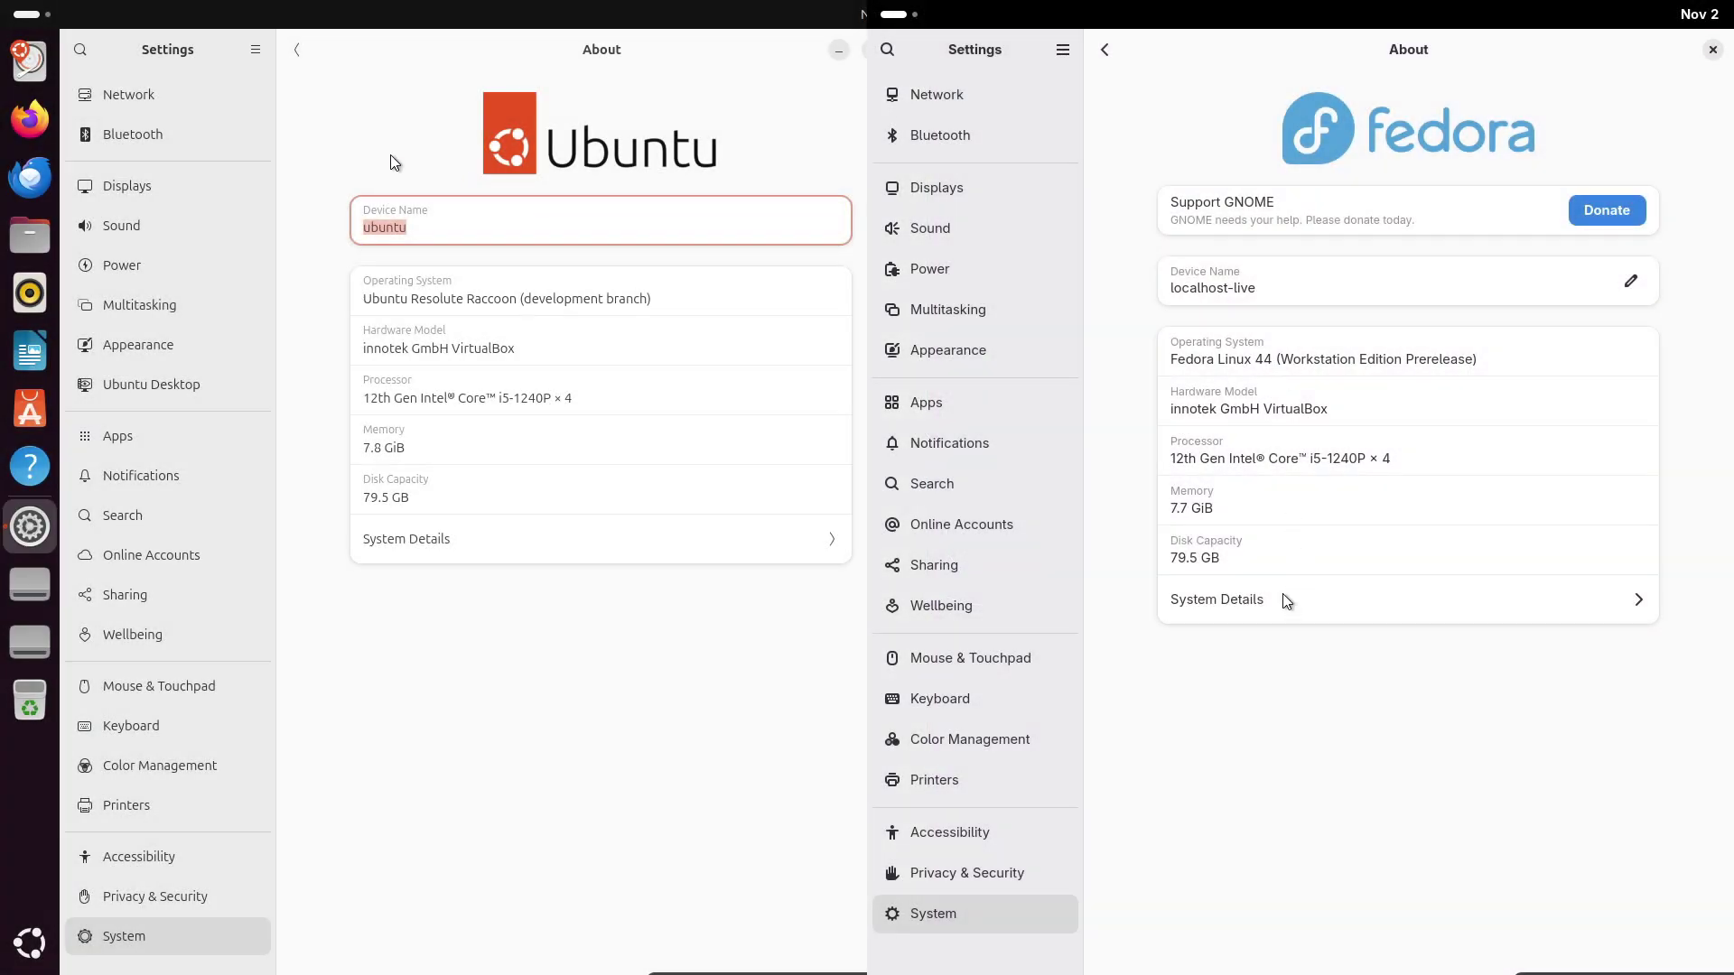
# View the hardware and software system details of both Fedora and Ubuntu, and close Fedora's details.
pyautogui.click(1287, 600)
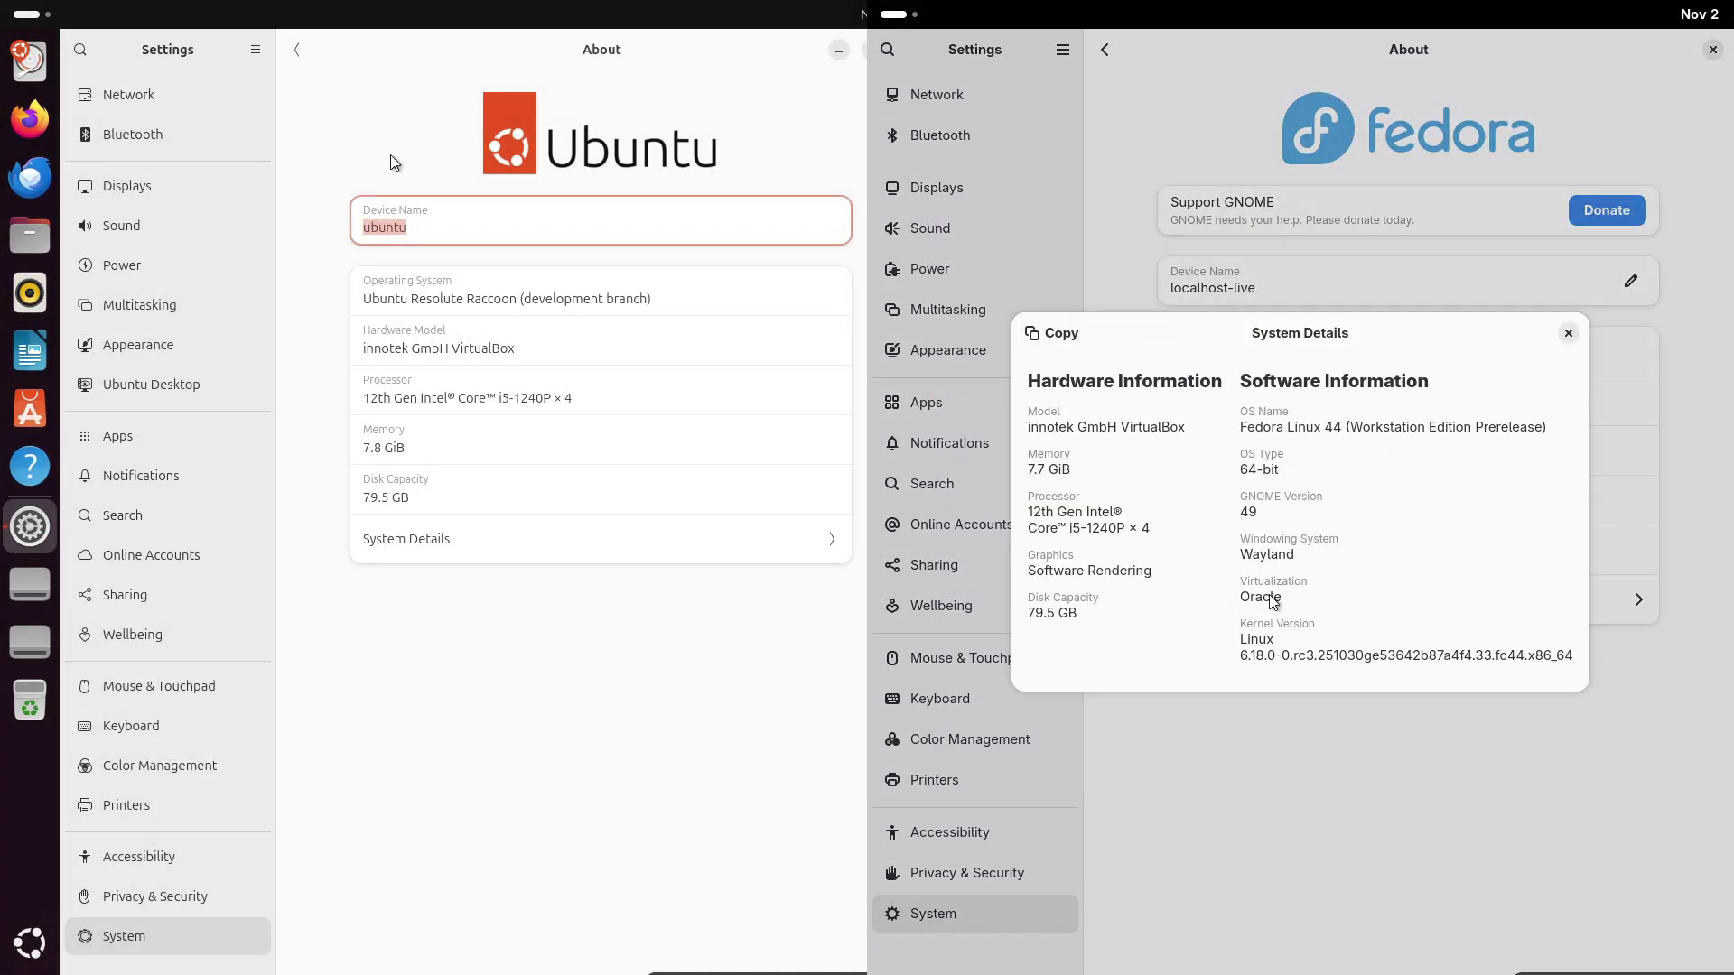
pyautogui.click(380, 542)
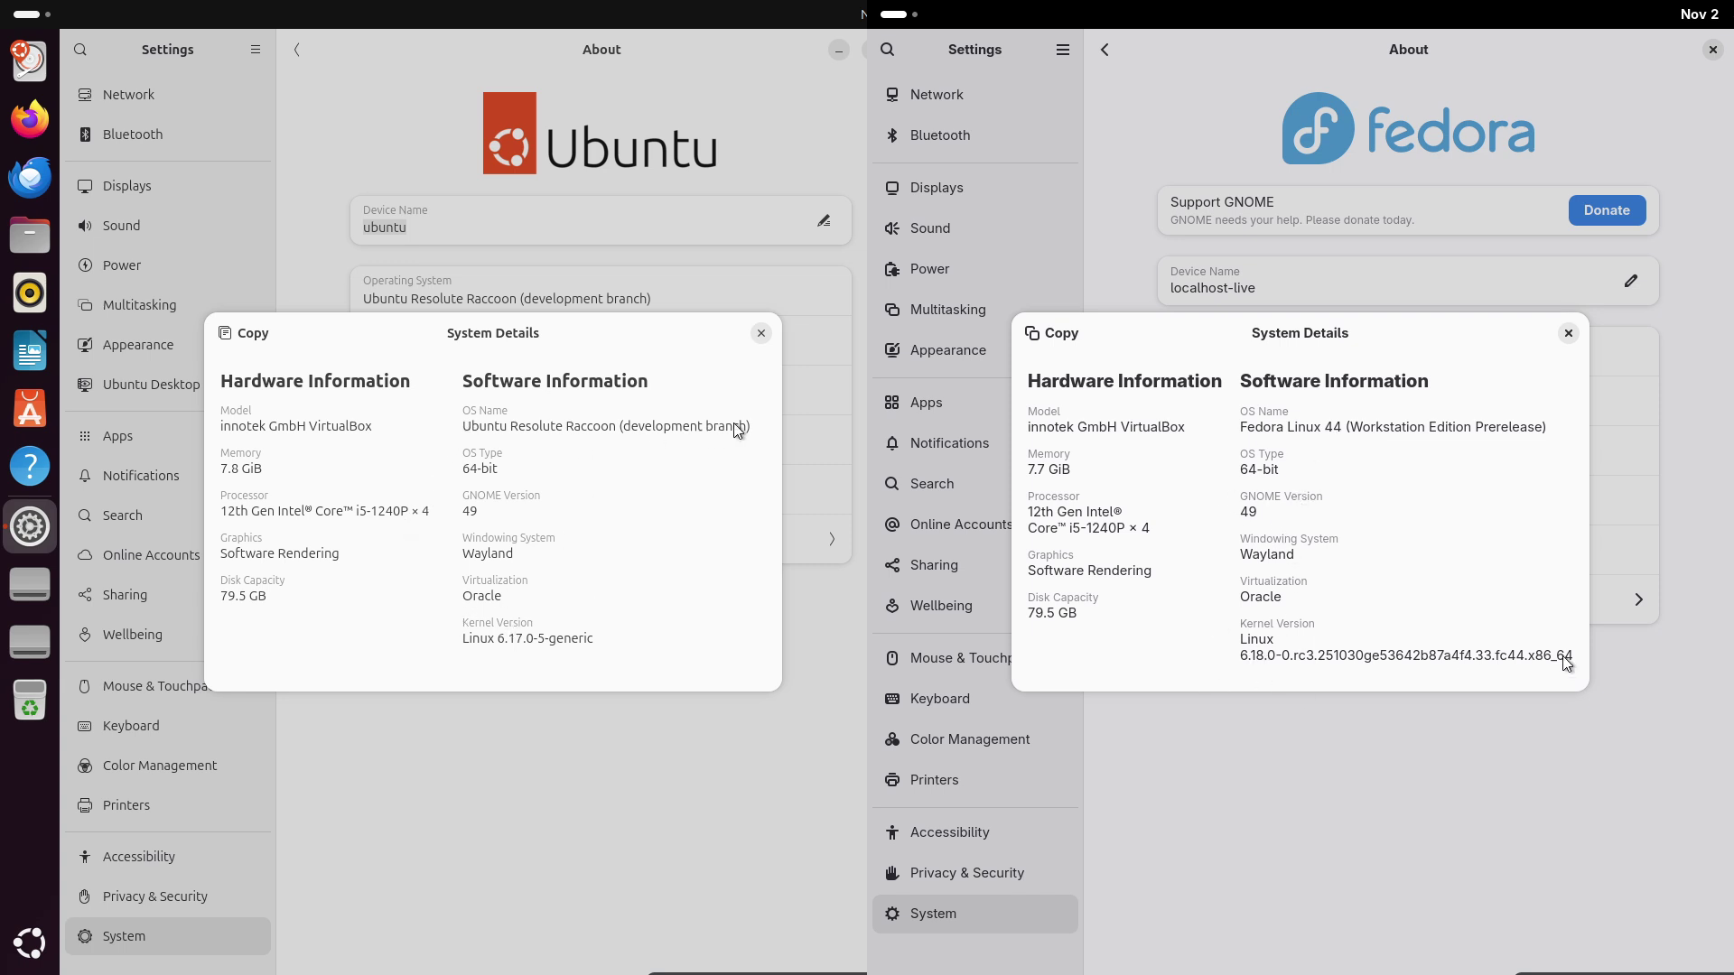
pyautogui.click(1568, 334)
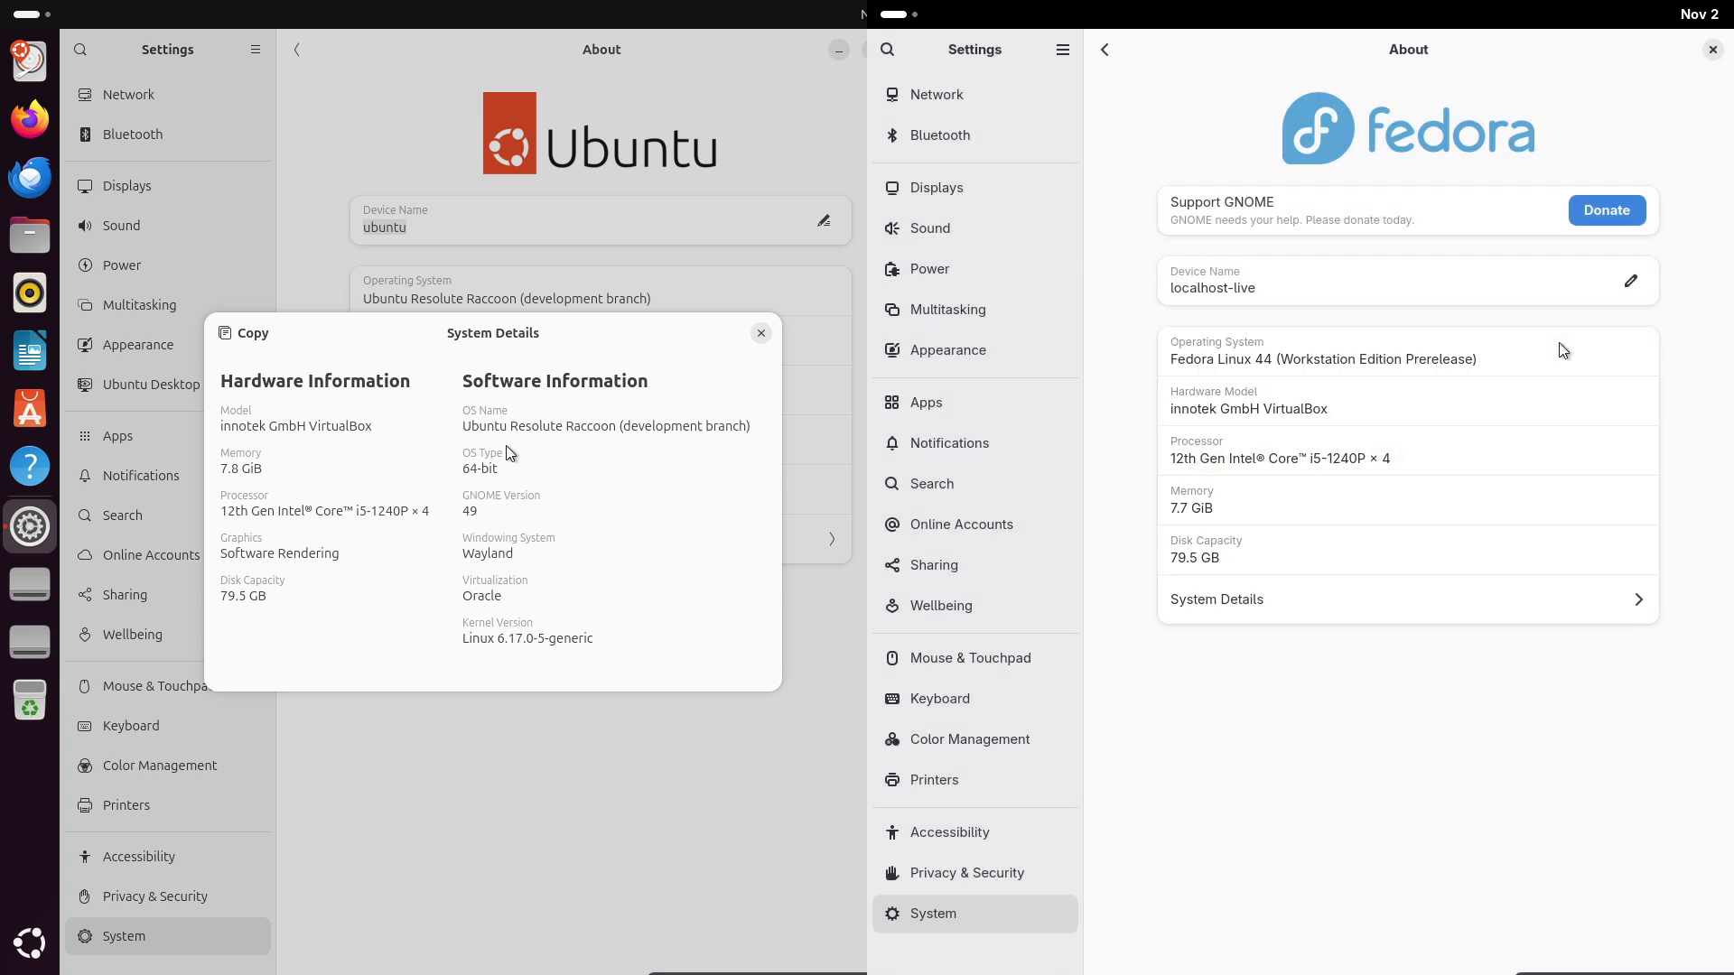
# Close Ubuntu's system details and disable screen time recording in Fedora's Wellbeing settings.
pyautogui.click(1027, 594)
pyautogui.click(761, 334)
pyautogui.click(1644, 107)
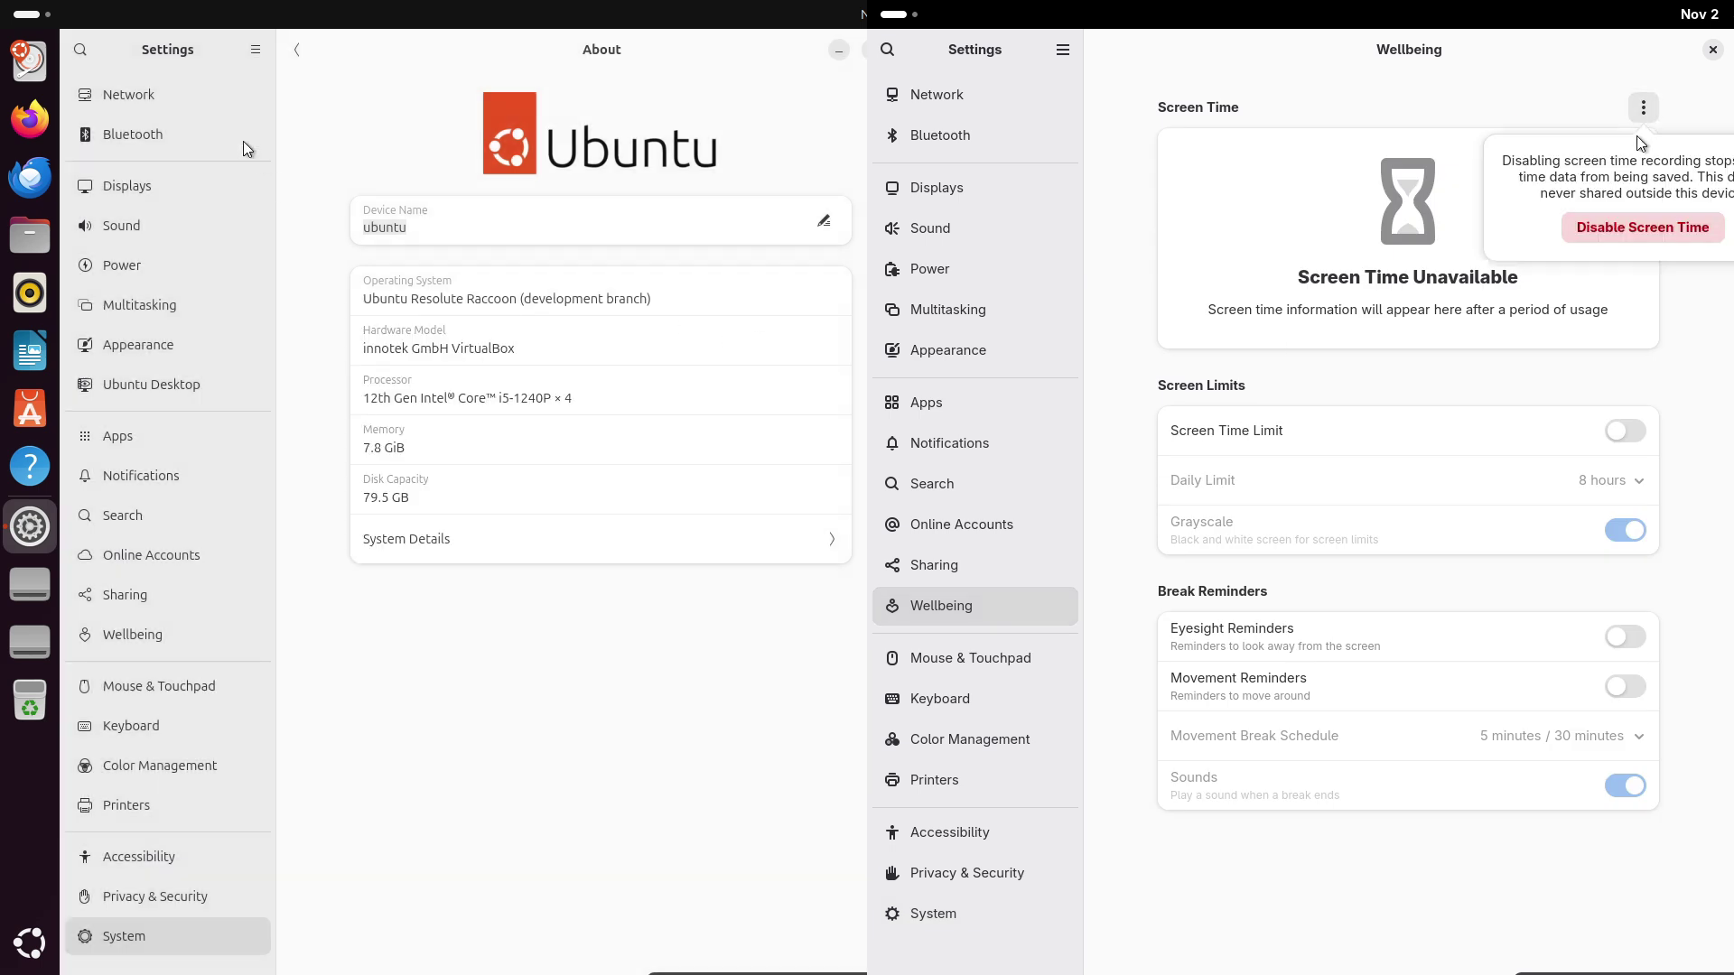
pyautogui.click(1615, 222)
# Disable screen time recording in Ubuntu, and in Fedora set the power mode to Performance with the battery percentage shown.
pyautogui.click(1000, 267)
pyautogui.click(171, 637)
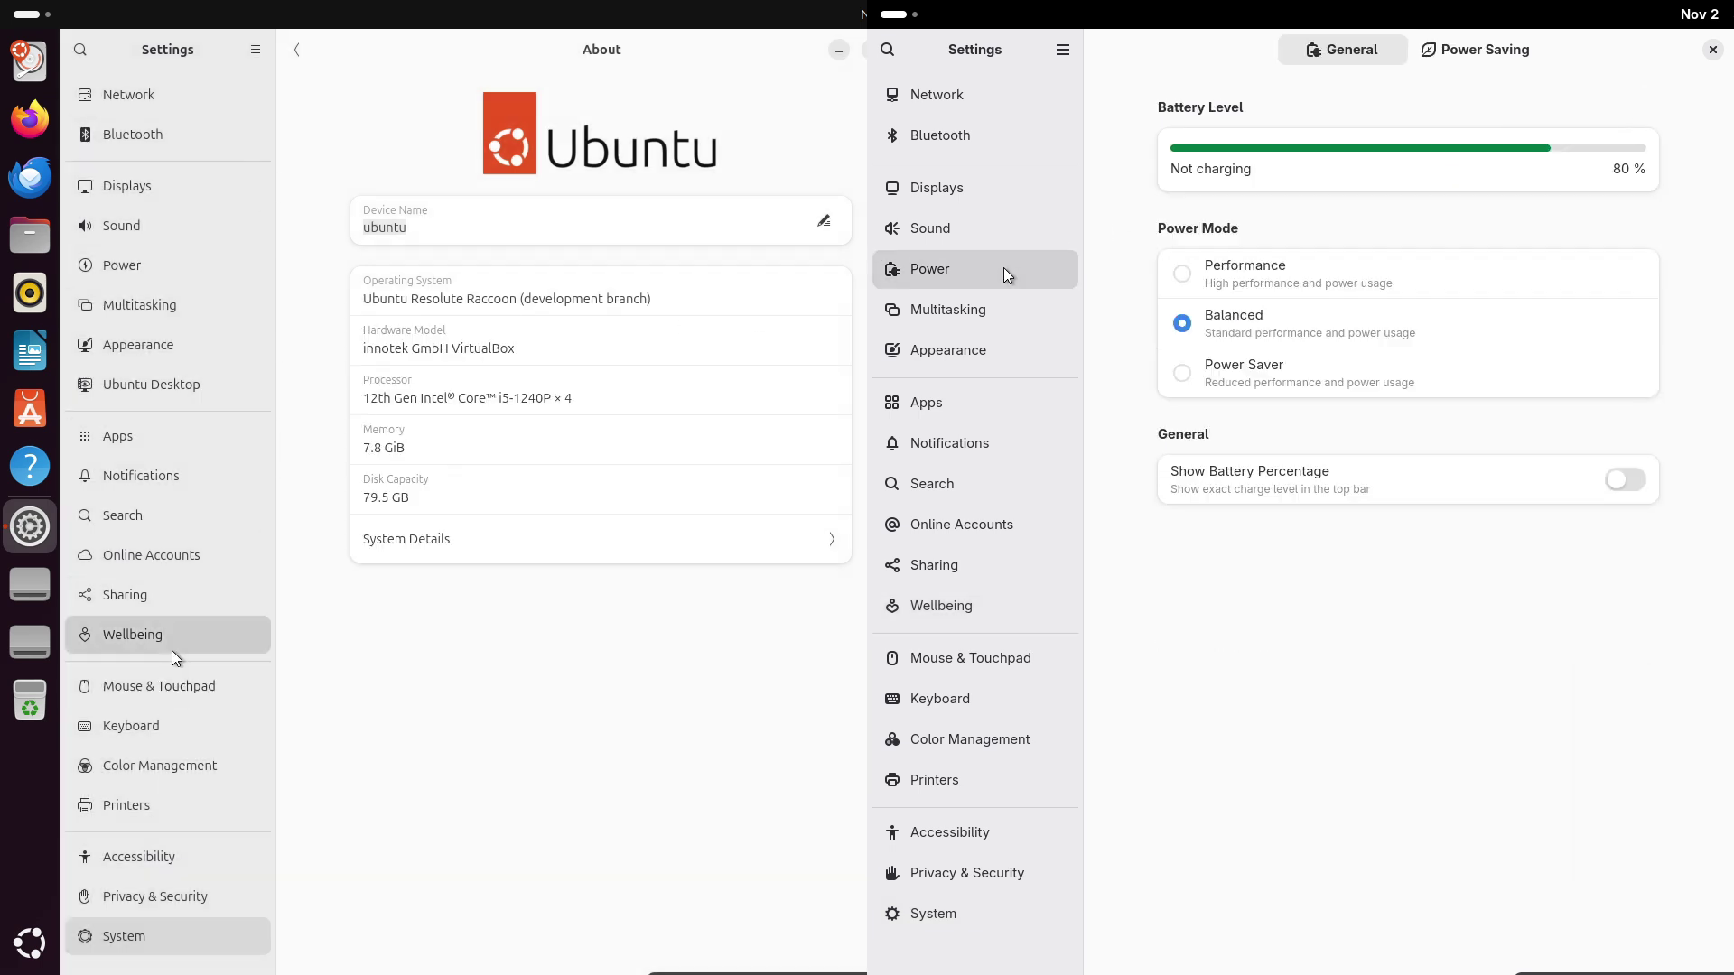
pyautogui.click(836, 106)
pyautogui.click(1183, 273)
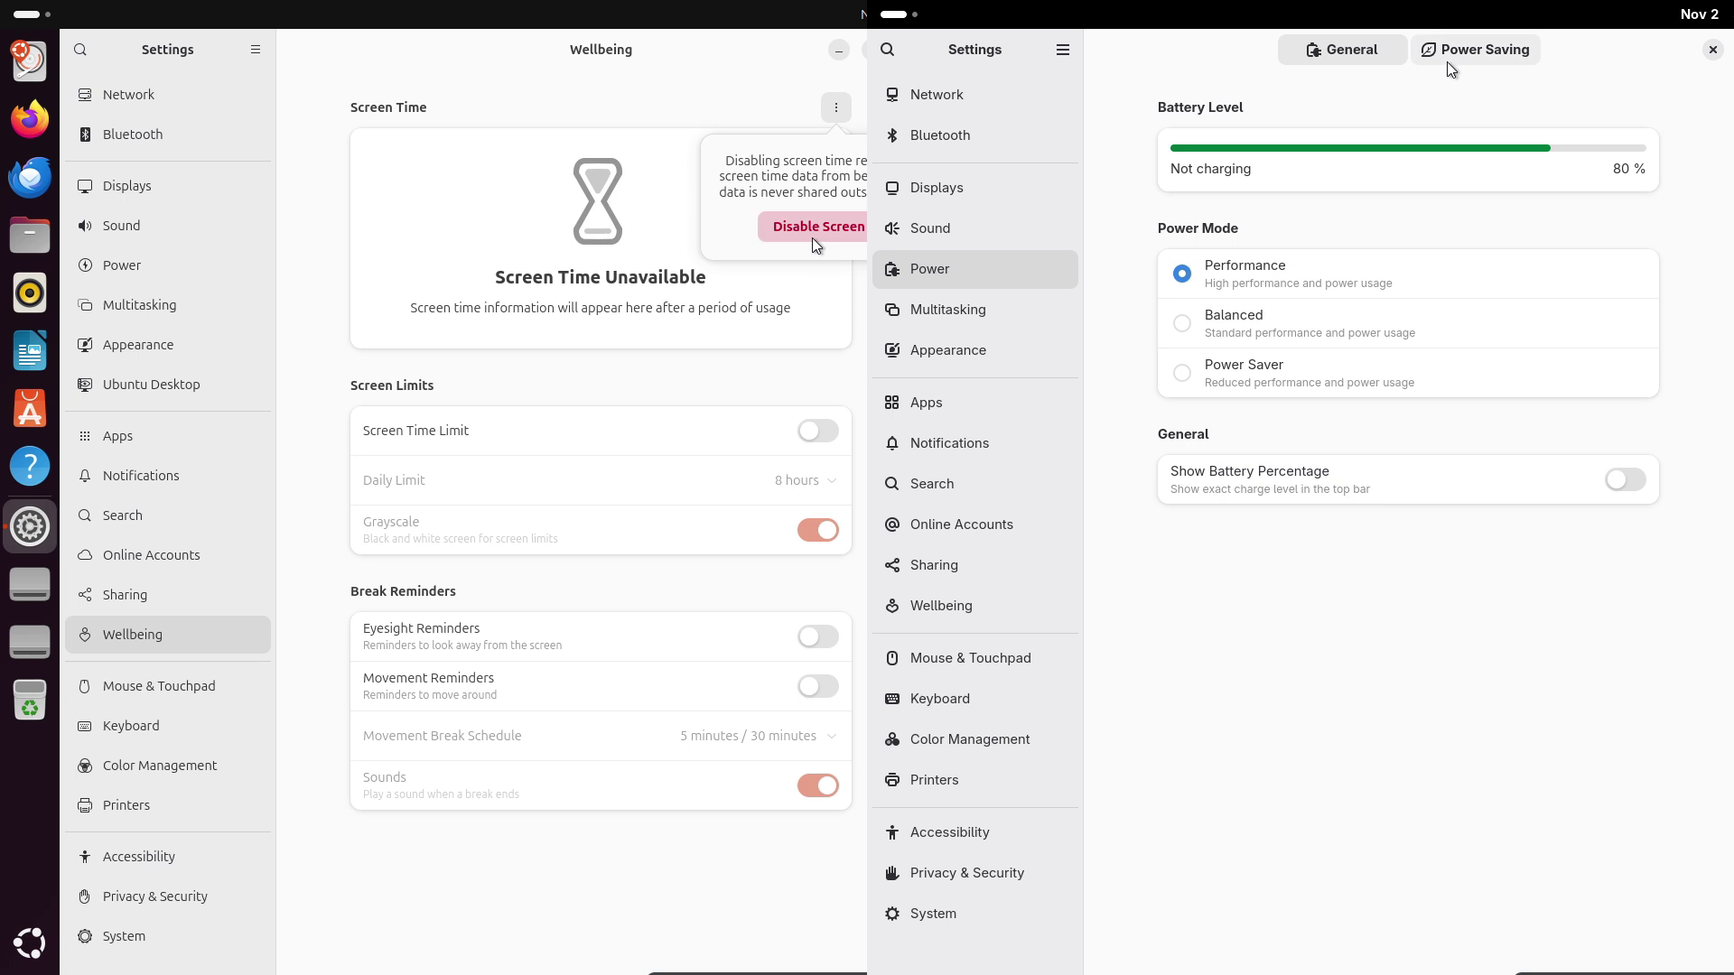
pyautogui.click(812, 233)
pyautogui.click(1624, 479)
# Review Ubuntu's Appearance settings alongside Fedora's Power Saving, Bluetooth and Displays settings.
pyautogui.click(181, 354)
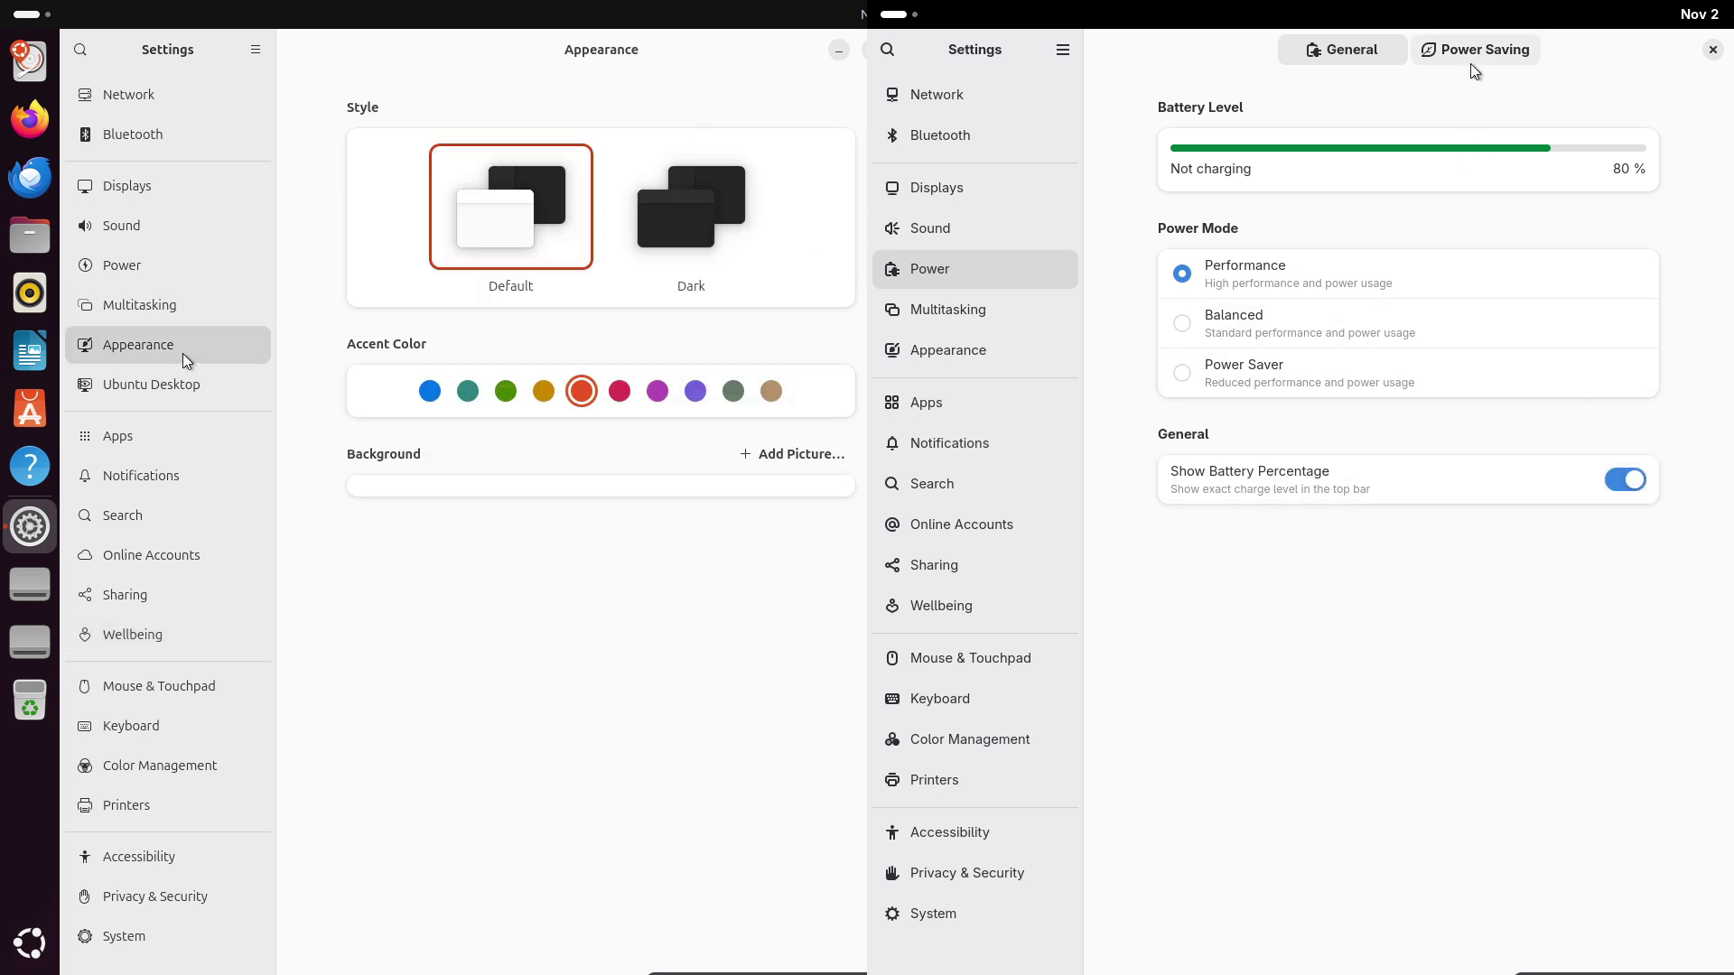
pyautogui.click(1472, 56)
pyautogui.click(1343, 56)
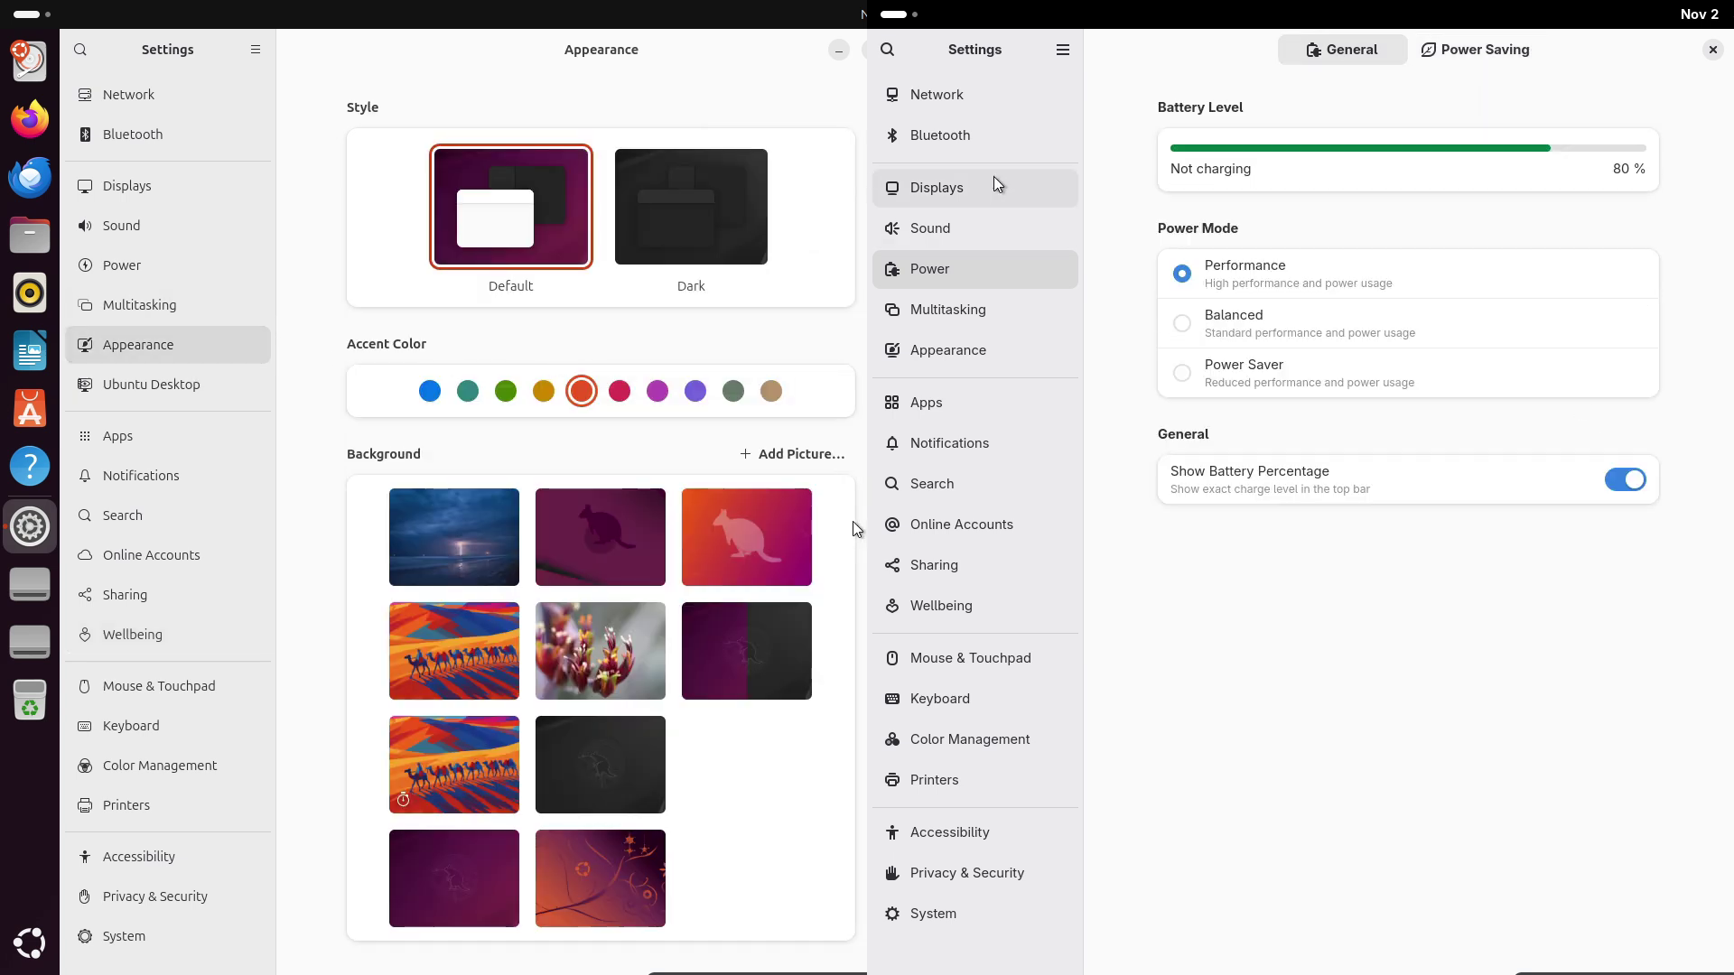
pyautogui.click(990, 106)
pyautogui.click(989, 138)
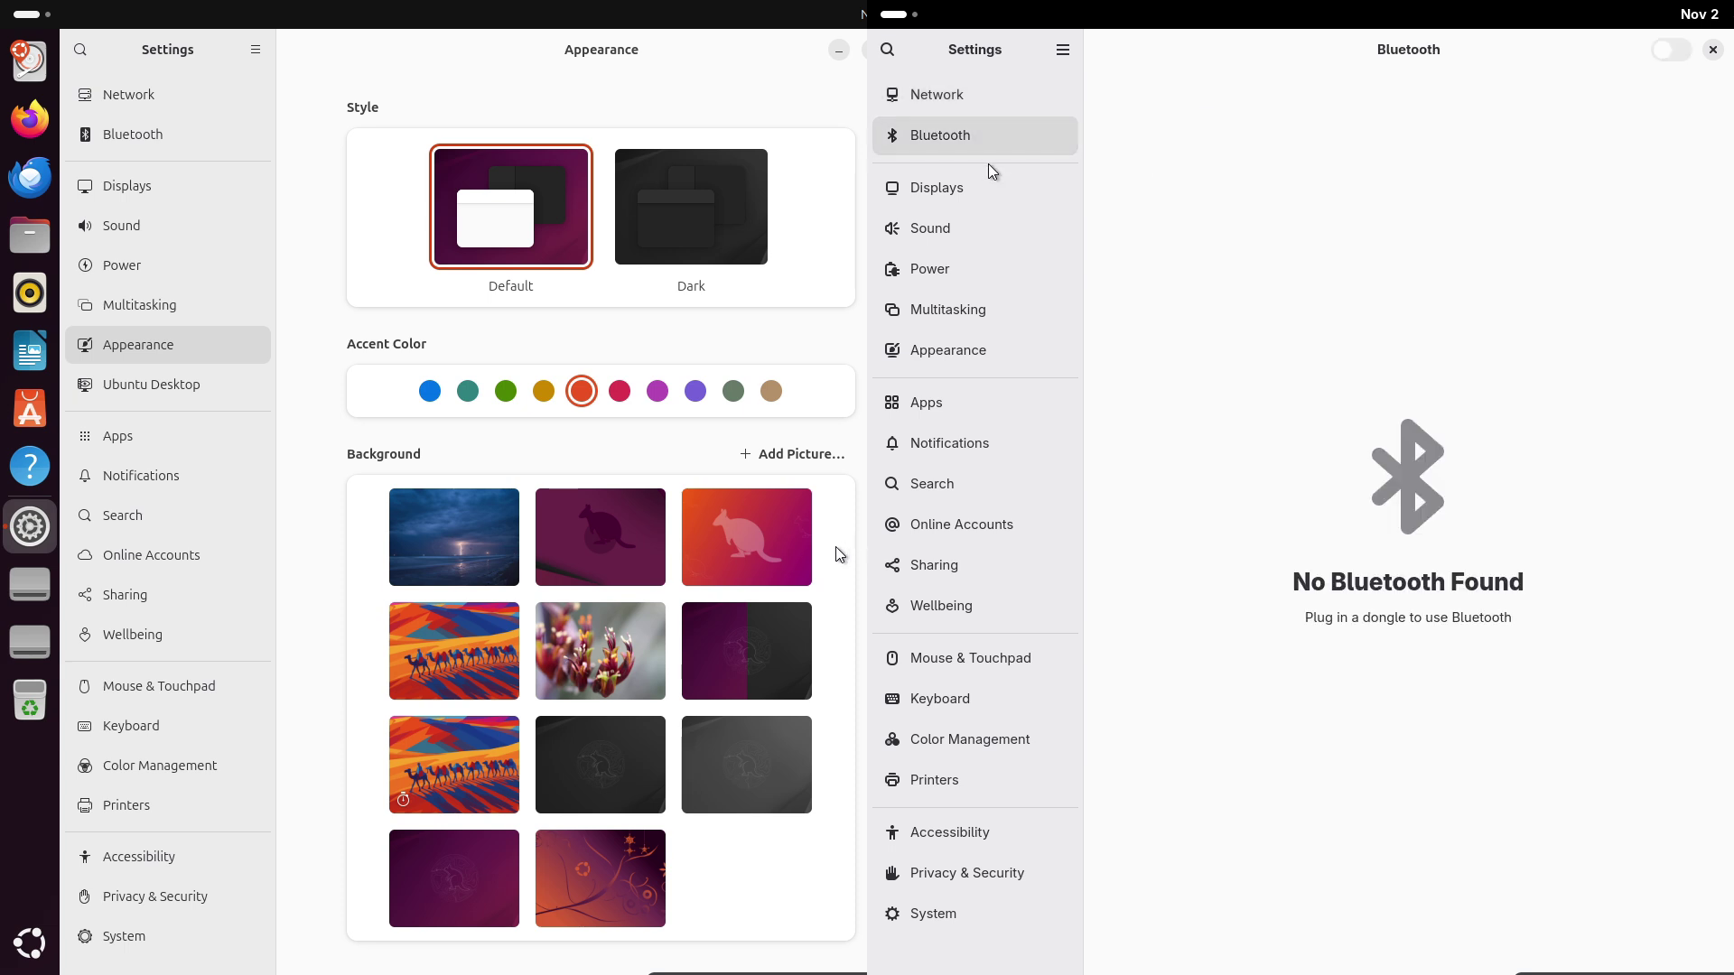
pyautogui.click(988, 186)
# Check the dock behavior options in Ubuntu Desktop settings and set the dock's position on screen to Bottom.
pyautogui.click(229, 406)
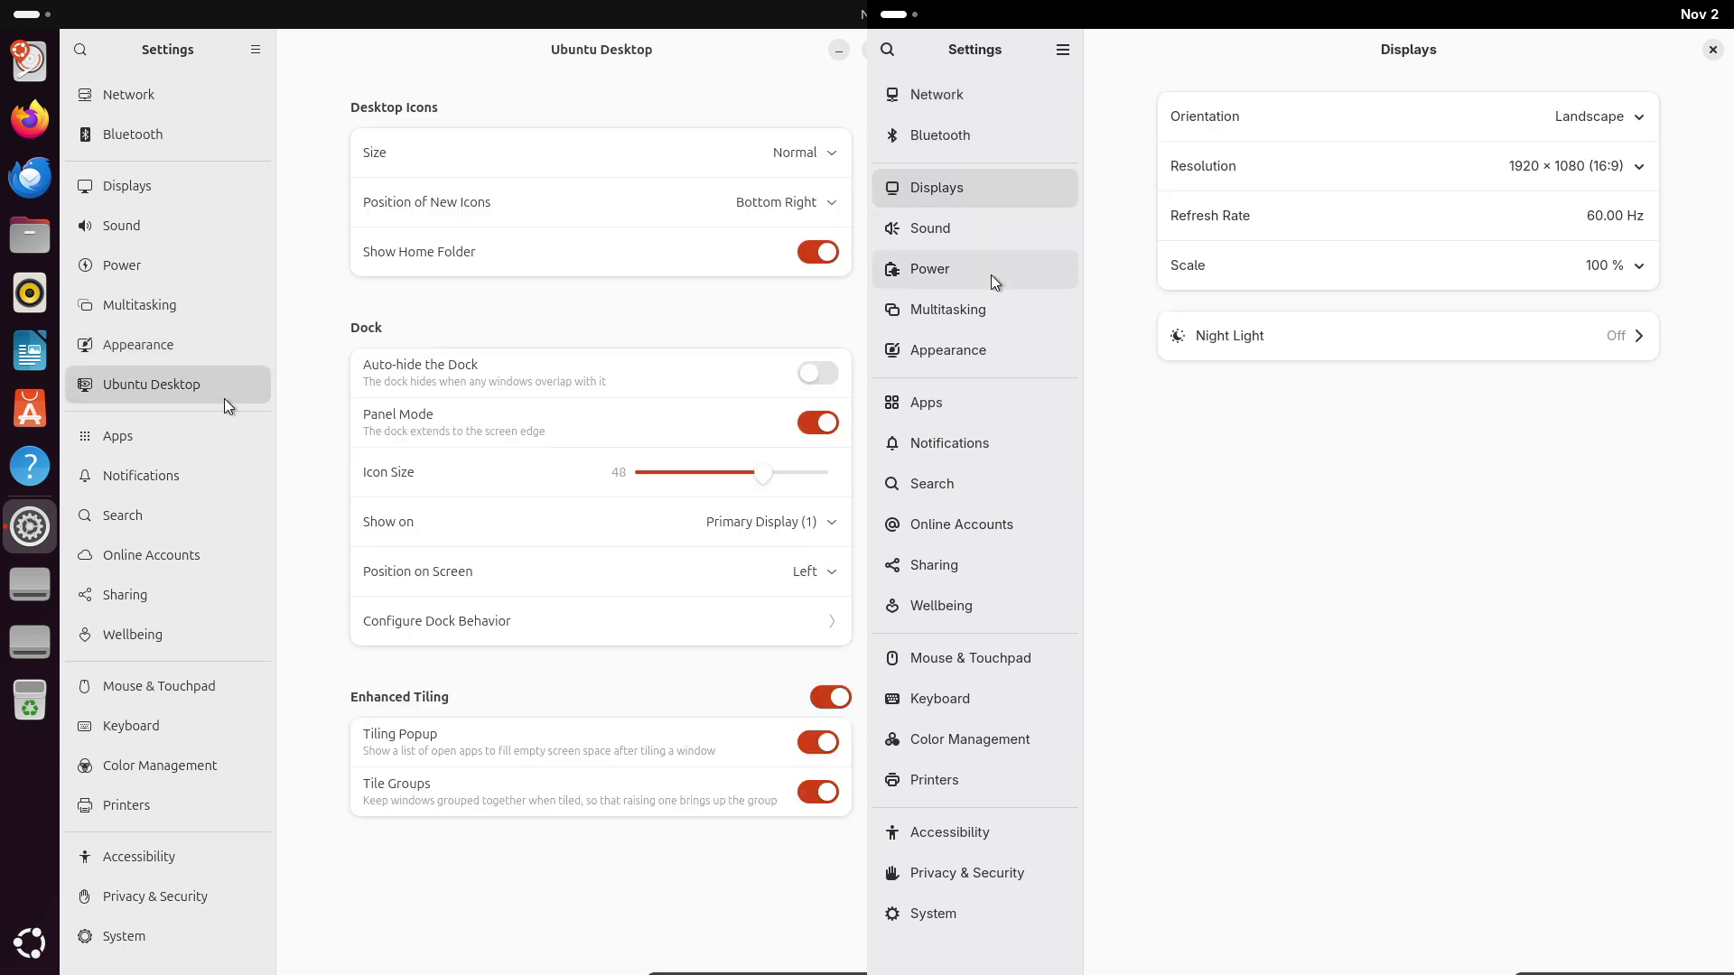
pyautogui.click(994, 280)
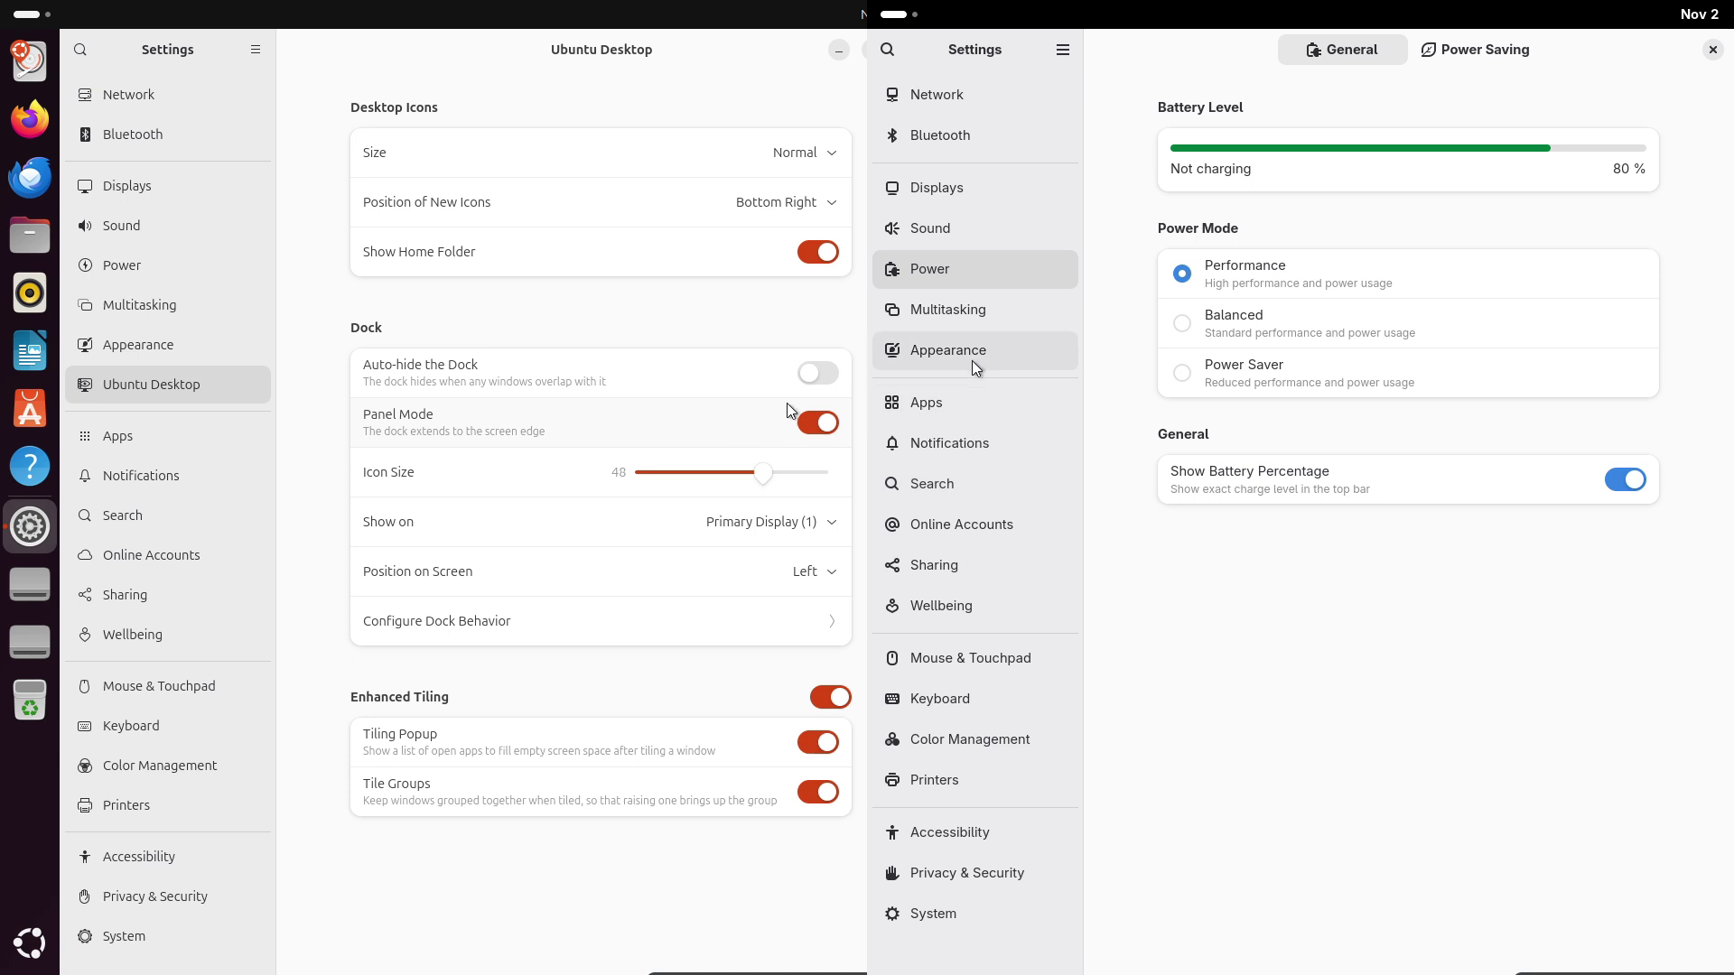
pyautogui.click(641, 617)
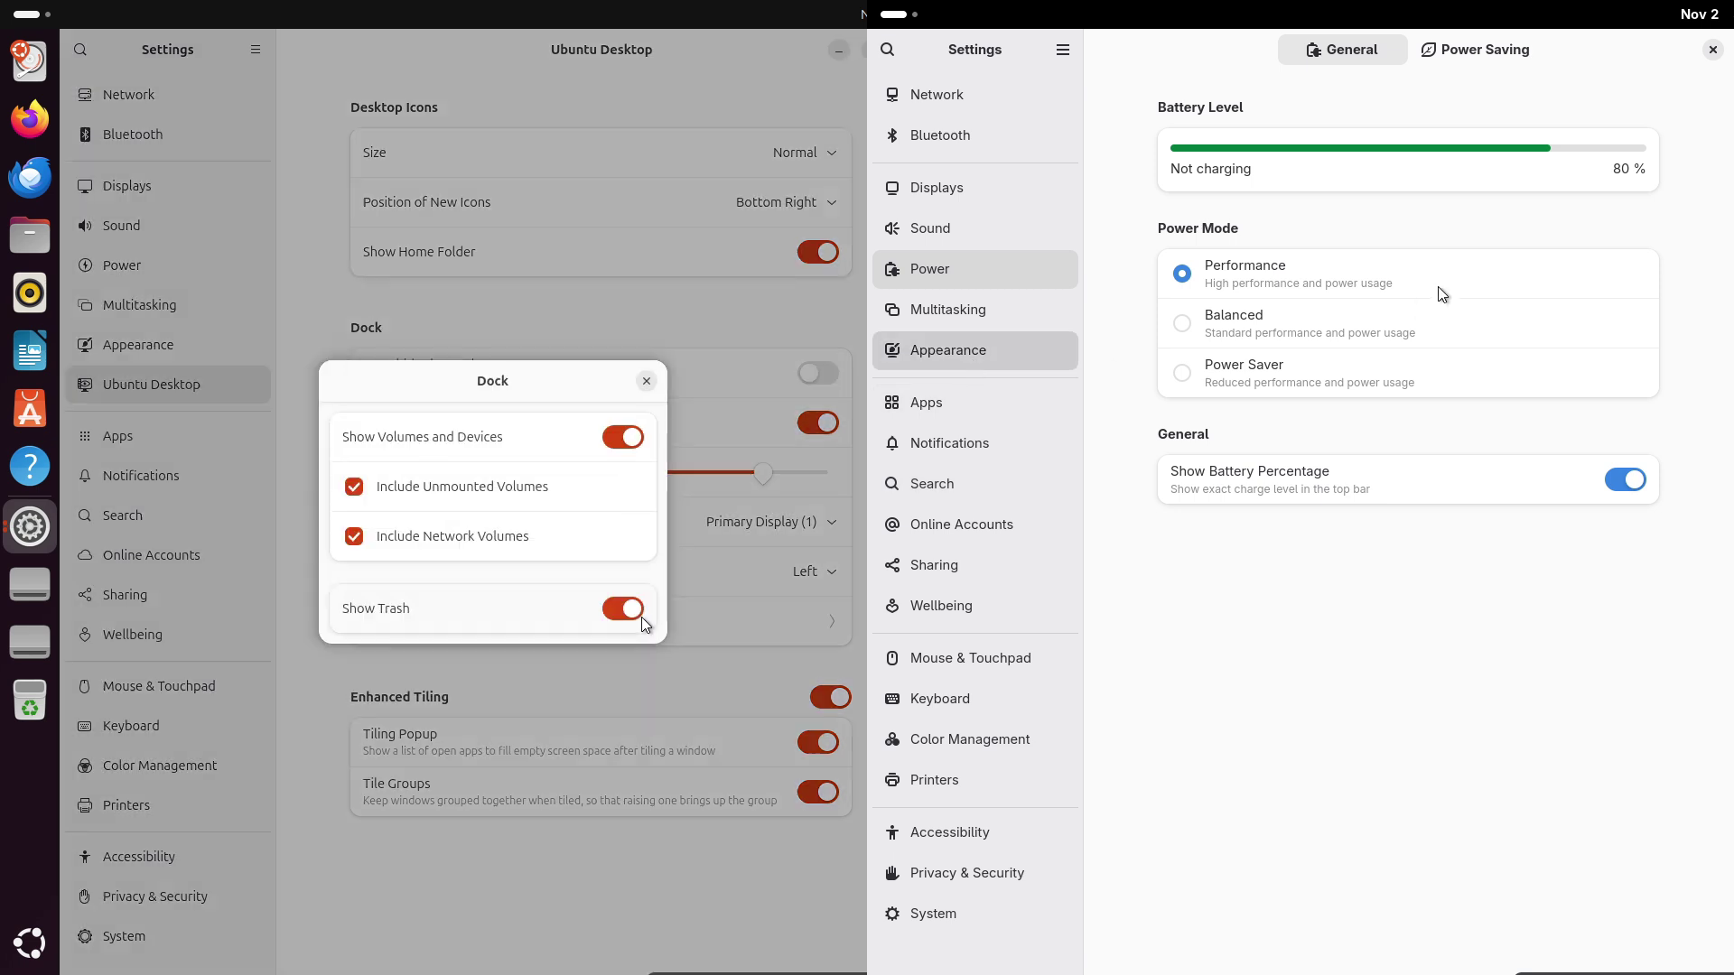
pyautogui.click(641, 382)
pyautogui.click(633, 572)
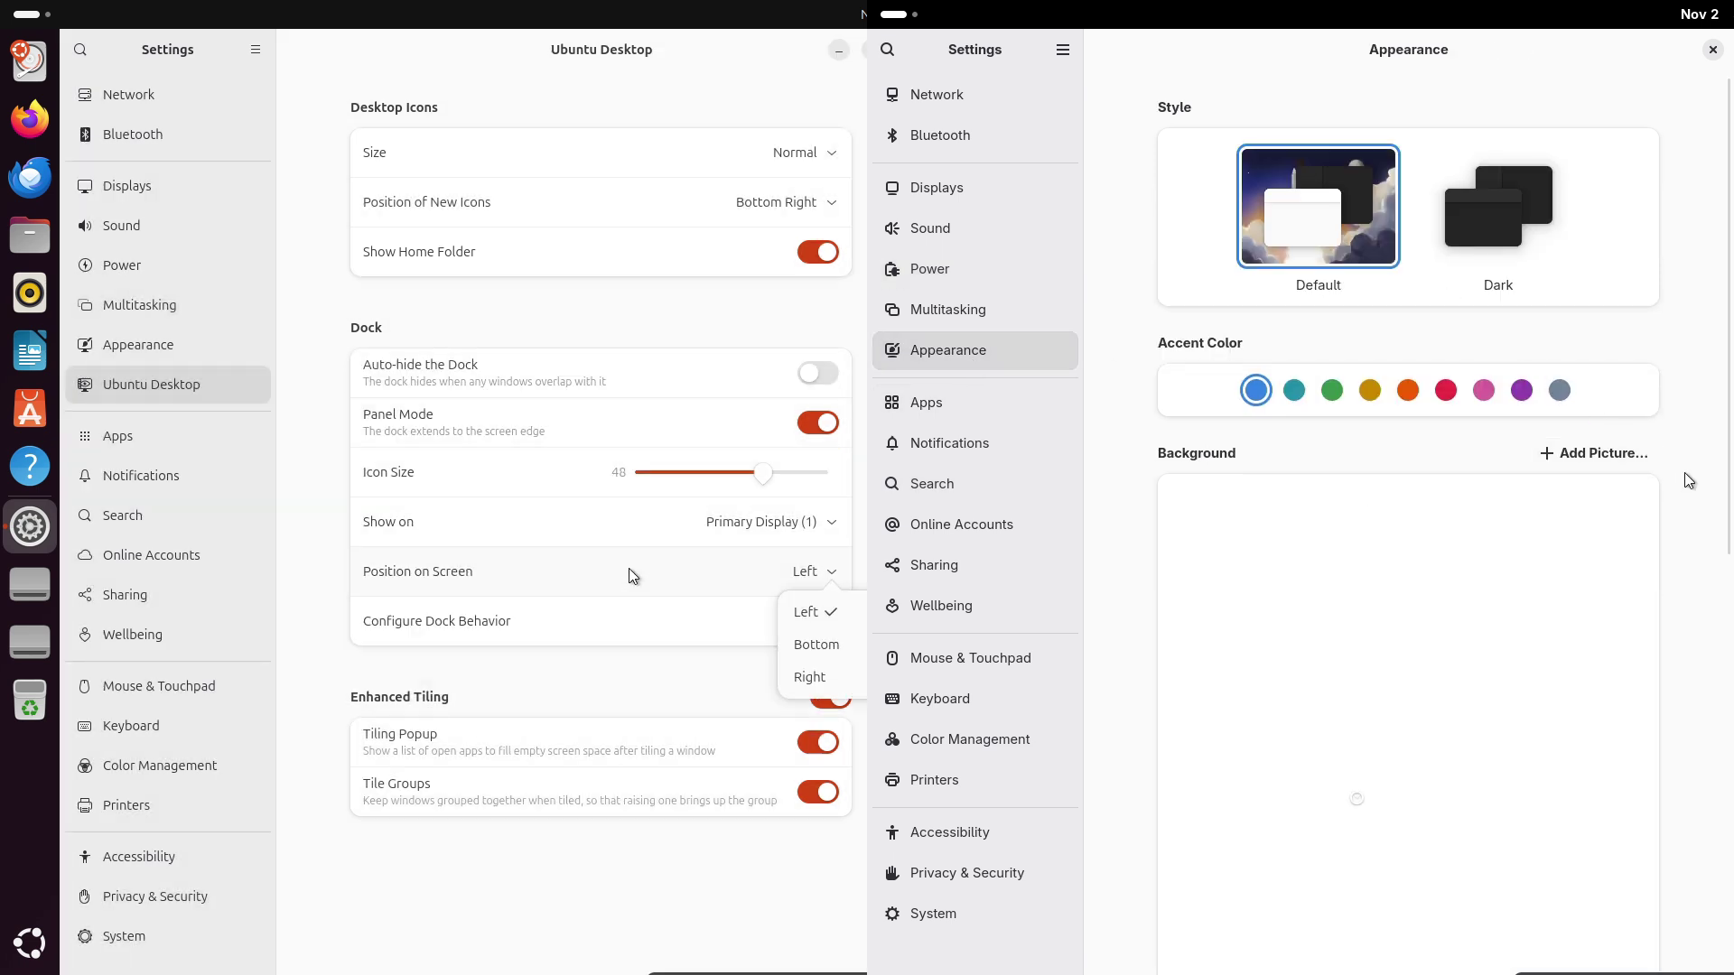
pyautogui.click(795, 644)
# Look through Fedora's background pictures and Ubuntu's settings categories, and close Ubuntu's Settings window.
pyautogui.scroll(-5, 1705, 652)
pyautogui.scroll(-5, 1702, 647)
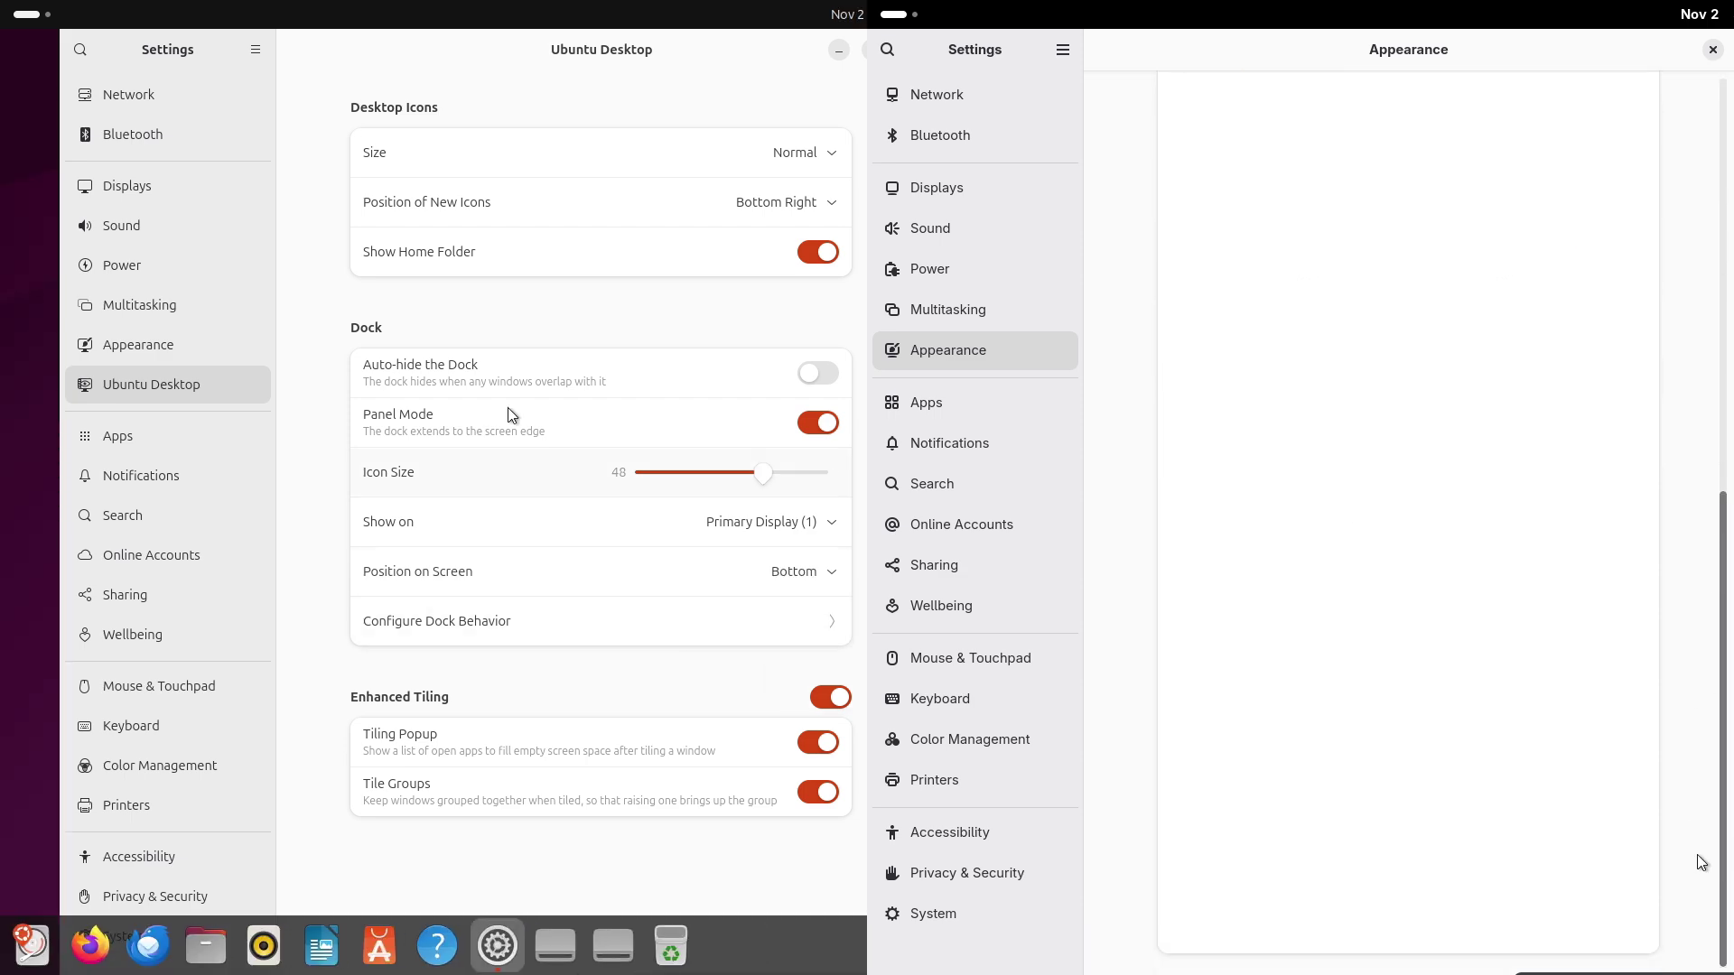
pyautogui.scroll(7, 1700, 858)
pyautogui.moveTo(576, 51); pyautogui.dragTo(2, 149)
pyautogui.scroll(3, 1716, 452)
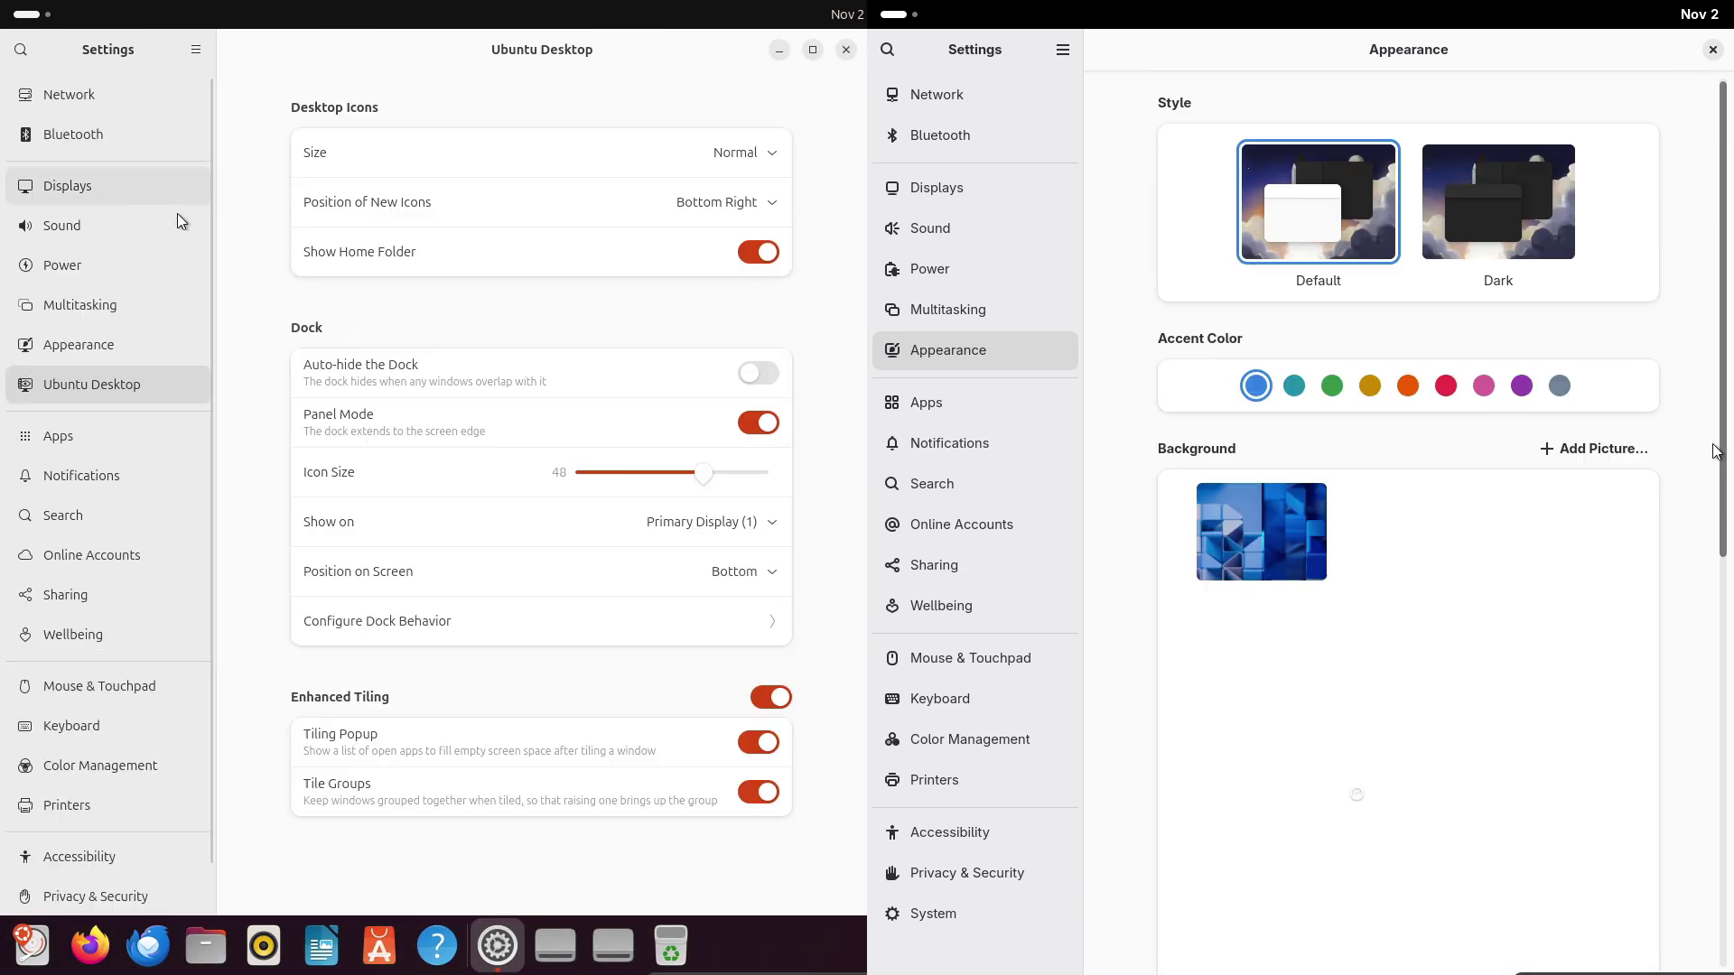
pyautogui.scroll(-1, 1717, 484)
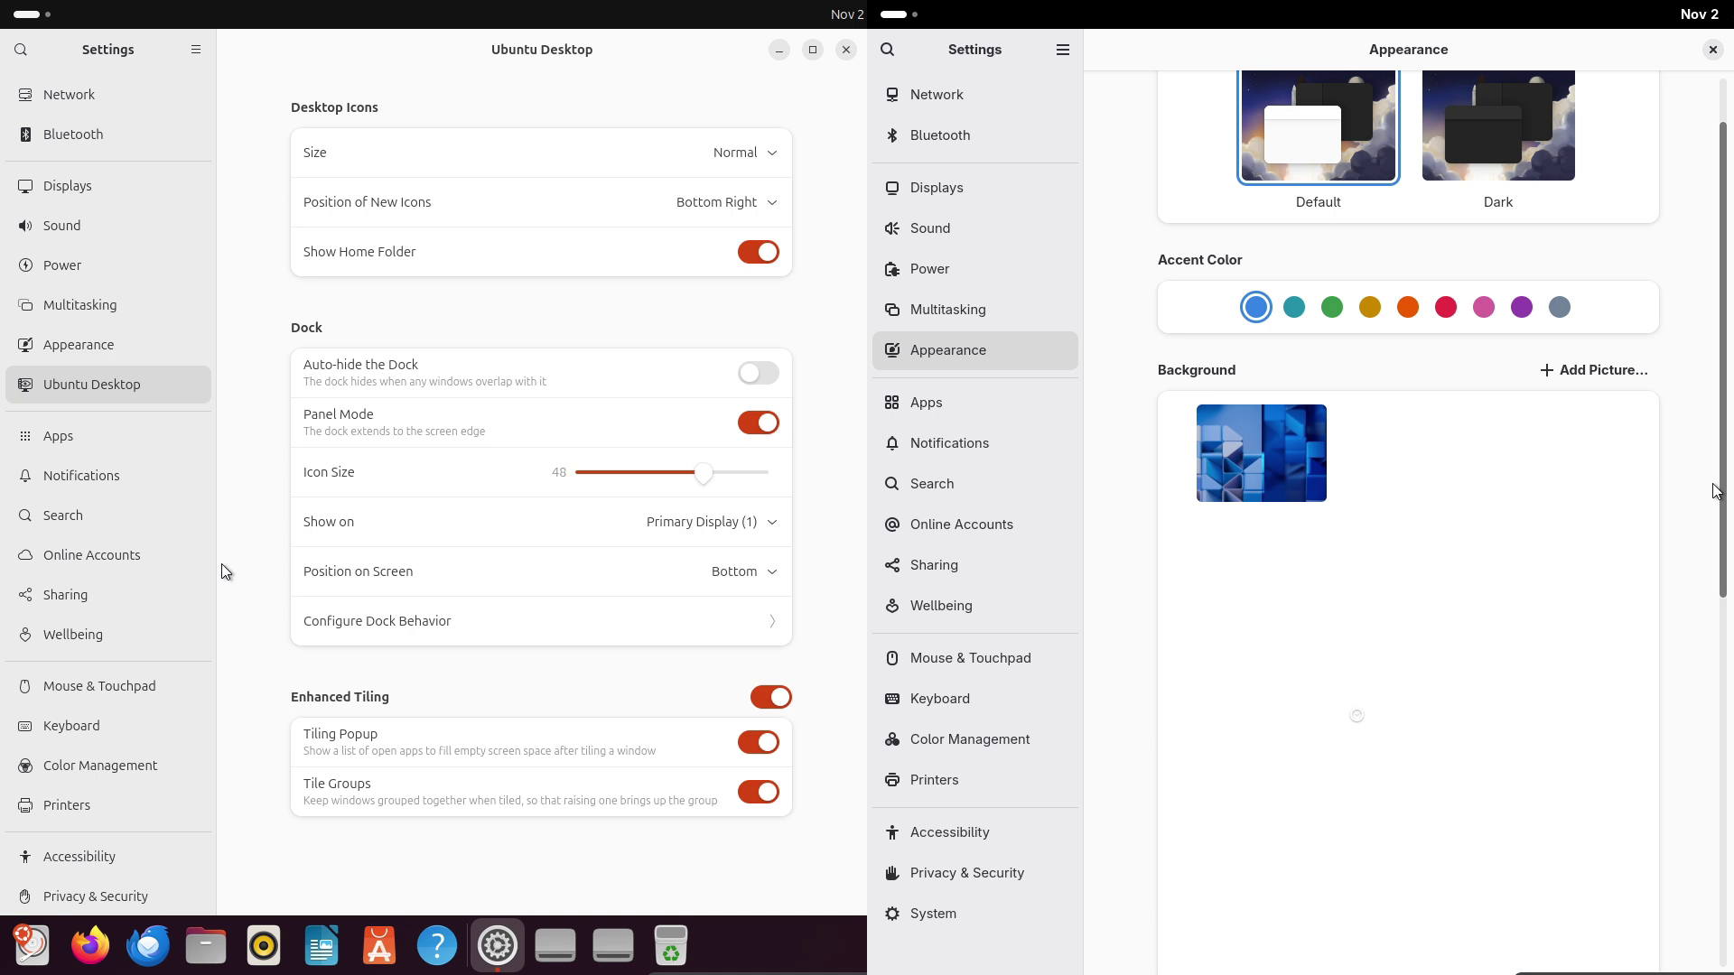
pyautogui.moveTo(214, 599); pyautogui.dragTo(218, 706)
pyautogui.moveTo(1713, 484); pyautogui.dragTo(1714, 506)
pyautogui.moveTo(217, 706); pyautogui.dragTo(219, 798)
pyautogui.moveTo(1713, 506); pyautogui.dragTo(1714, 515)
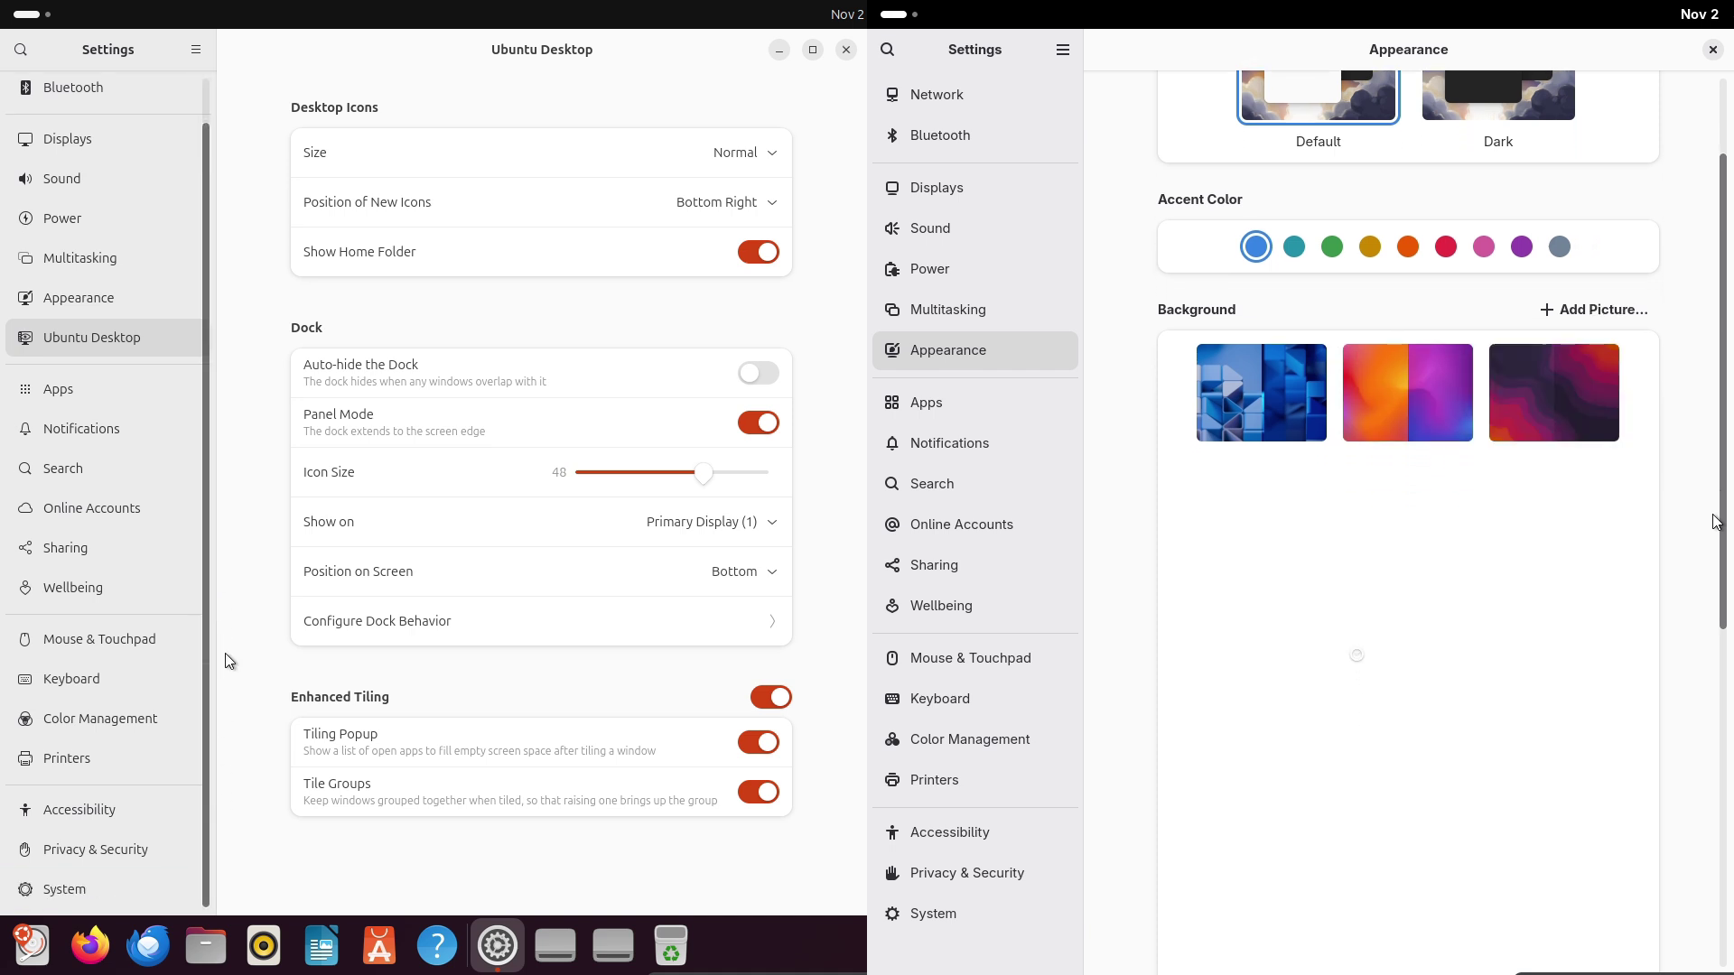
pyautogui.scroll(1, 225, 588)
pyautogui.click(845, 50)
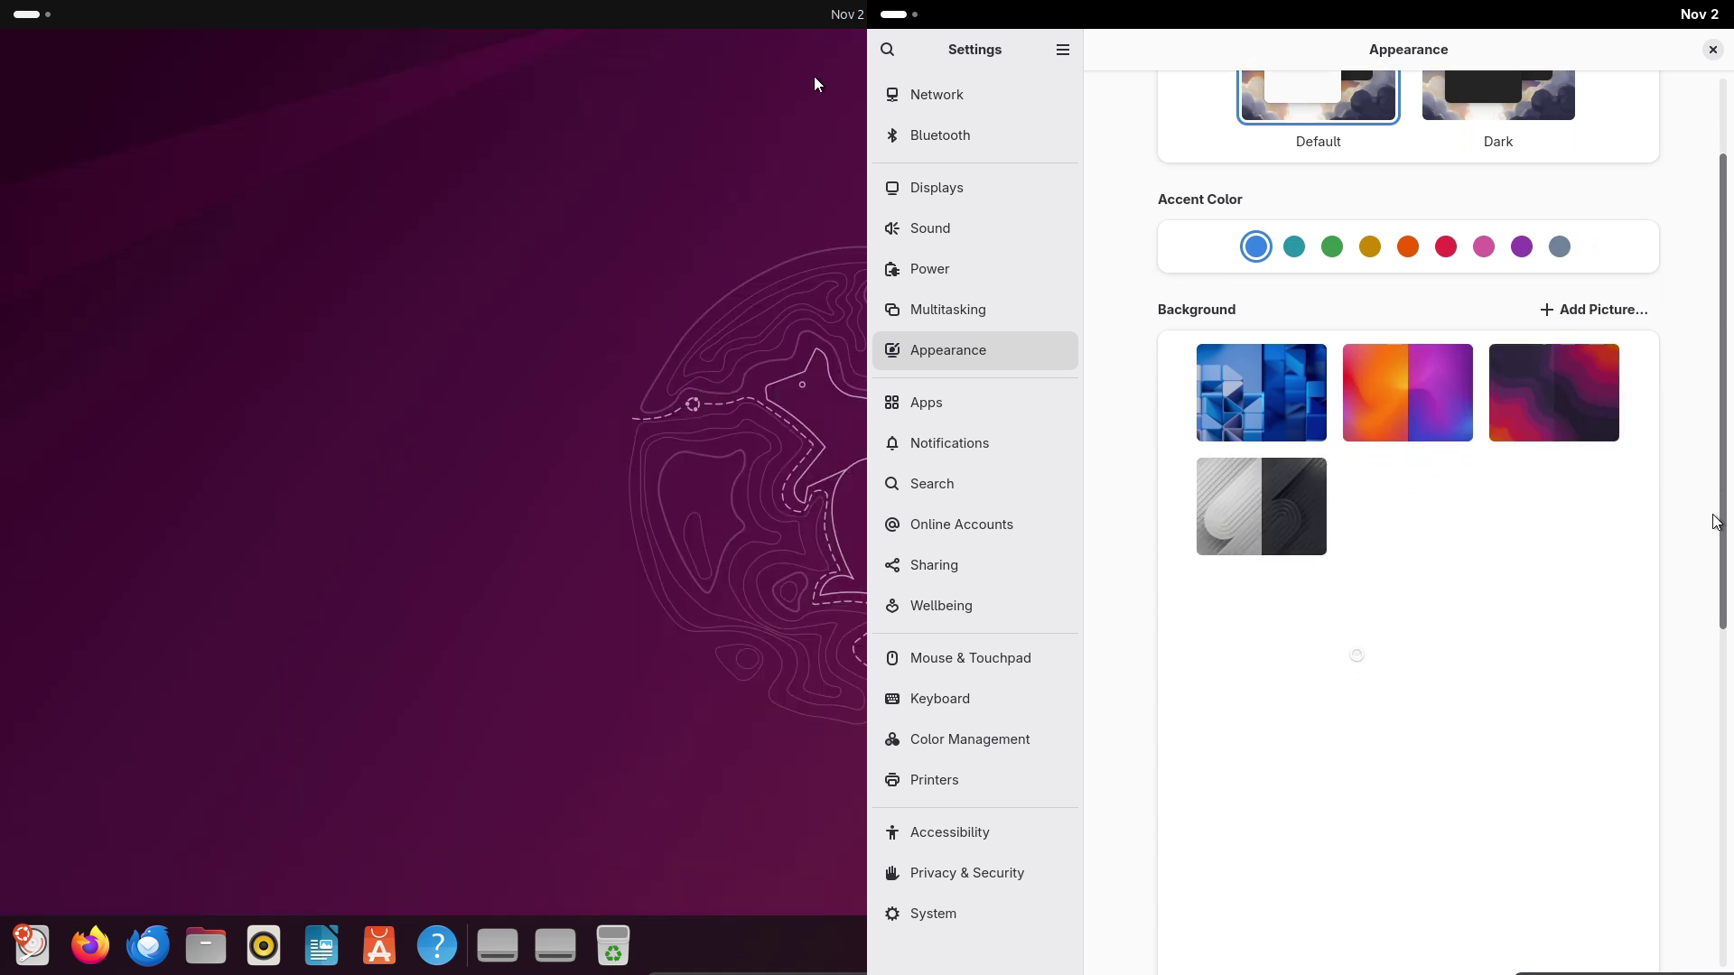
pyautogui.scroll(-1, 1716, 542)
pyautogui.scroll(-1, 1715, 571)
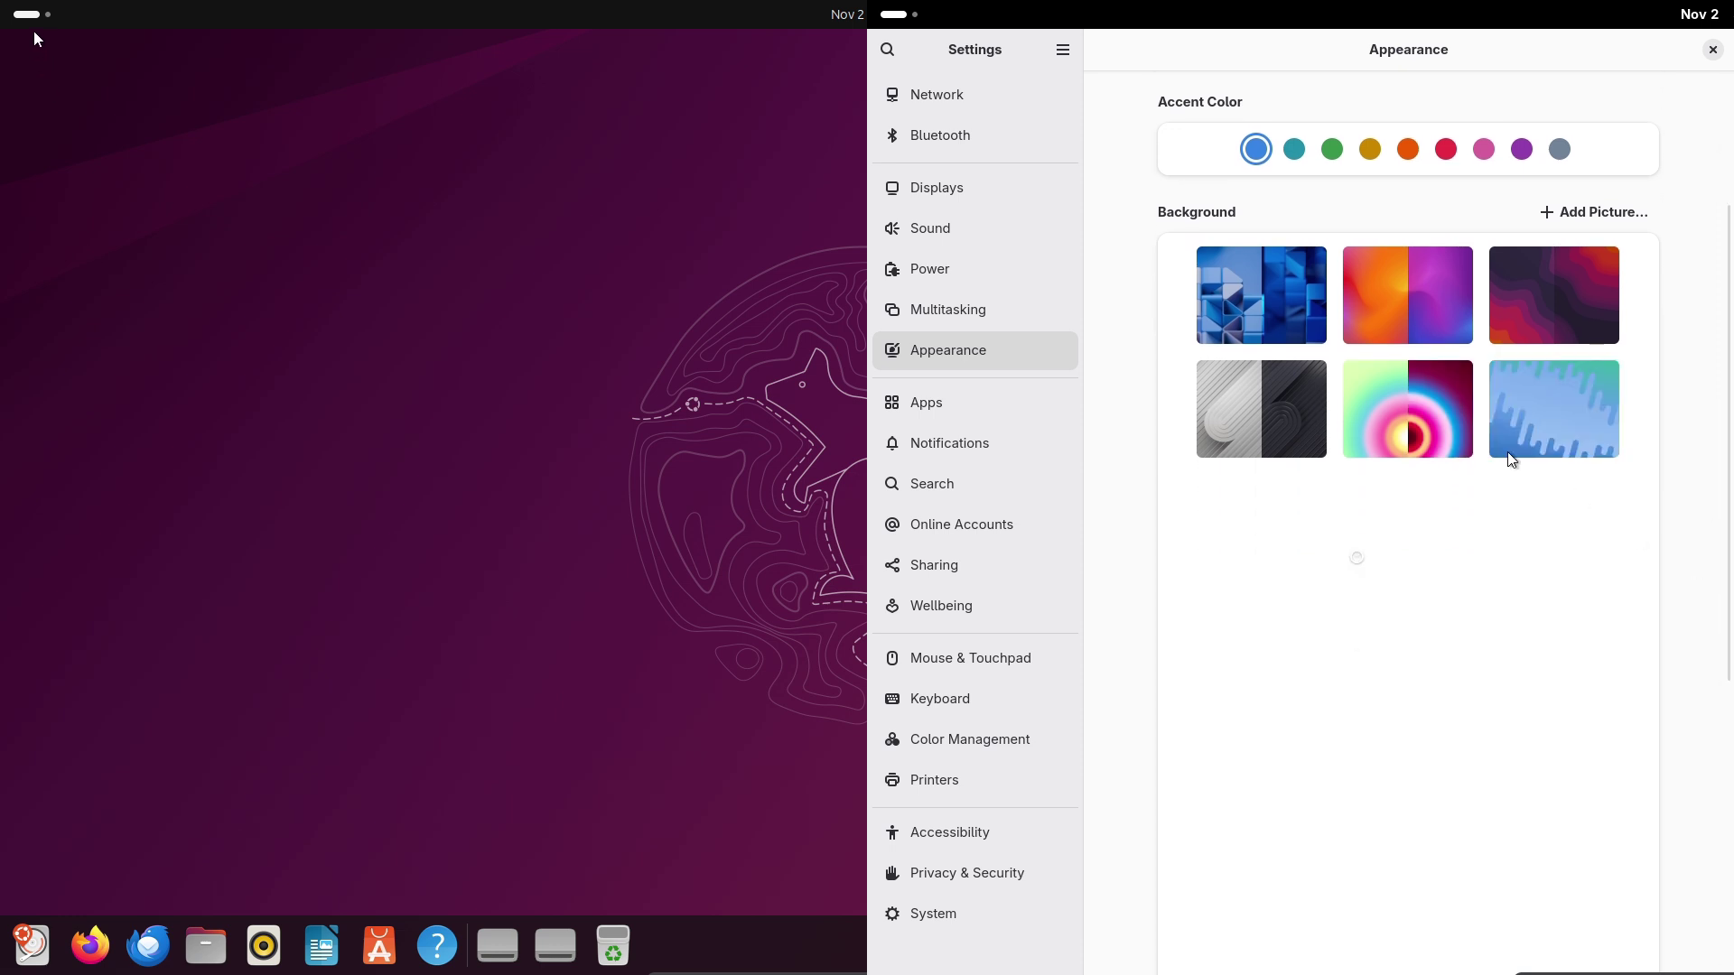
pyautogui.press('super+a')
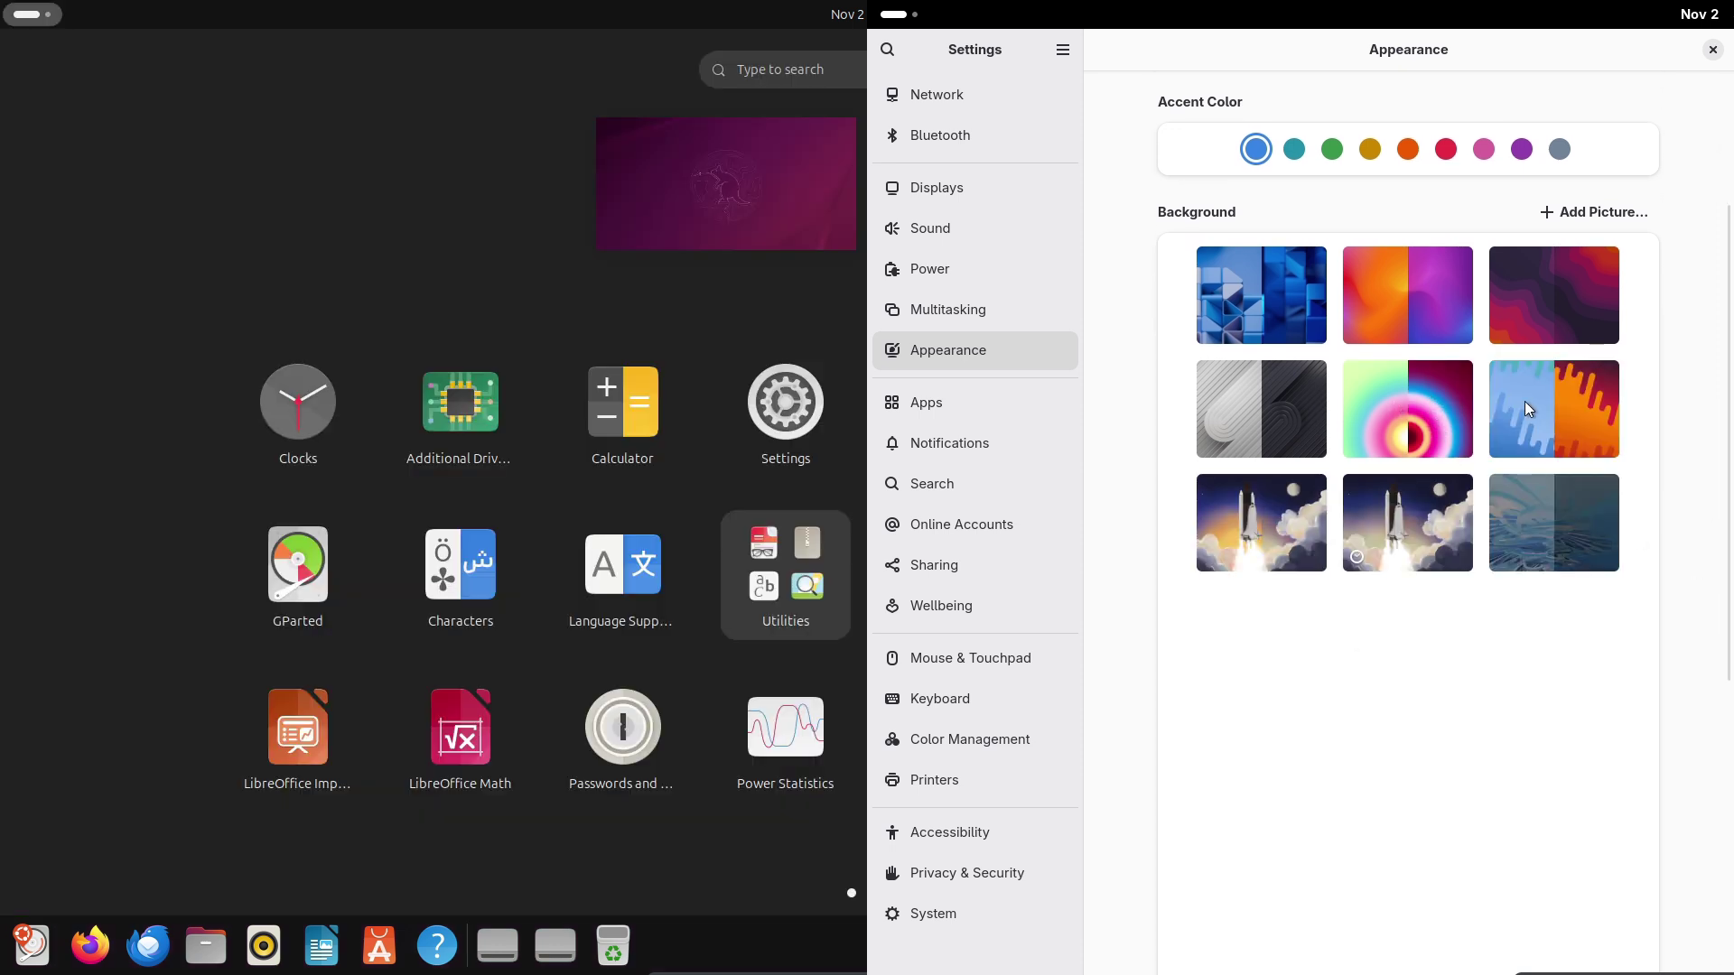
pyautogui.click(1524, 403)
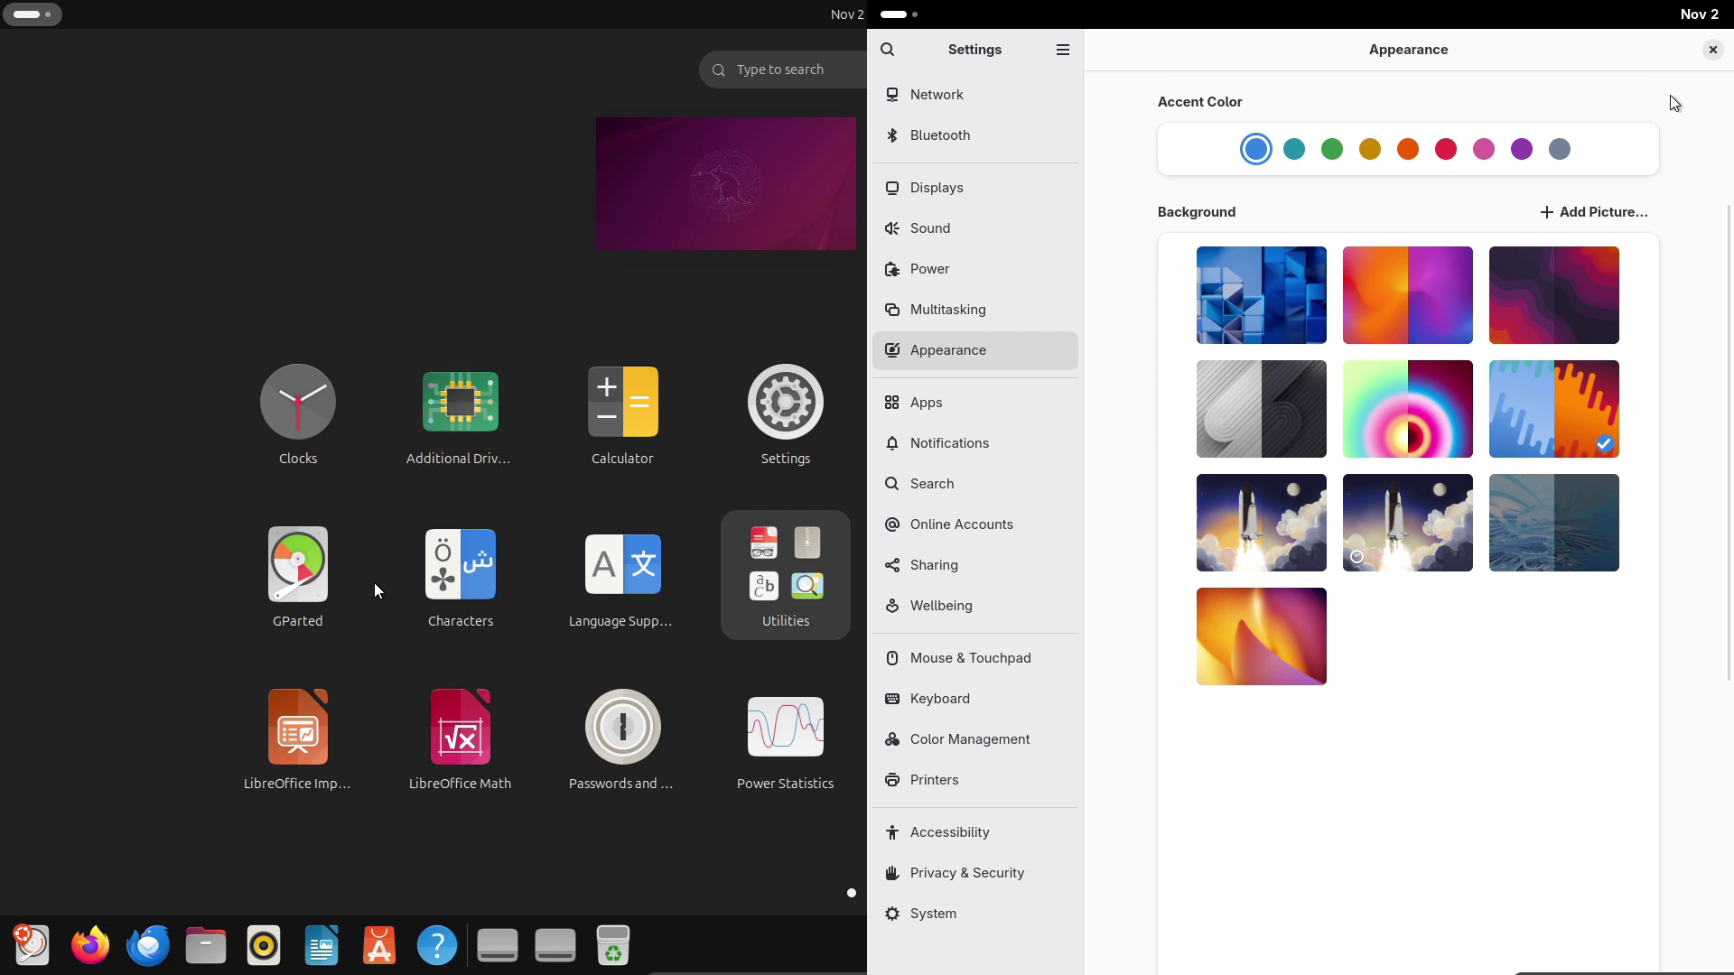
pyautogui.click(1713, 49)
# Look inside Ubuntu's Utilities app folder and start the Fedora Linux installation from its welcome dialog.
pyautogui.click(775, 596)
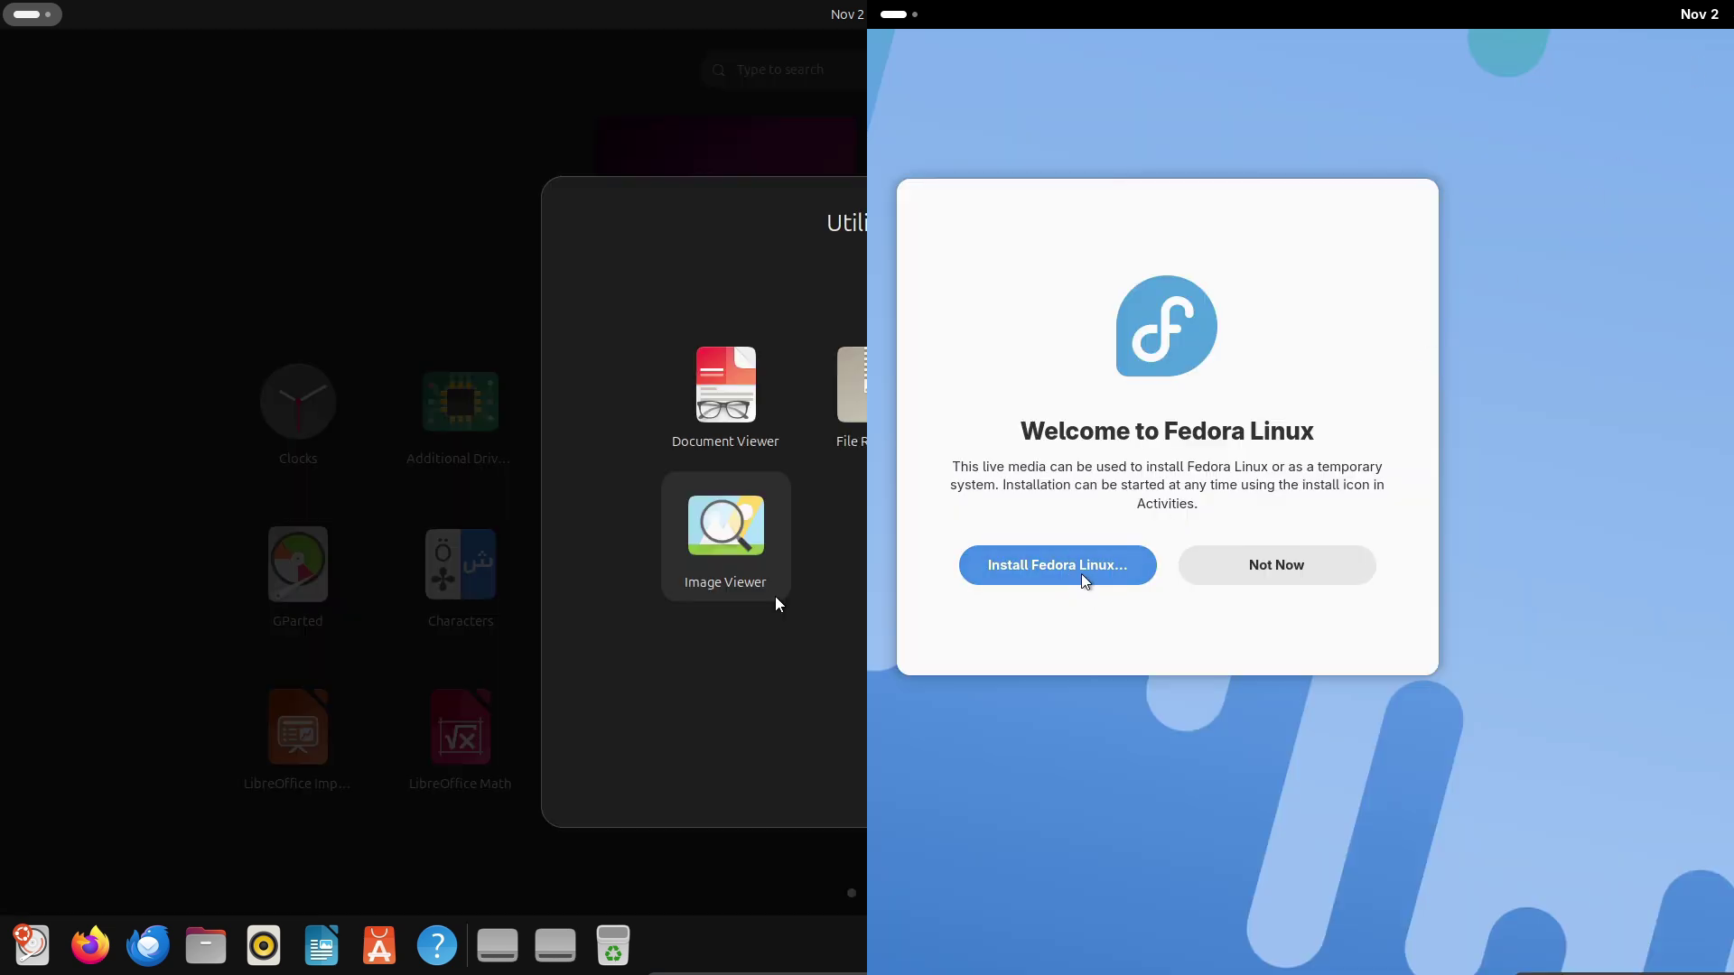
pyautogui.click(1077, 566)
pyautogui.click(459, 869)
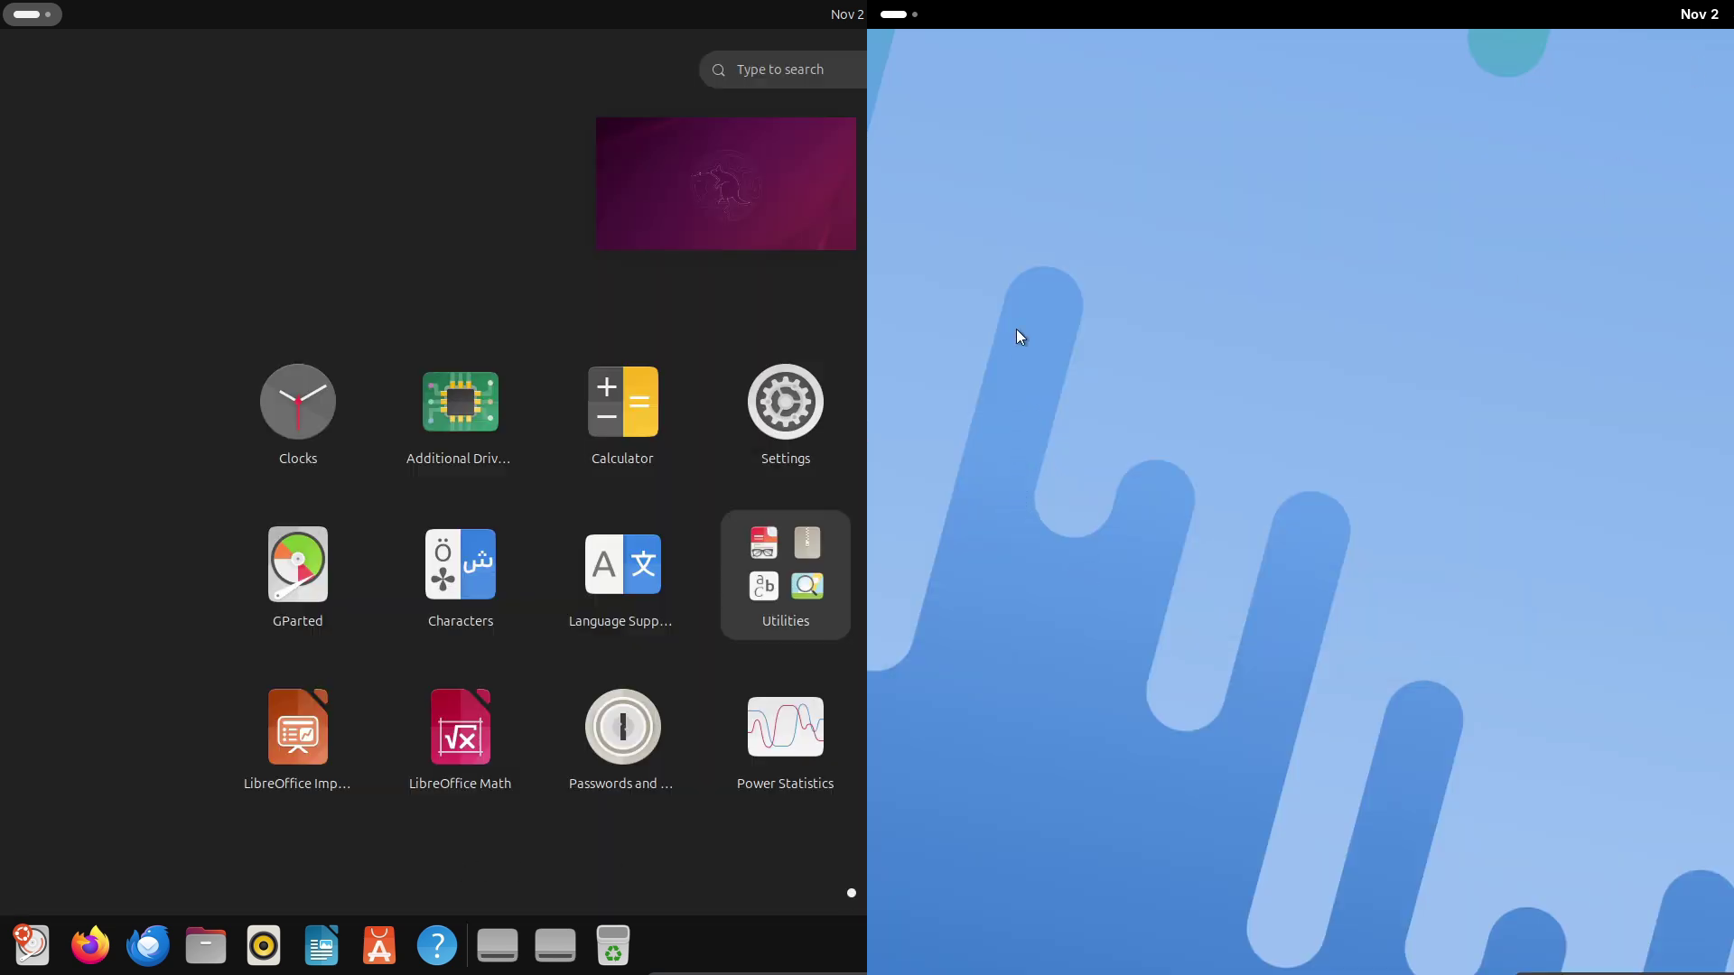
# Launch Terminal in Ubuntu and tile its window to the left half of the desktop, with Fedora's app overview opened.
pyautogui.click(919, 24)
pyautogui.scroll(-1, 542, 575)
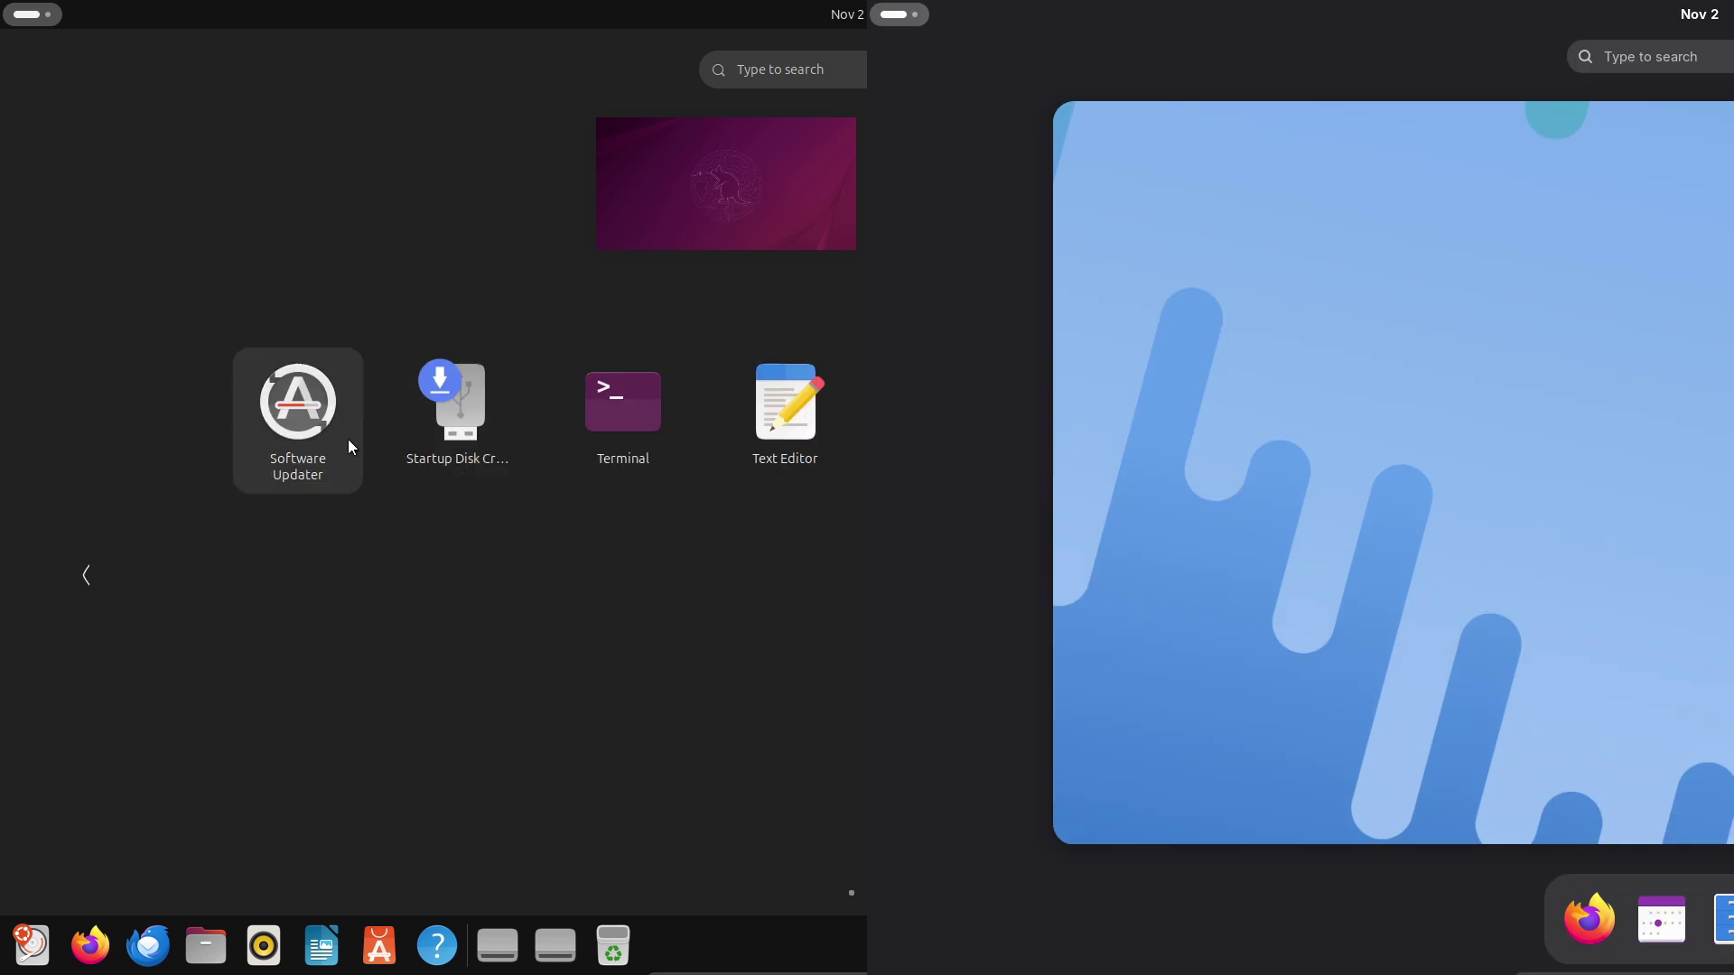
pyautogui.press('super+a')
pyautogui.click(652, 421)
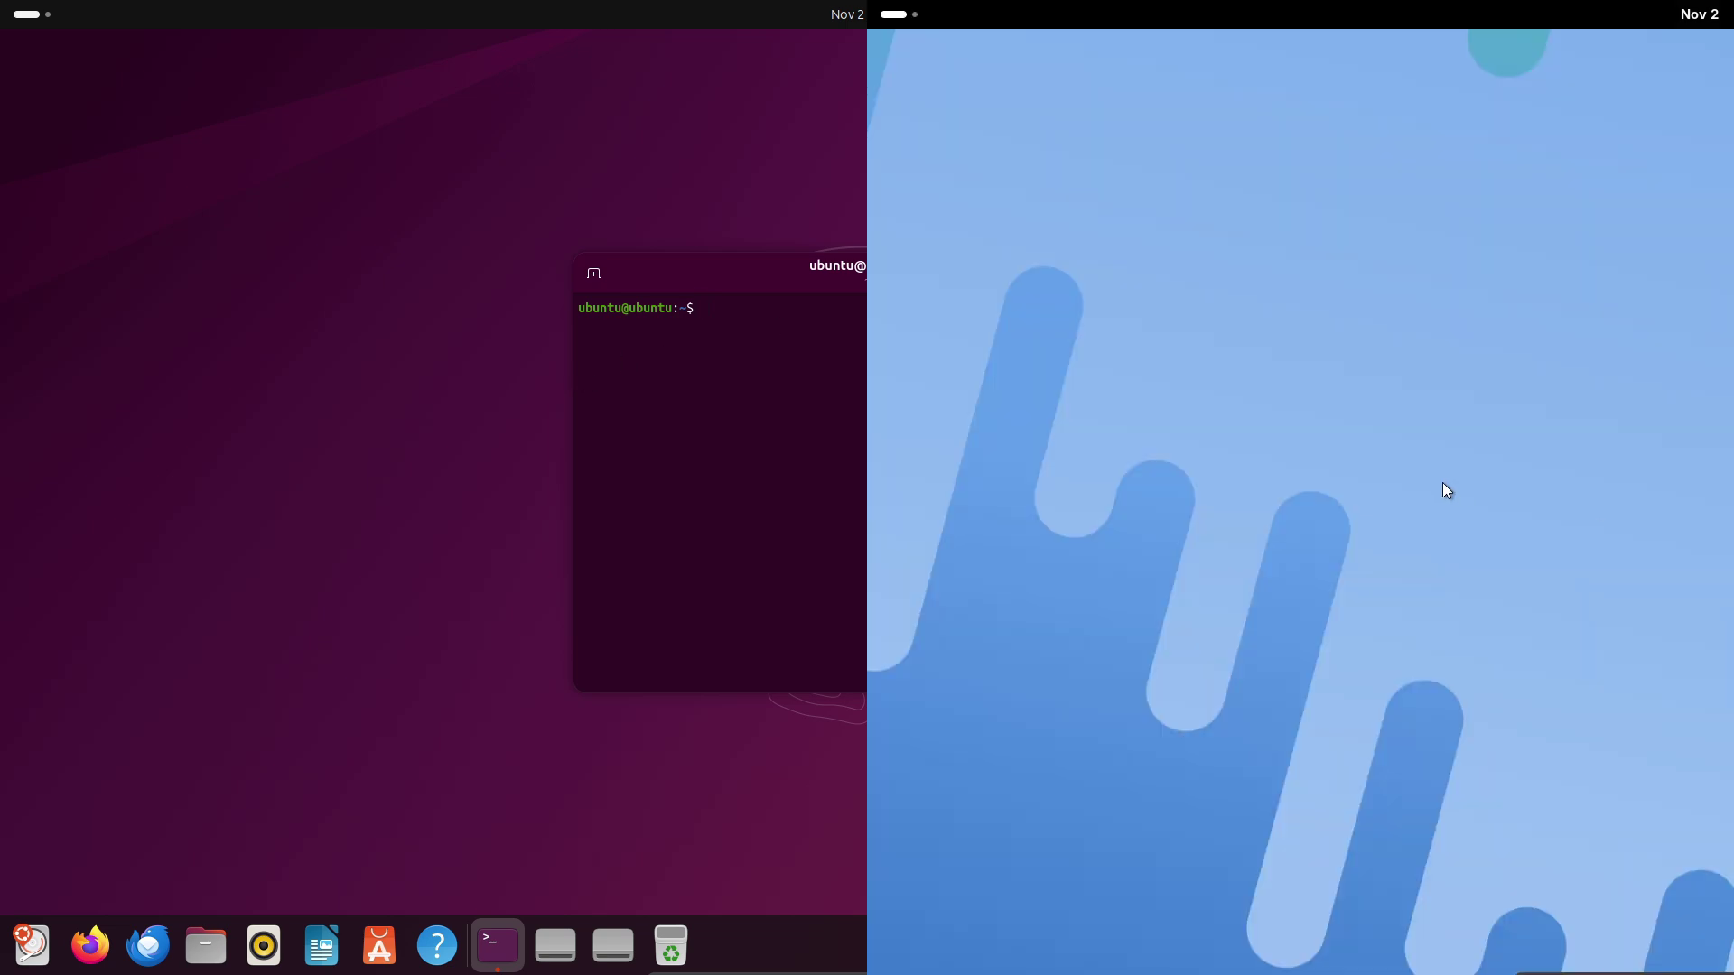
pyautogui.moveTo(862, 269); pyautogui.dragTo(3, 303)
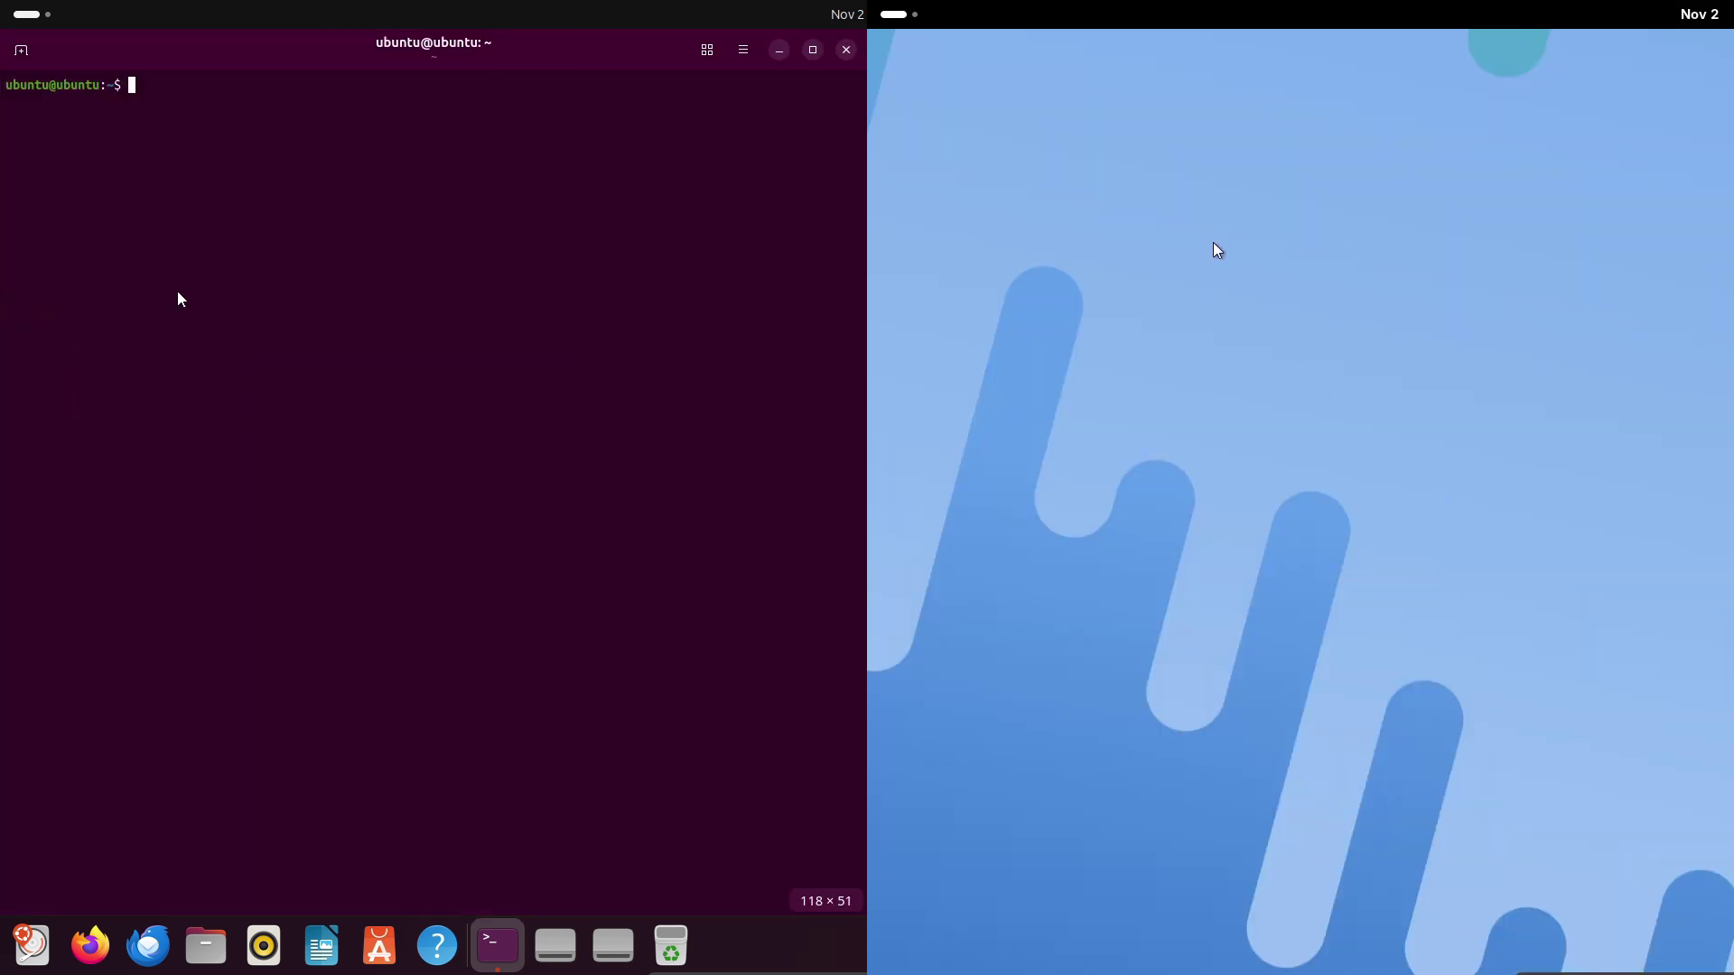
# Open the Ubuntu terminal's preferences and collapse the Disk and Network graphs in Fedora's System Monitor.
pyautogui.click(742, 53)
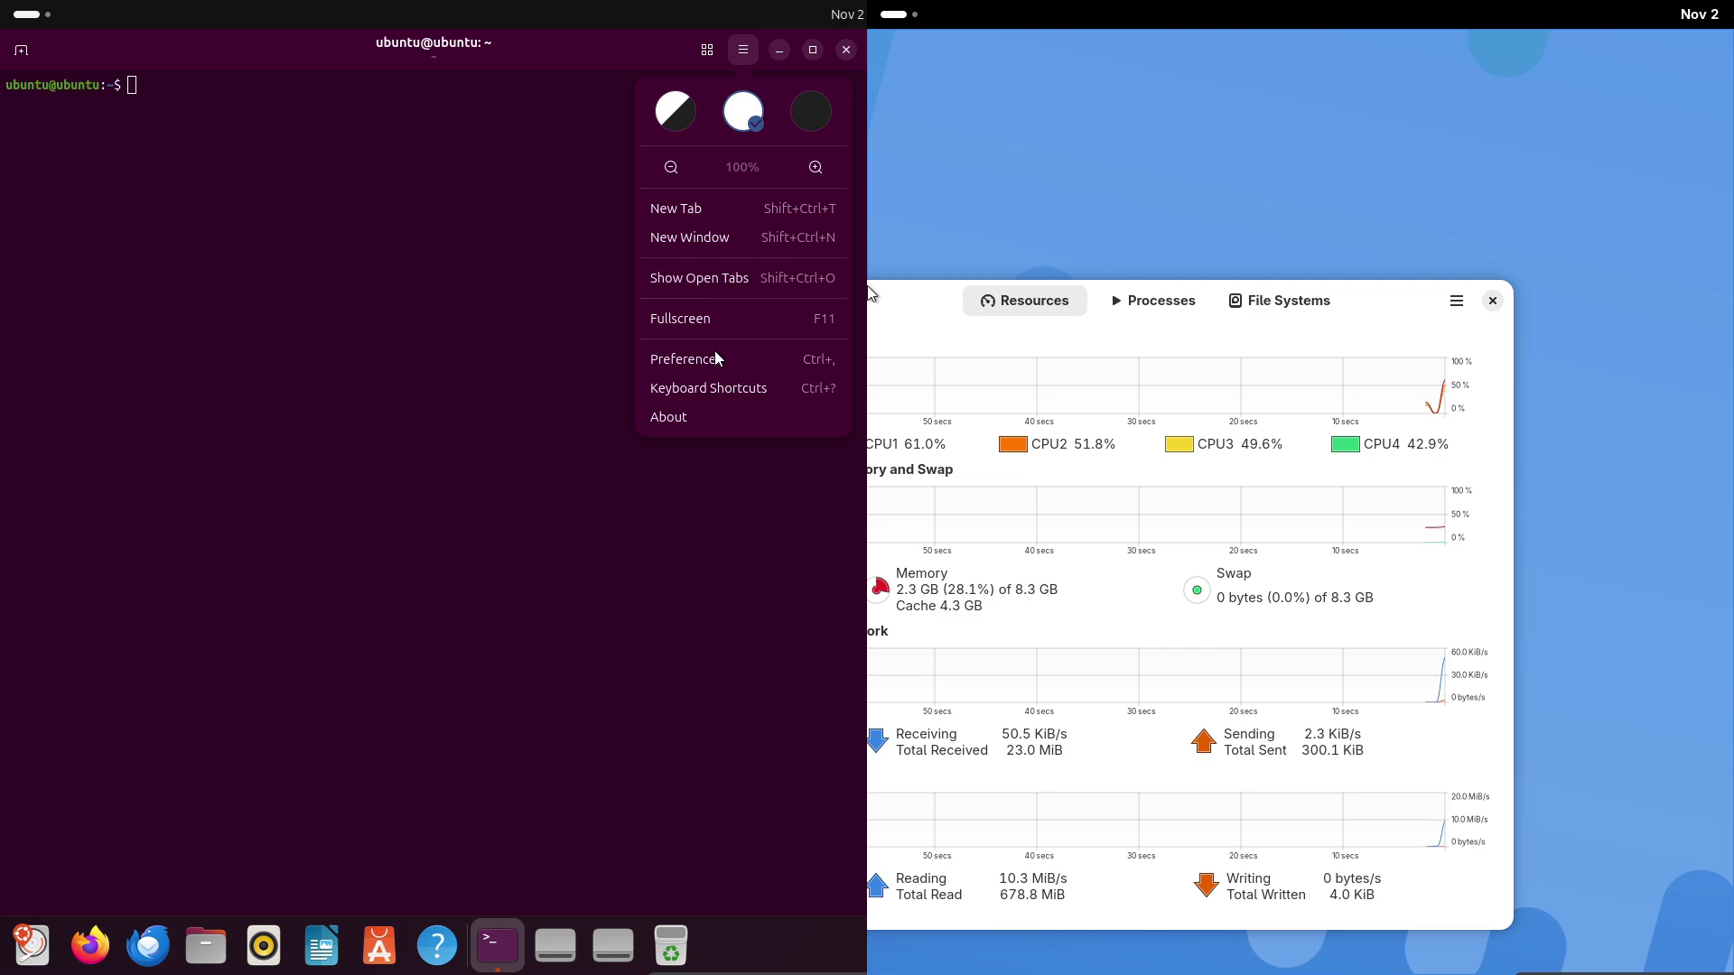
pyautogui.click(714, 354)
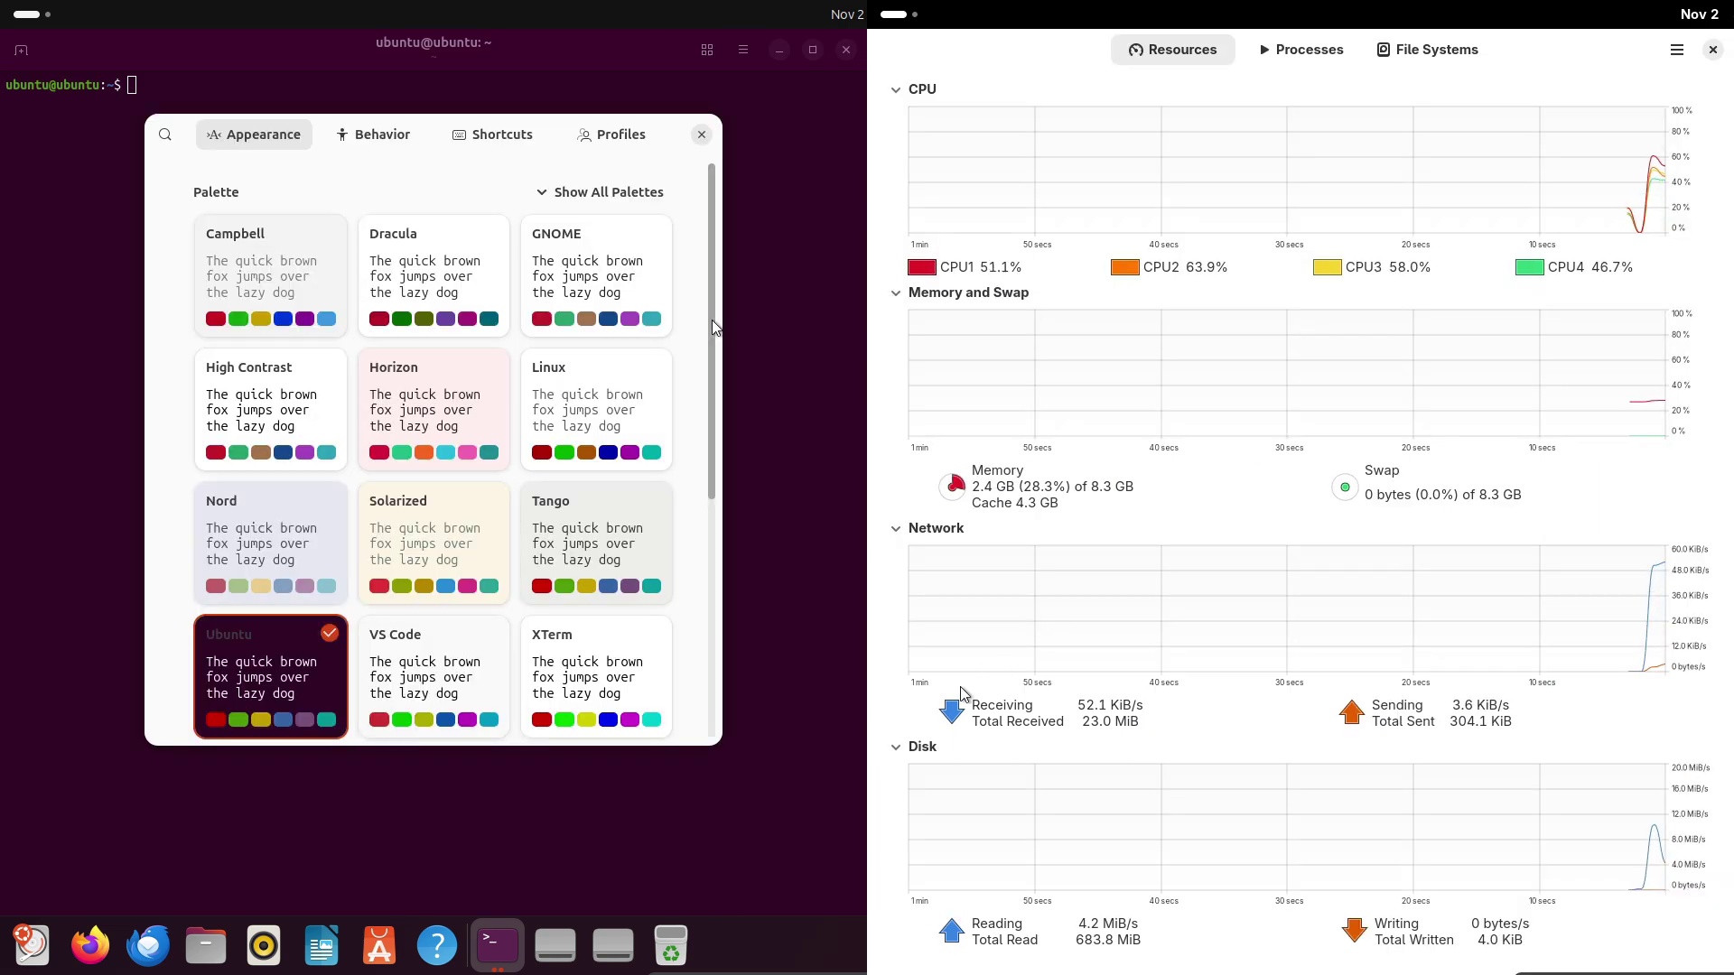
pyautogui.click(901, 746)
pyautogui.click(405, 135)
pyautogui.click(912, 661)
pyautogui.click(294, 136)
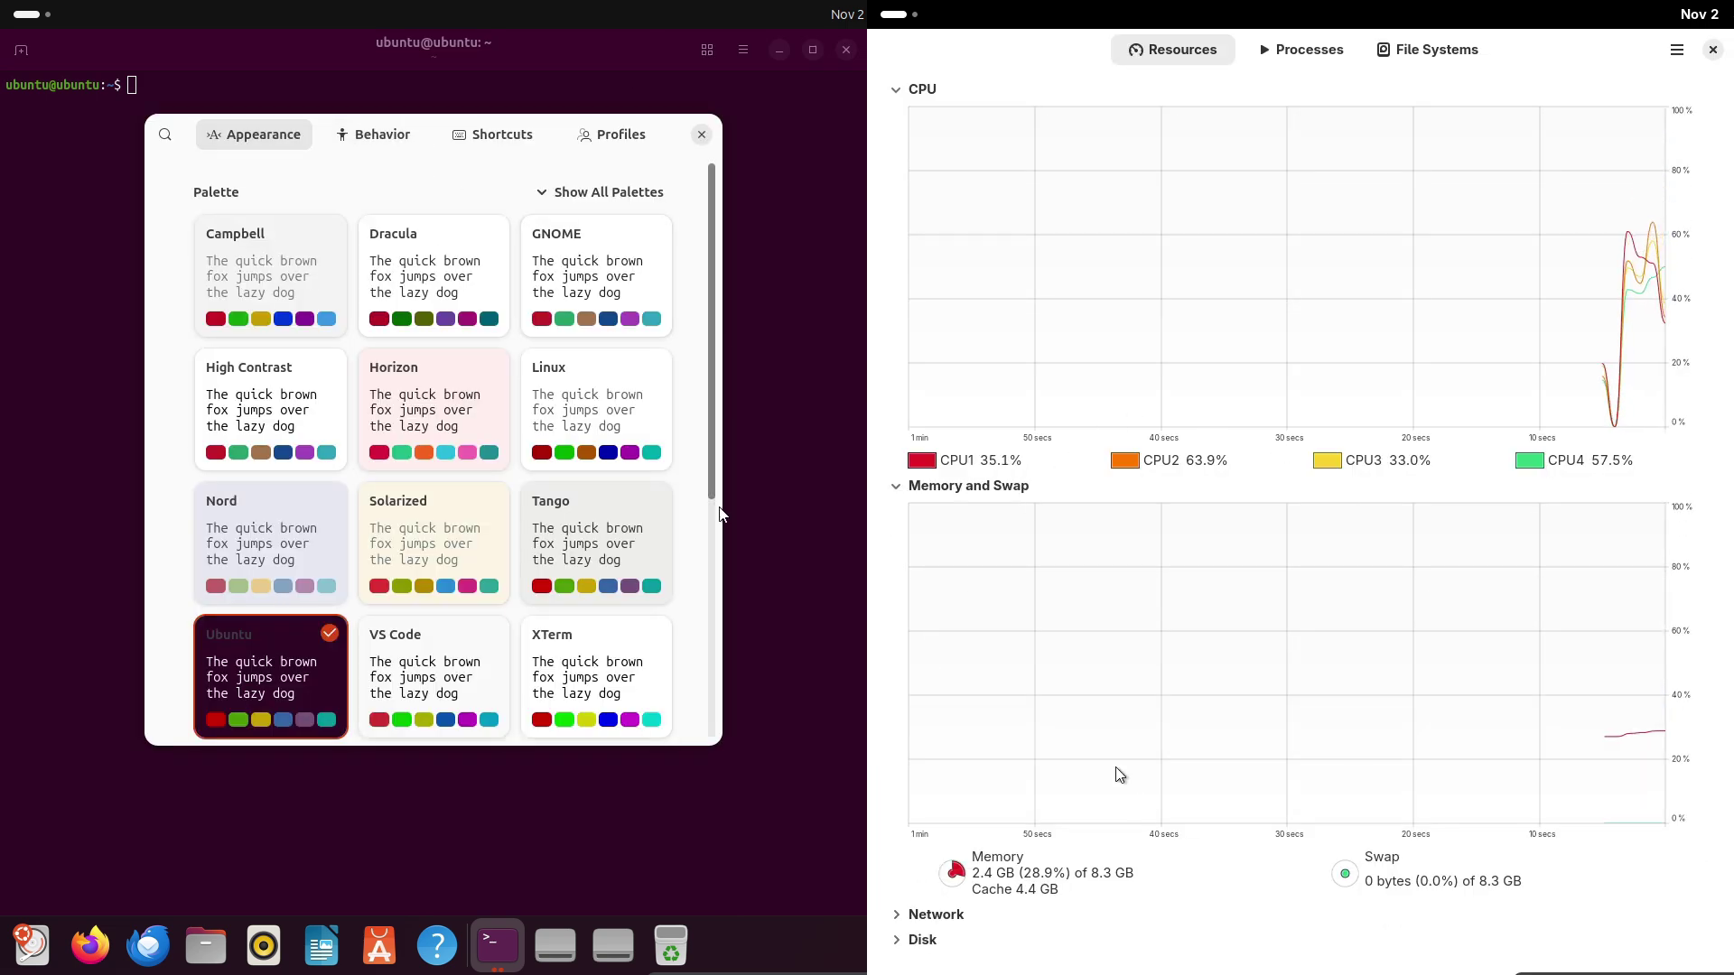
# Set the Ubuntu terminal's custom font to Monospace 14 and show the process list in Fedora's System Monitor.
pyautogui.scroll(-5, 723, 515)
pyautogui.click(654, 405)
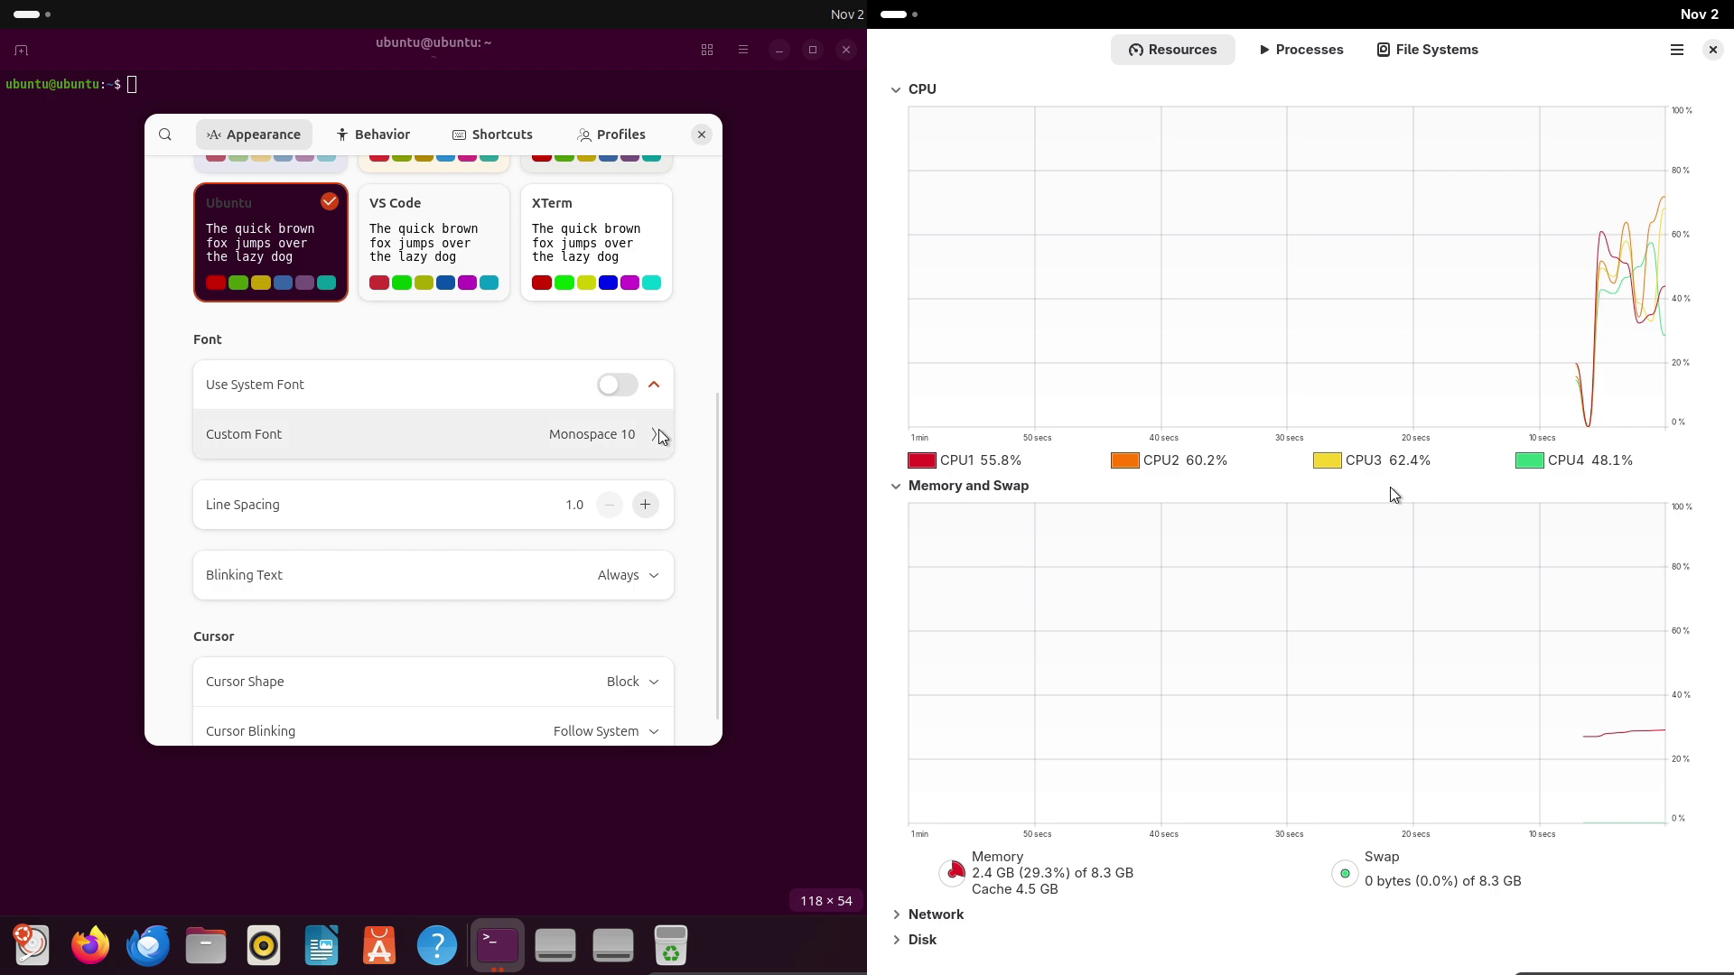
pyautogui.click(660, 437)
pyautogui.click(596, 635)
pyautogui.click(596, 635)
pyautogui.click(596, 635)
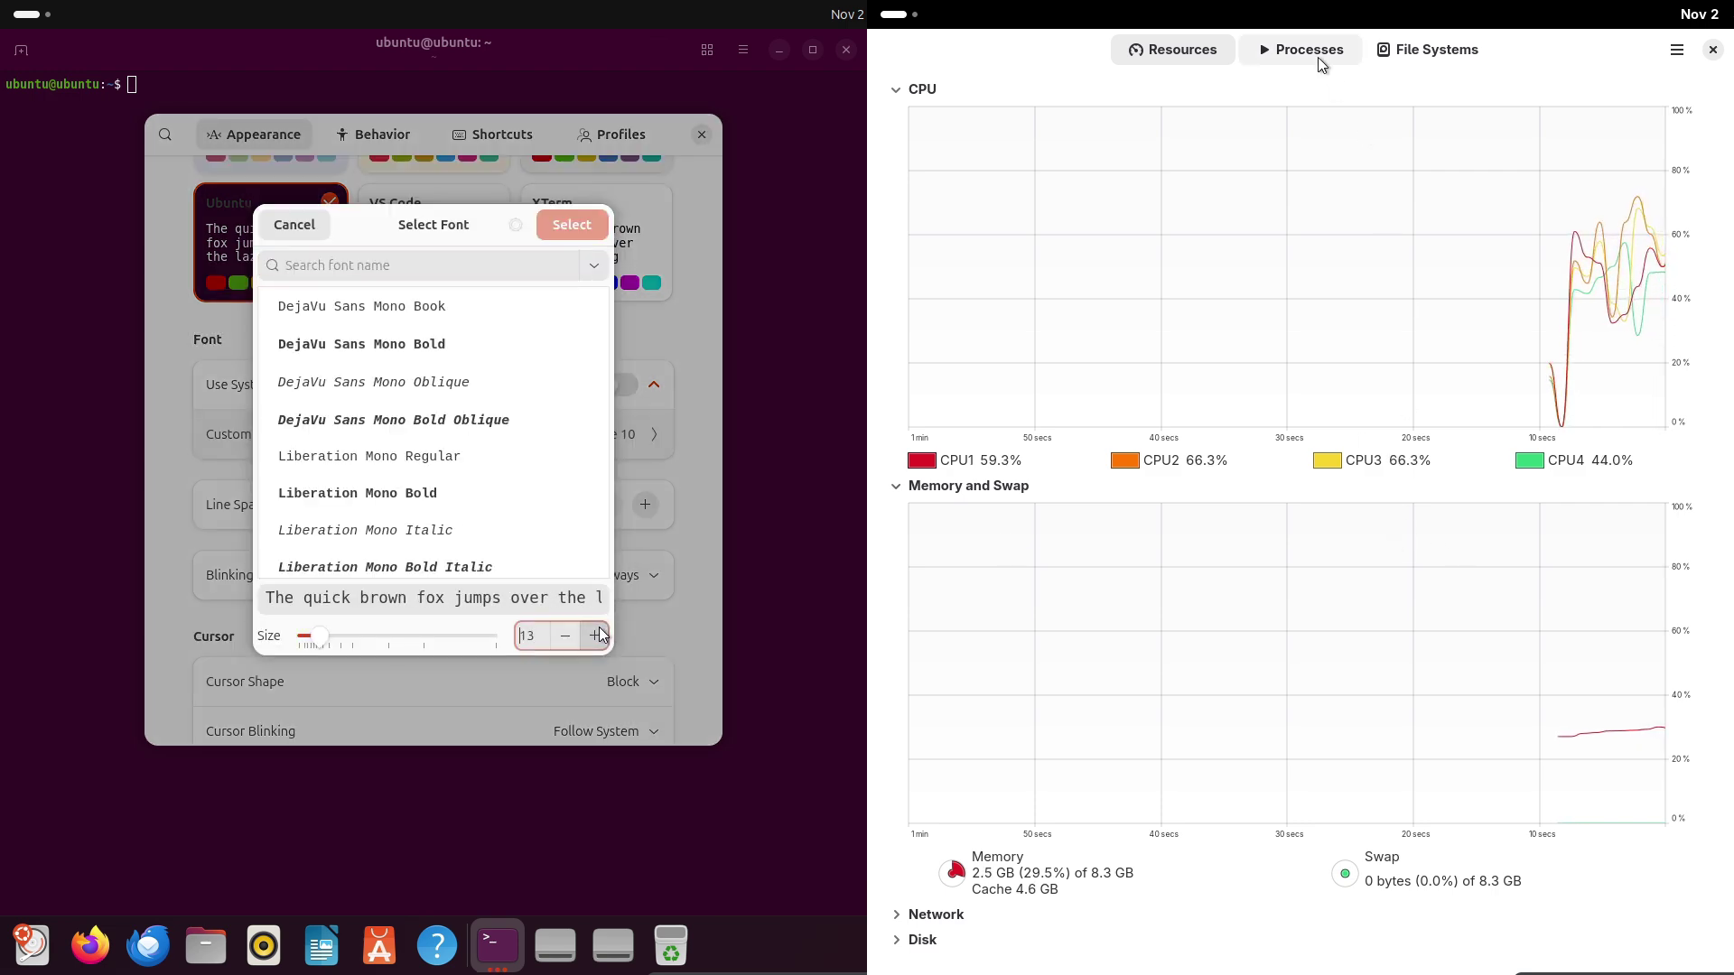
pyautogui.click(596, 635)
pyautogui.click(541, 578)
pyautogui.click(1318, 57)
pyautogui.click(572, 224)
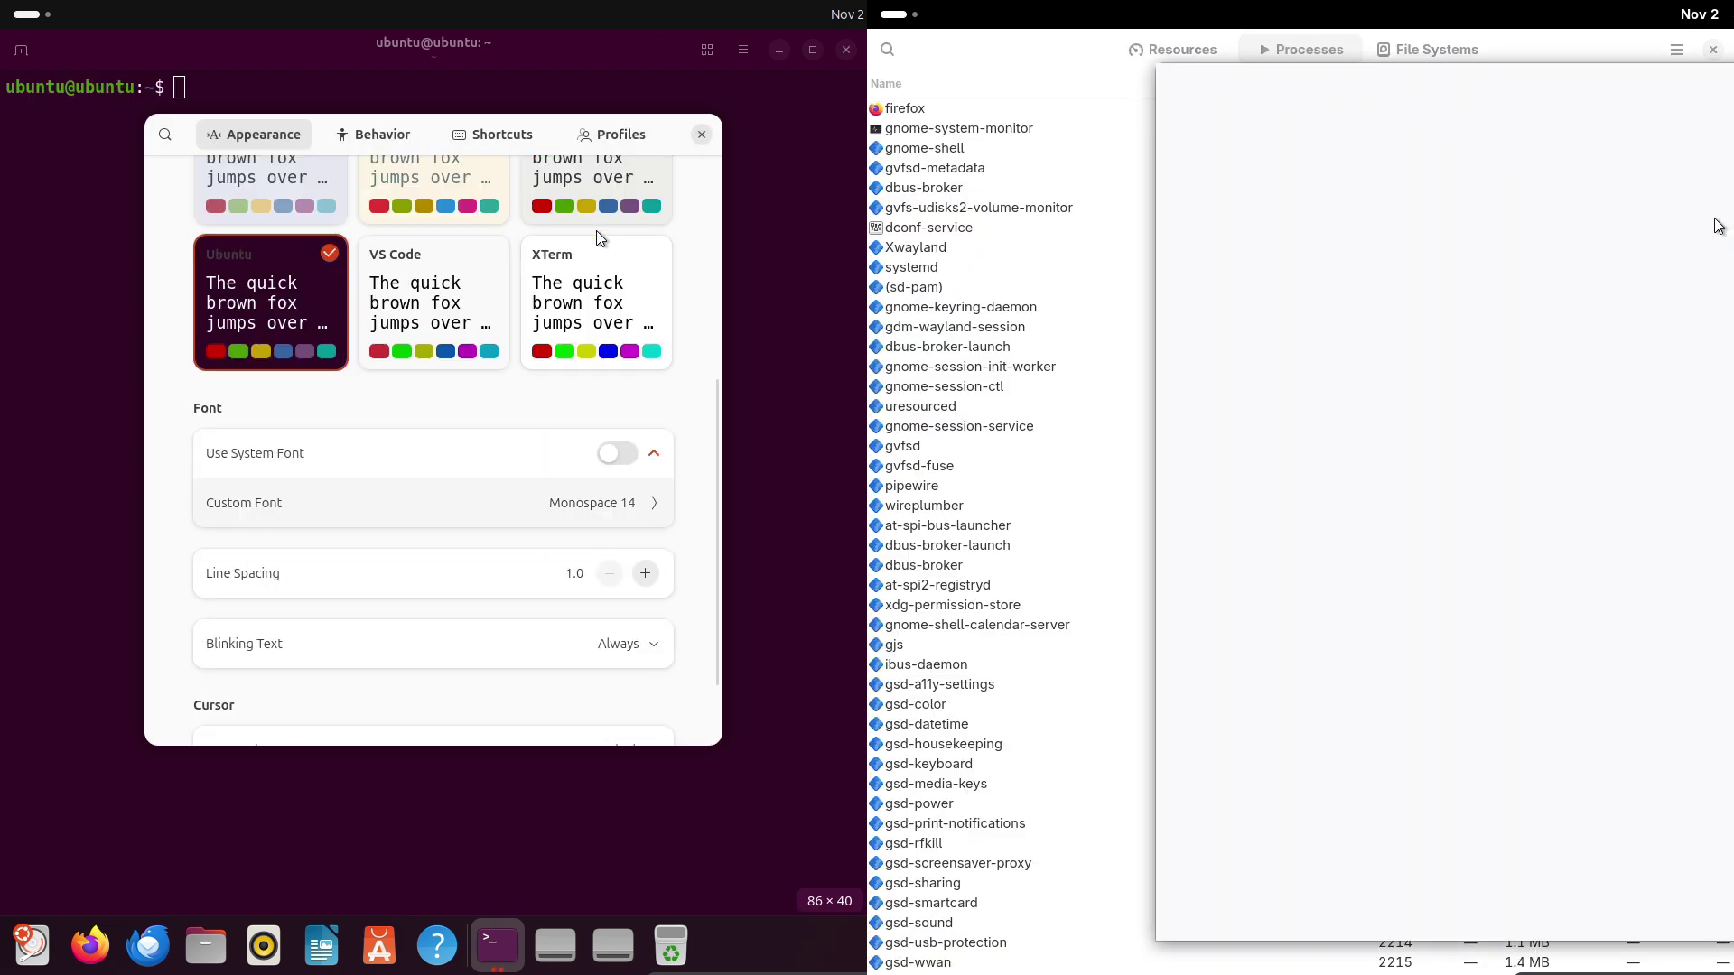
# Apply the XTerm palette to the Ubuntu terminal and maximize its window, returning Fedora's System Monitor to its resource graphs.
pyautogui.click(668, 340)
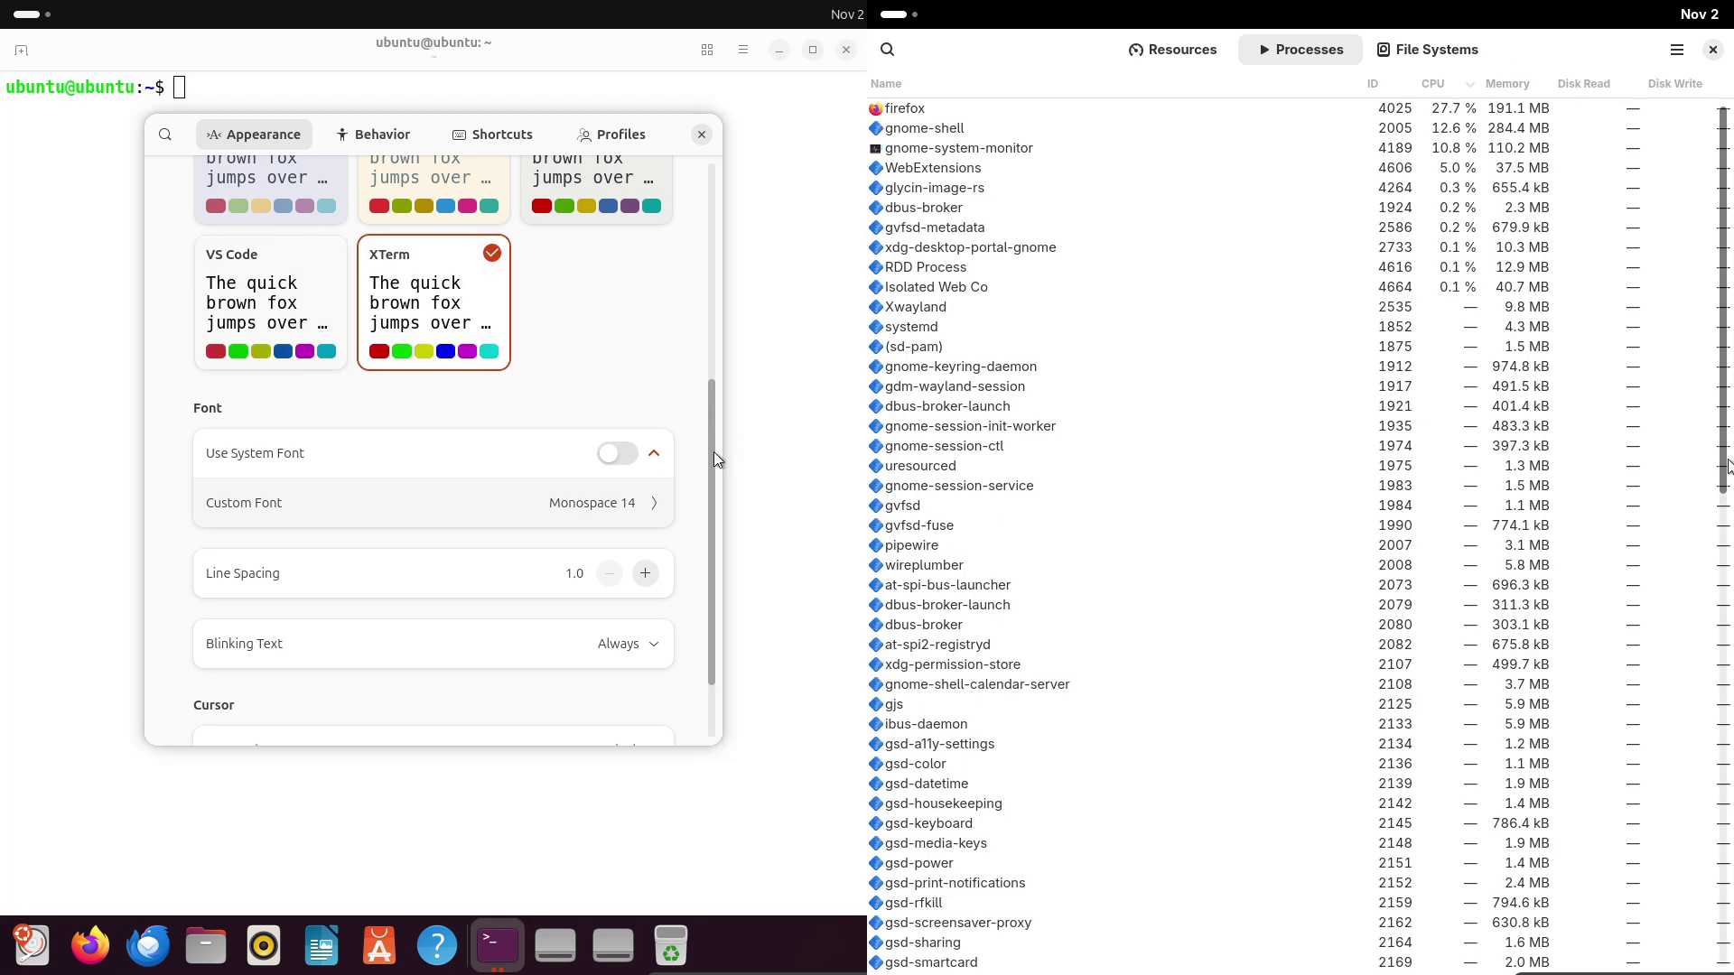
pyautogui.moveTo(713, 424); pyautogui.dragTo(719, 182)
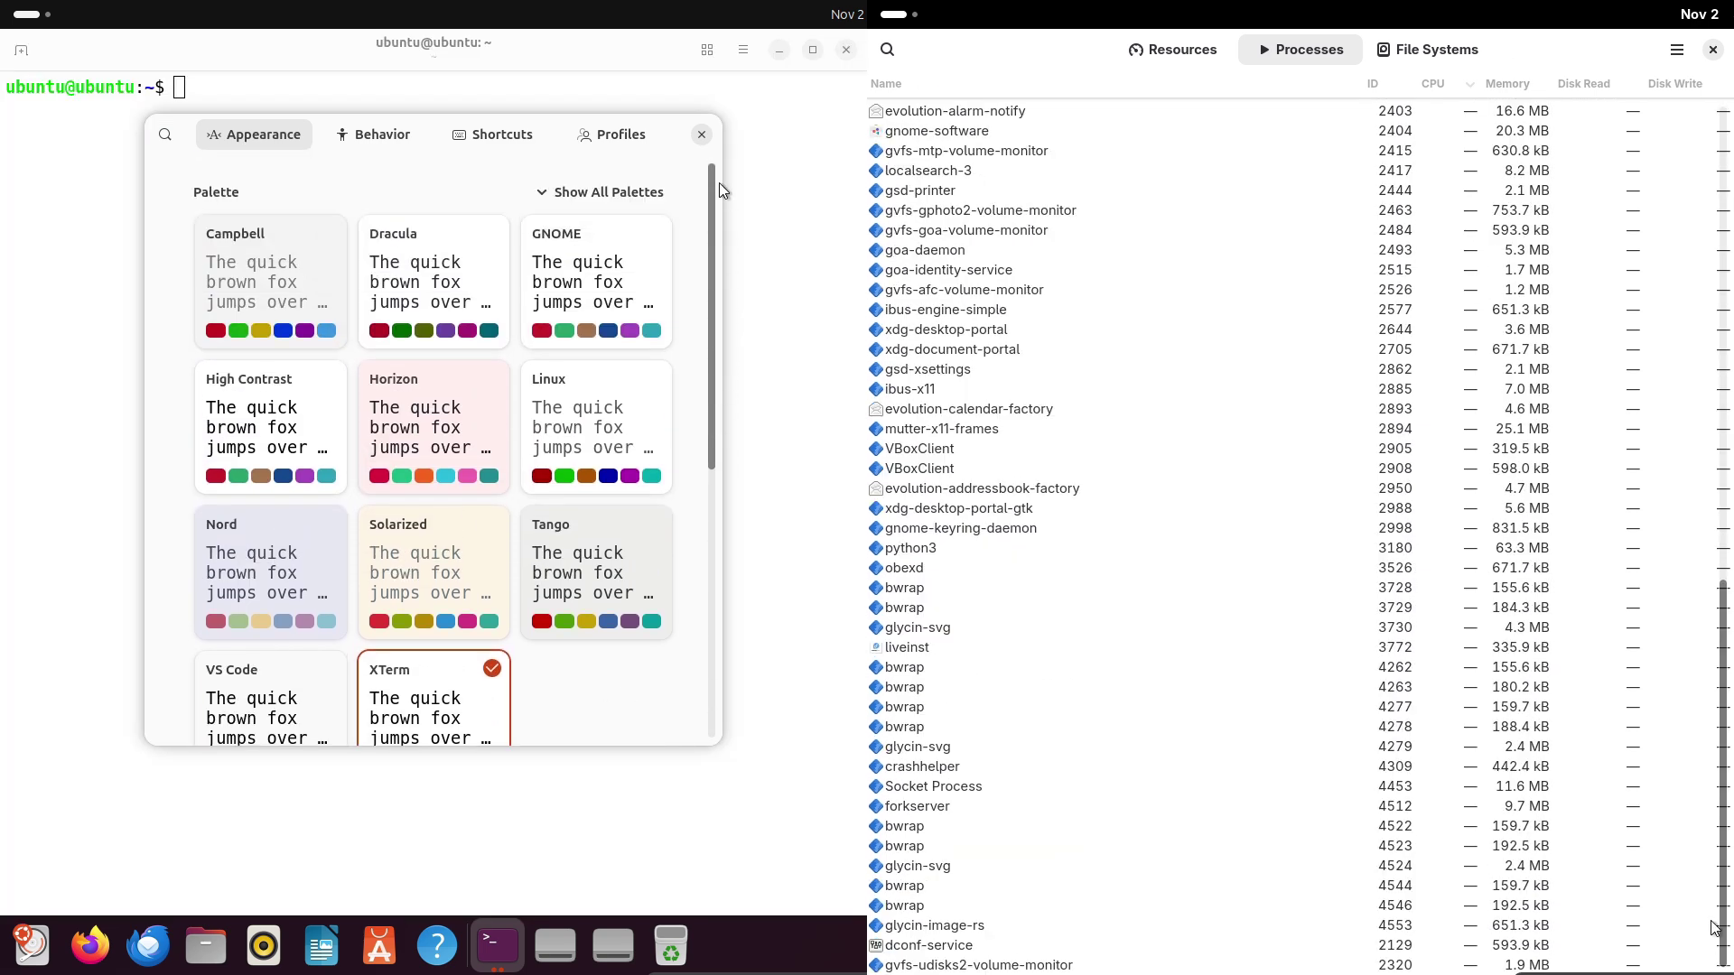
pyautogui.click(701, 133)
pyautogui.click(1158, 54)
pyautogui.doubleClick(401, 42)
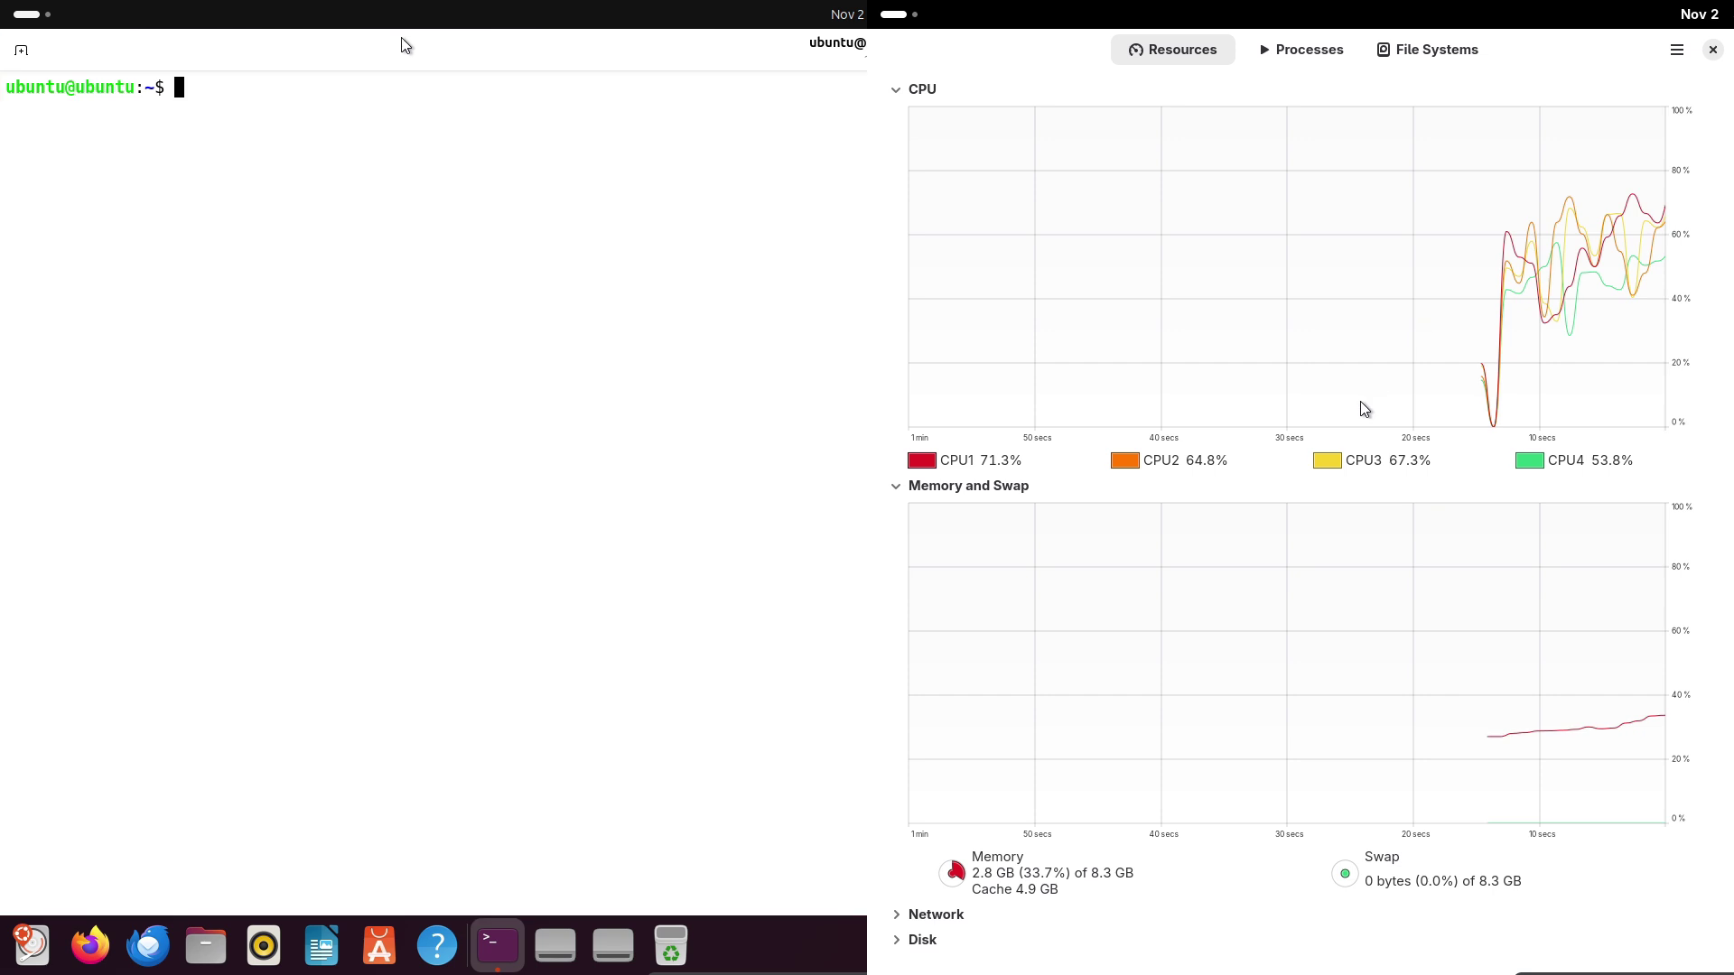
# Restore and re-maximize the Ubuntu terminal window, and show the file systems in Fedora's System Monitor.
pyautogui.moveTo(401, 42); pyautogui.dragTo(403, 205)
pyautogui.click(1404, 56)
pyautogui.doubleClick(403, 205)
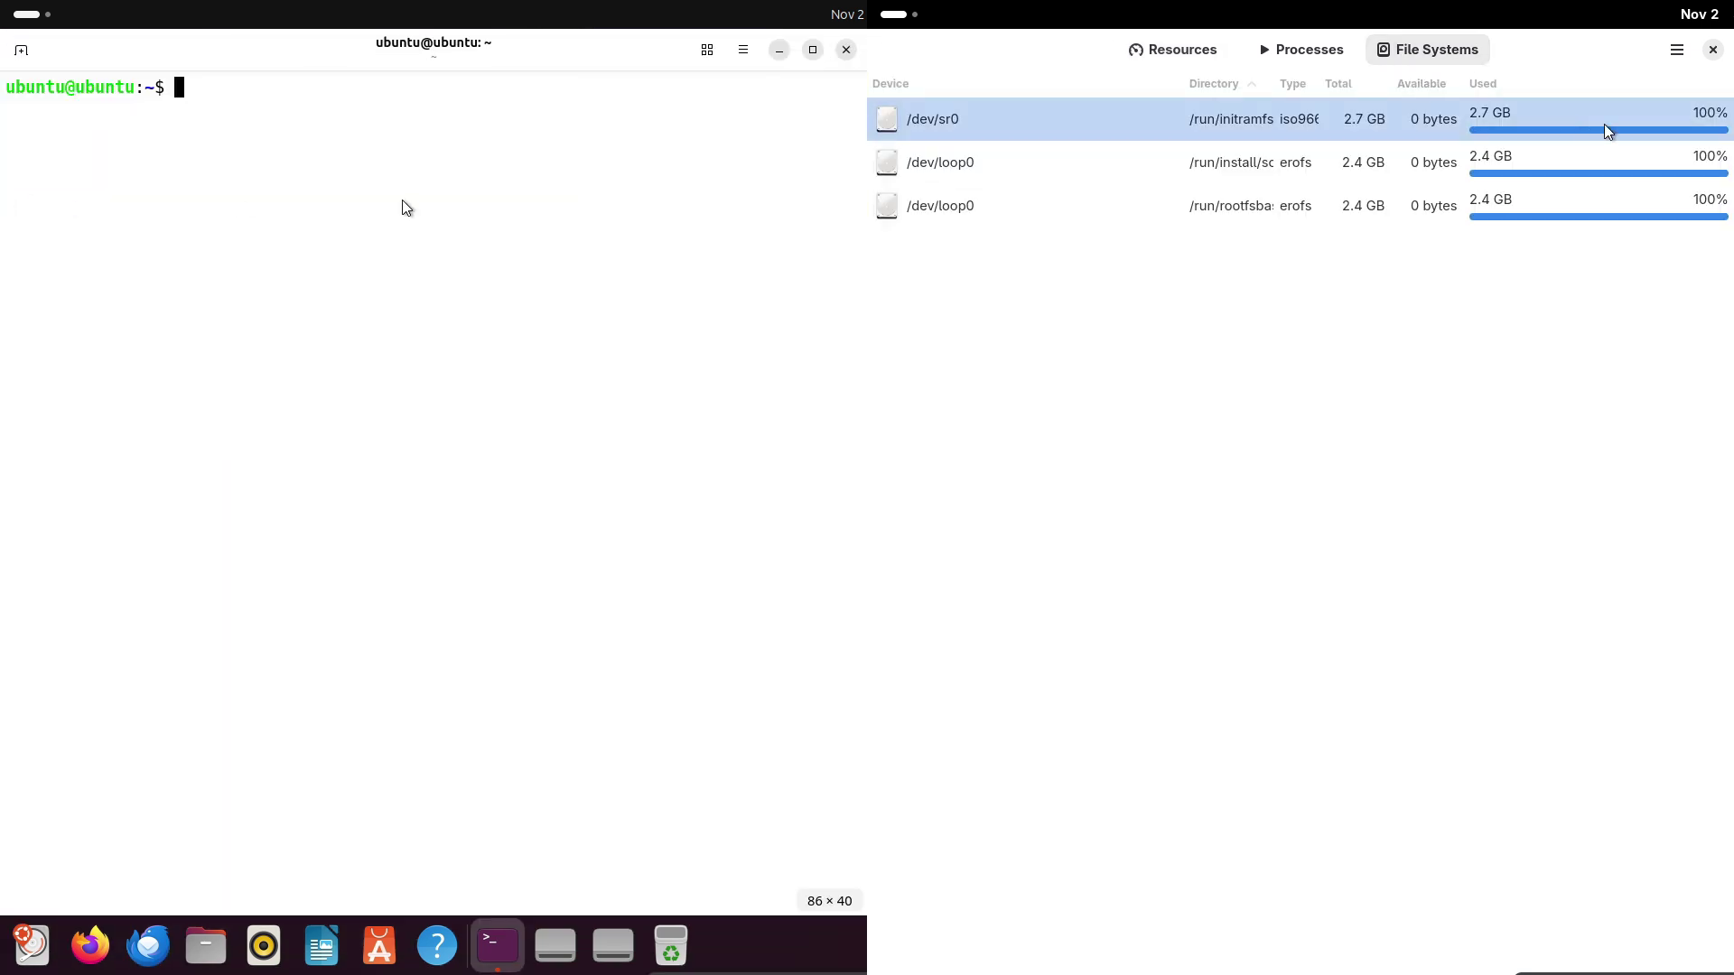
# Run fastfetch in the Ubuntu terminal, and view the About details of Fedora's System Monitor before closing the app.
pyautogui.click(1673, 52)
pyautogui.write('fastfetc')
pyautogui.click(1626, 223)
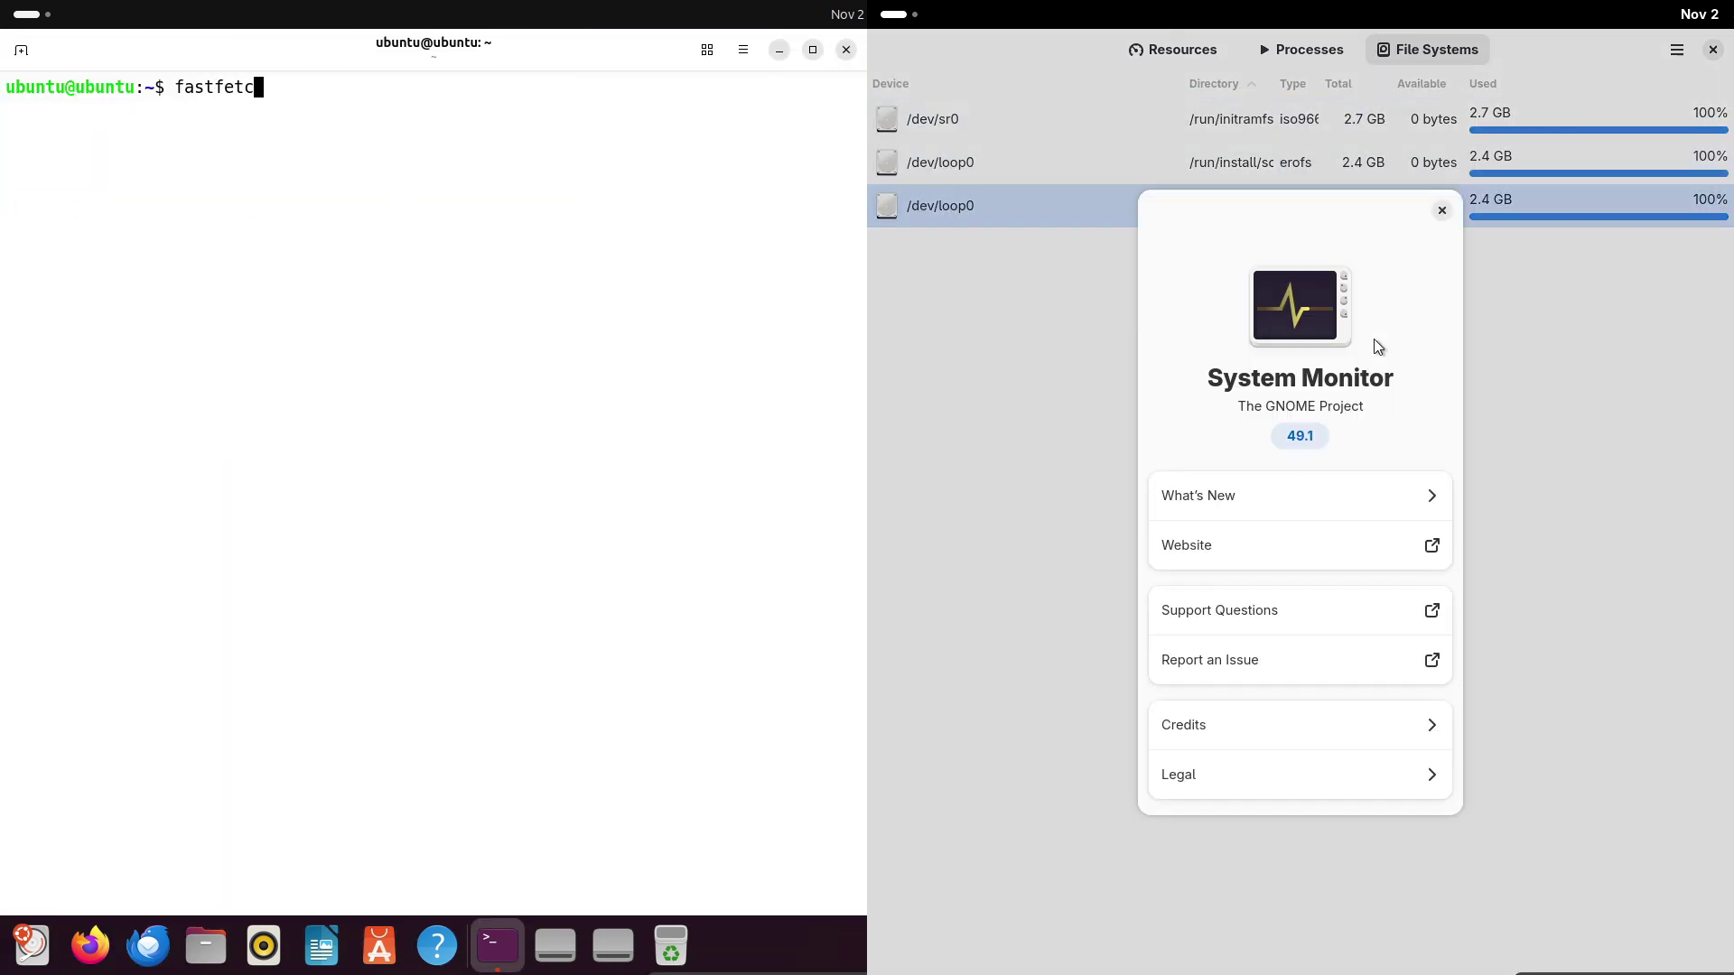
pyautogui.click(1442, 211)
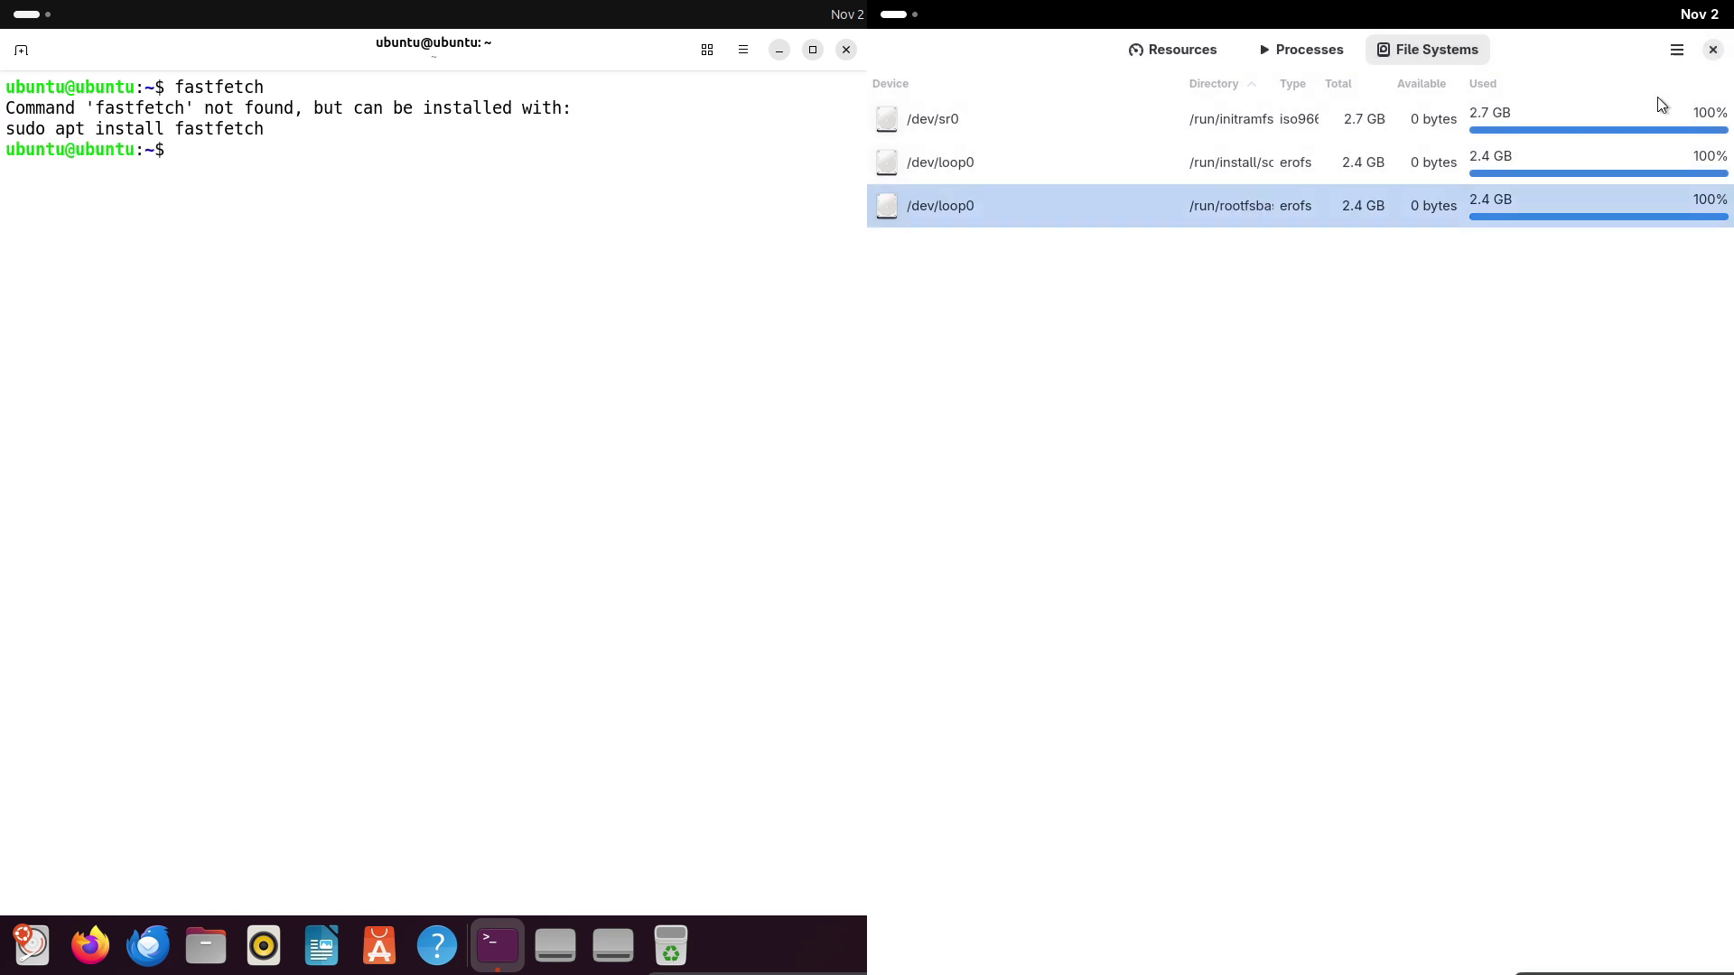
pyautogui.click(1713, 50)
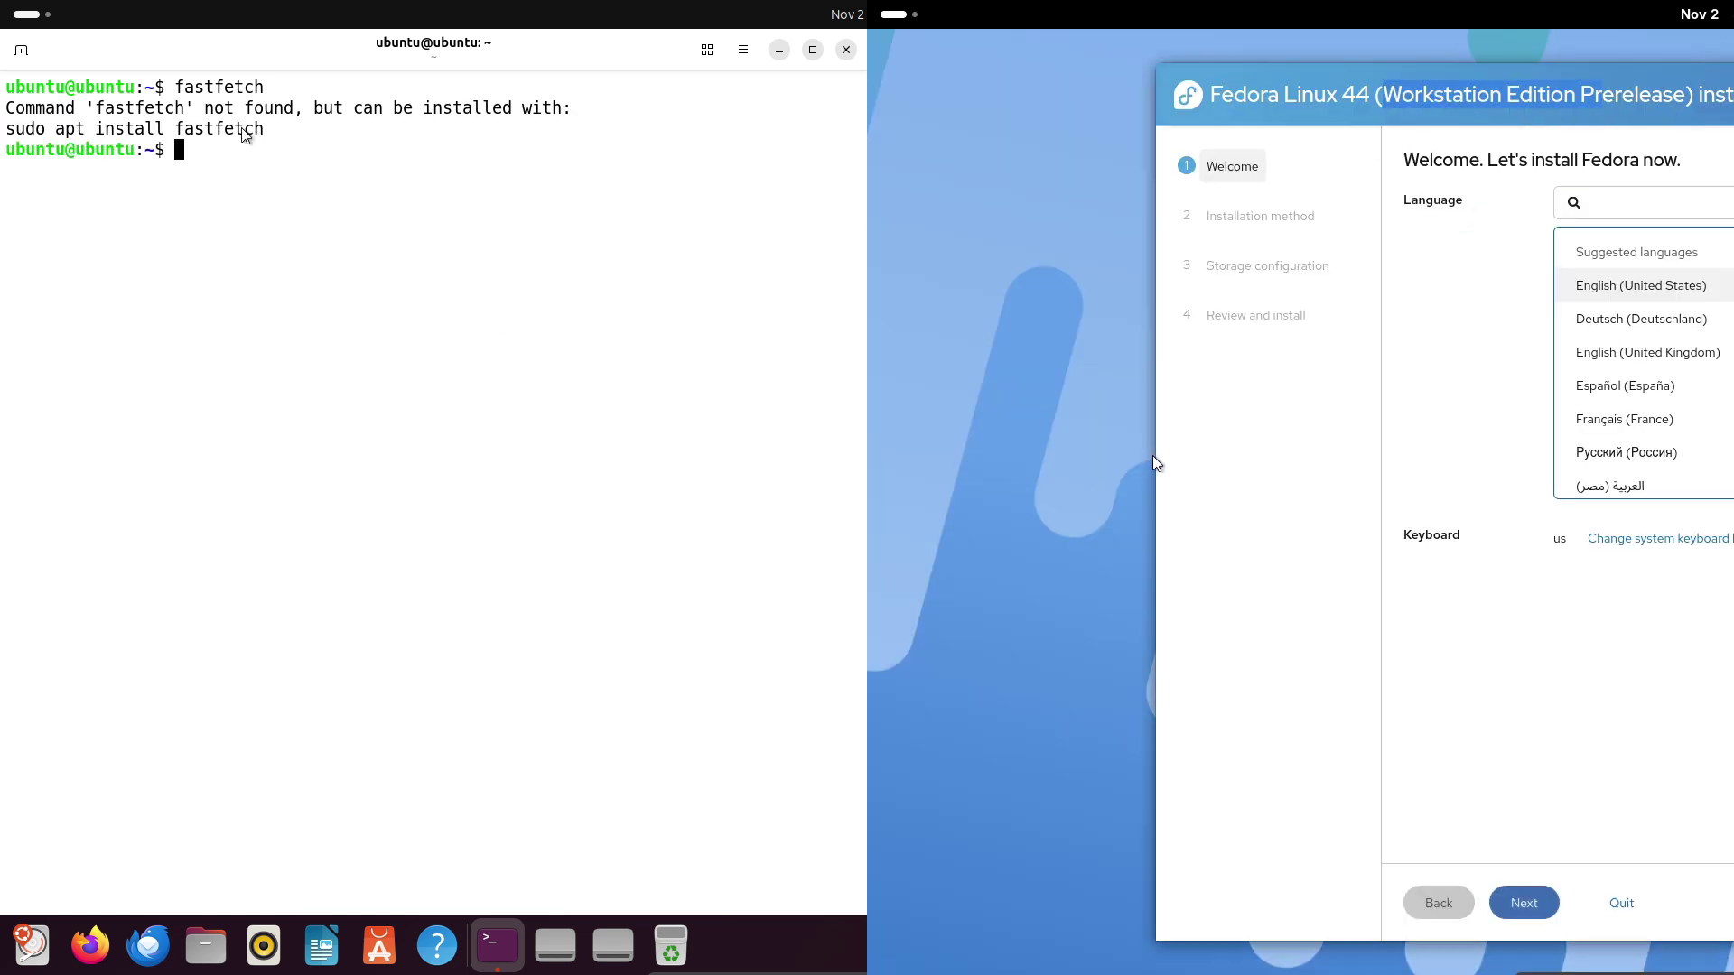
# Copy the suggested command sudo apt install fastfetch in the Ubuntu terminal and run it at the prompt.
pyautogui.moveTo(264, 129); pyautogui.dragTo(4, 129)
pyautogui.press('super+c')
pyautogui.rightClick(45, 136)
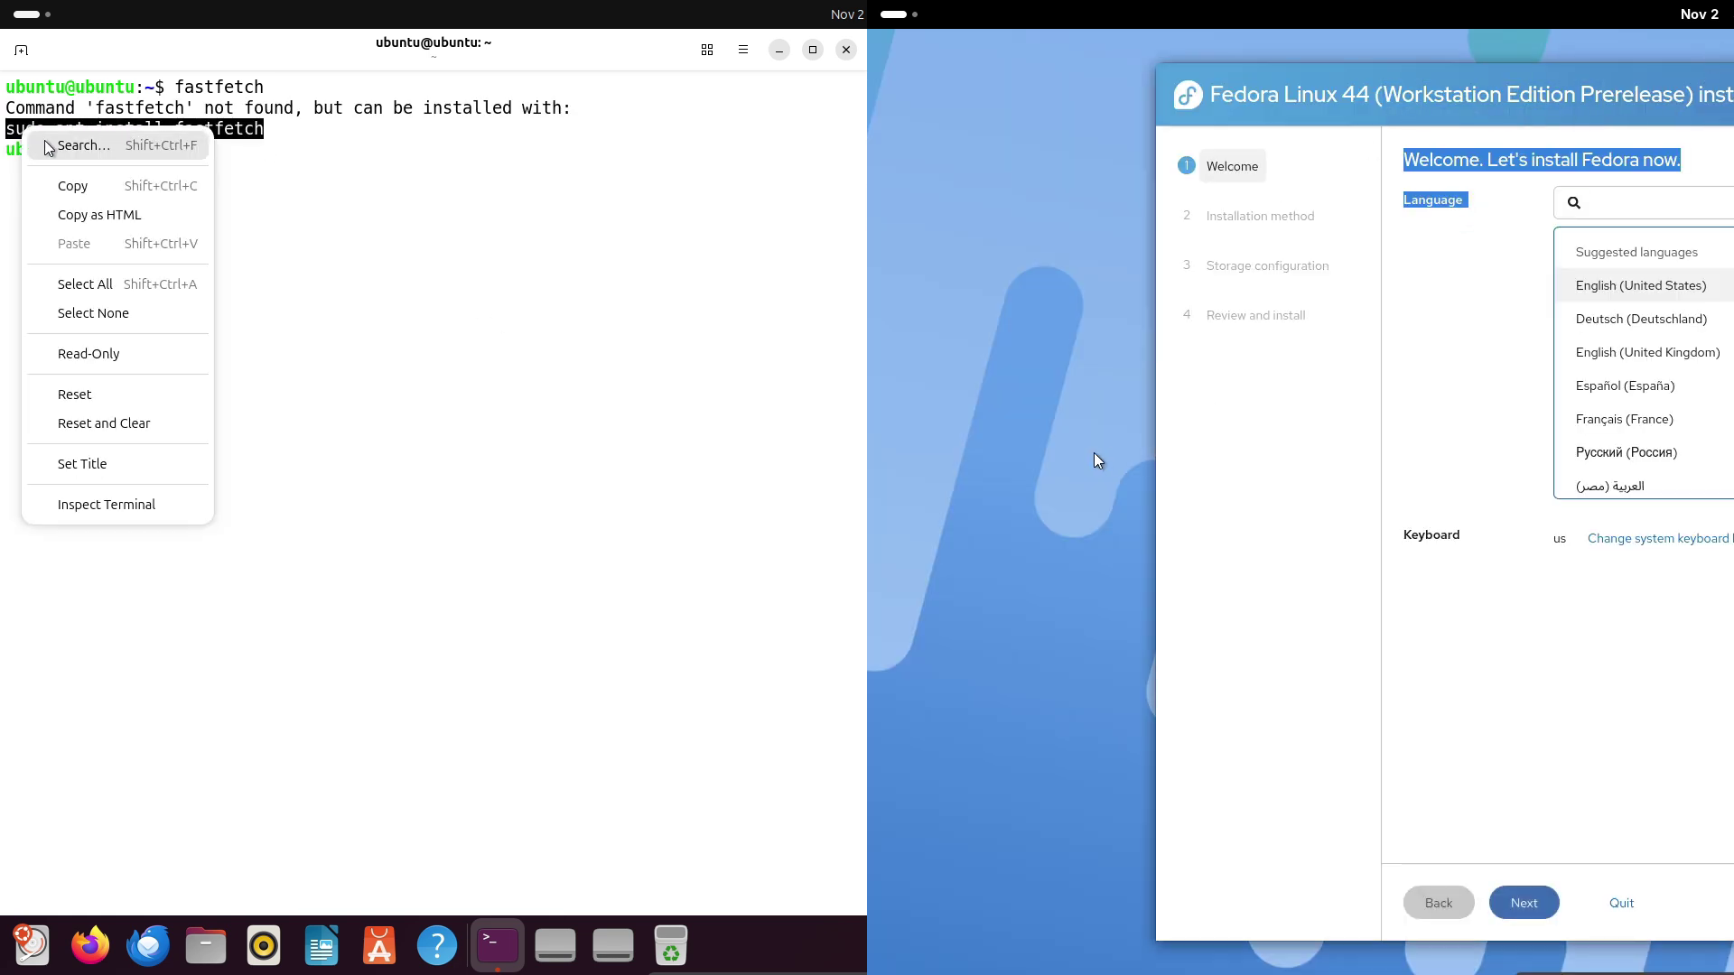
pyautogui.click(72, 187)
pyautogui.rightClick(205, 181)
pyautogui.click(246, 272)
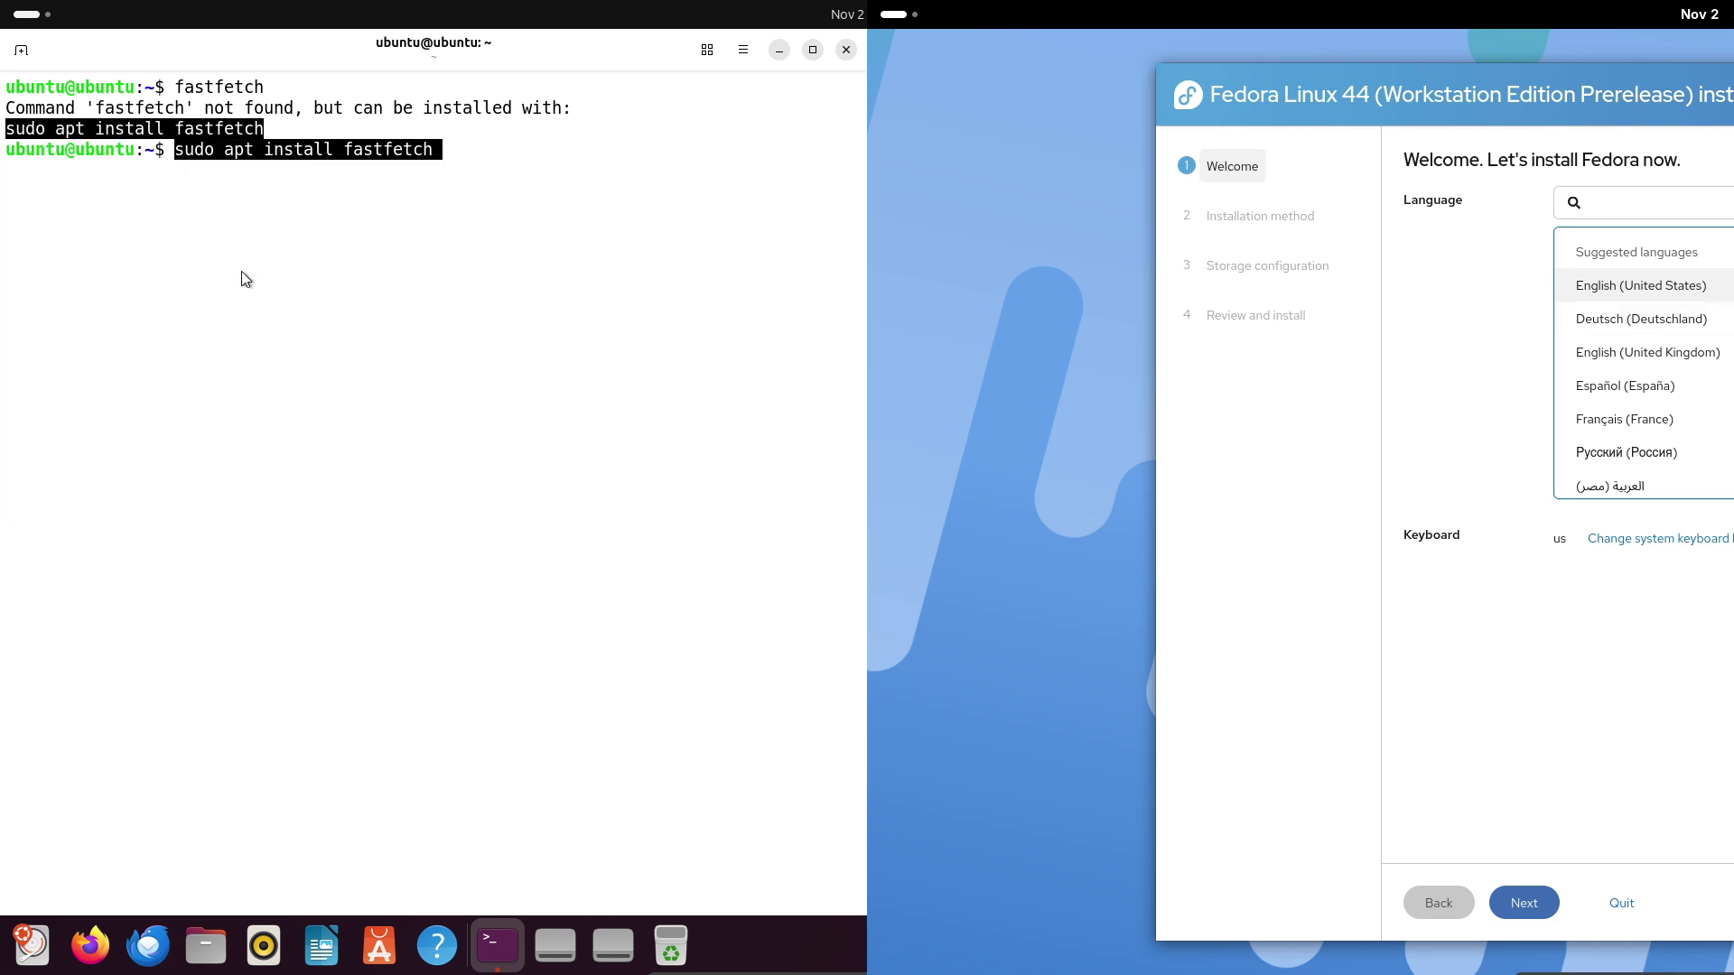
pyautogui.press('Return')
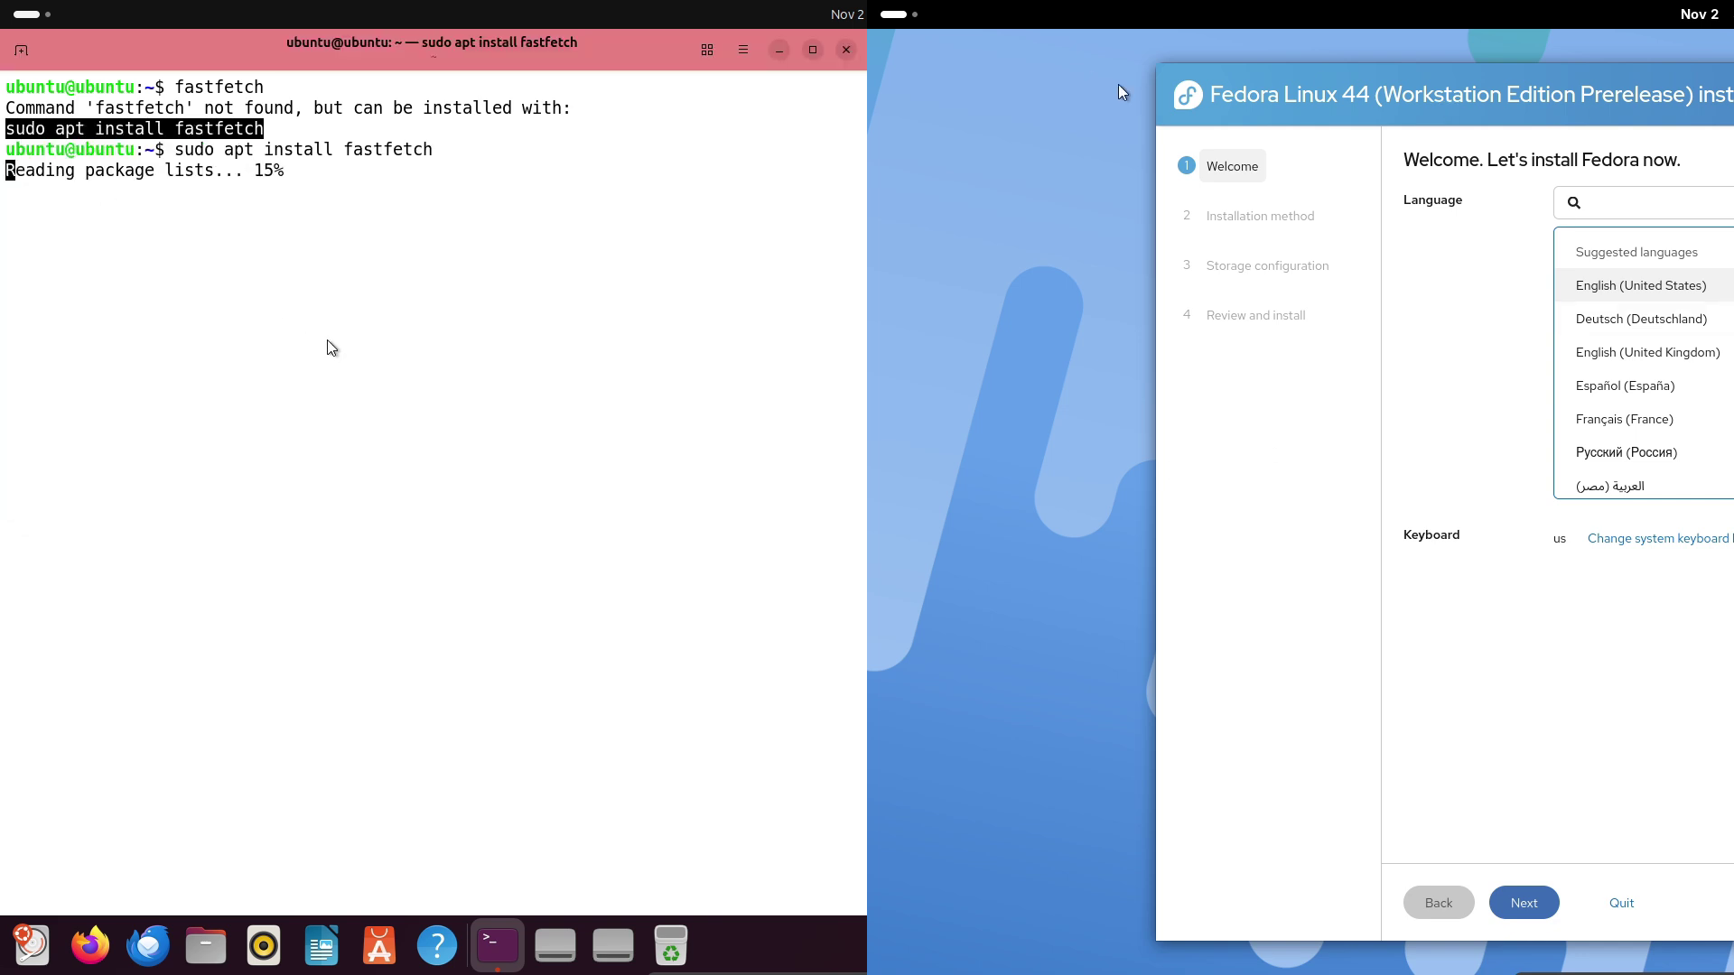
# Inspect the Fedora installer's header and advance through the welcome and installation method pages to Storage configuration.
pyautogui.rightClick(1192, 87)
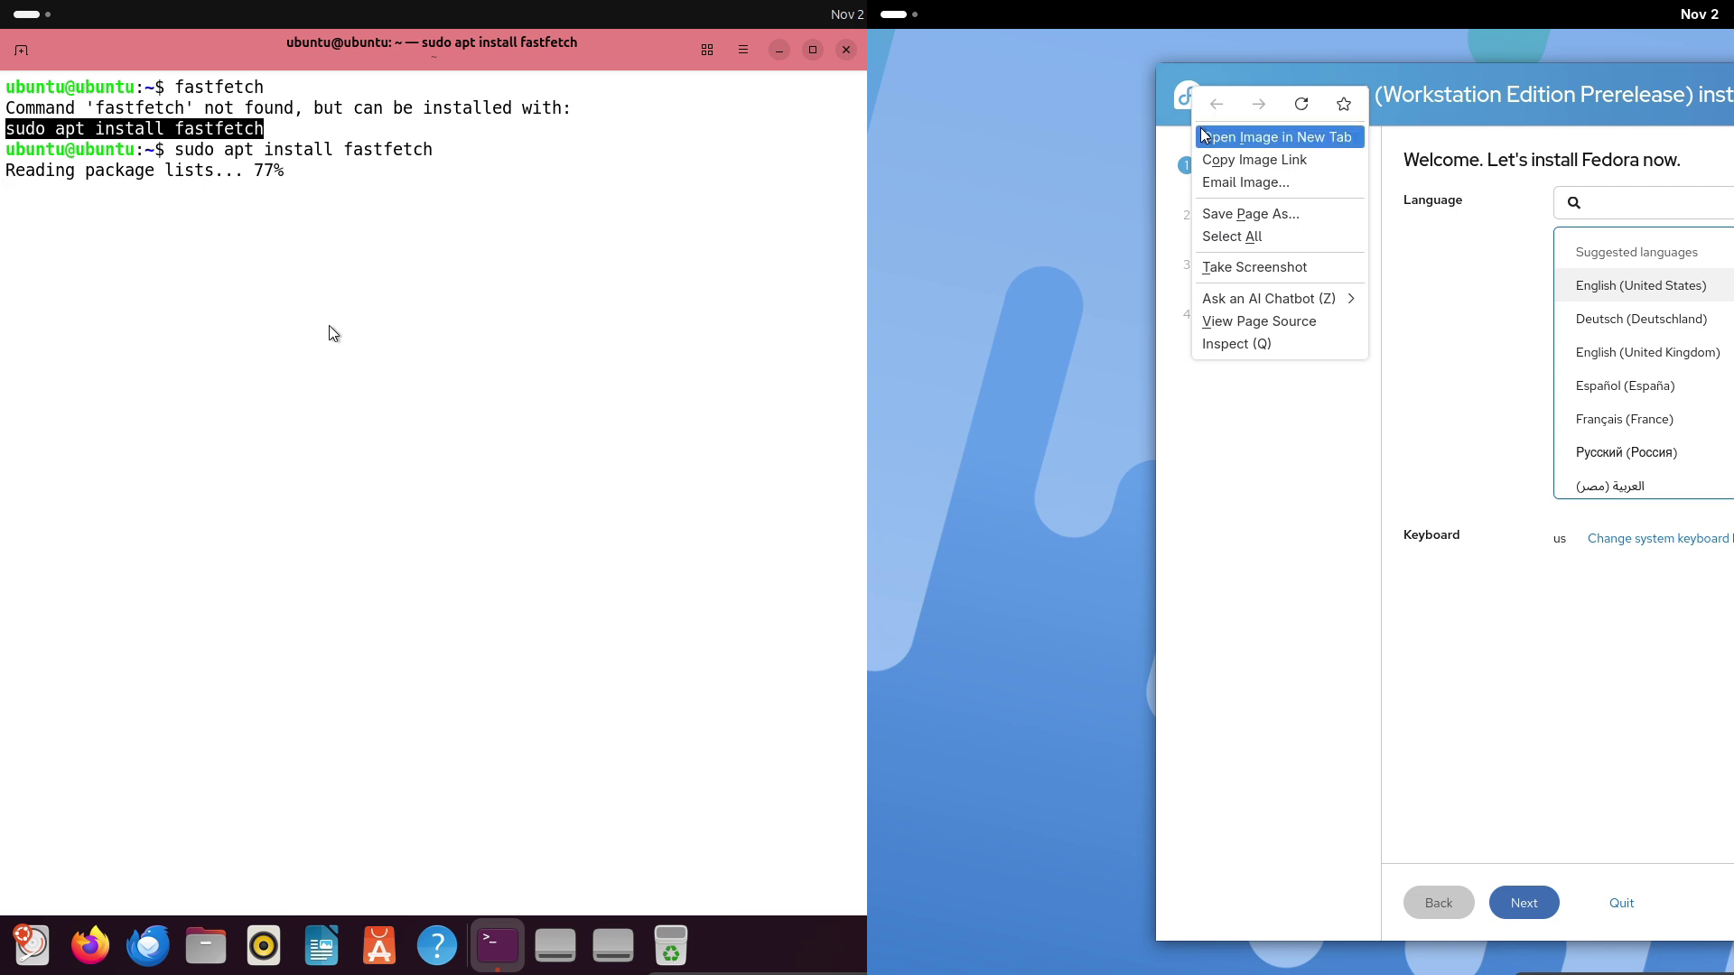
pyautogui.click(1177, 126)
pyautogui.moveTo(1205, 101); pyautogui.dragTo(953, 142)
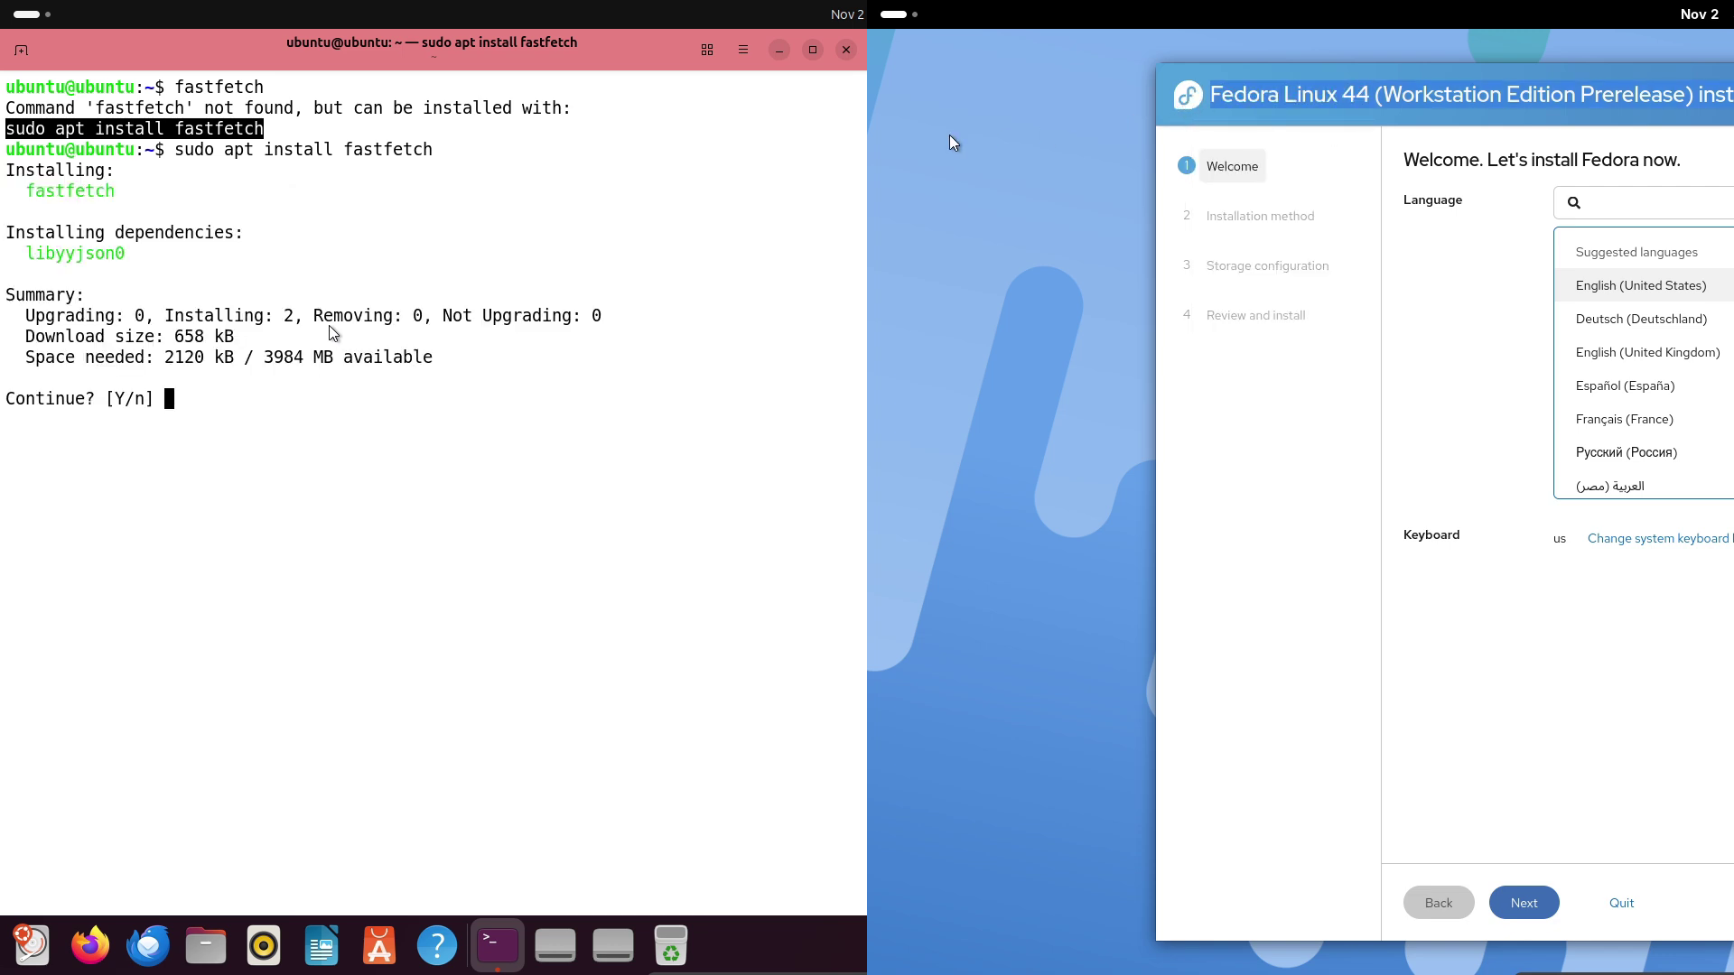
pyautogui.click(1198, 95)
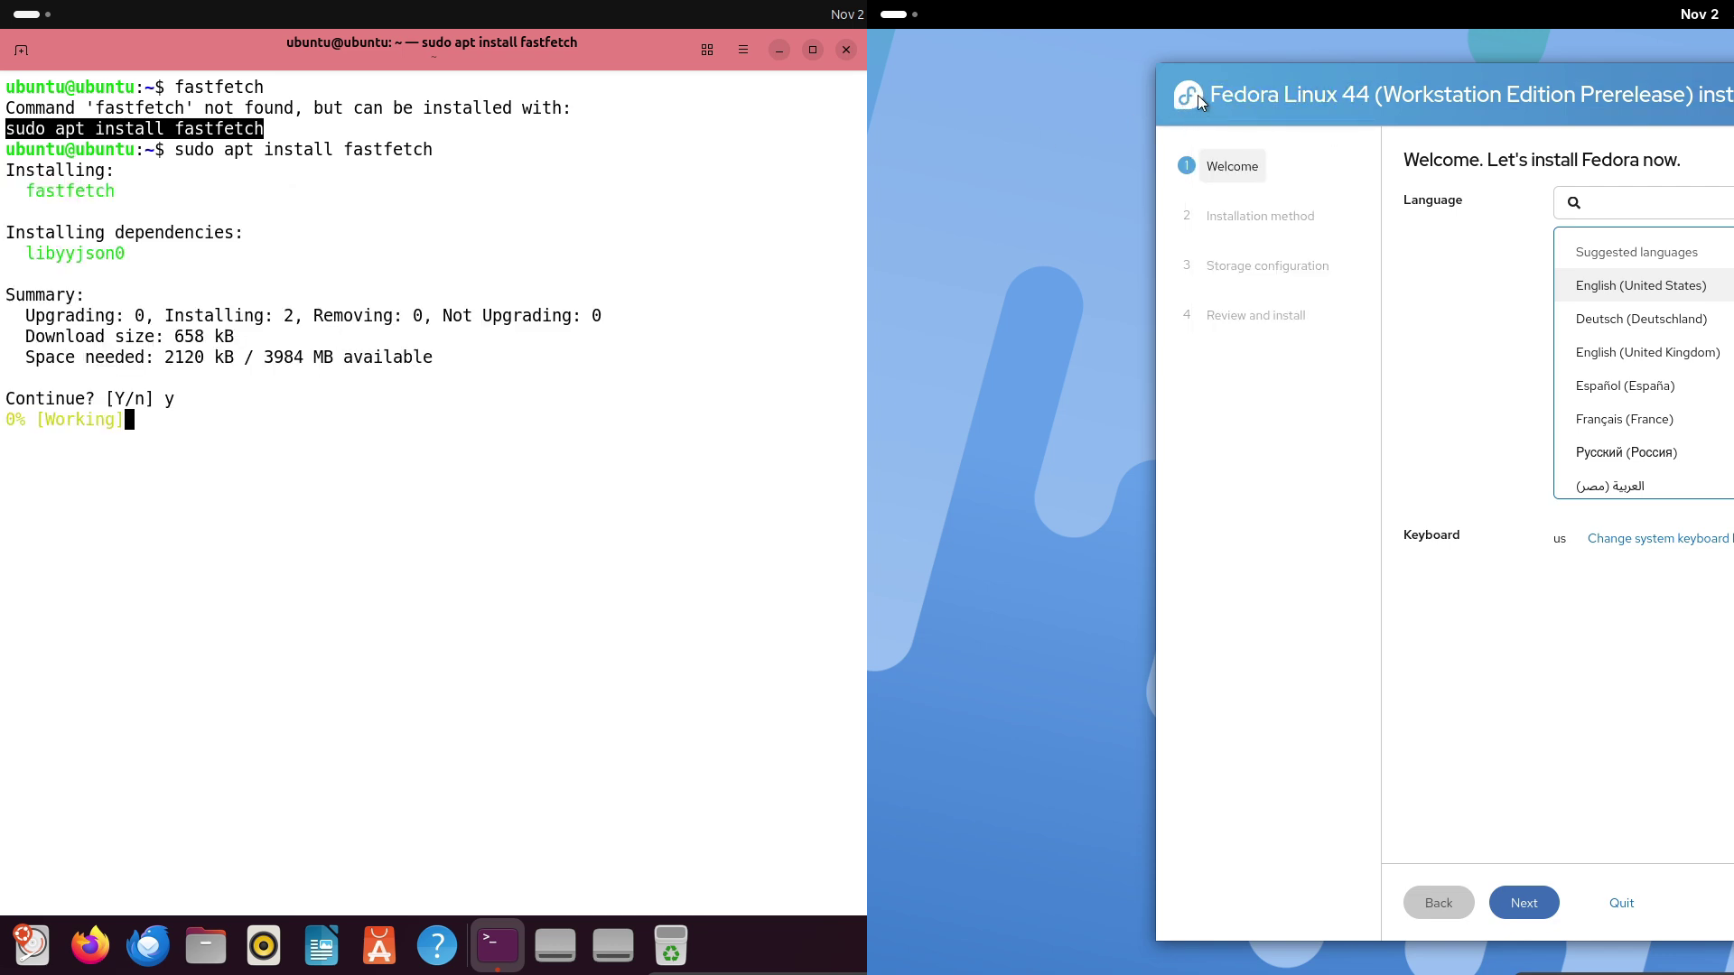
pyautogui.click(1537, 889)
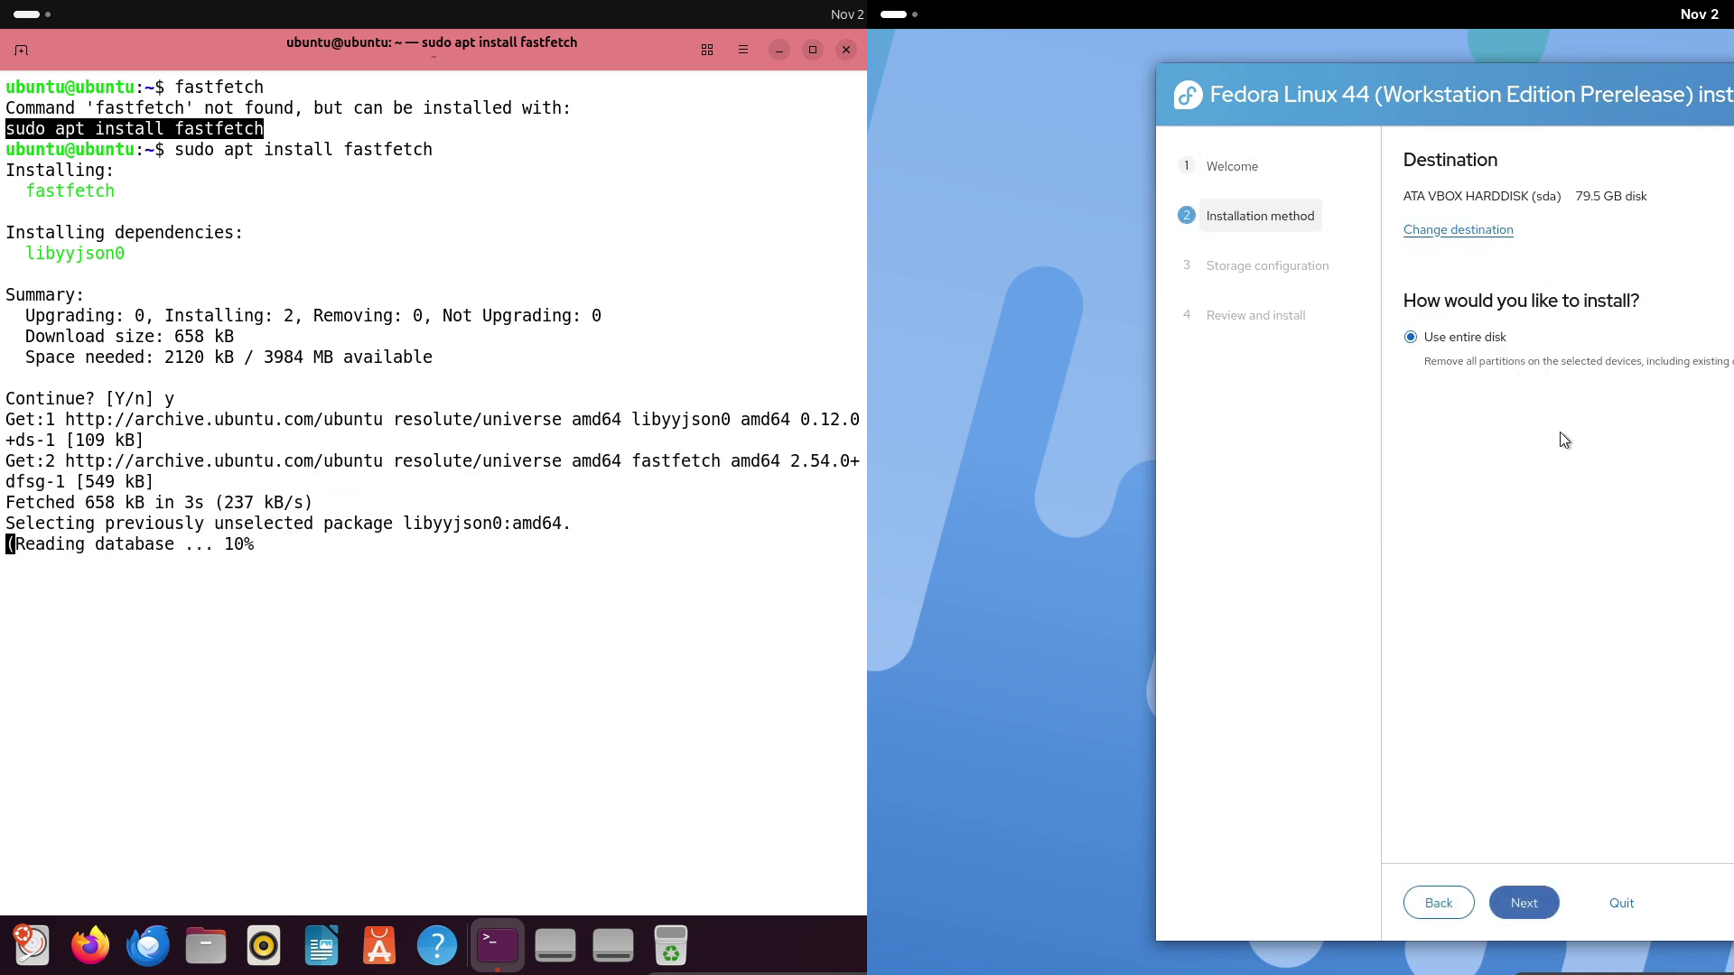
pyautogui.click(1525, 894)
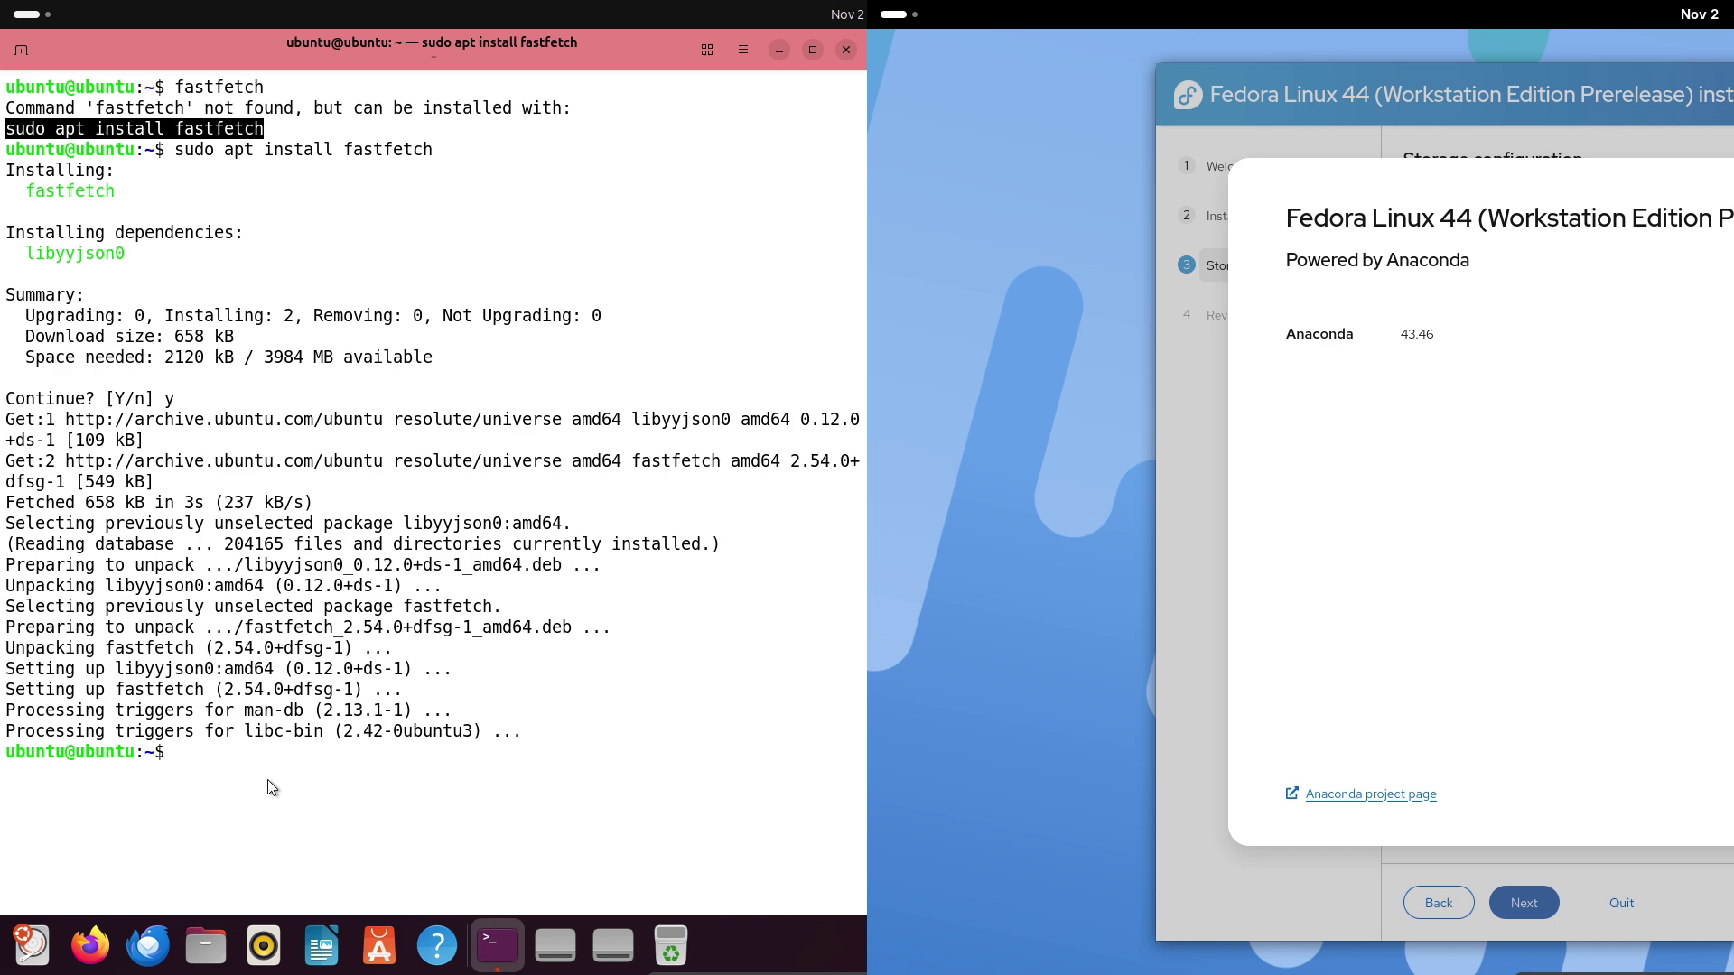
# Clear the Ubuntu terminal and run fastfetch in it, advancing Fedora's installer to Review and install.
pyautogui.write('clear')
pyautogui.press('Return')
pyautogui.click(1521, 901)
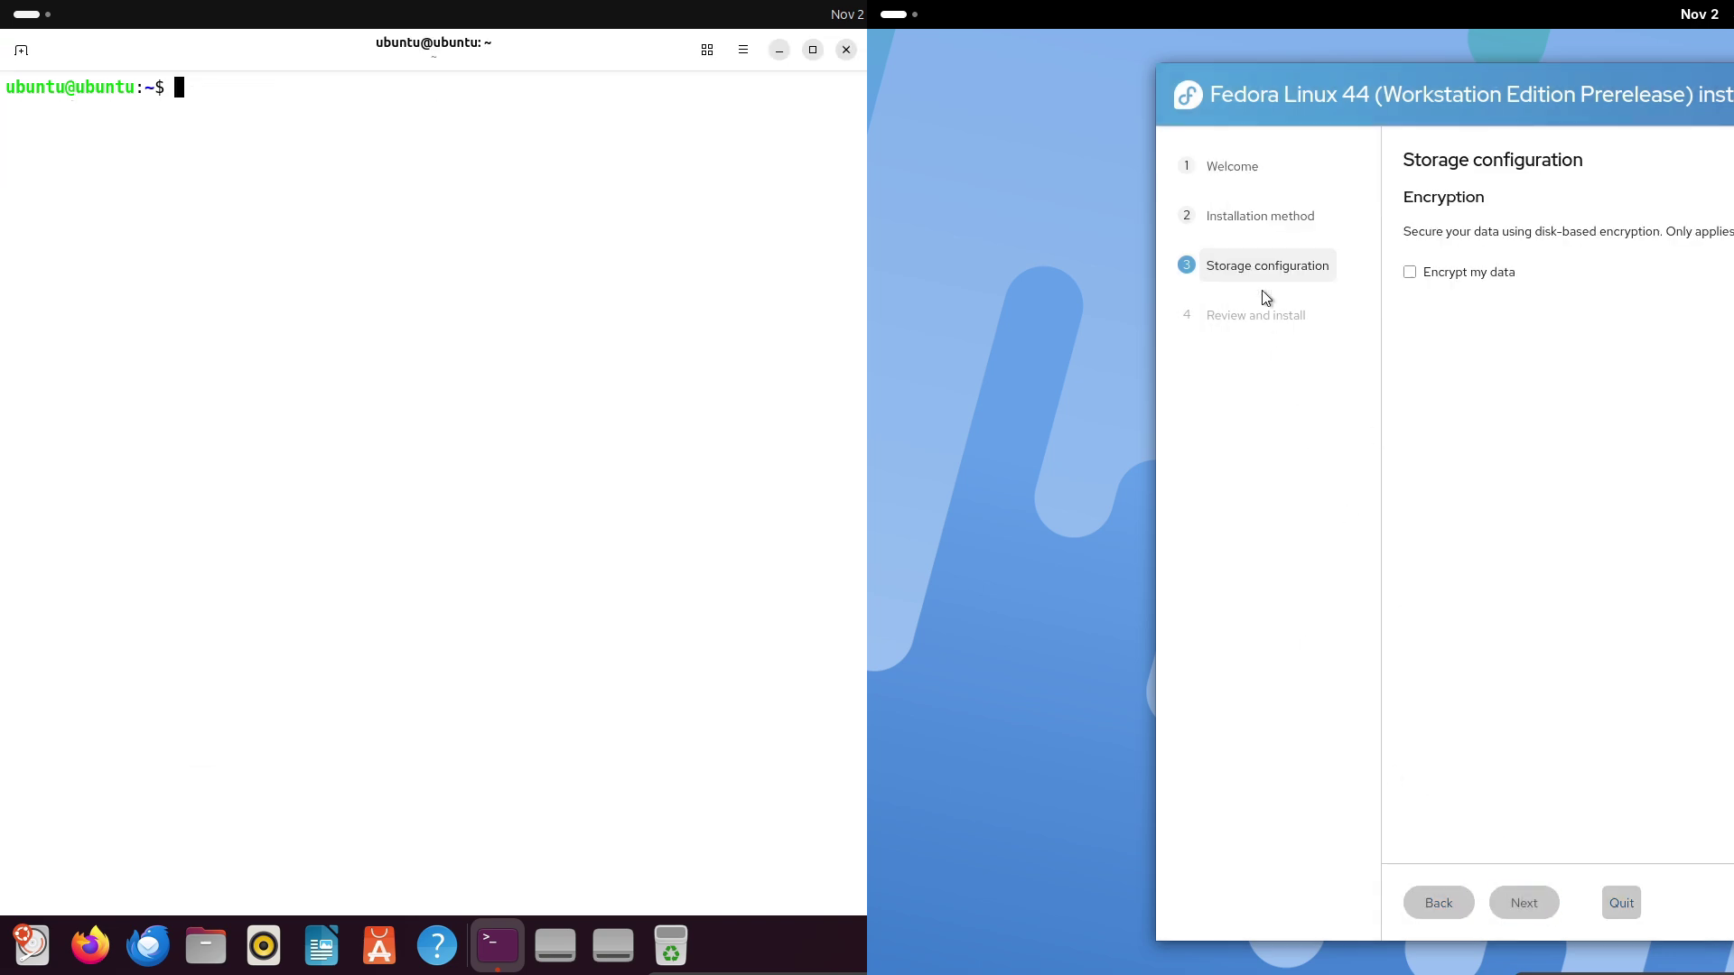
pyautogui.write('fastfetc')
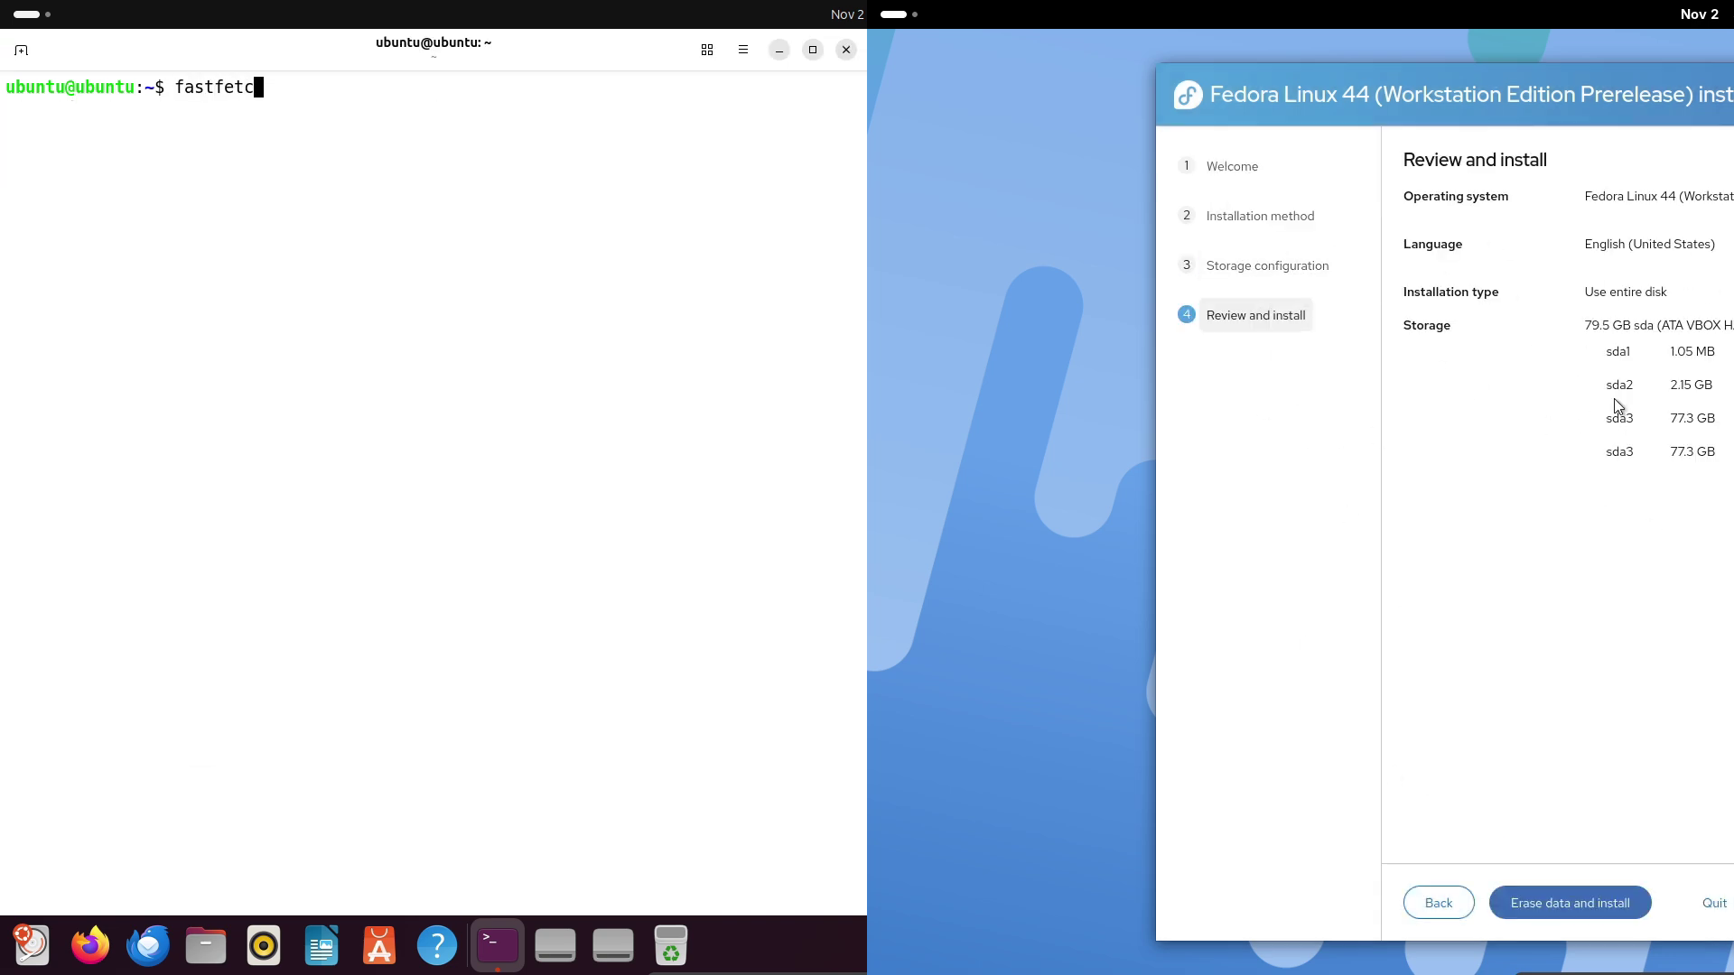
pyautogui.write('h')
pyautogui.press('Return')
# Quit the Fedora installer and print the release file in the Ubuntu terminal with cat /etc/issue.
pyautogui.click(1713, 905)
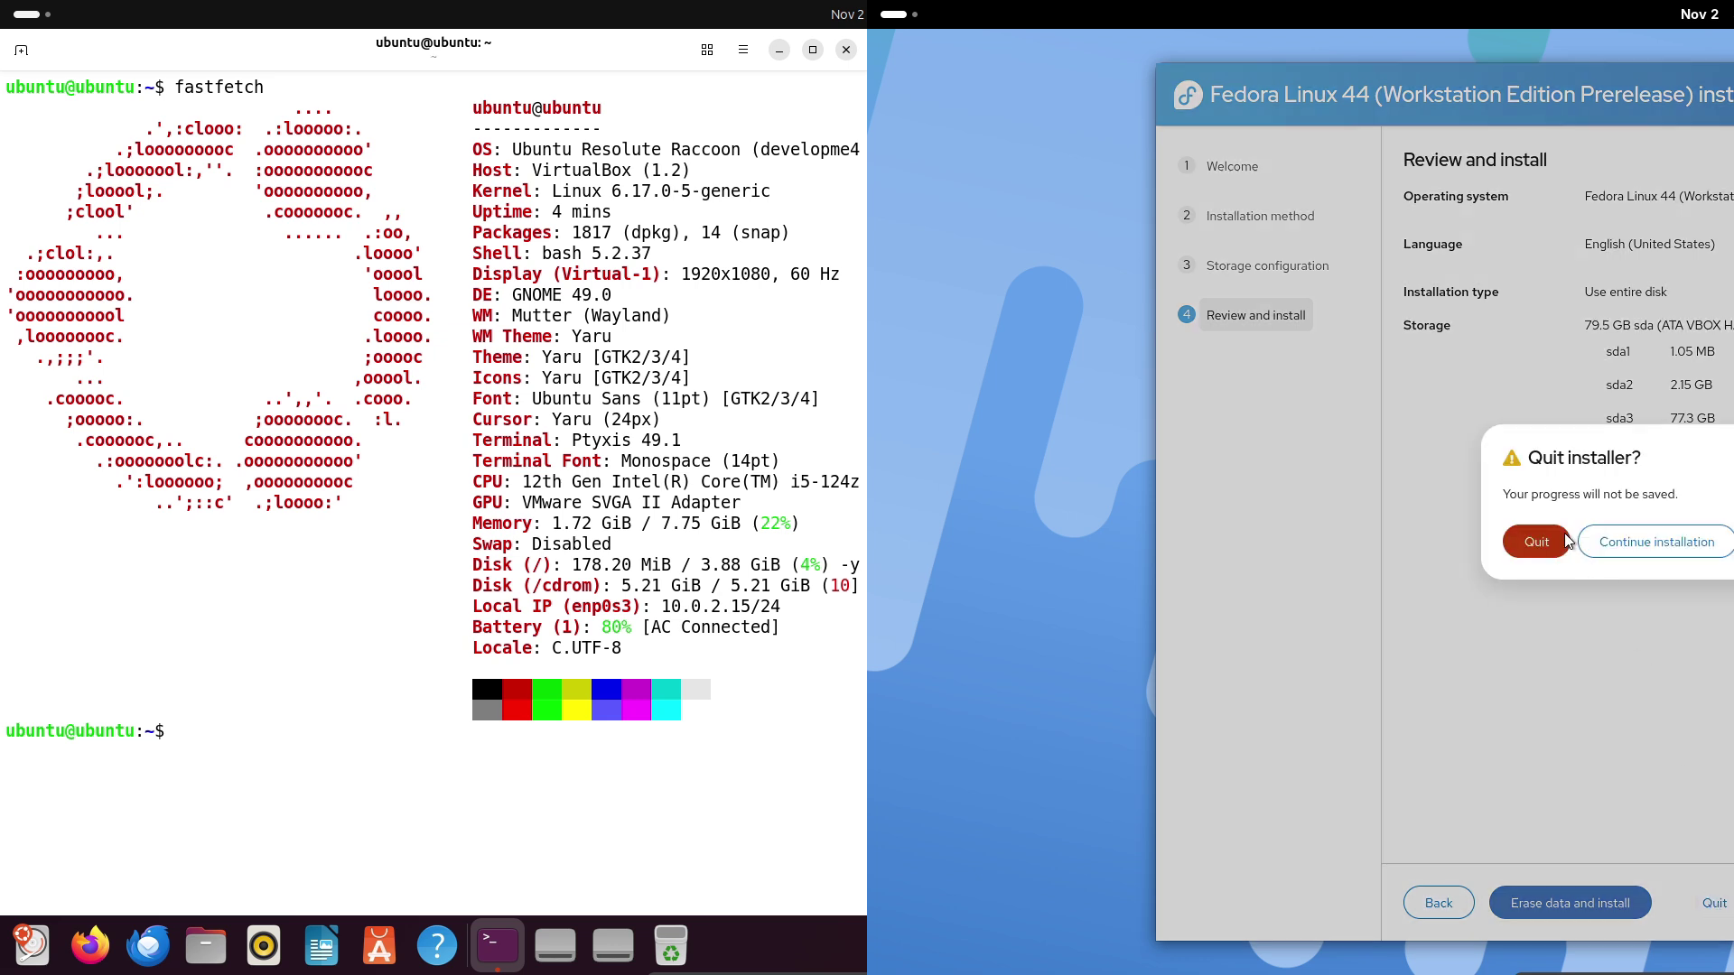
pyautogui.click(1538, 542)
pyautogui.write('cat /et')
pyautogui.click(898, 14)
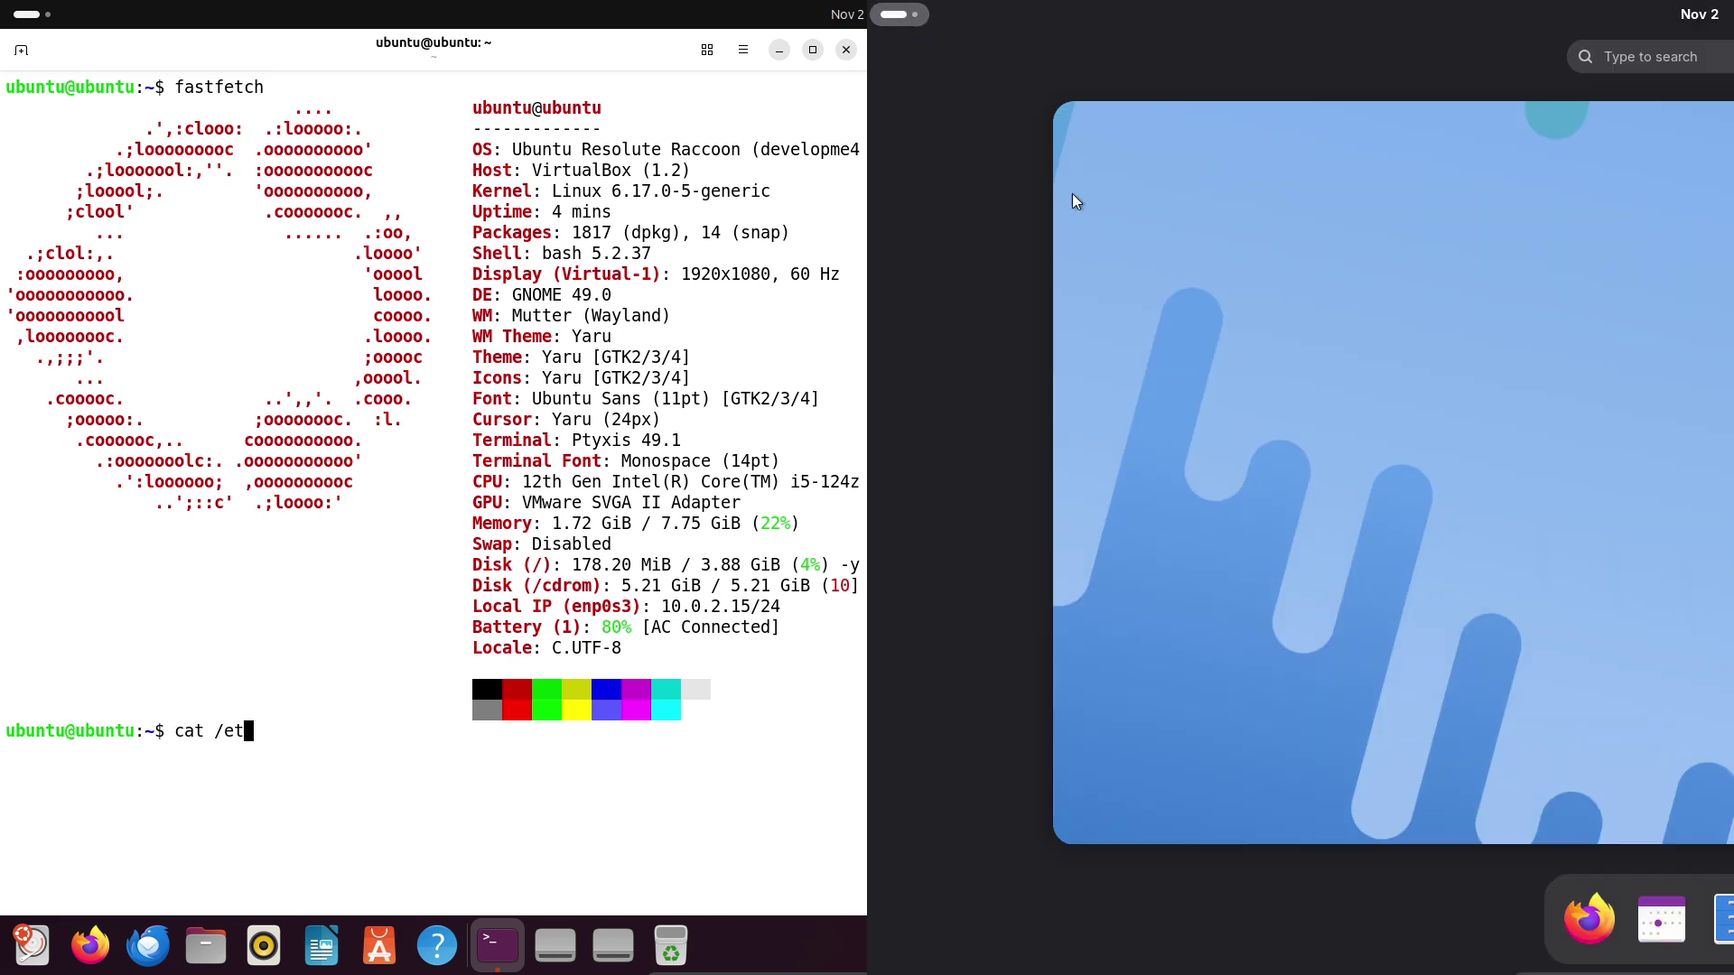
pyautogui.write('c/issue')
pyautogui.press('Return')
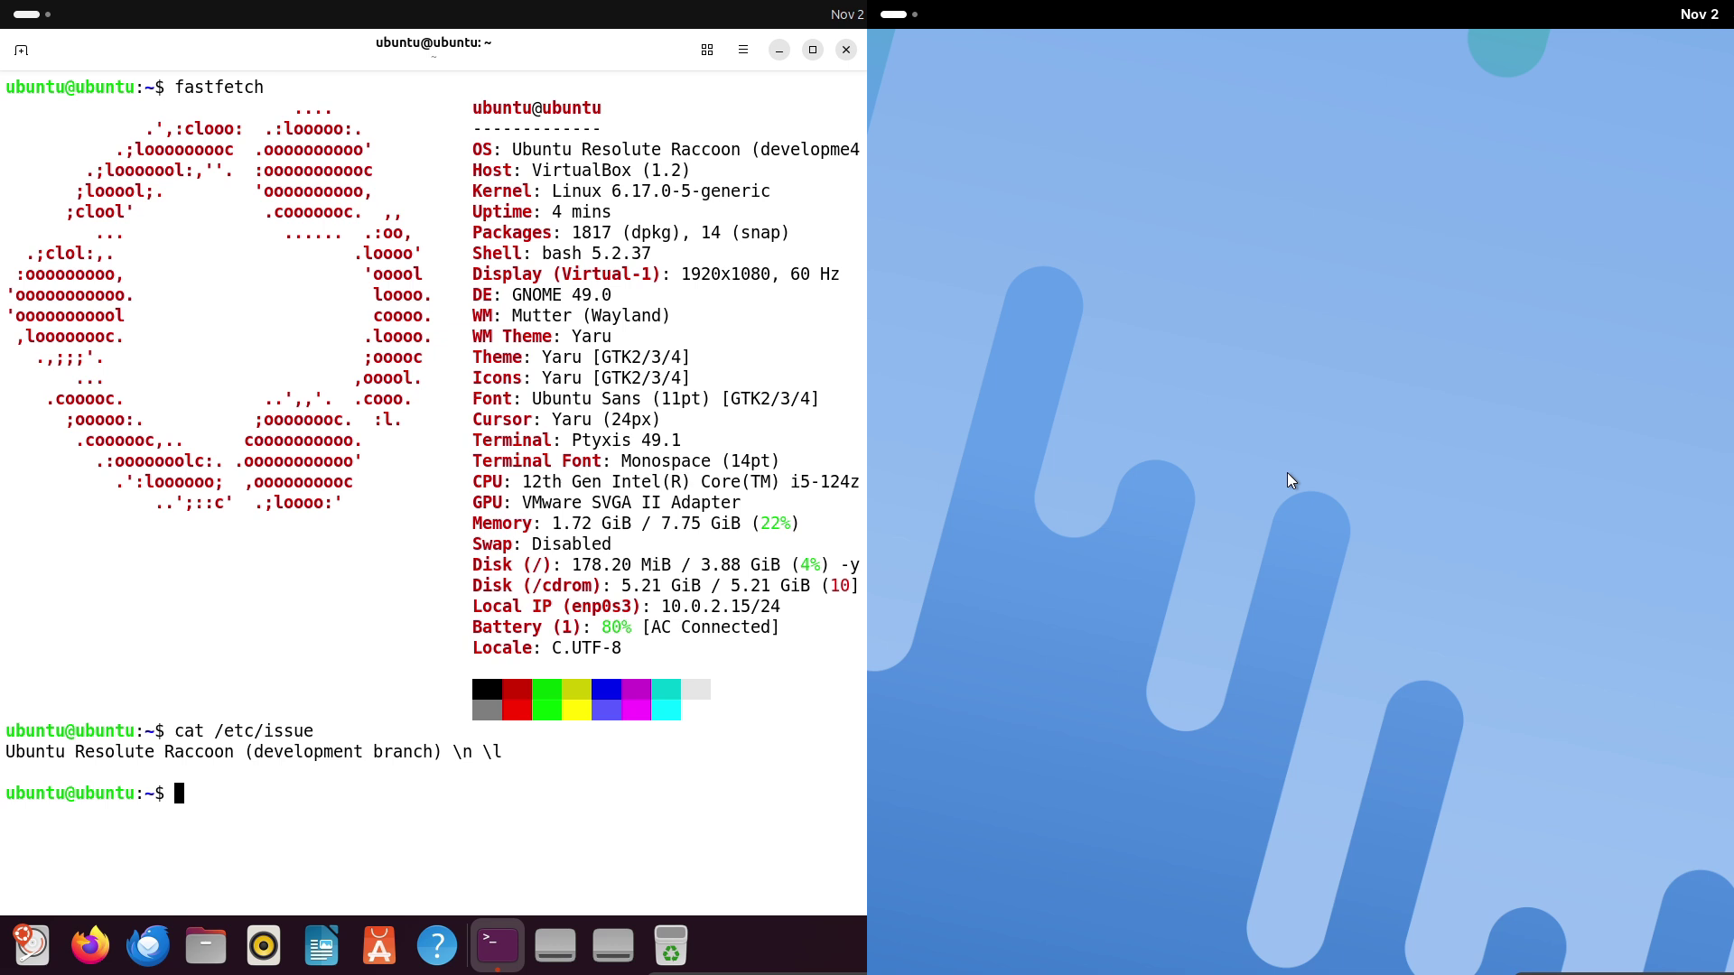
# Check the Python version in Ubuntu with python3 --version and maximize the Fedora terminal window.
pyautogui.write('py')
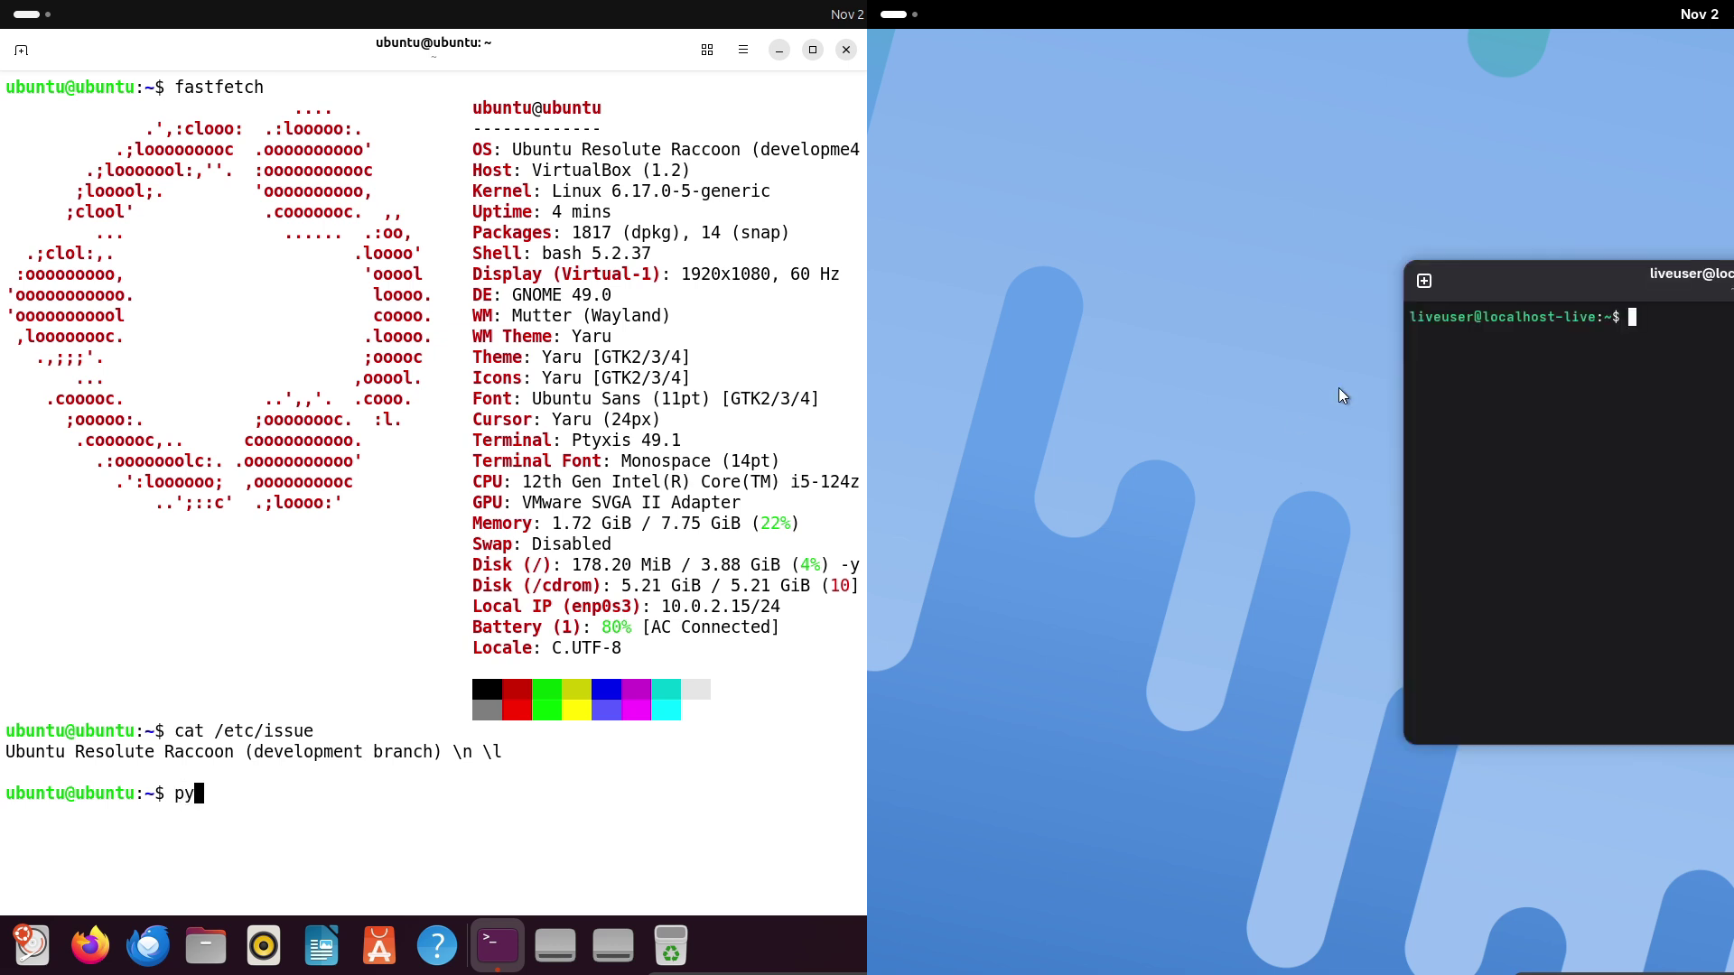
pyautogui.write('tho')
pyautogui.doubleClick(1514, 295)
pyautogui.write('n3  --v')
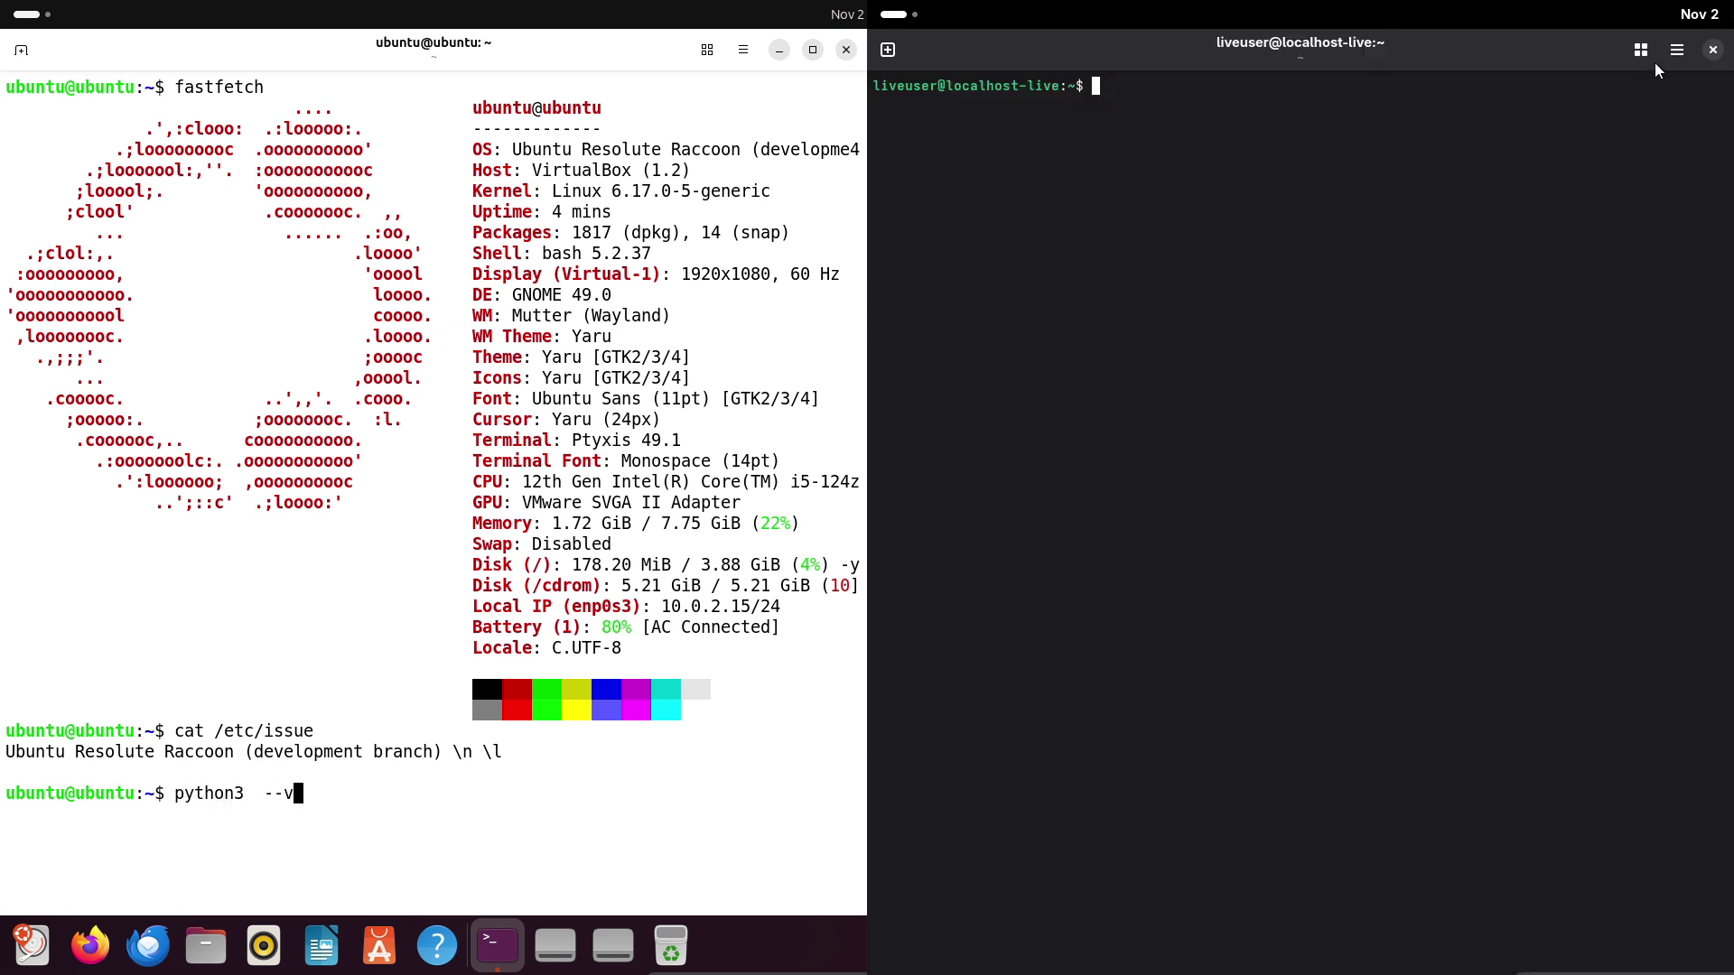
pyautogui.press('Return')
# Switch the Fedora terminal to the light style, open its preferences, and clear the Ubuntu terminal.
pyautogui.click(1677, 49)
pyautogui.click(1678, 111)
pyautogui.write('cle')
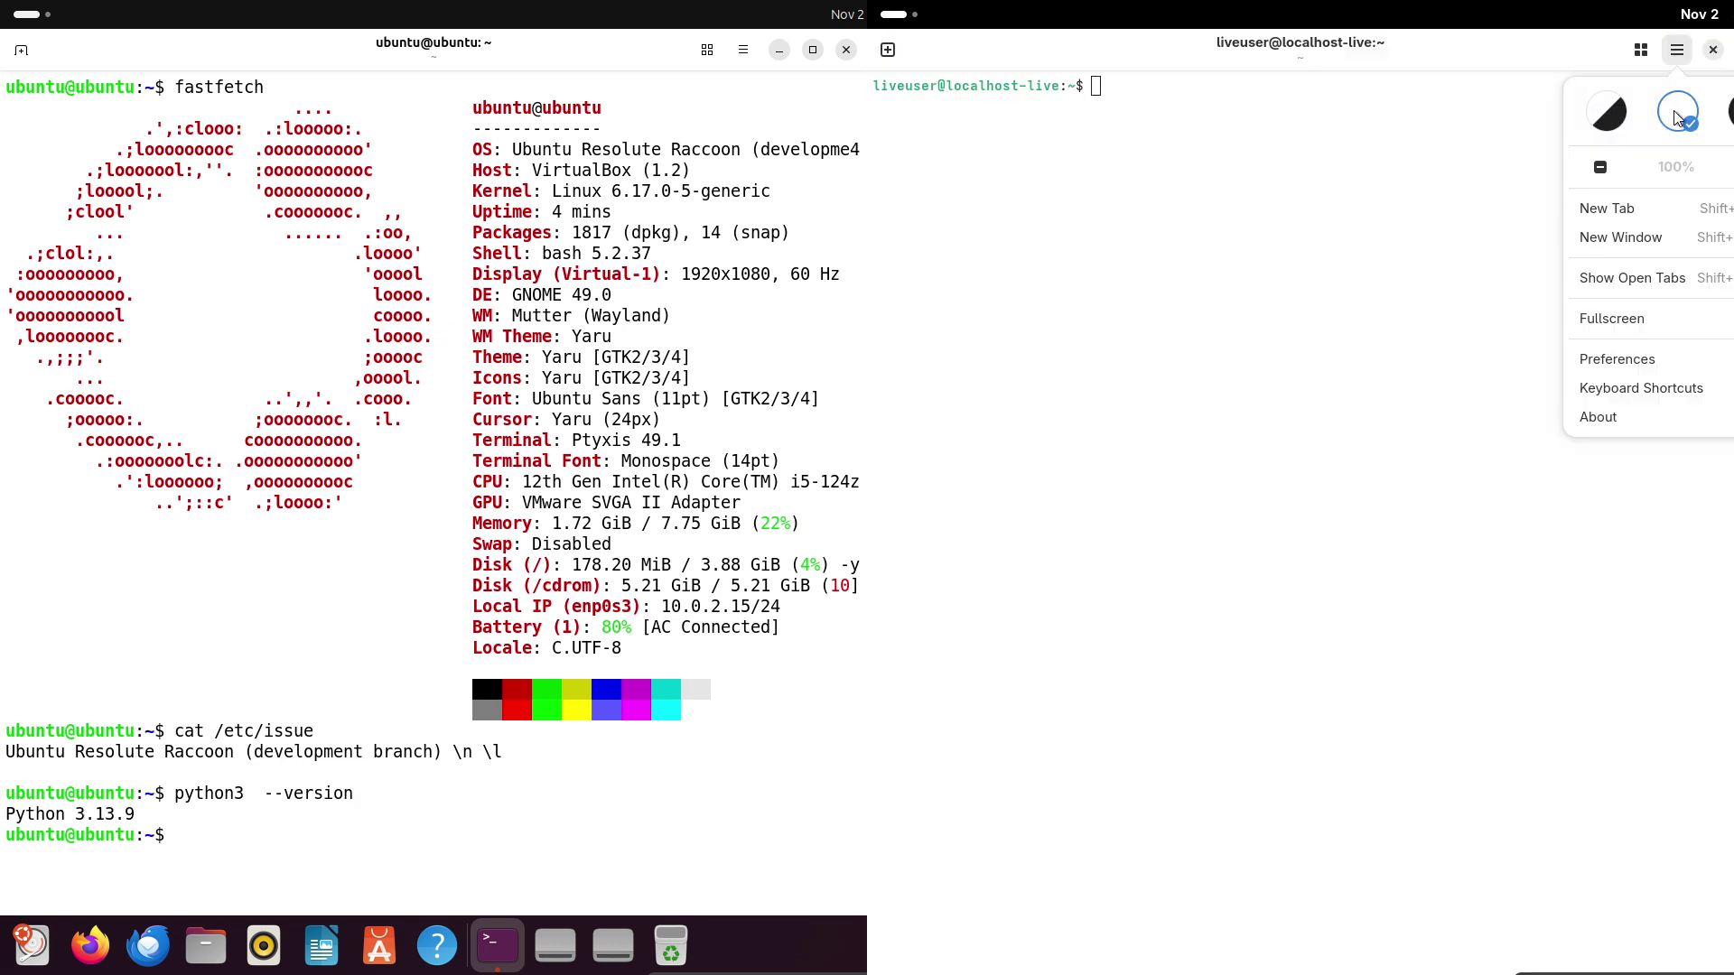
pyautogui.write('ar')
pyautogui.click(1616, 361)
pyautogui.press('Return')
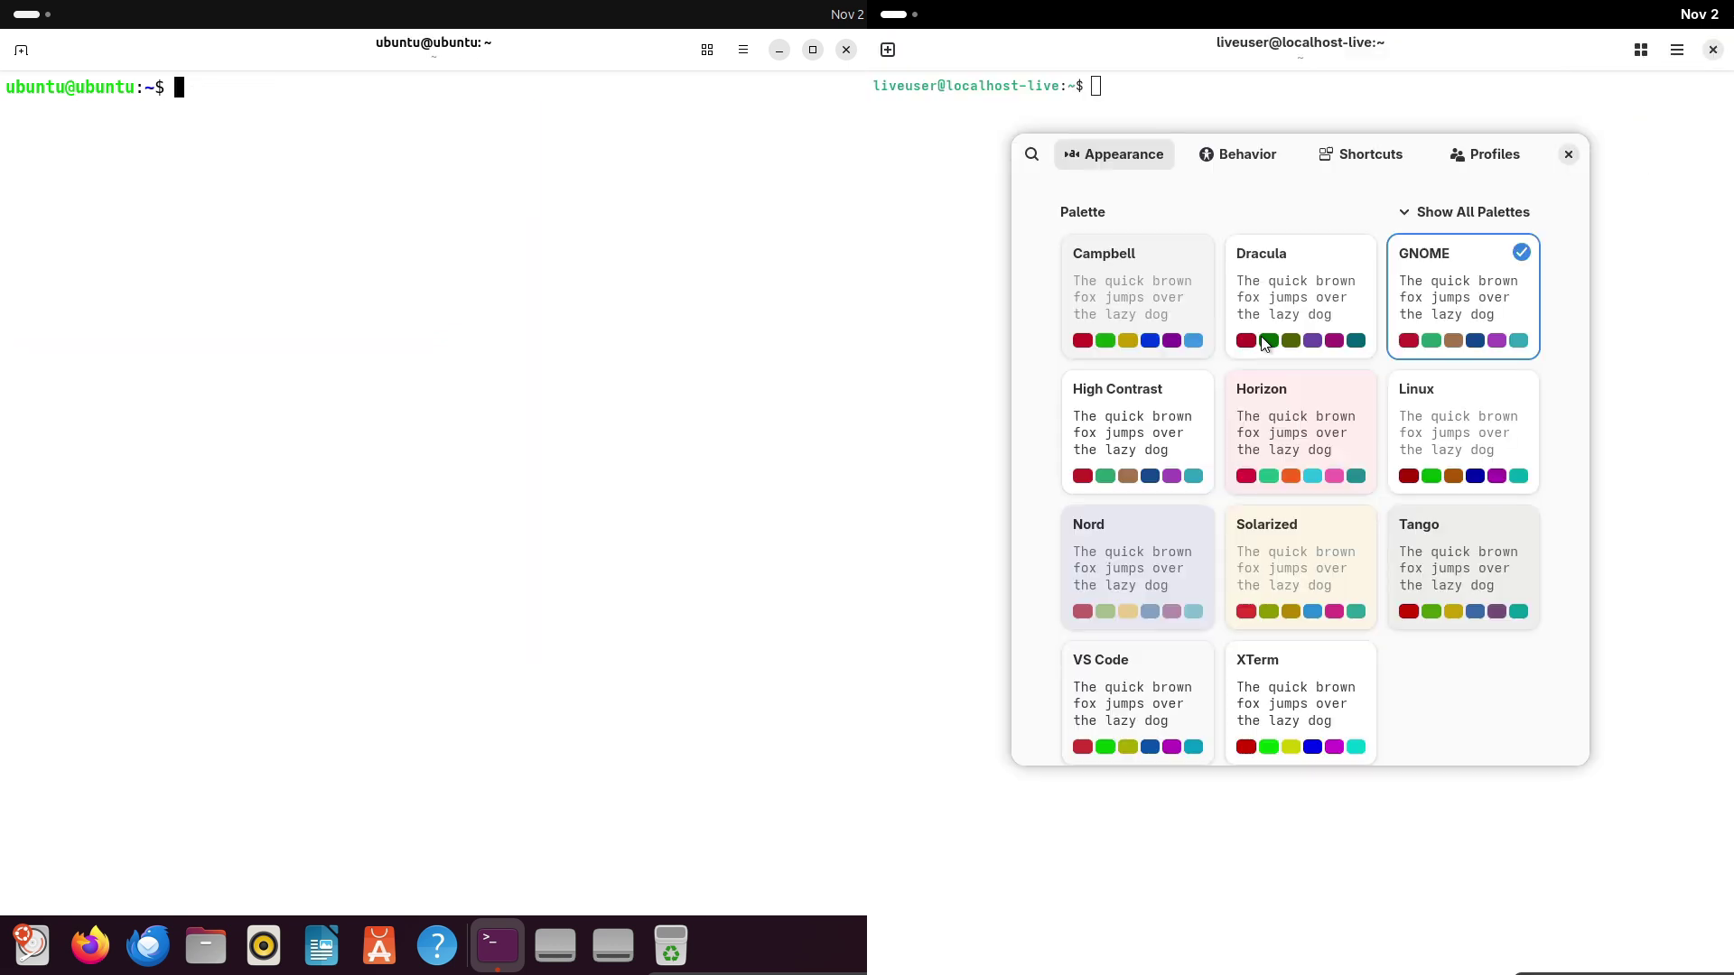
# Run inxi -sv8 in the Ubuntu terminal and turn off Use System Font in the Fedora terminal's preferences.
pyautogui.write('inxi -sv8')
pyautogui.moveTo(1583, 350); pyautogui.dragTo(1593, 566)
pyautogui.click(1519, 448)
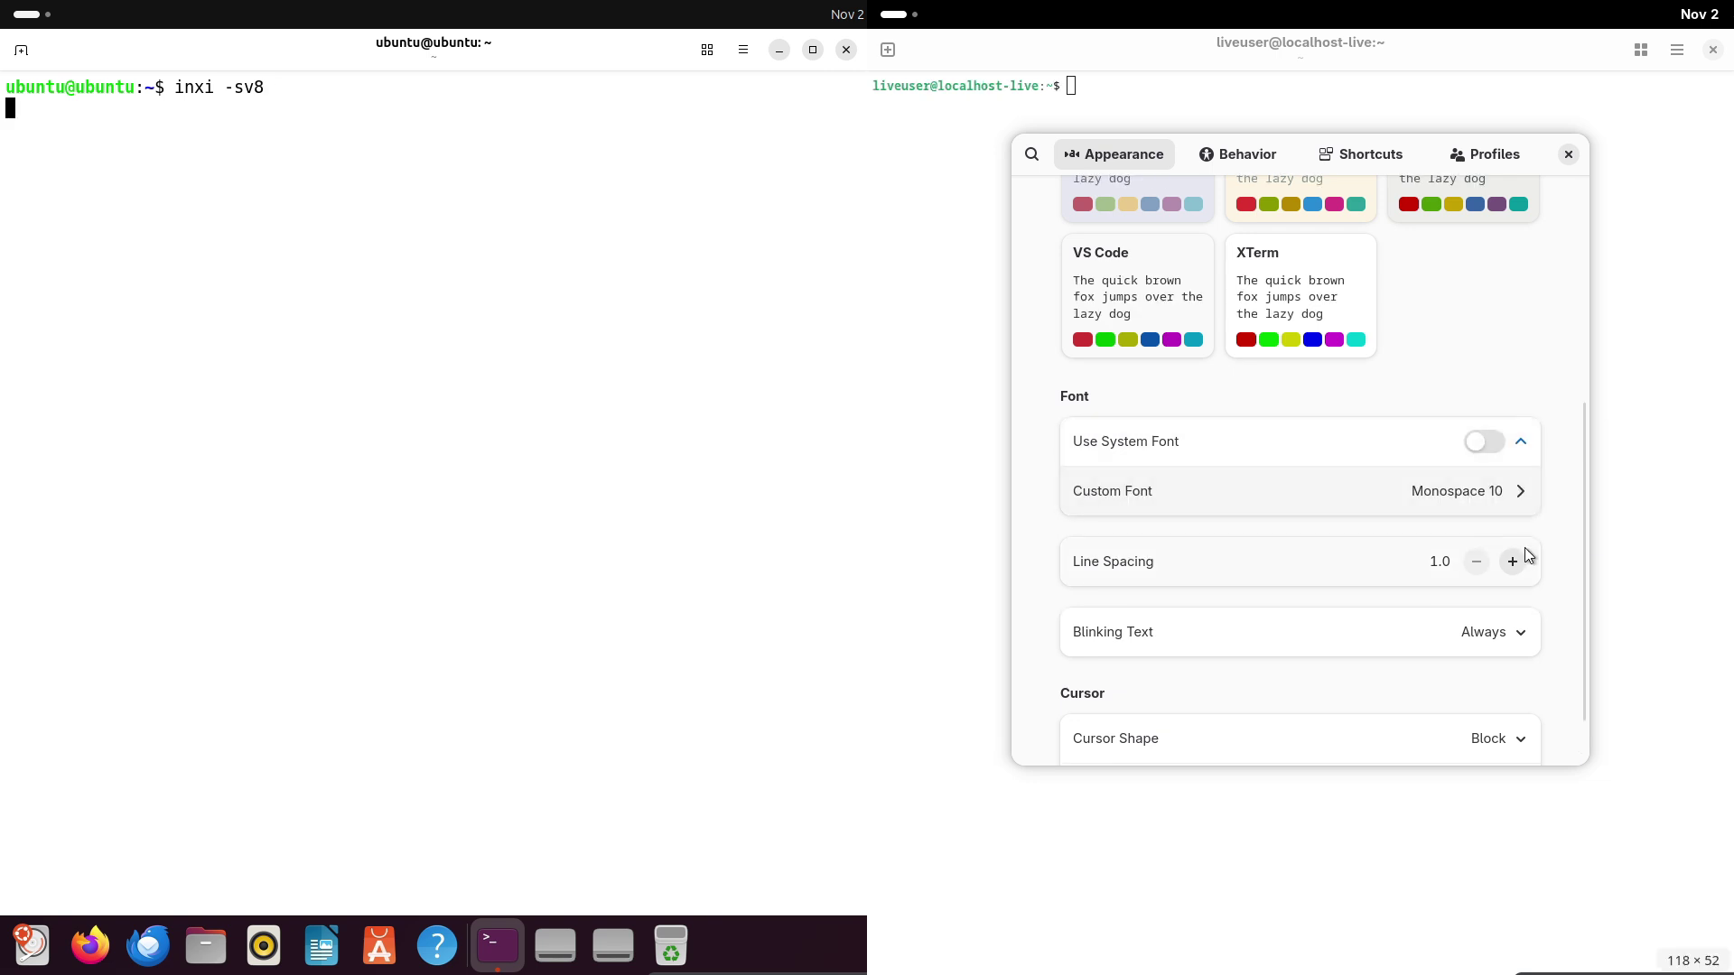
# Set the Fedora terminal's custom font to Monospace Regular 14, and run sudo apt install inxi in the Ubuntu terminal.
pyautogui.click(1522, 502)
pyautogui.click(1459, 659)
pyautogui.click(1460, 659)
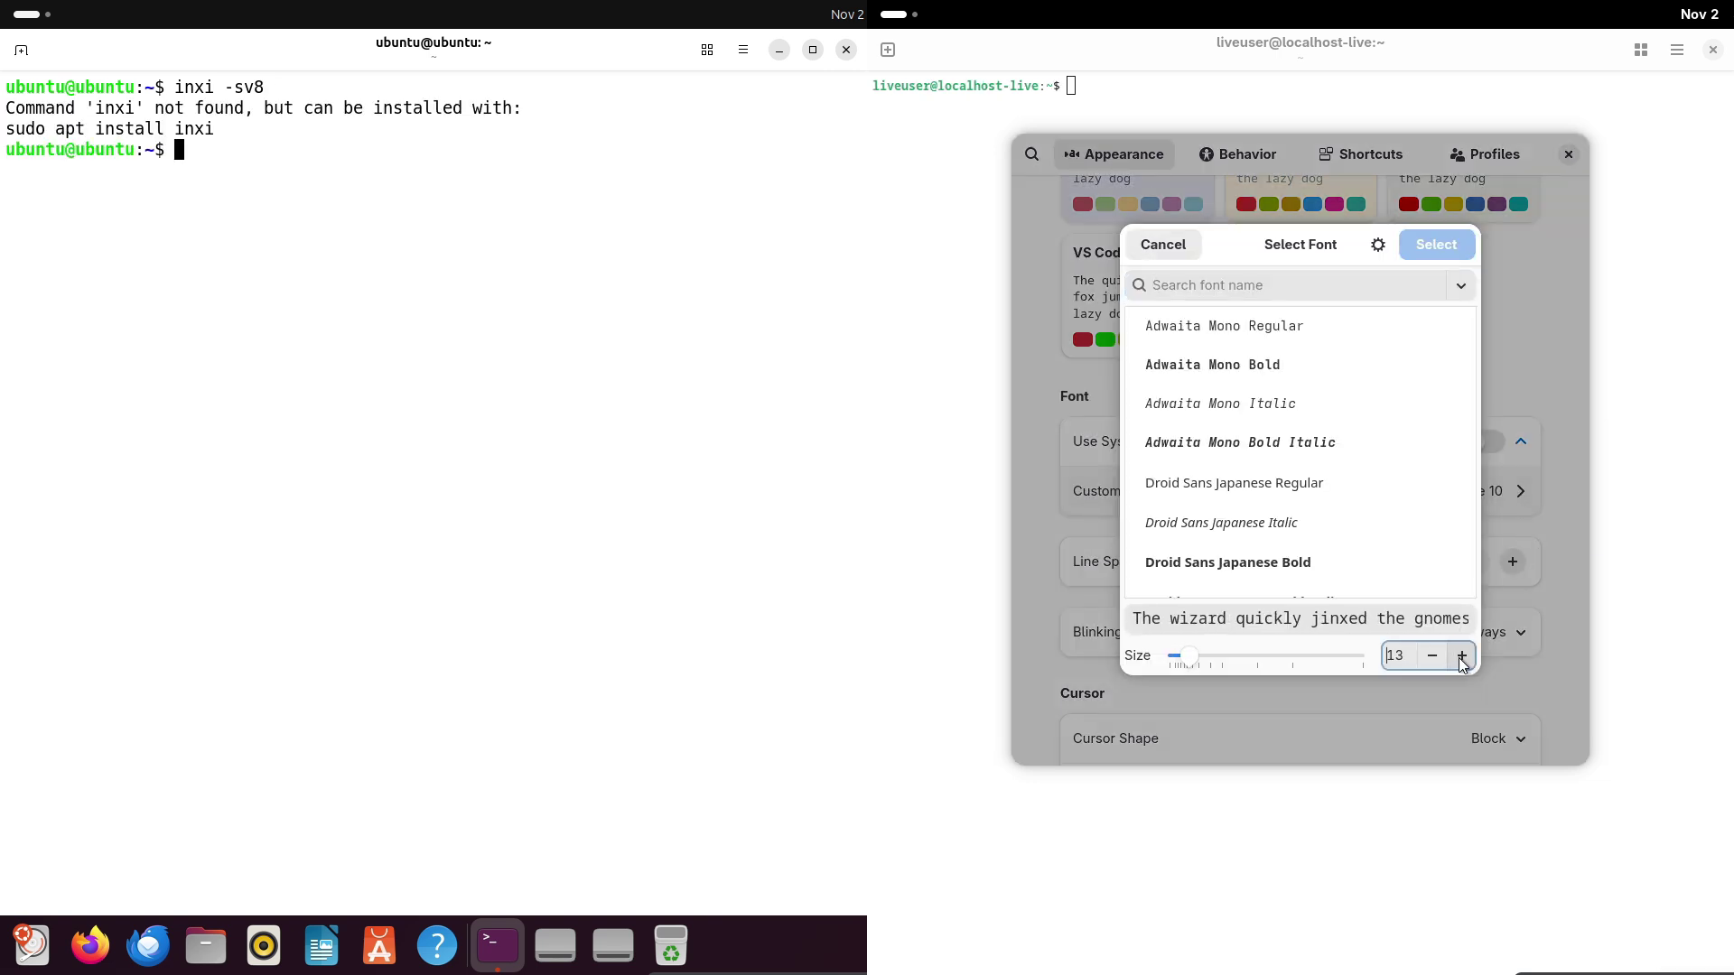
pyautogui.click(1460, 659)
pyautogui.click(1459, 658)
pyautogui.write('sud')
pyautogui.click(1459, 659)
pyautogui.write('o a')
pyautogui.click(1434, 658)
pyautogui.write('pt ins')
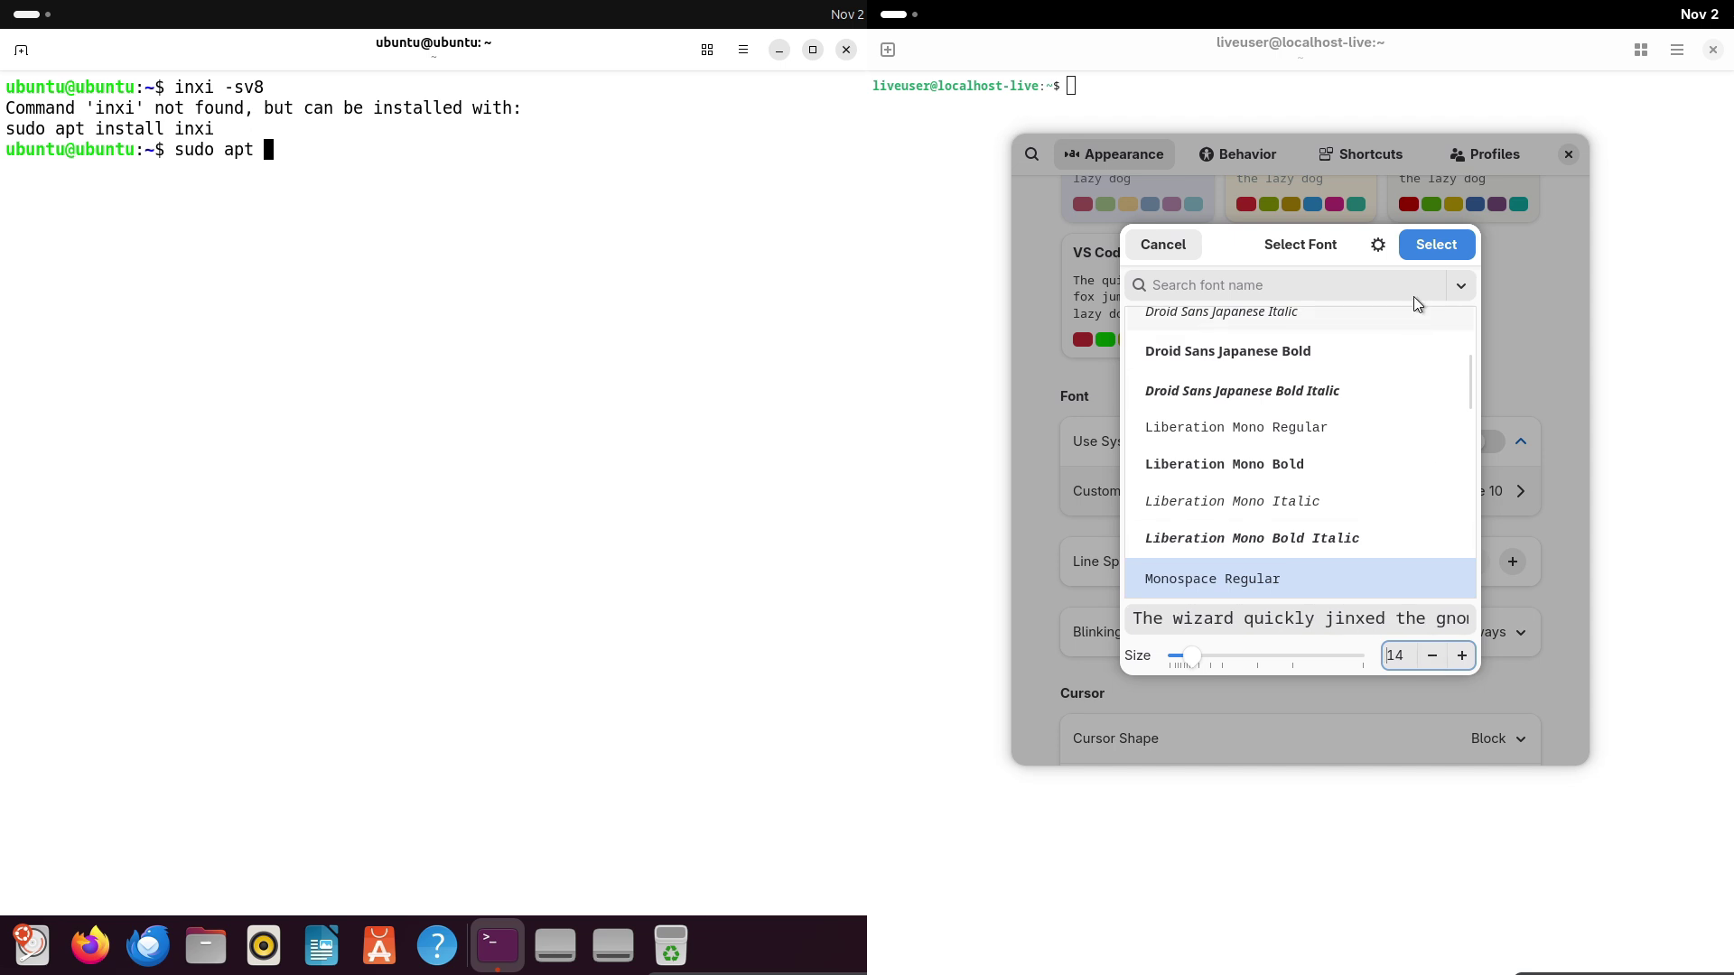
pyautogui.click(1421, 246)
pyautogui.write('tal')
pyautogui.click(1568, 158)
pyautogui.write('l inxi')
pyautogui.press('Return')
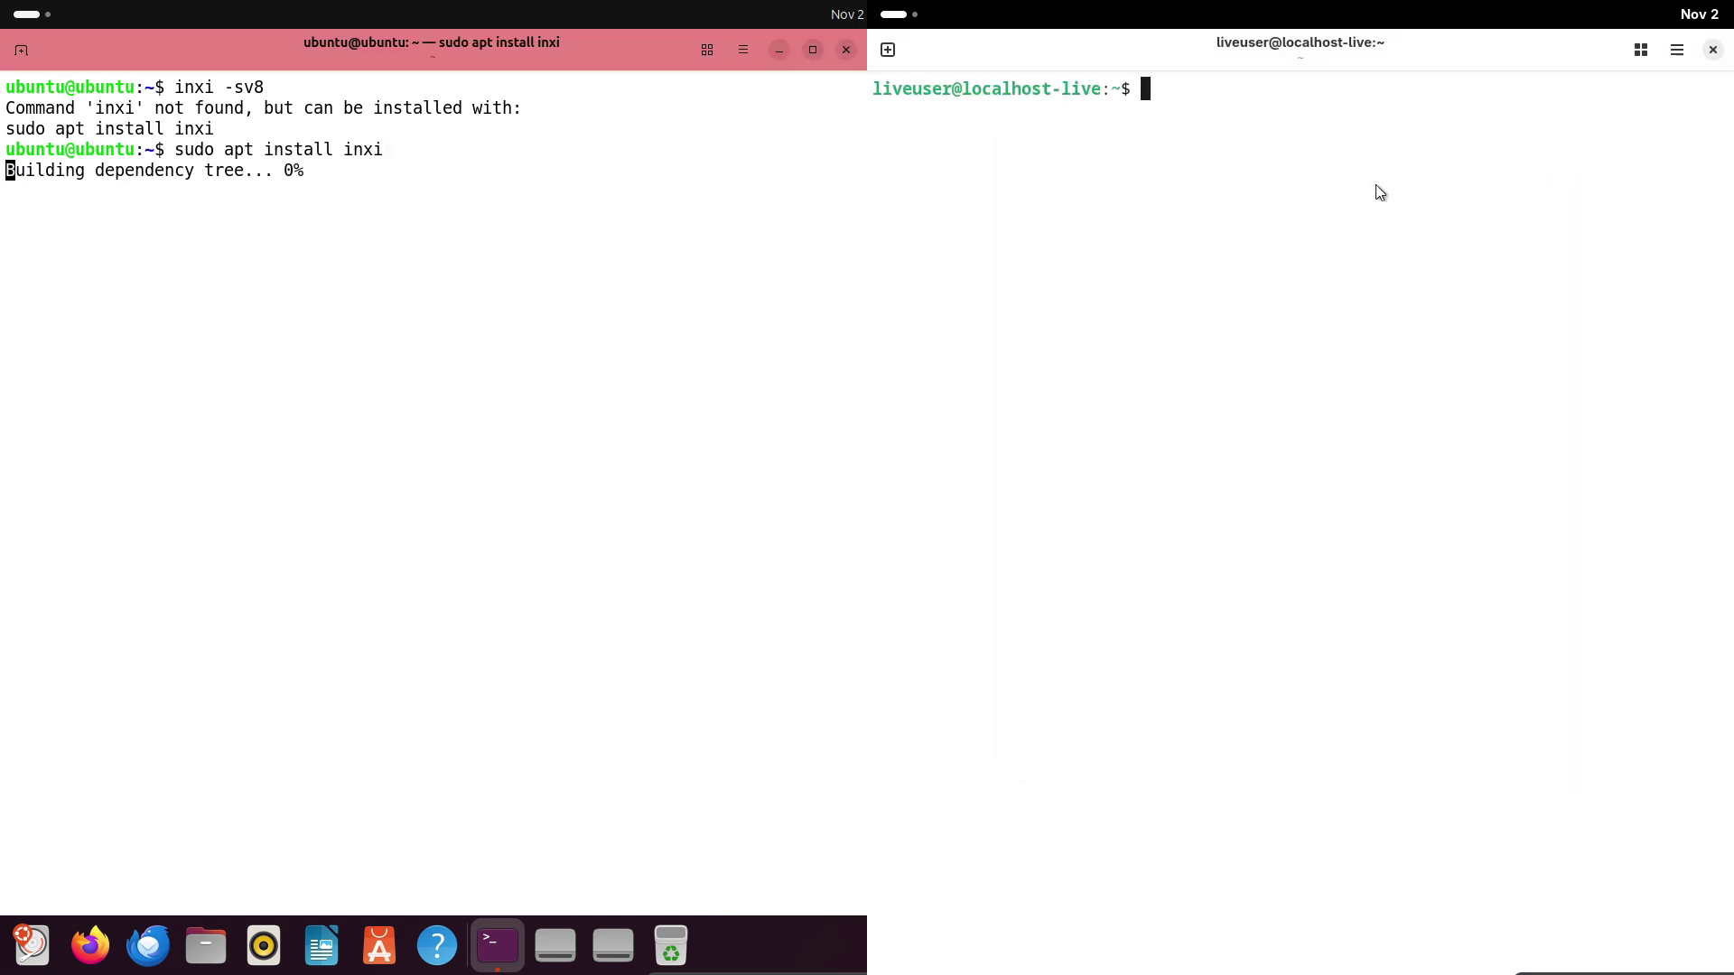
# Run fastfetch in the Fedora terminal.
pyautogui.write('fastfet')
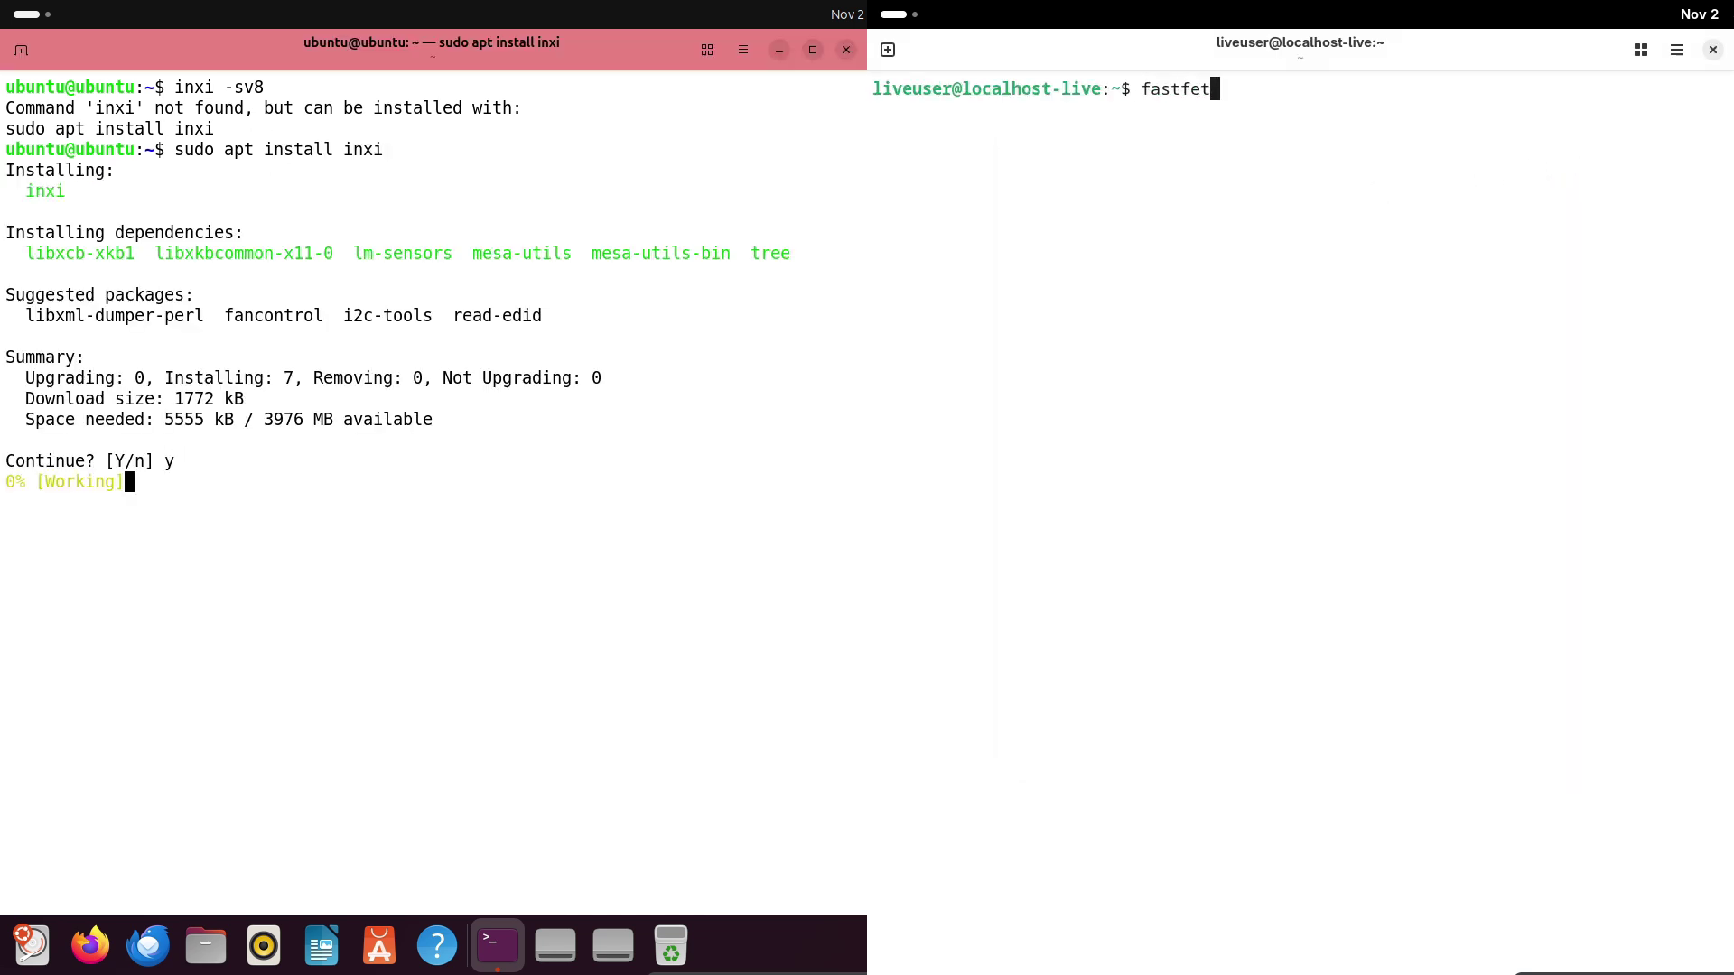
pyautogui.write('ch')
pyautogui.press('Return')
# Run sudo dnf install fastfetch in the Fedora terminal and clear the Ubuntu terminal.
pyautogui.write('sudo')
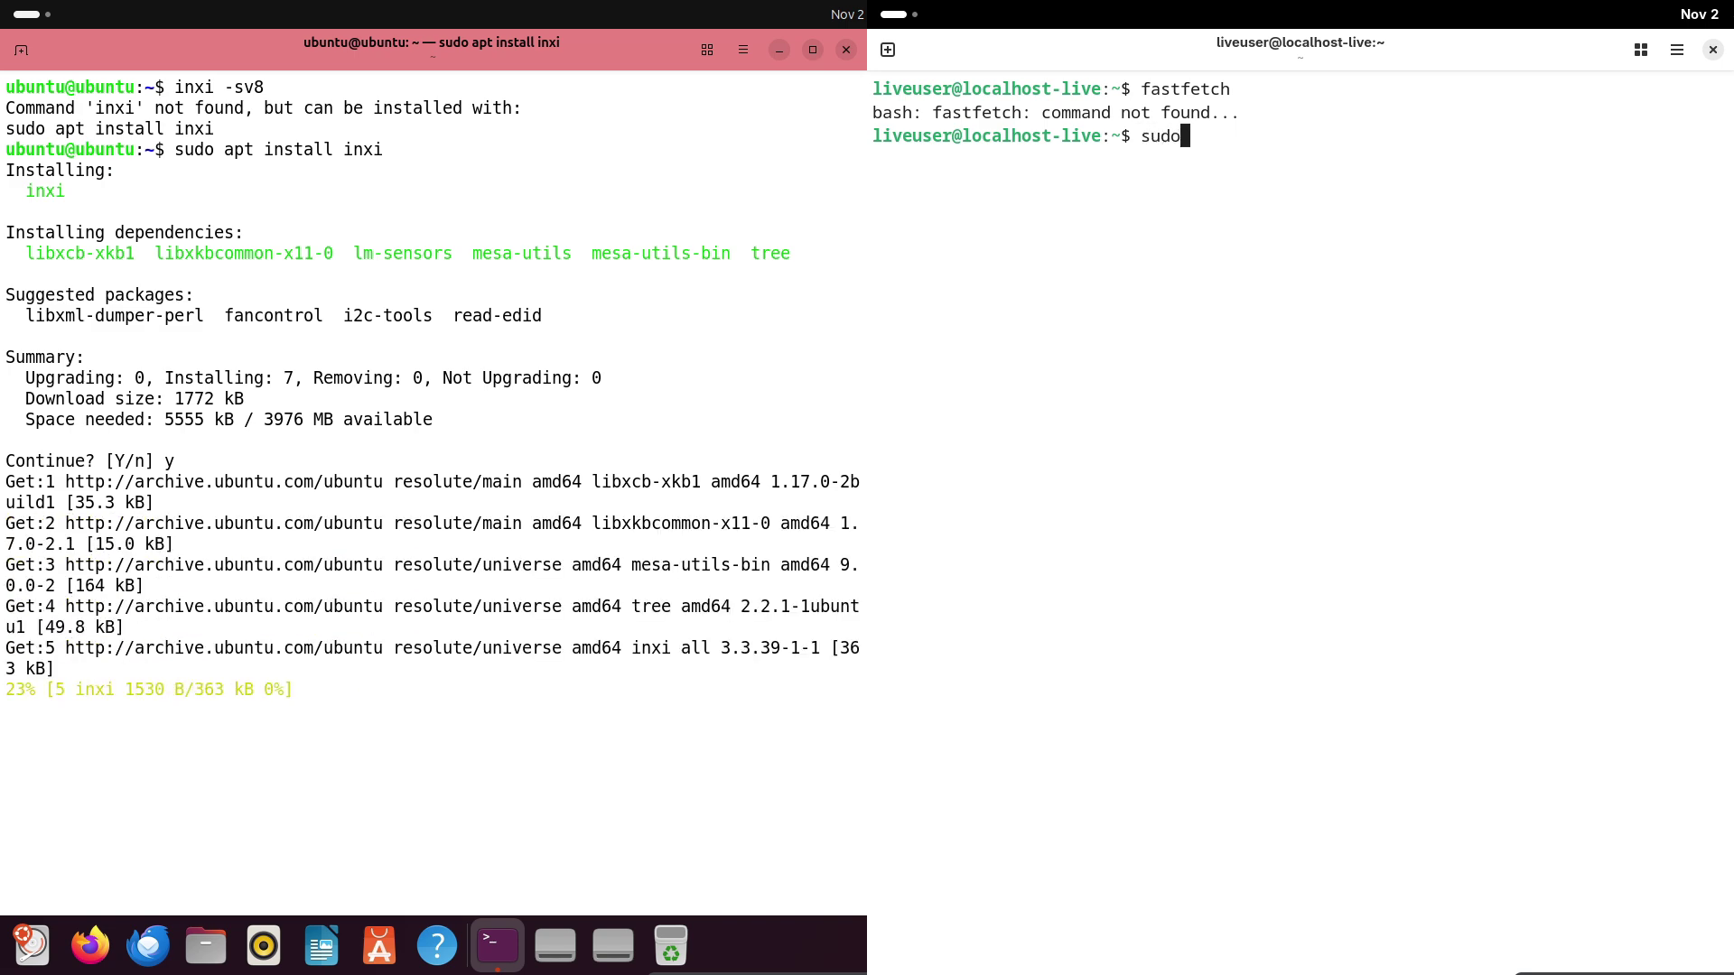
pyautogui.write(' dnf inst')
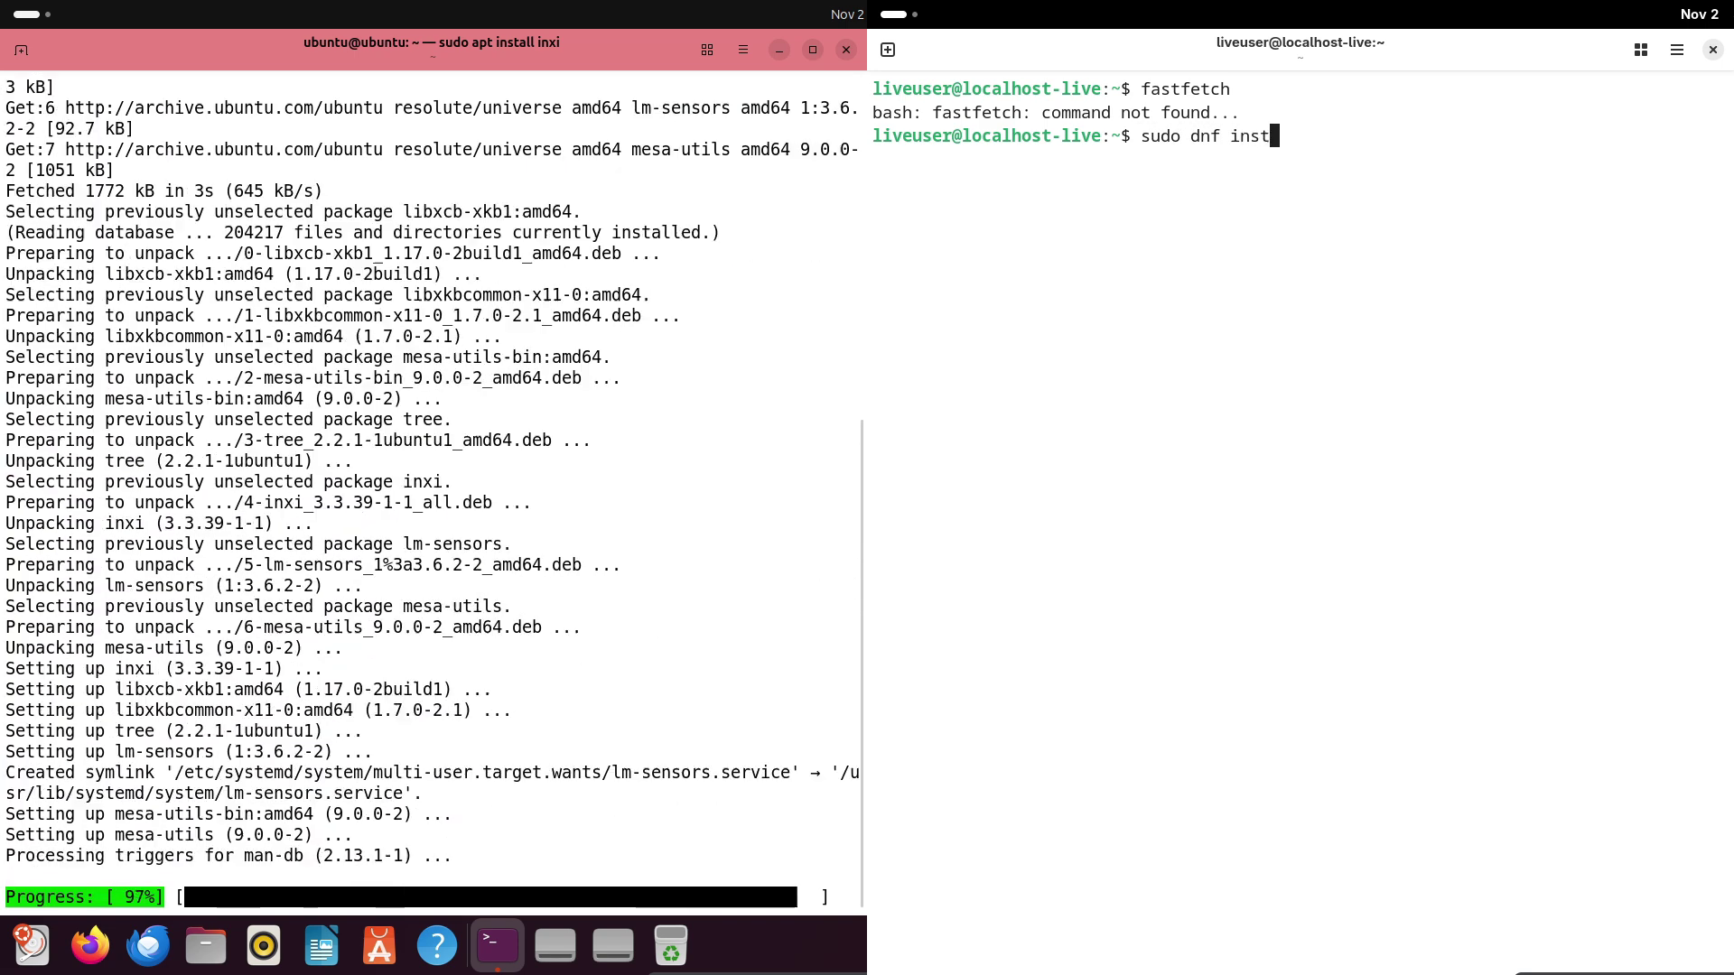
pyautogui.write('all fast')
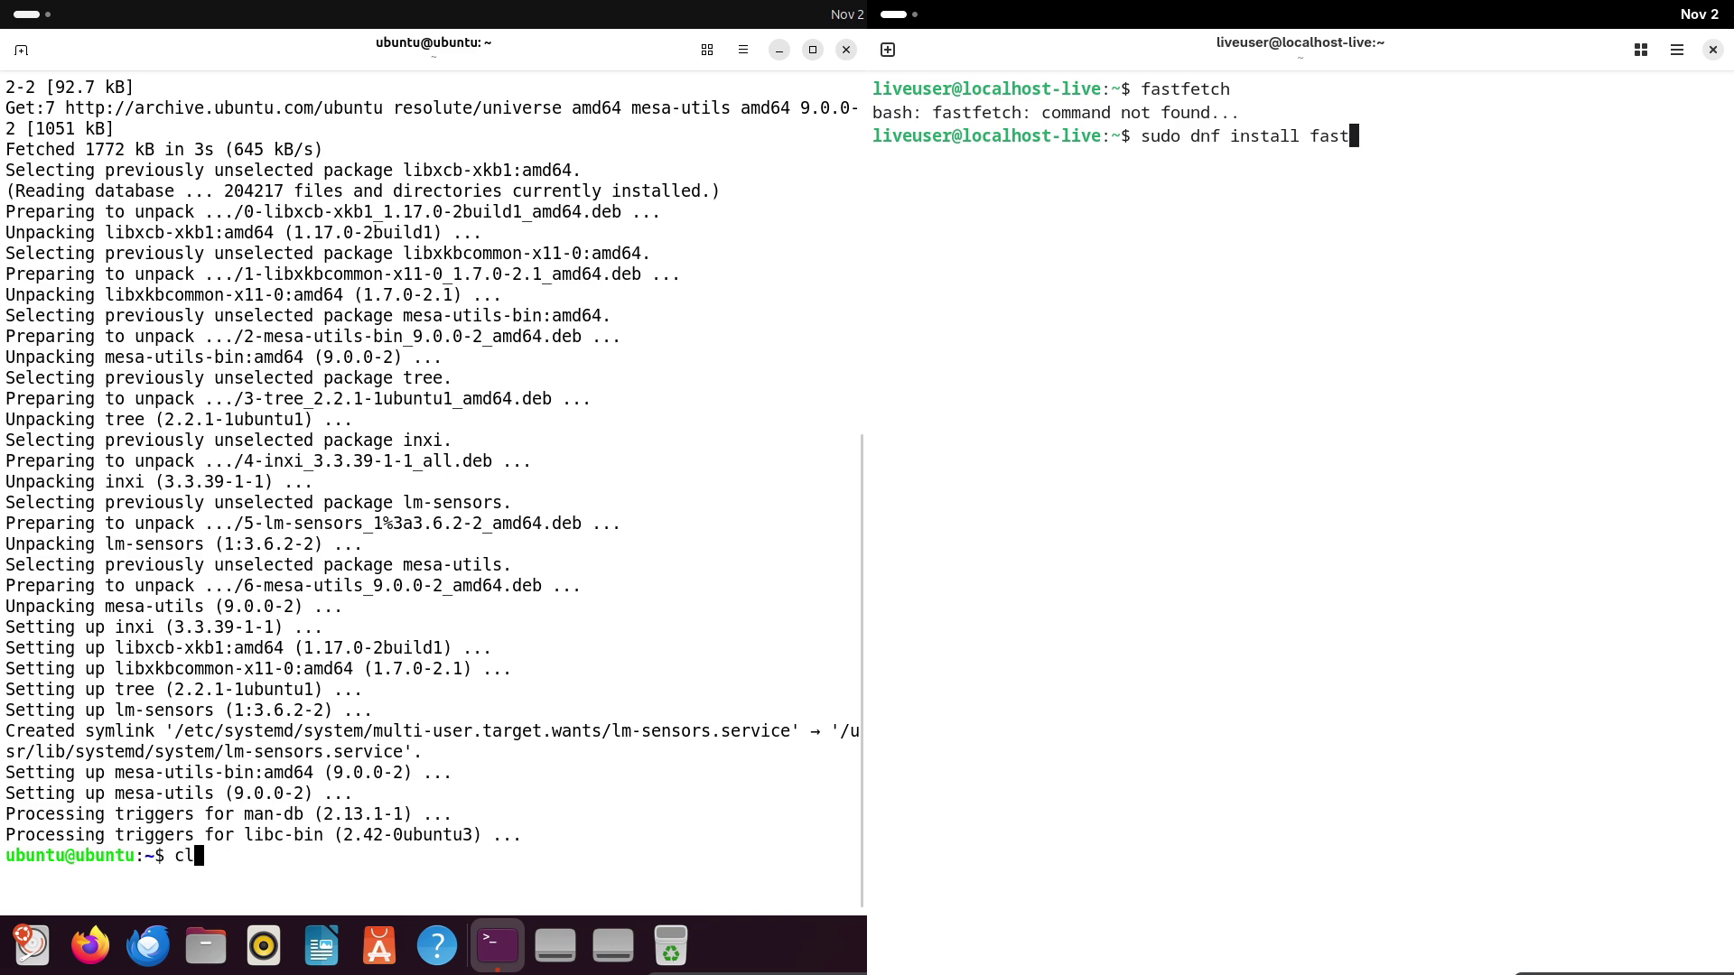
pyautogui.write('fet')
pyautogui.press('Return')
pyautogui.write('ch')
pyautogui.press('Return')
# Run inxi -sv8 in the cleared Ubuntu terminal and highlight the System section of its report.
pyautogui.write('inx')
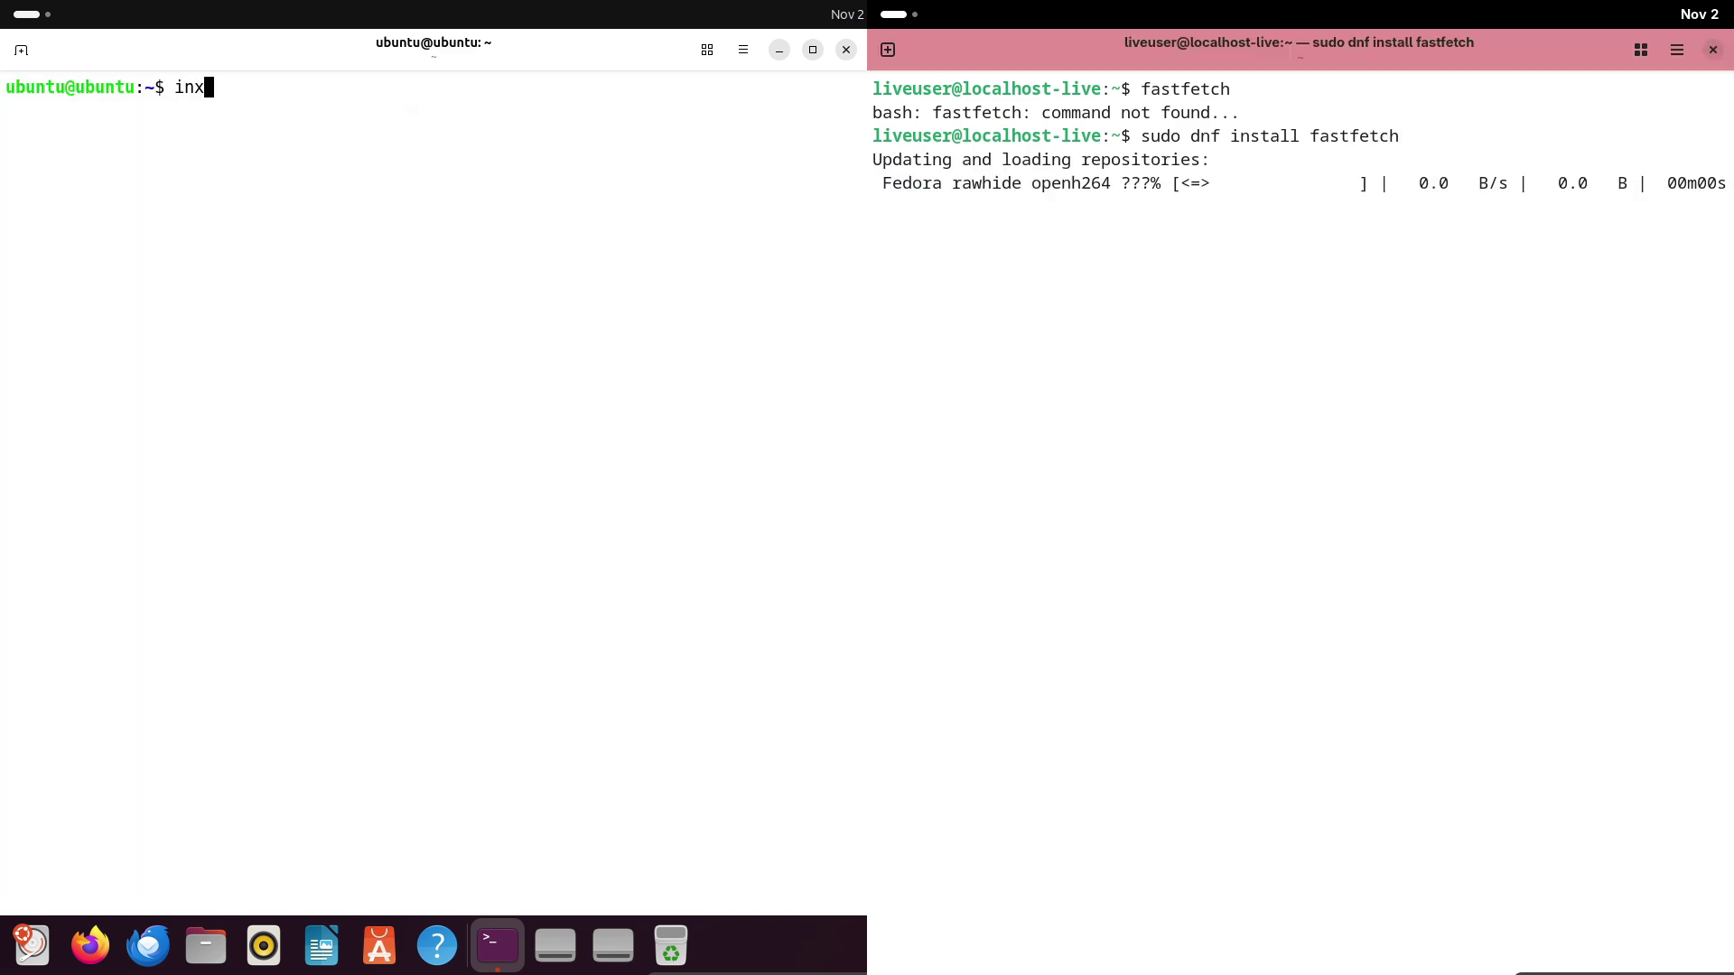
pyautogui.write('i -sv8')
pyautogui.press('Return')
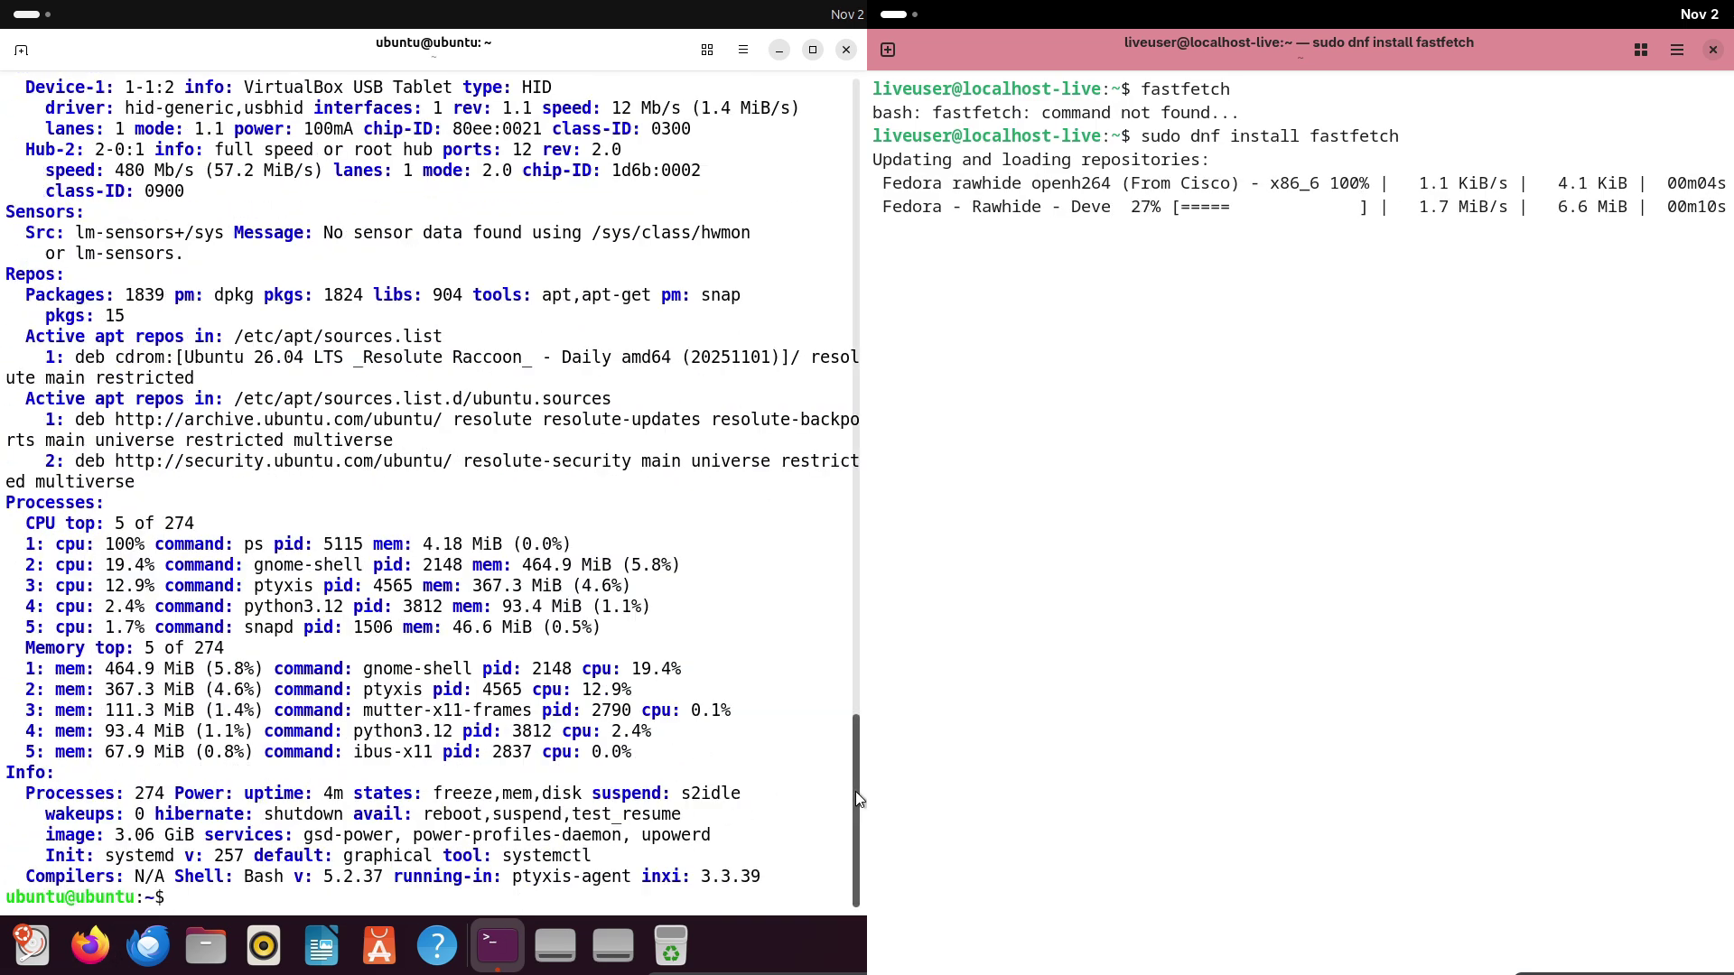
pyautogui.moveTo(855, 792); pyautogui.dragTo(854, 127)
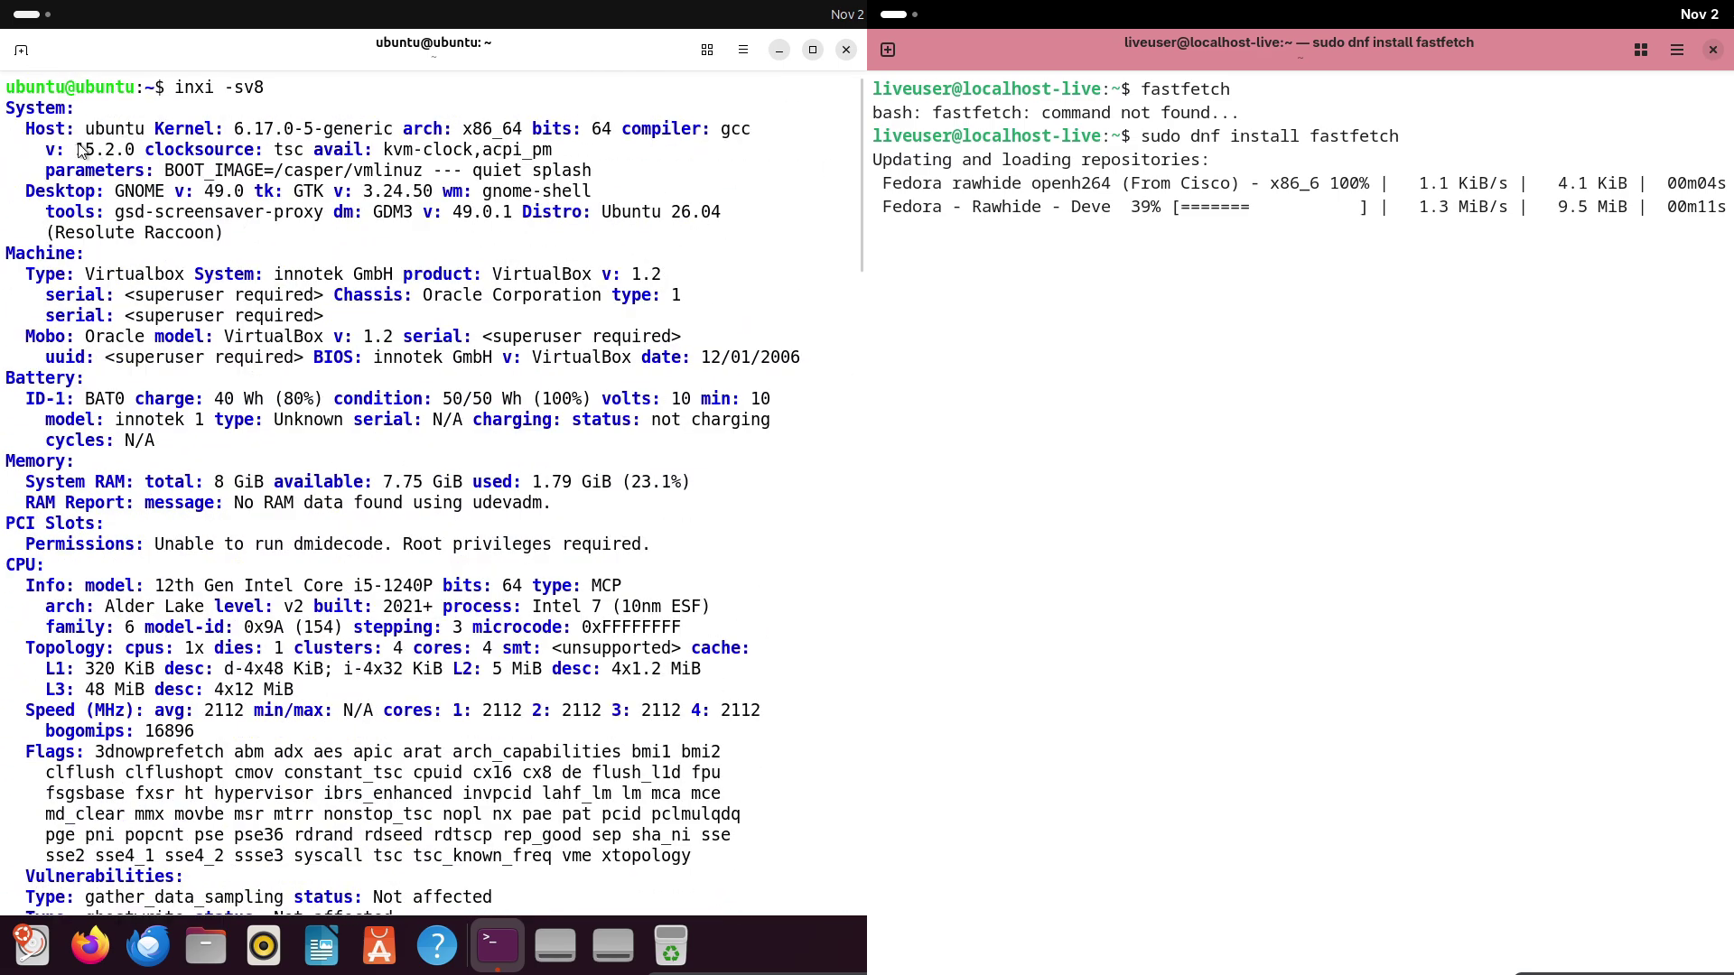
pyautogui.moveTo(13, 109); pyautogui.dragTo(240, 235)
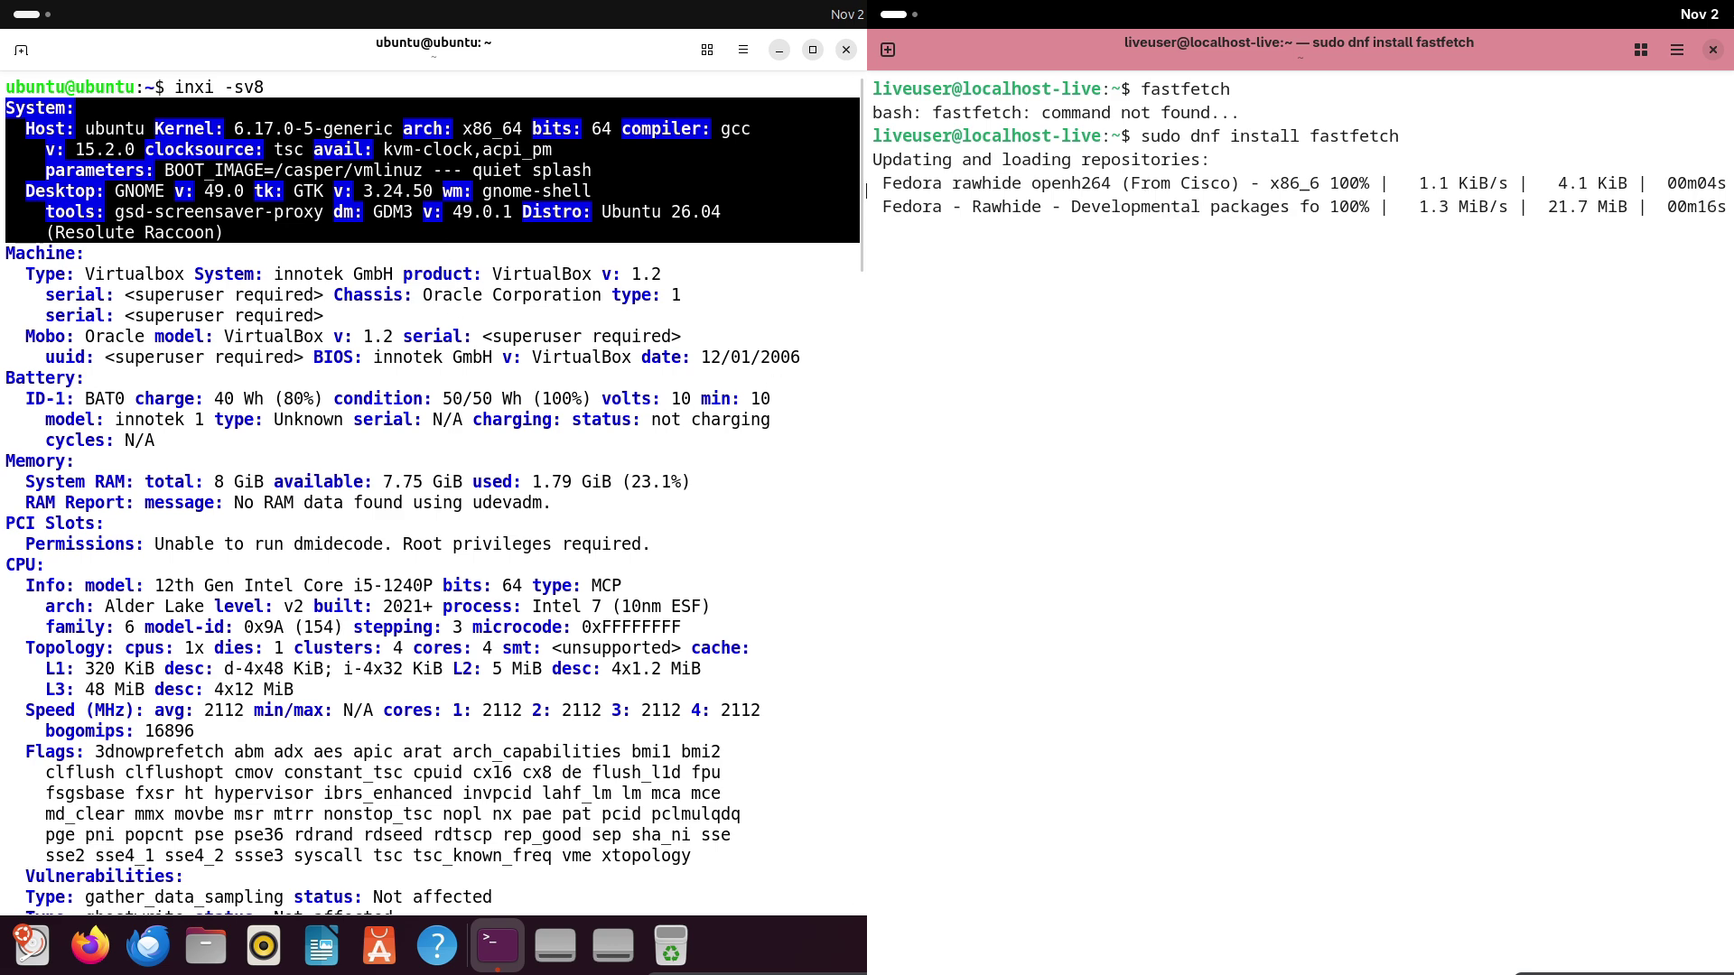
# Approve Fedora's fastfetch transaction and both OpenPGP key imports, and highlight the Graphics section of Ubuntu's inxi report.
pyautogui.moveTo(856, 201); pyautogui.dragTo(726, 435)
pyautogui.write('y')
pyautogui.press('Return')
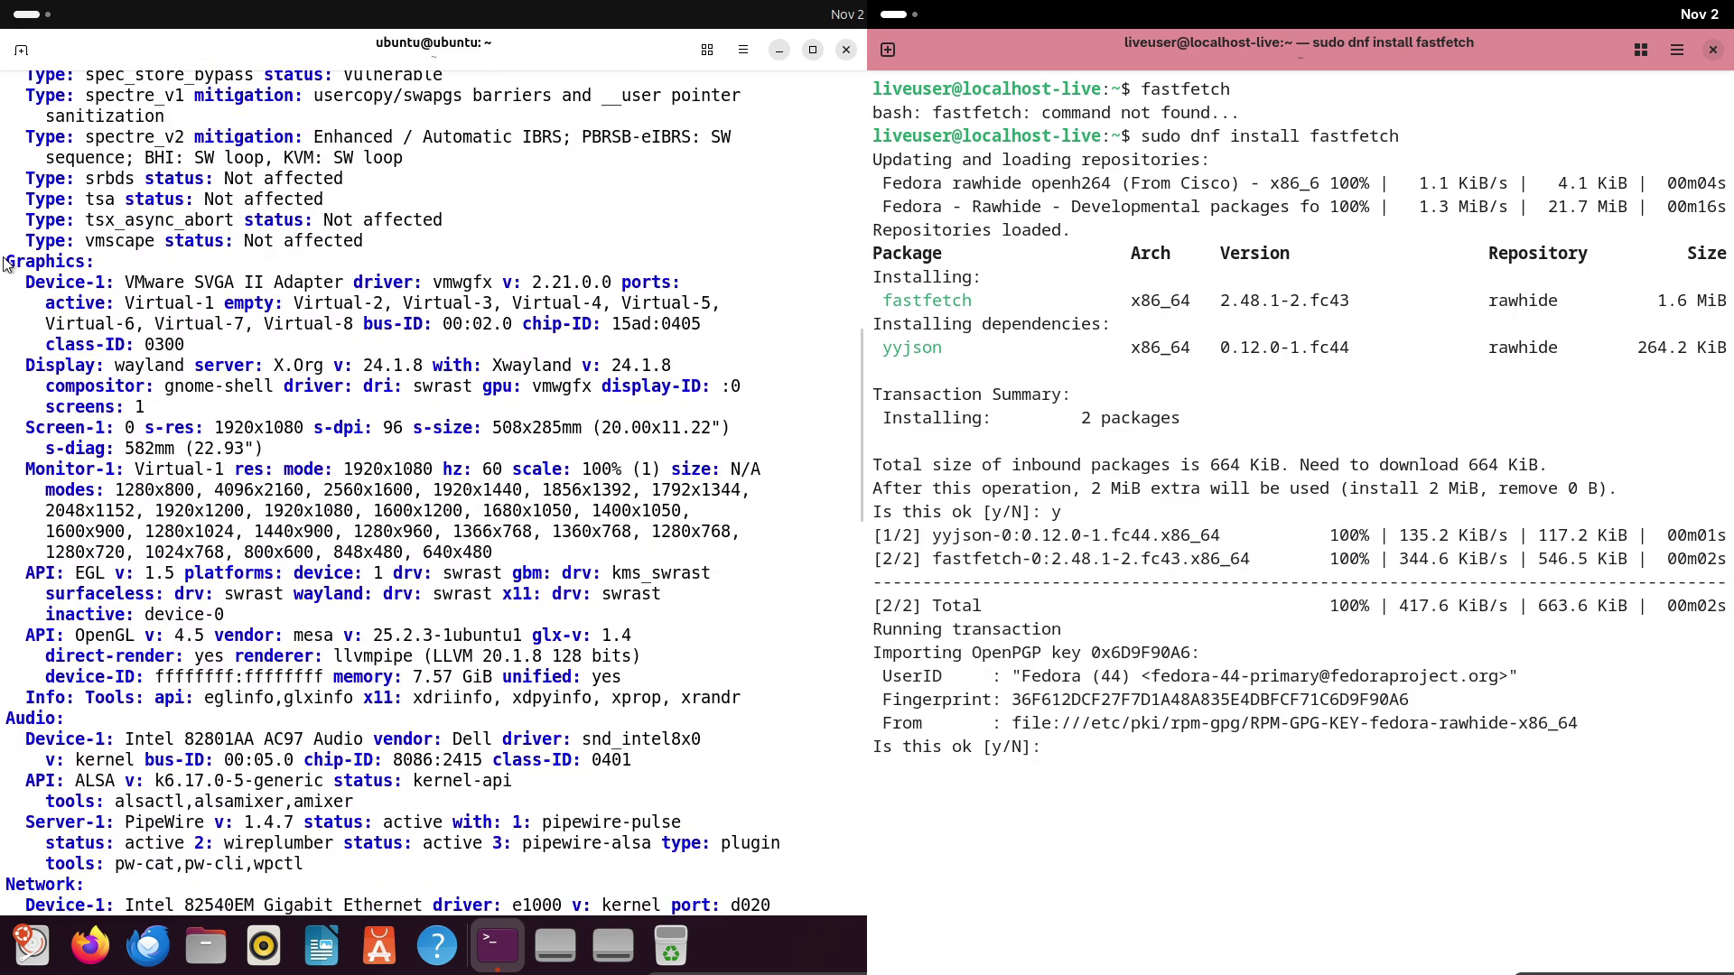
pyautogui.write('y')
pyautogui.press('Return')
pyautogui.moveTo(5, 262); pyautogui.dragTo(676, 711)
pyautogui.write('y')
pyautogui.press('Return')
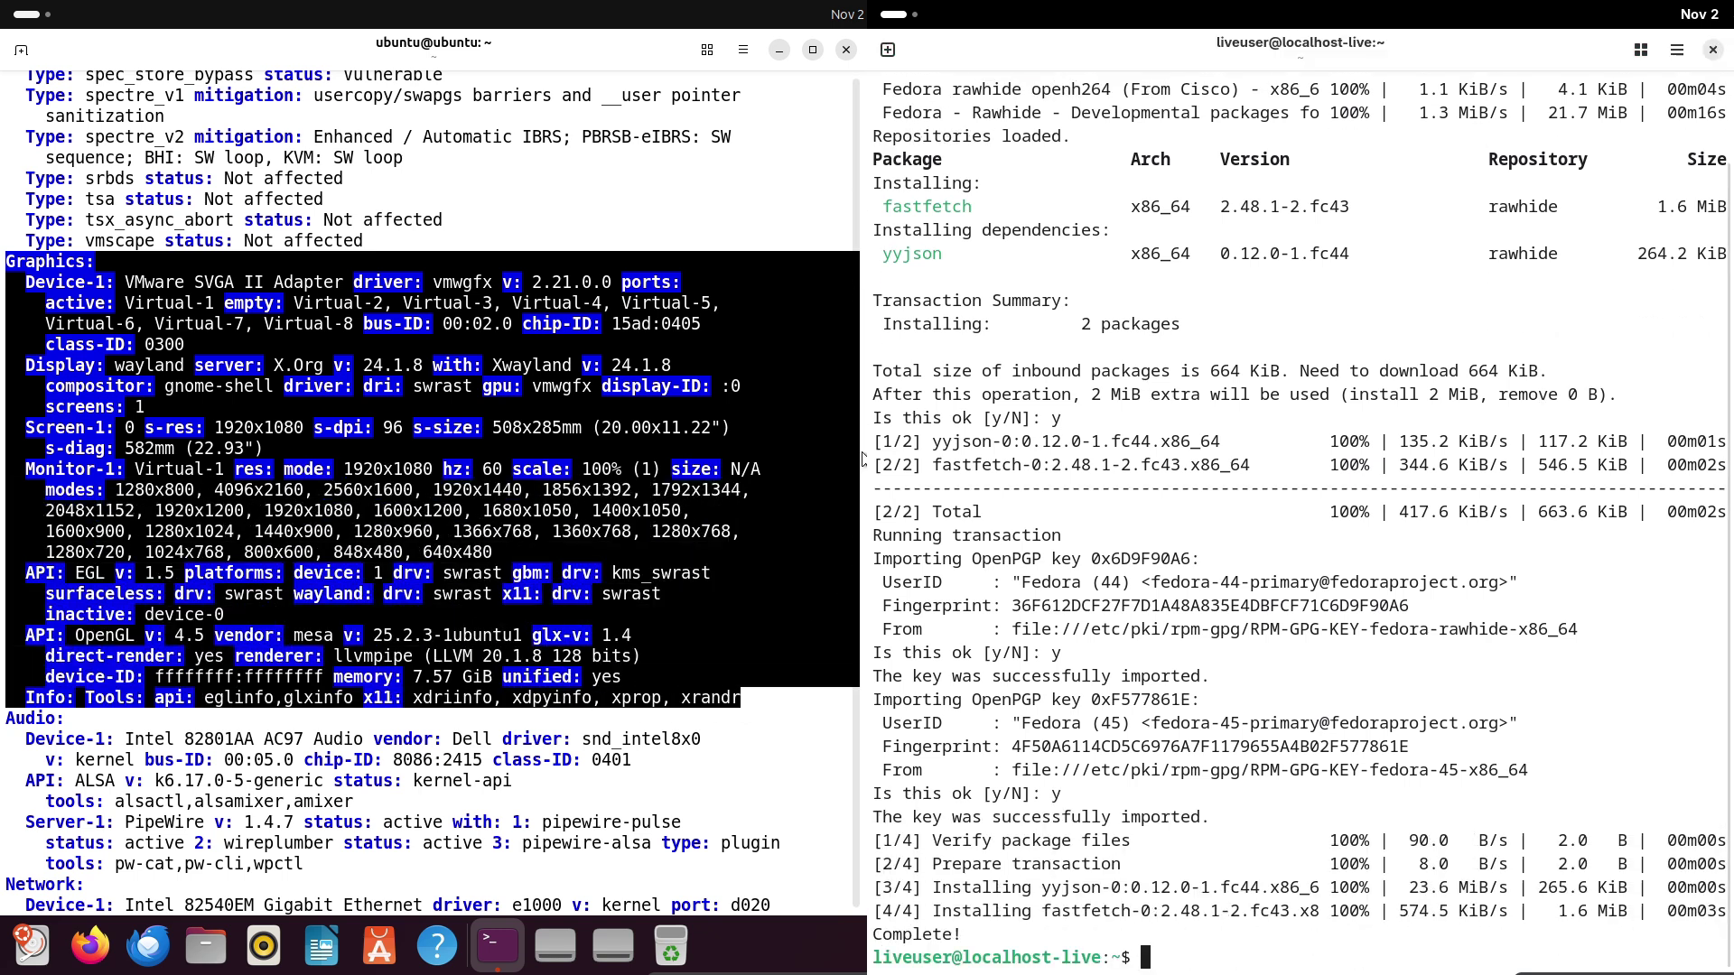
# Clear the Fedora terminal and try running inxi there.
pyautogui.scroll(-3, 861, 456)
pyautogui.write('ear')
pyautogui.press('Return')
pyautogui.scroll(1, 862, 495)
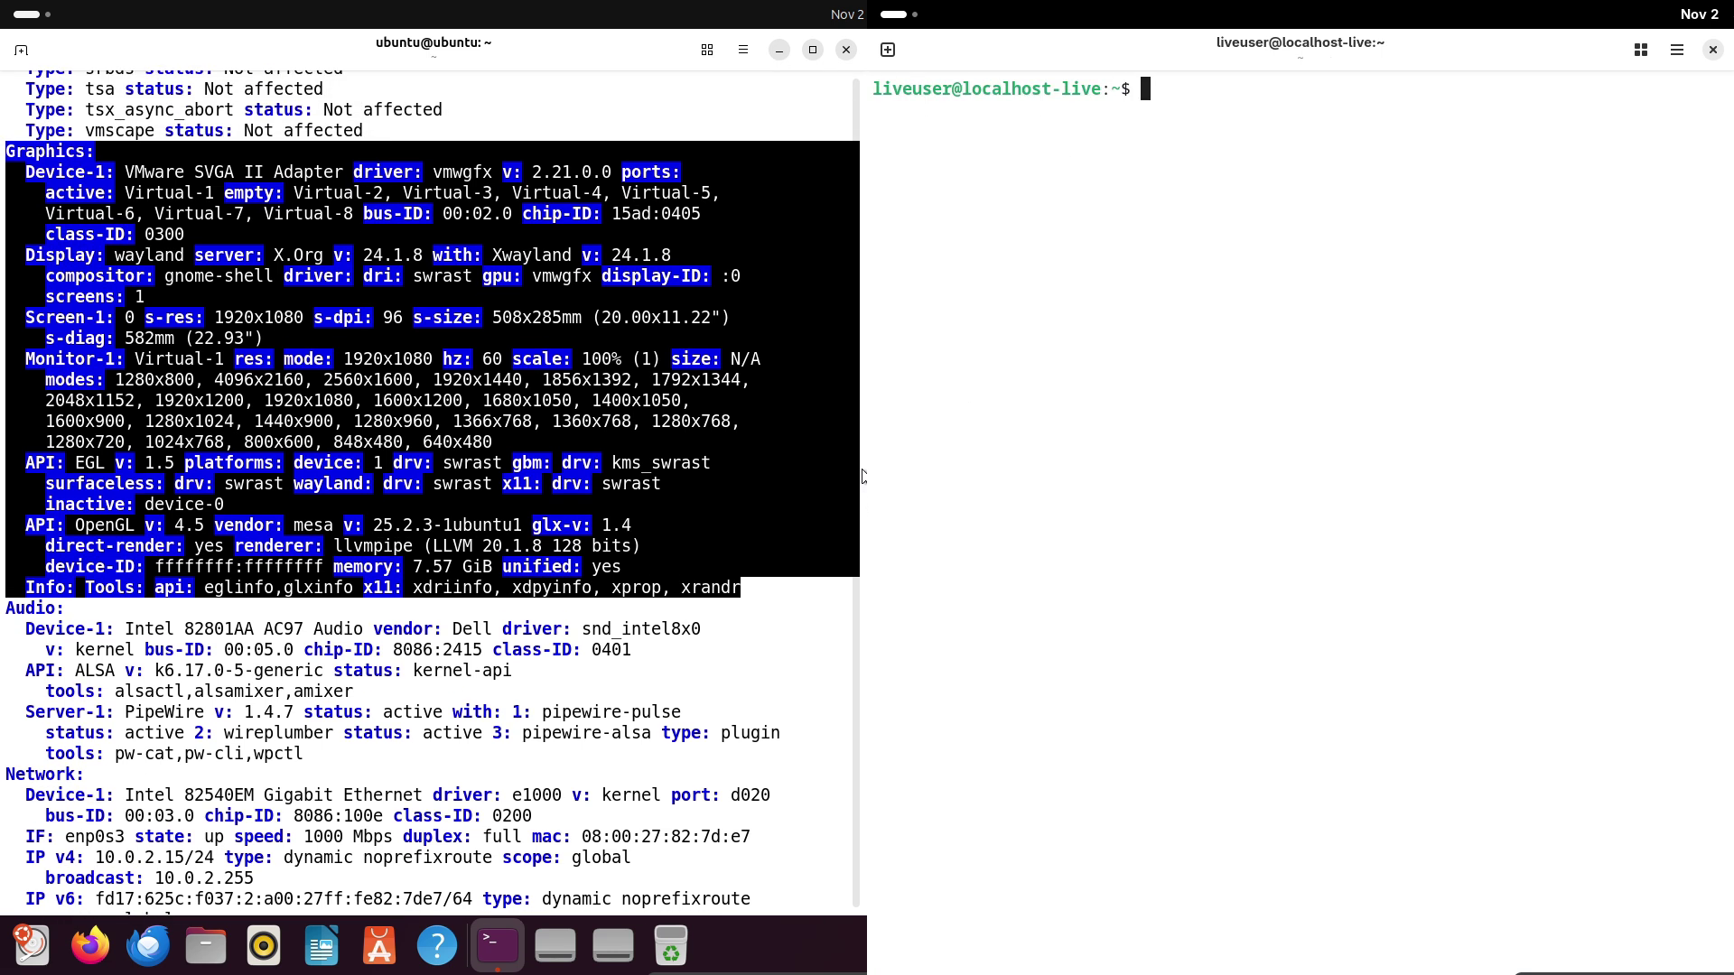
pyautogui.write('inxi')
pyautogui.scroll(-5, 97, 379)
pyautogui.press('Return')
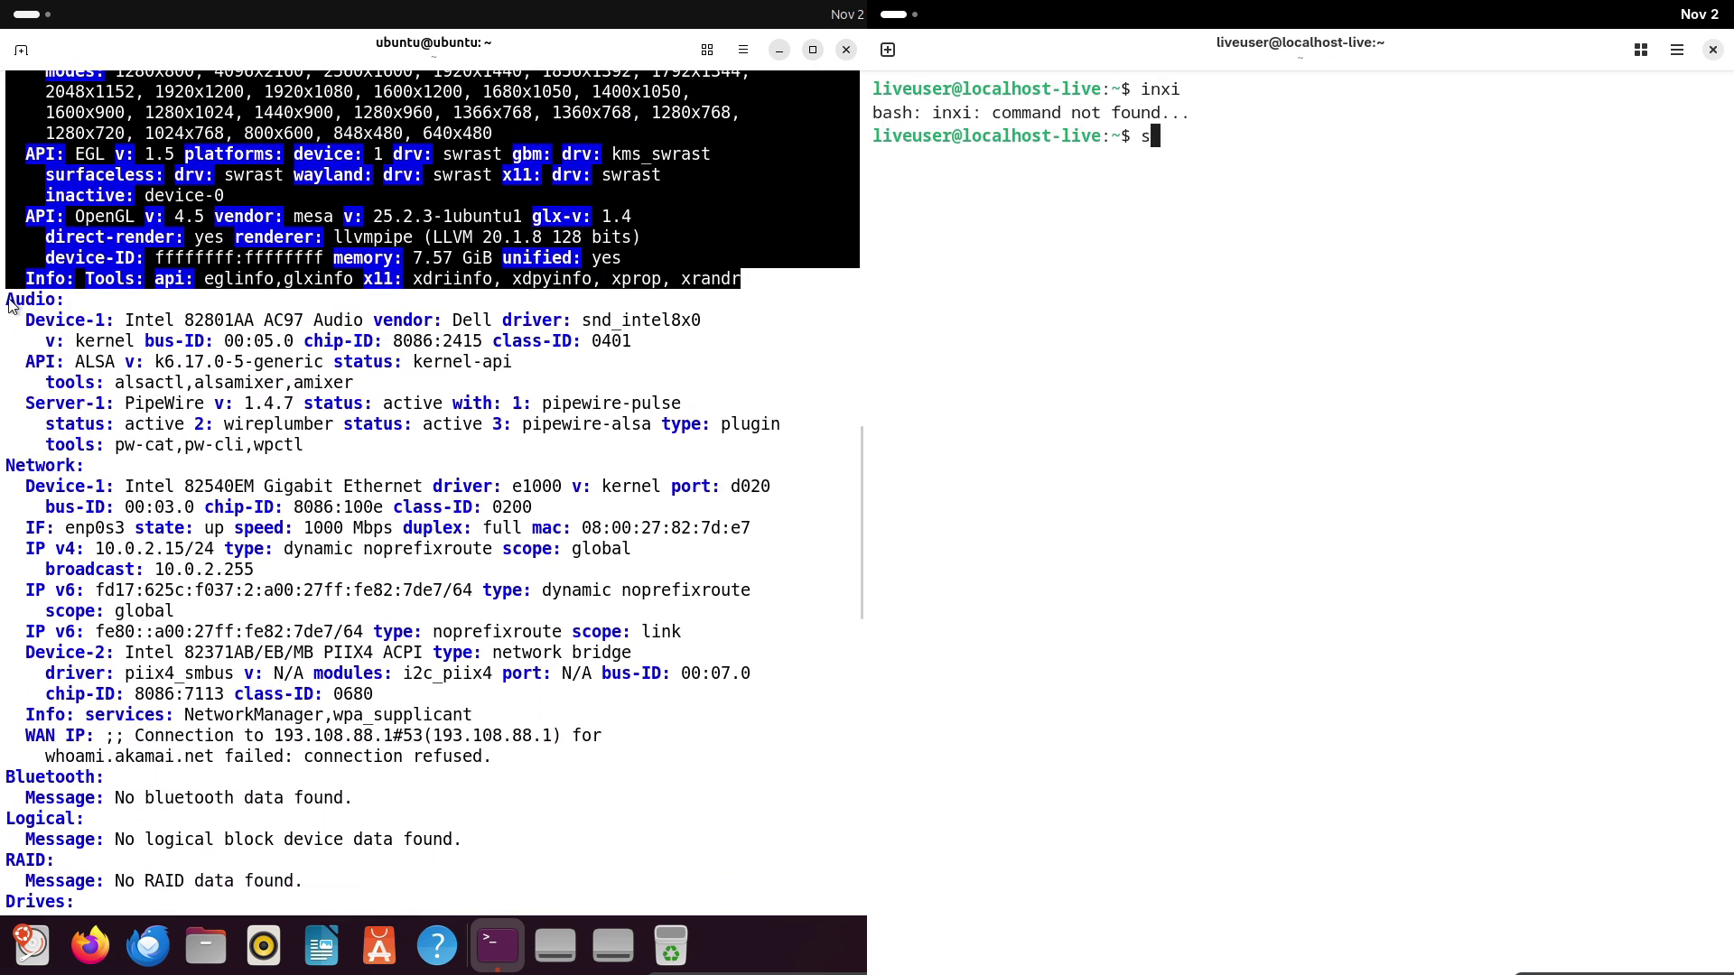
# Run sudo dnf install inxi in the Fedora terminal and highlight the Audio section of Ubuntu's inxi report.
pyautogui.write('sudo')
pyautogui.write('dnf ')
pyautogui.moveTo(9, 301); pyautogui.dragTo(316, 446)
pyautogui.write('ins')
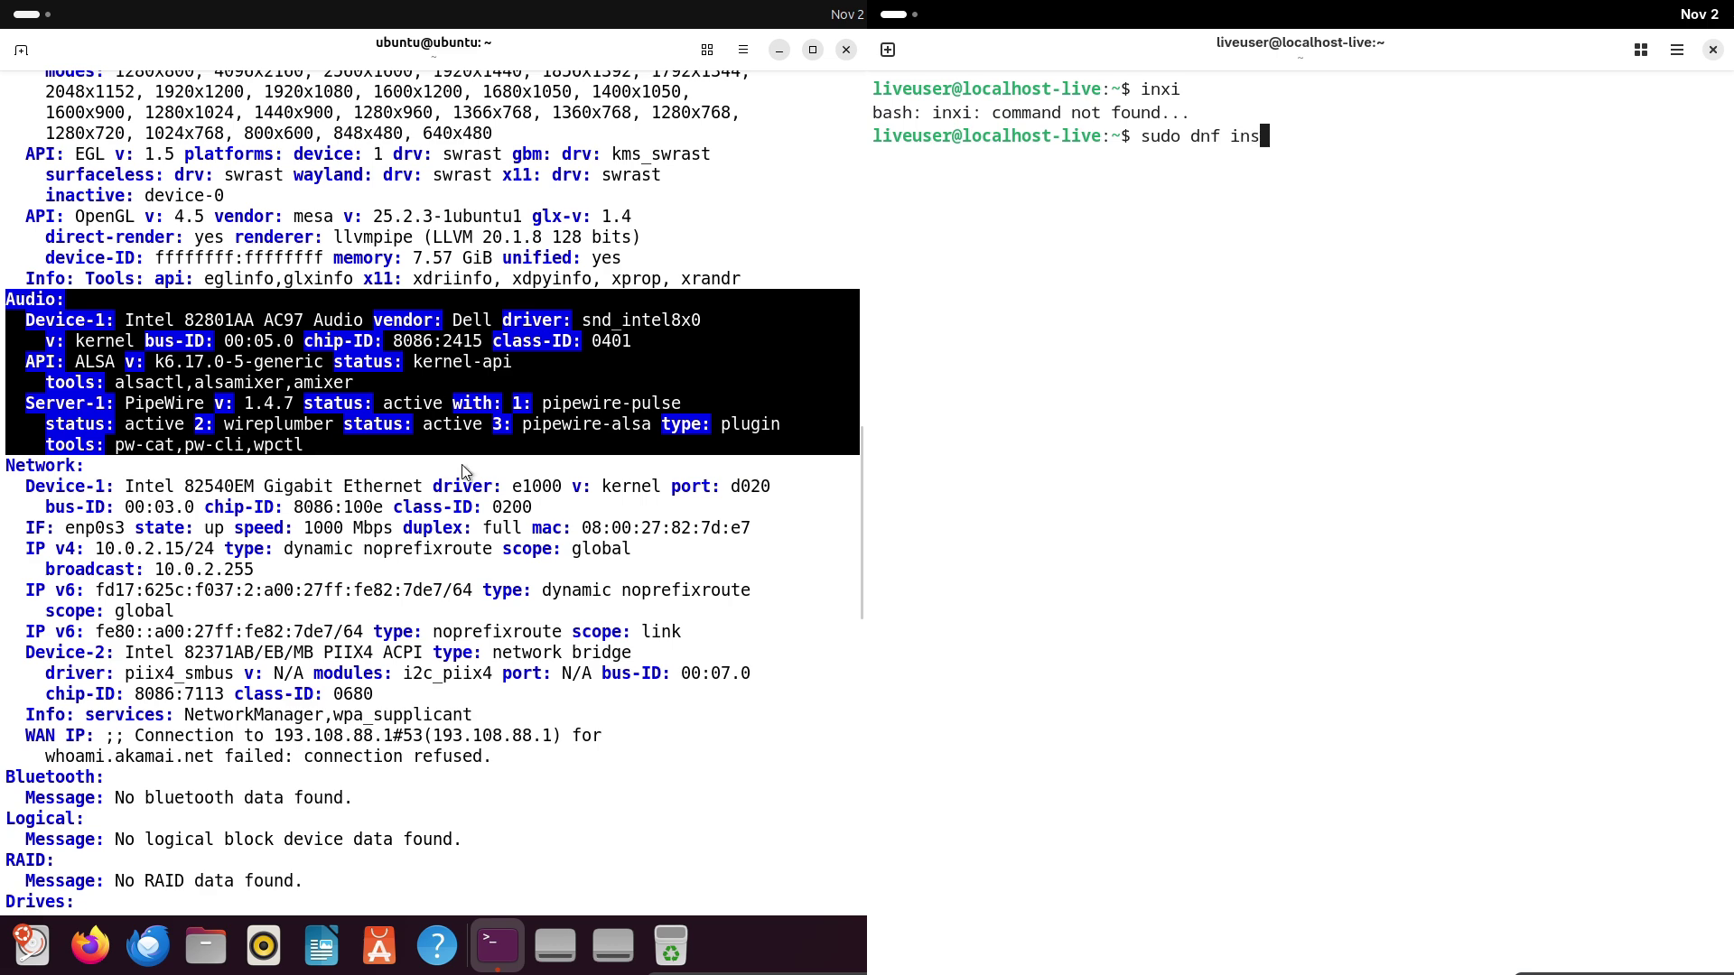
pyautogui.write('tall')
pyautogui.scroll(-4, 860, 453)
pyautogui.write('inxi')
pyautogui.press('Return')
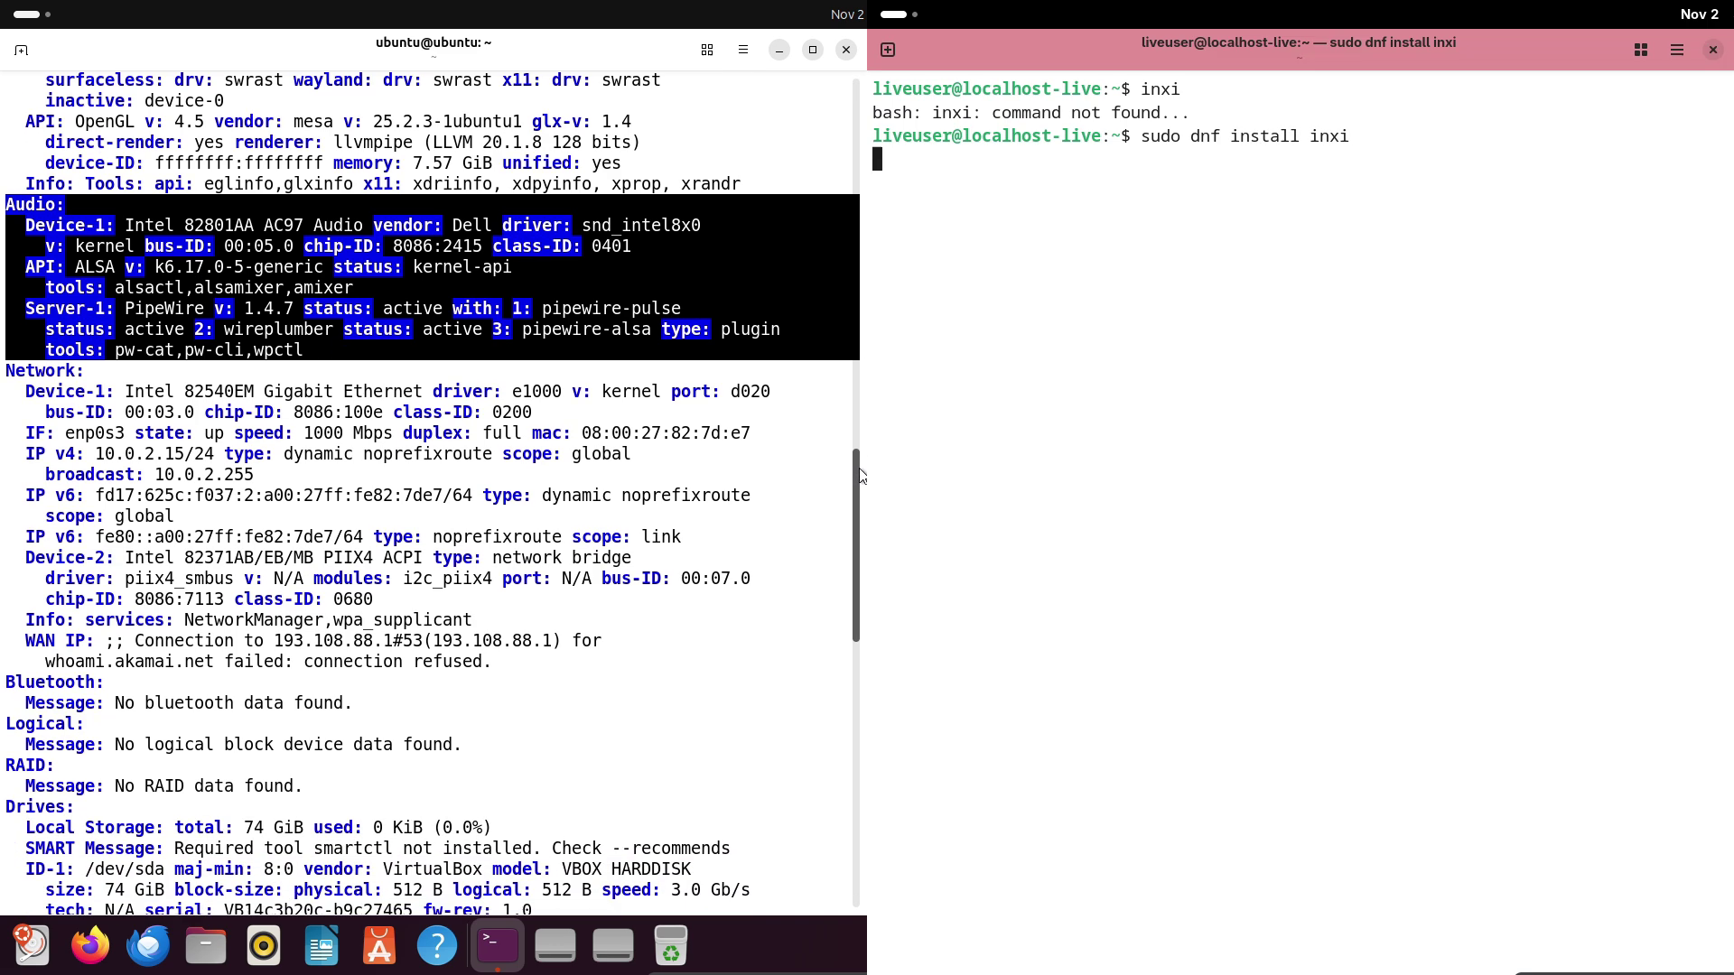
# Approve Fedora's inxi installation and highlight the Info section at the end of Ubuntu's inxi report.
pyautogui.scroll(-10, 861, 515)
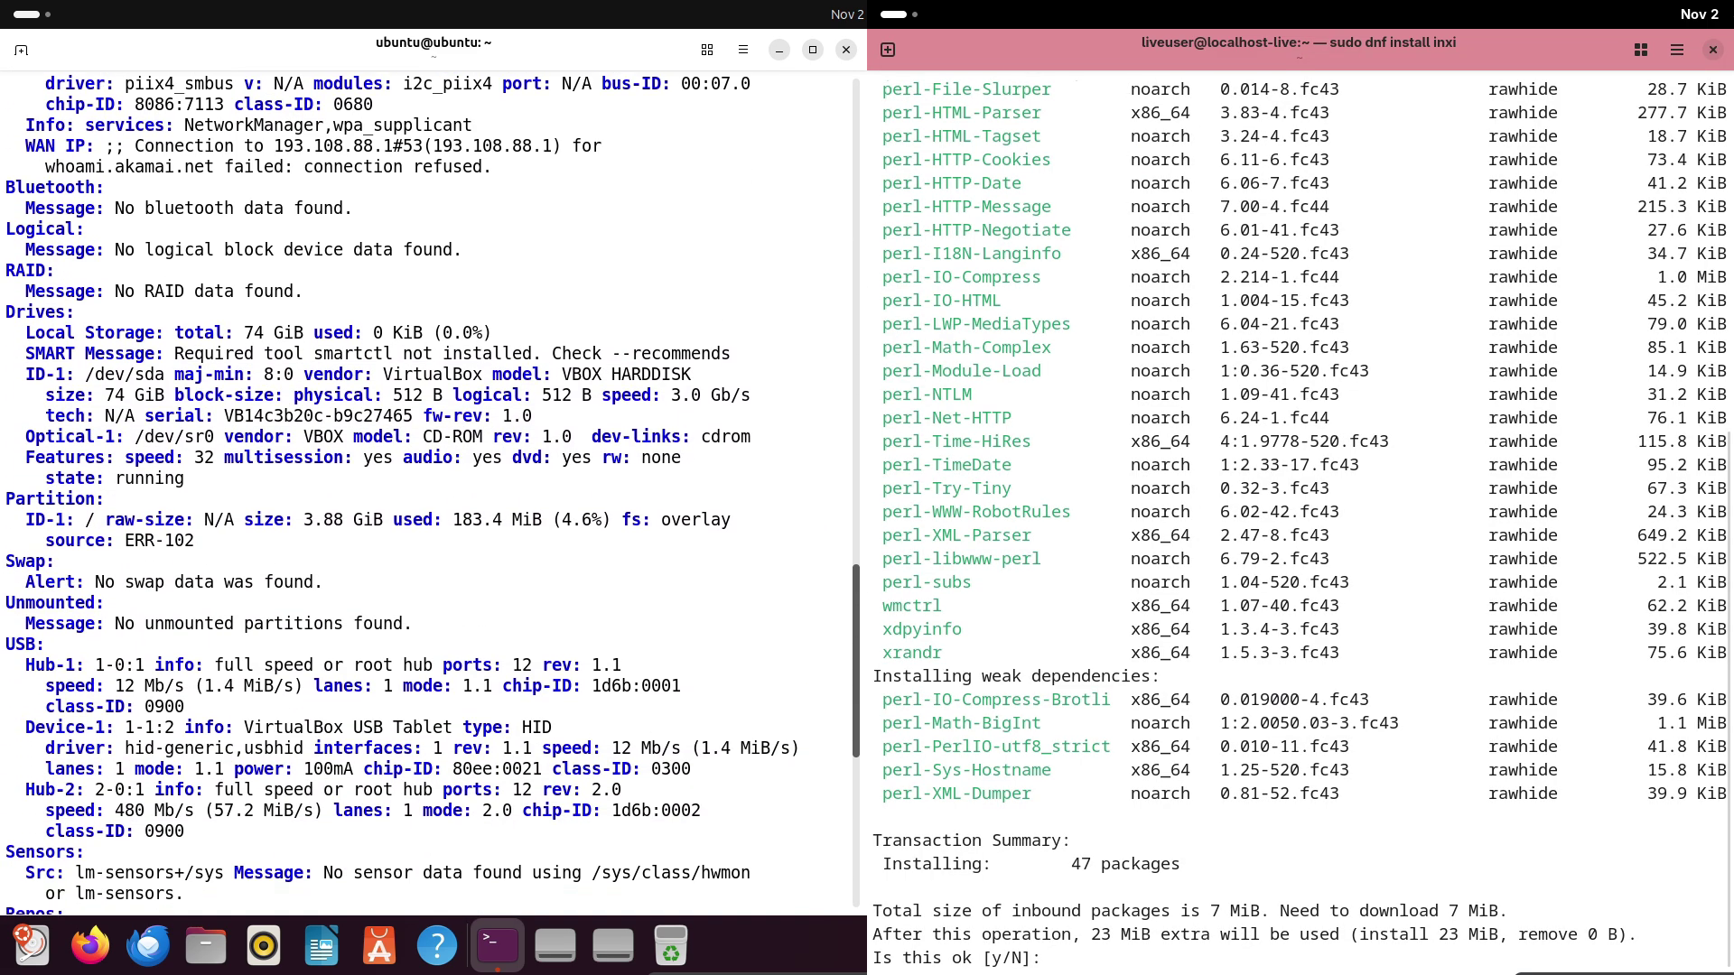
pyautogui.write('y')
pyautogui.press('Return')
pyautogui.scroll(-5, 217, 770)
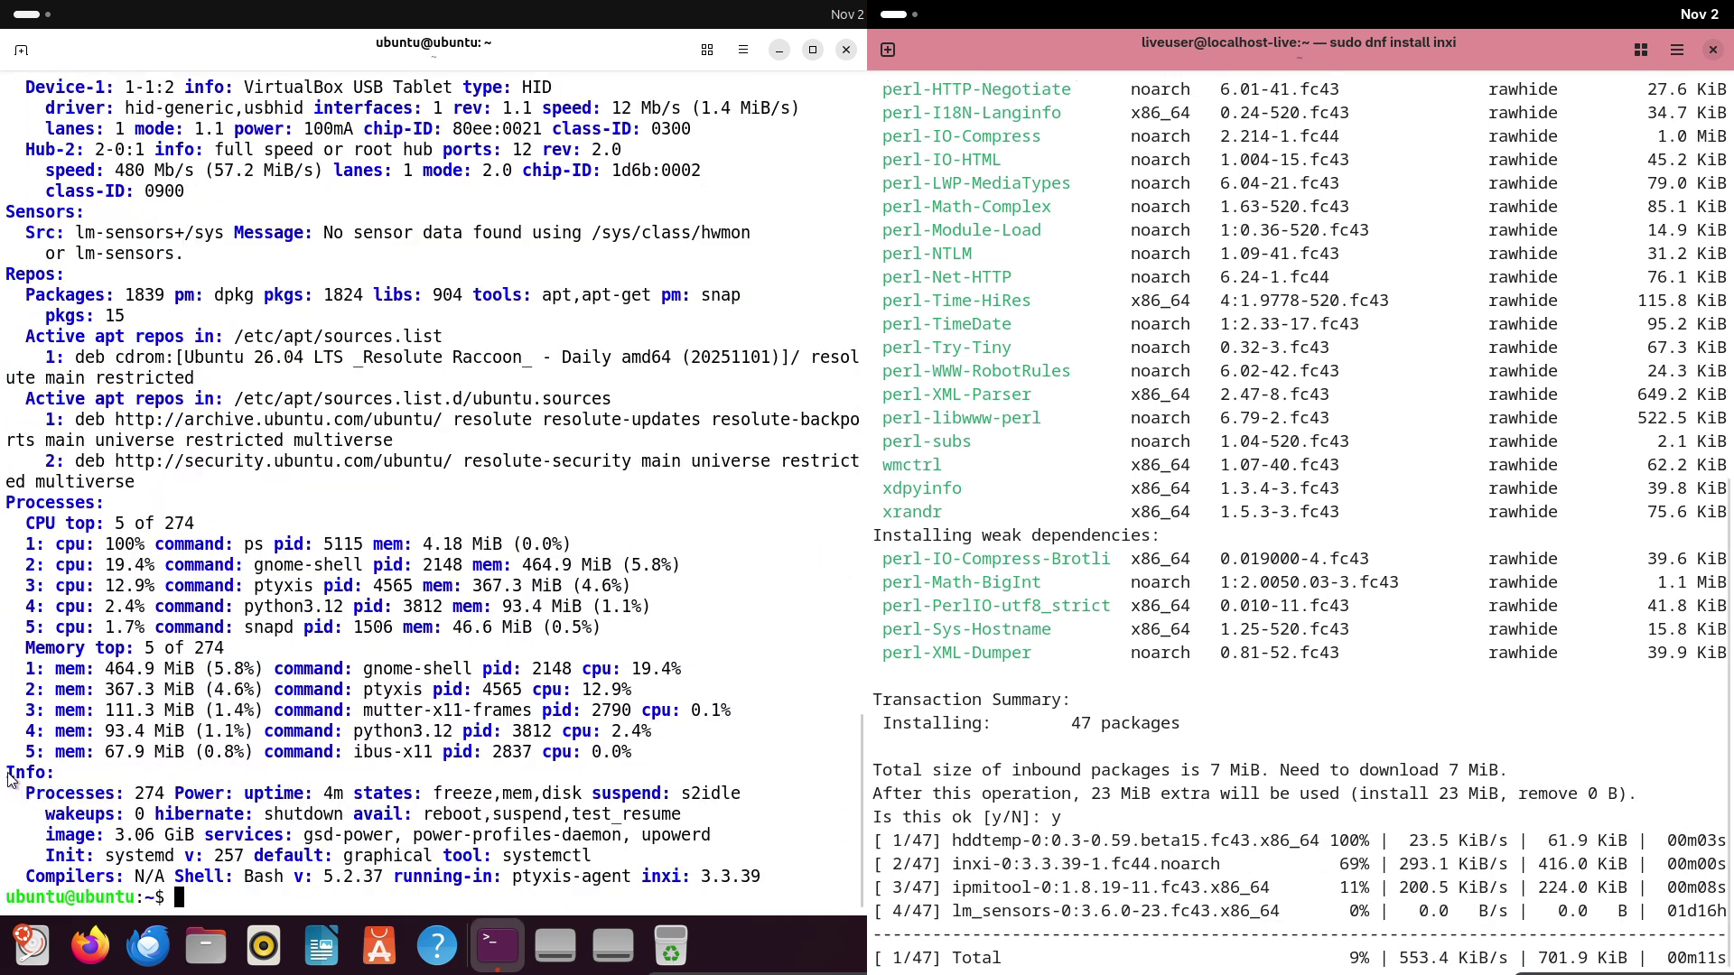
pyautogui.moveTo(214, 764); pyautogui.dragTo(767, 878)
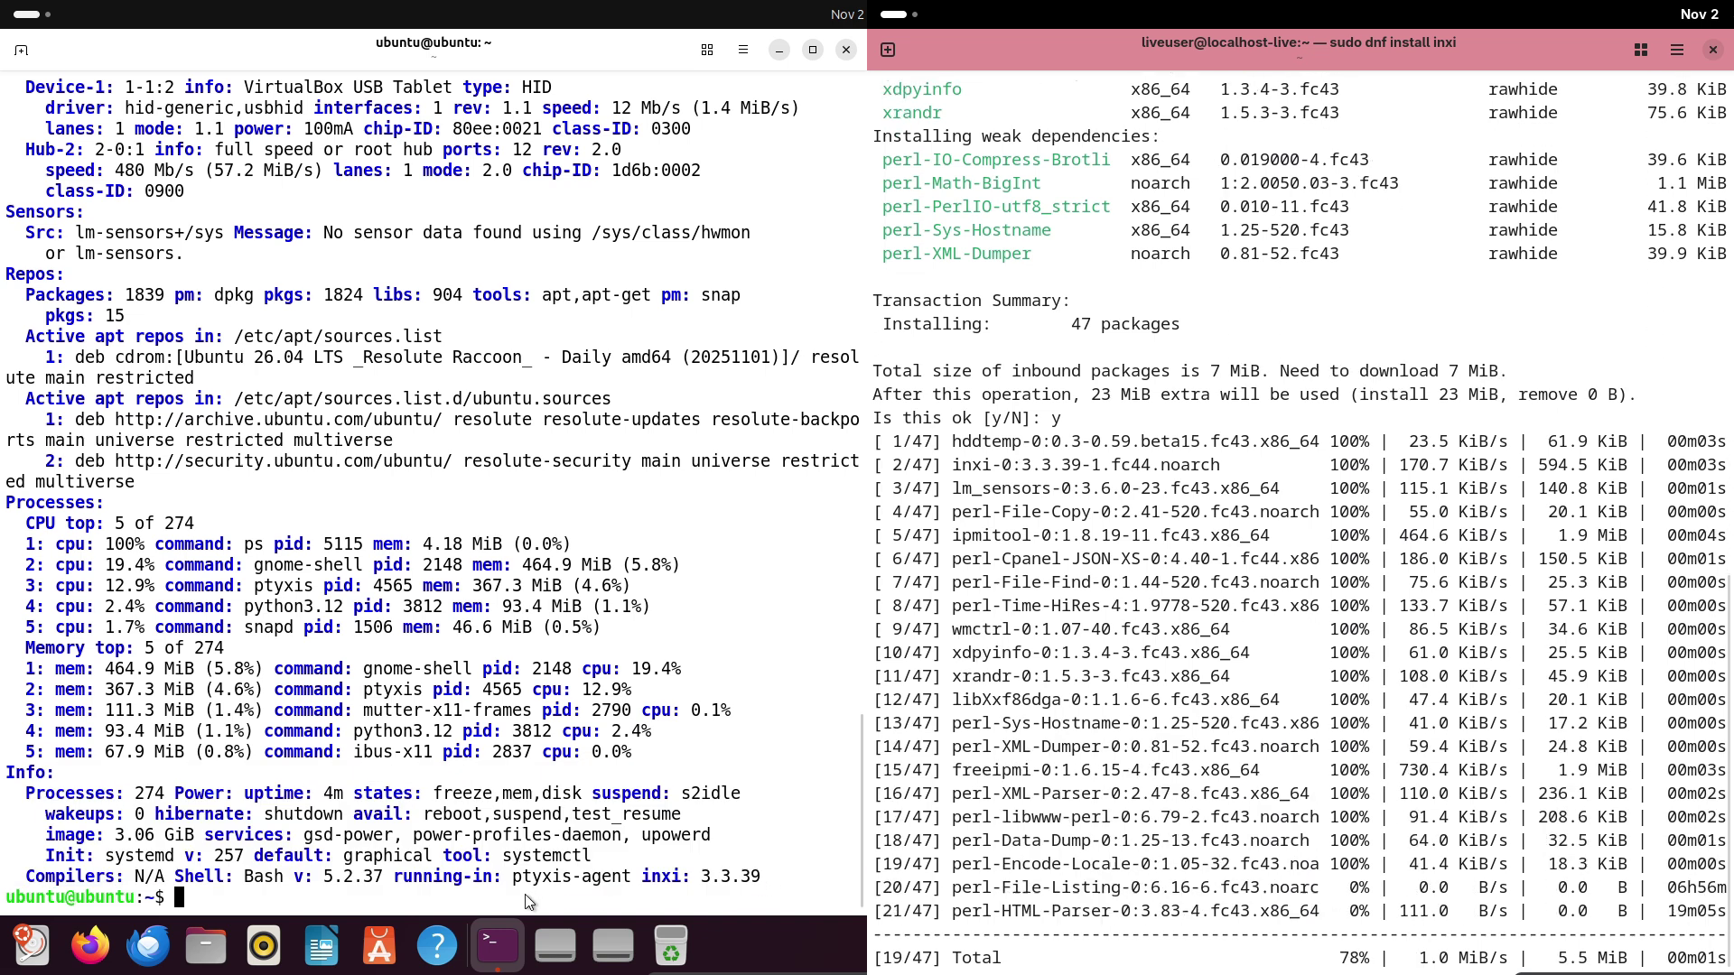
# Try running btop in the Ubuntu terminal and install it with sudo apt install btop.
pyautogui.write('btop')
pyautogui.press('Return')
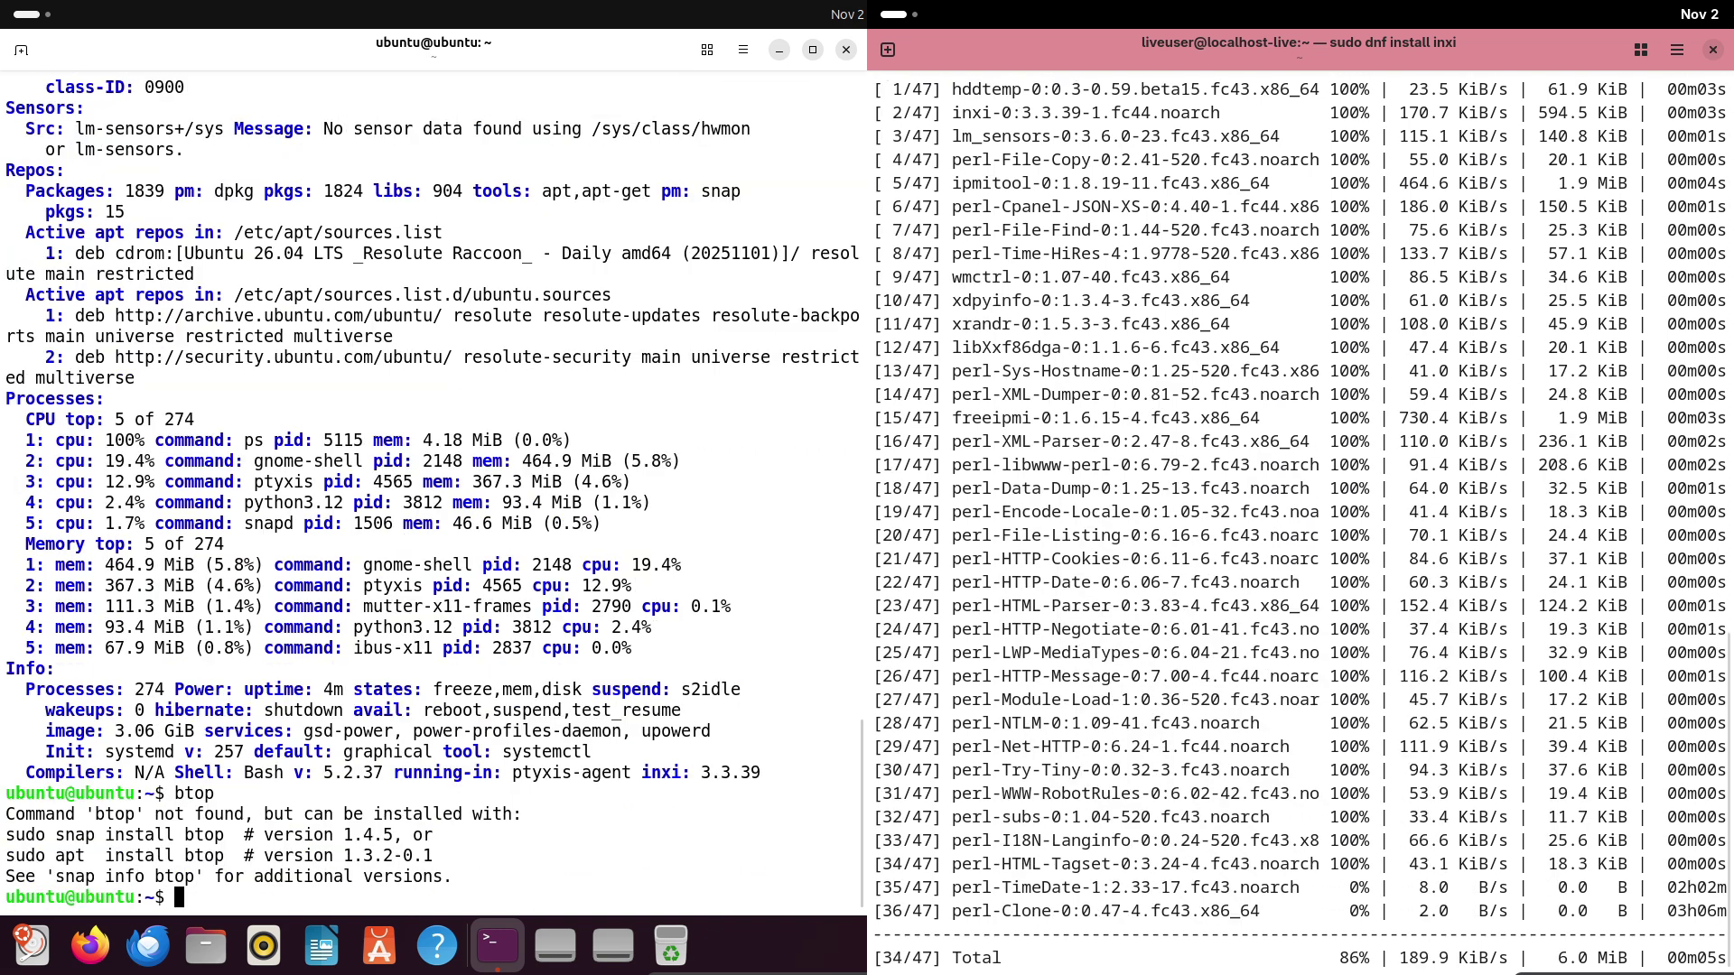
pyautogui.write('su')
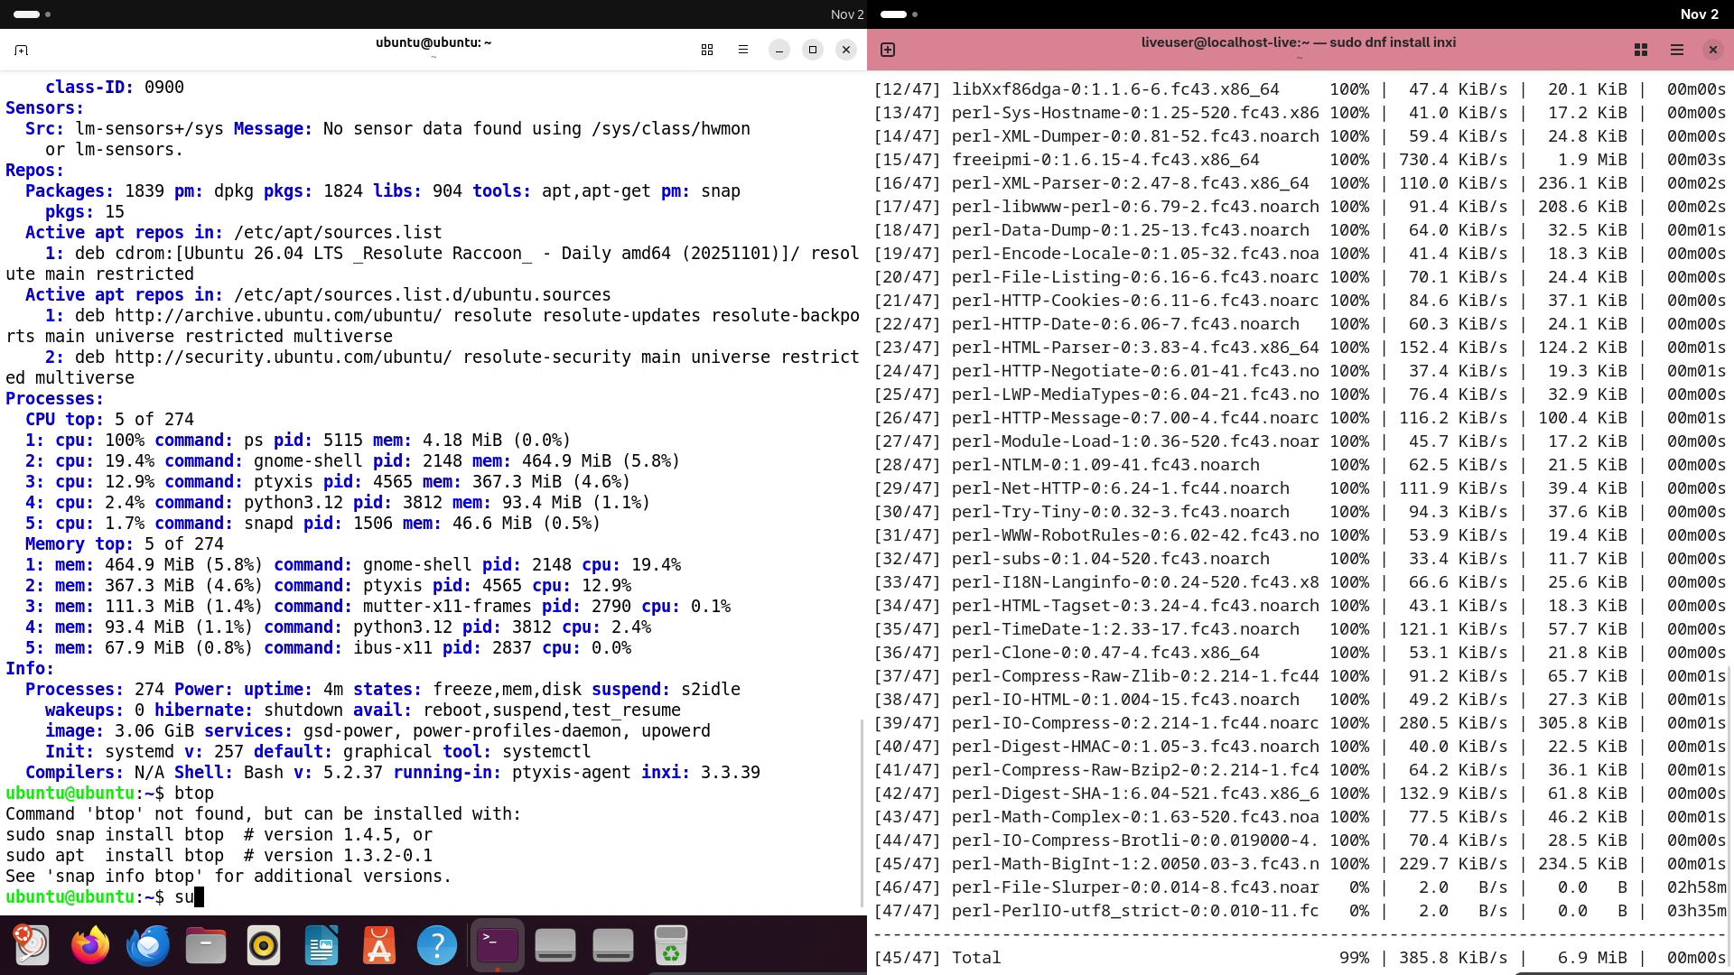
pyautogui.write('do apt inst')
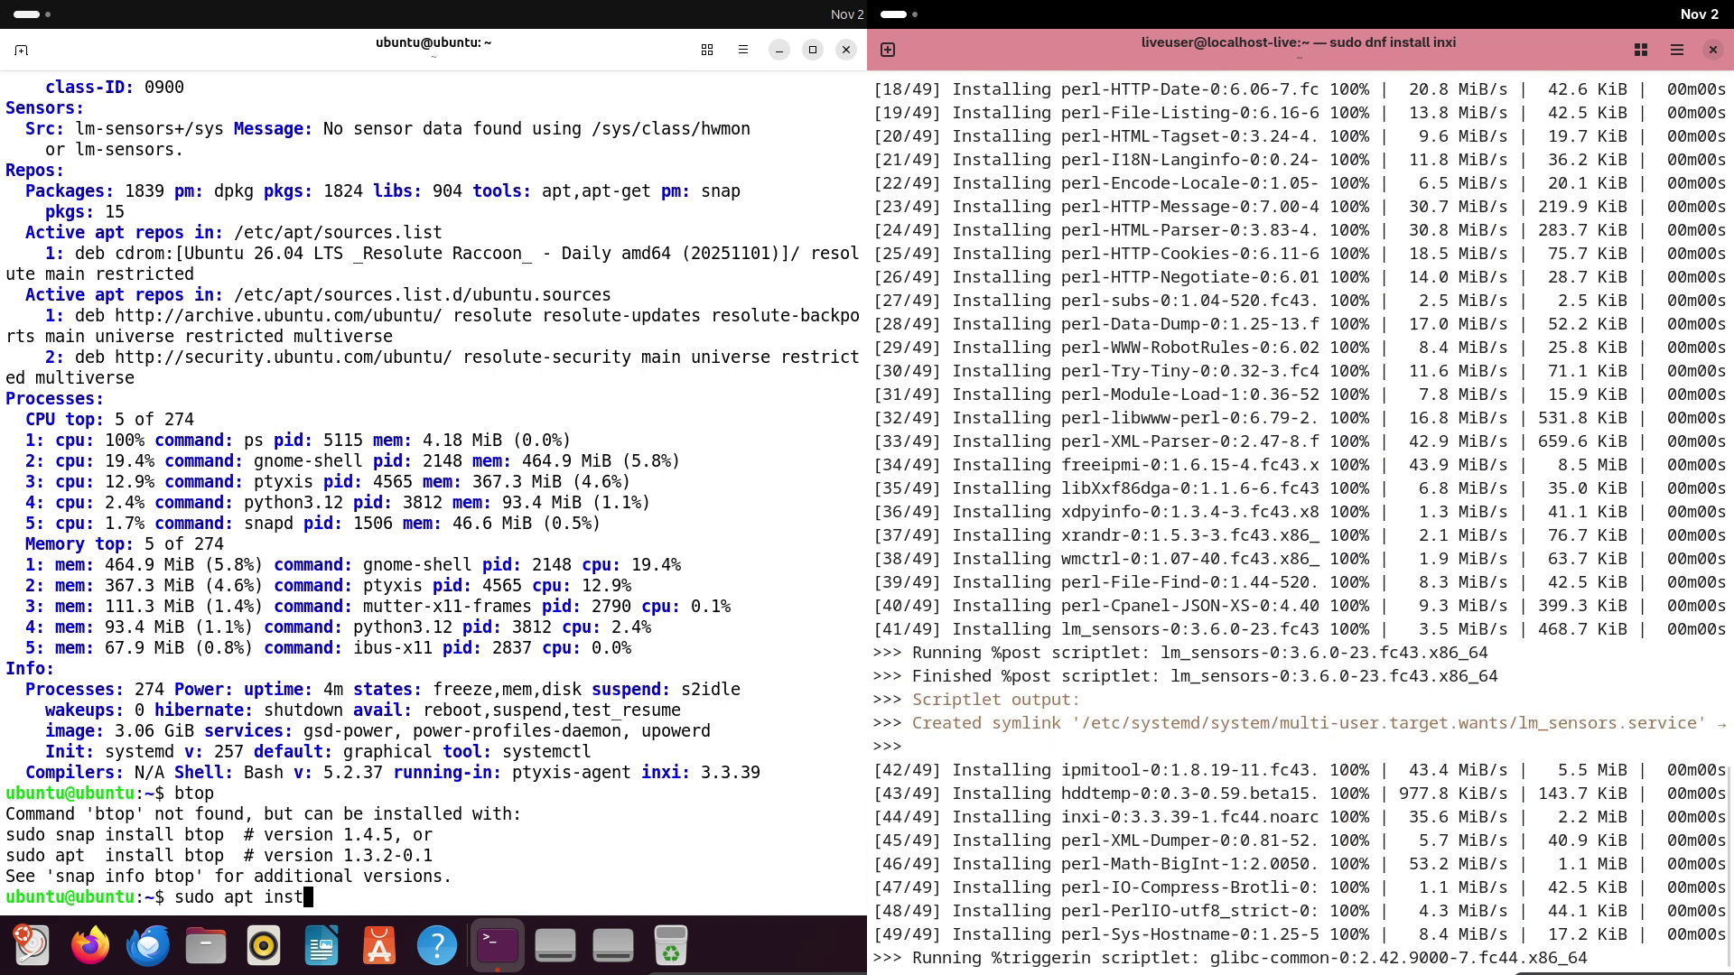
pyautogui.write('all btop')
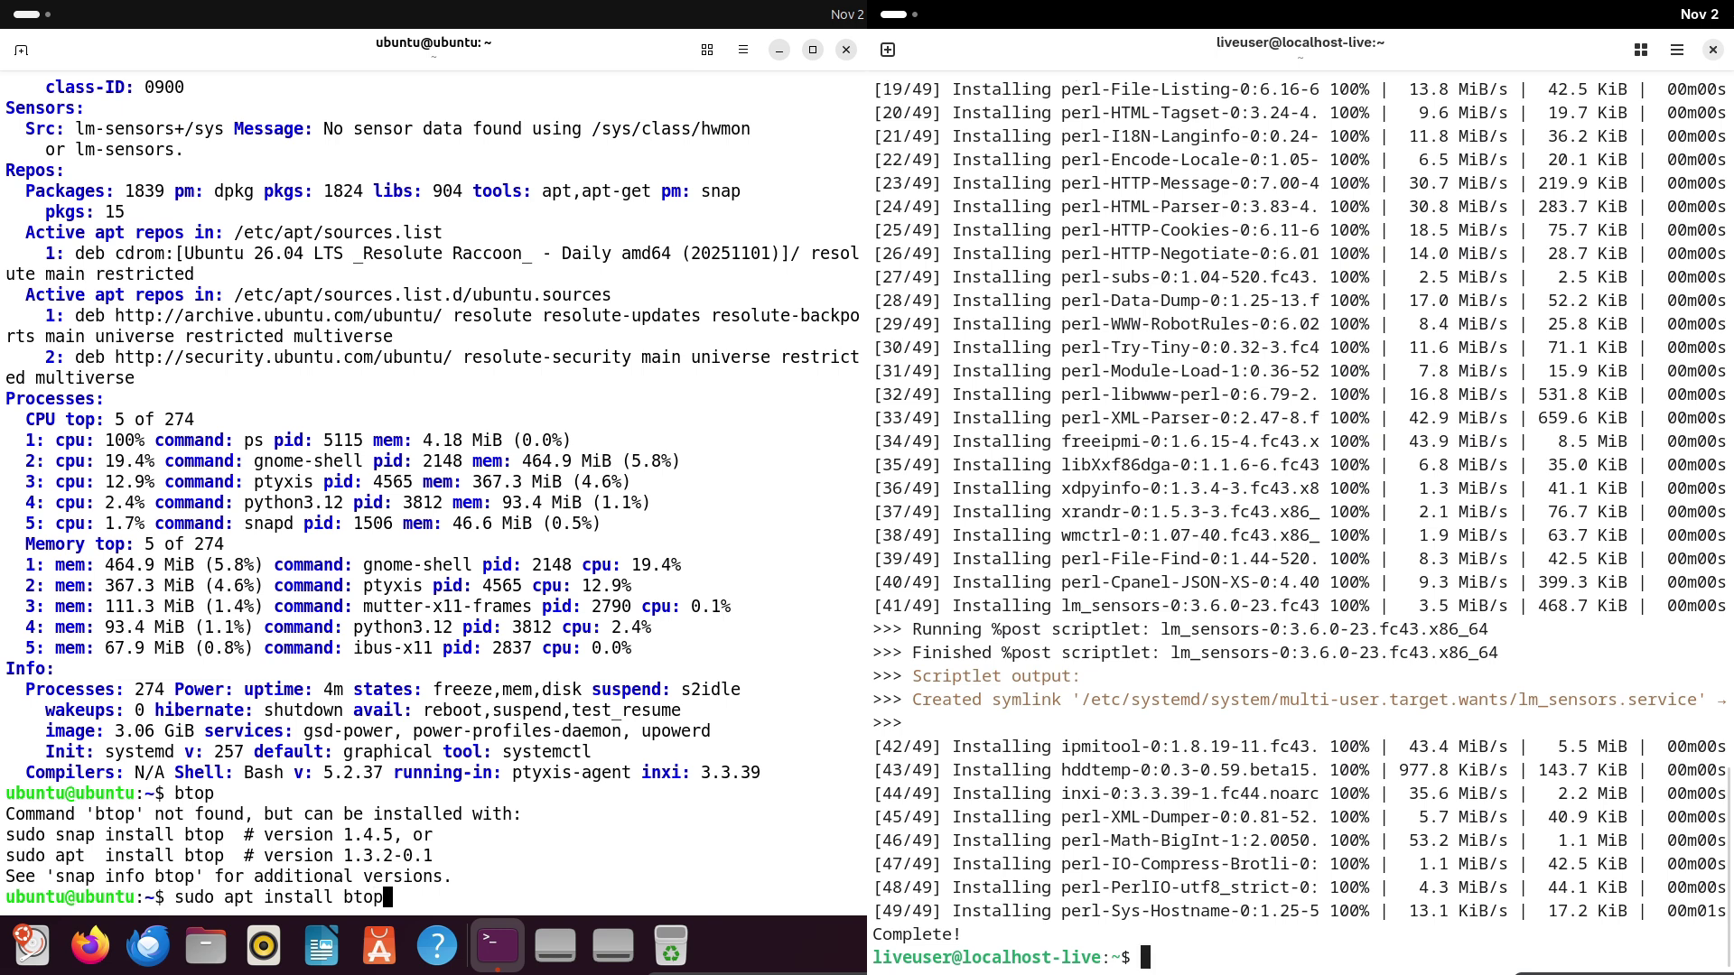
pyautogui.press('Return')
# Clear the Fedora terminal and run fastfetch.
pyautogui.write('clear')
pyautogui.press('Return')
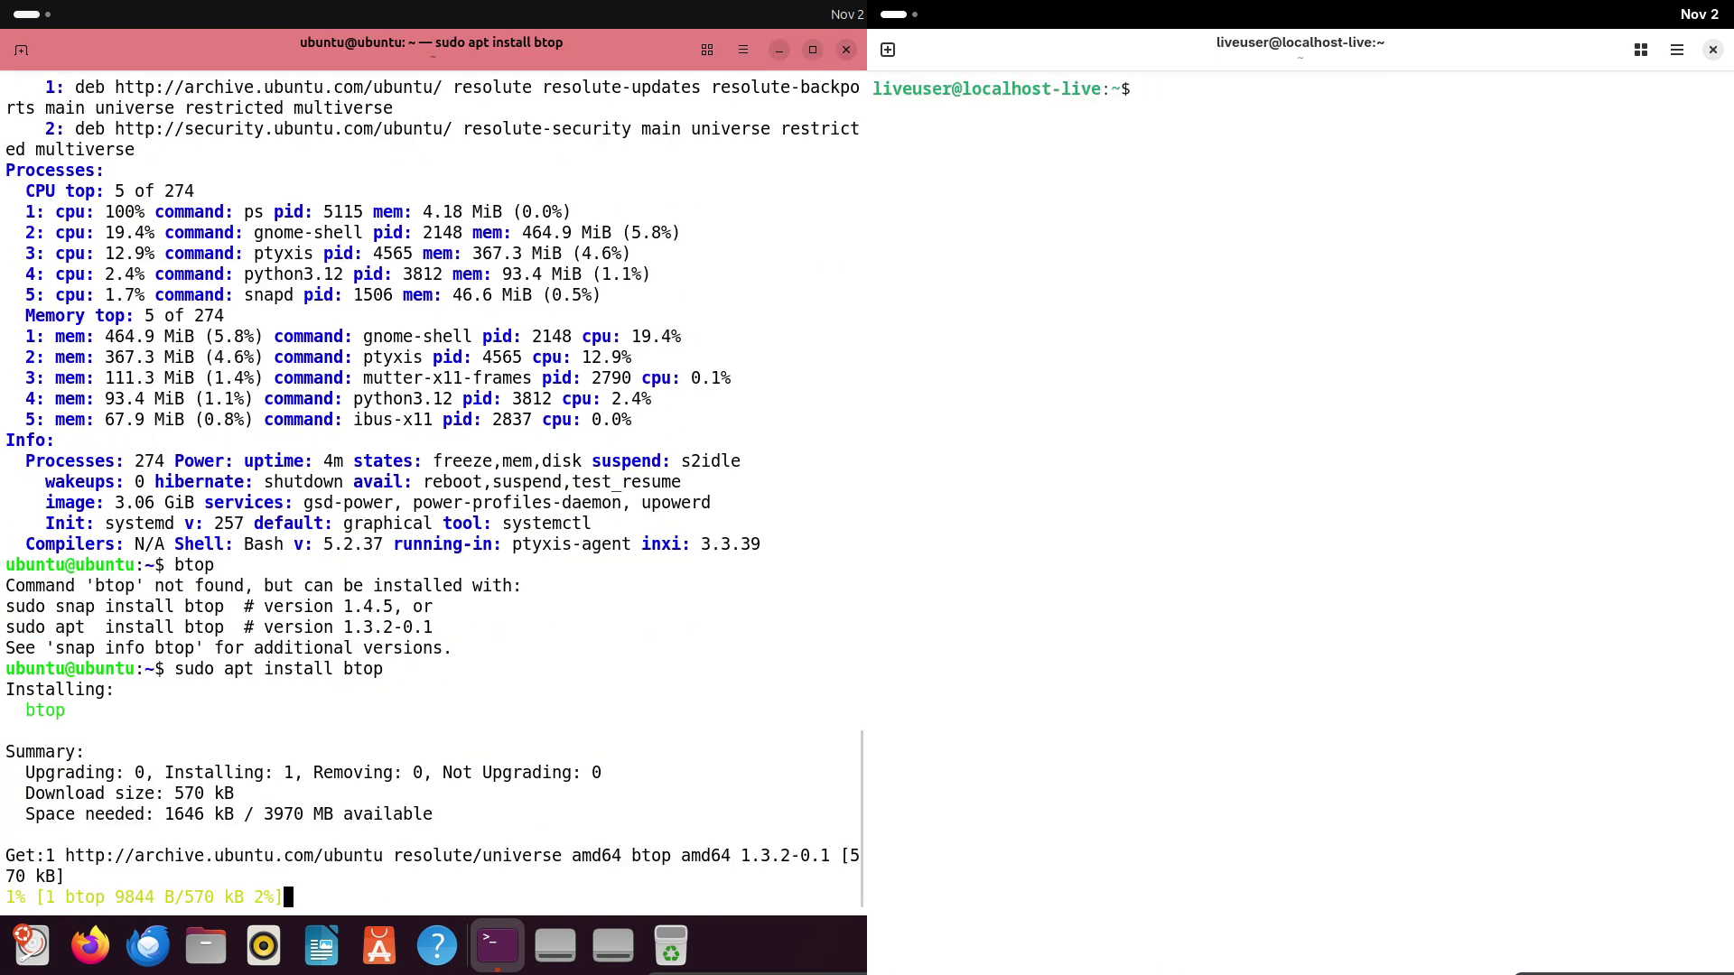
pyautogui.write('fastfet')
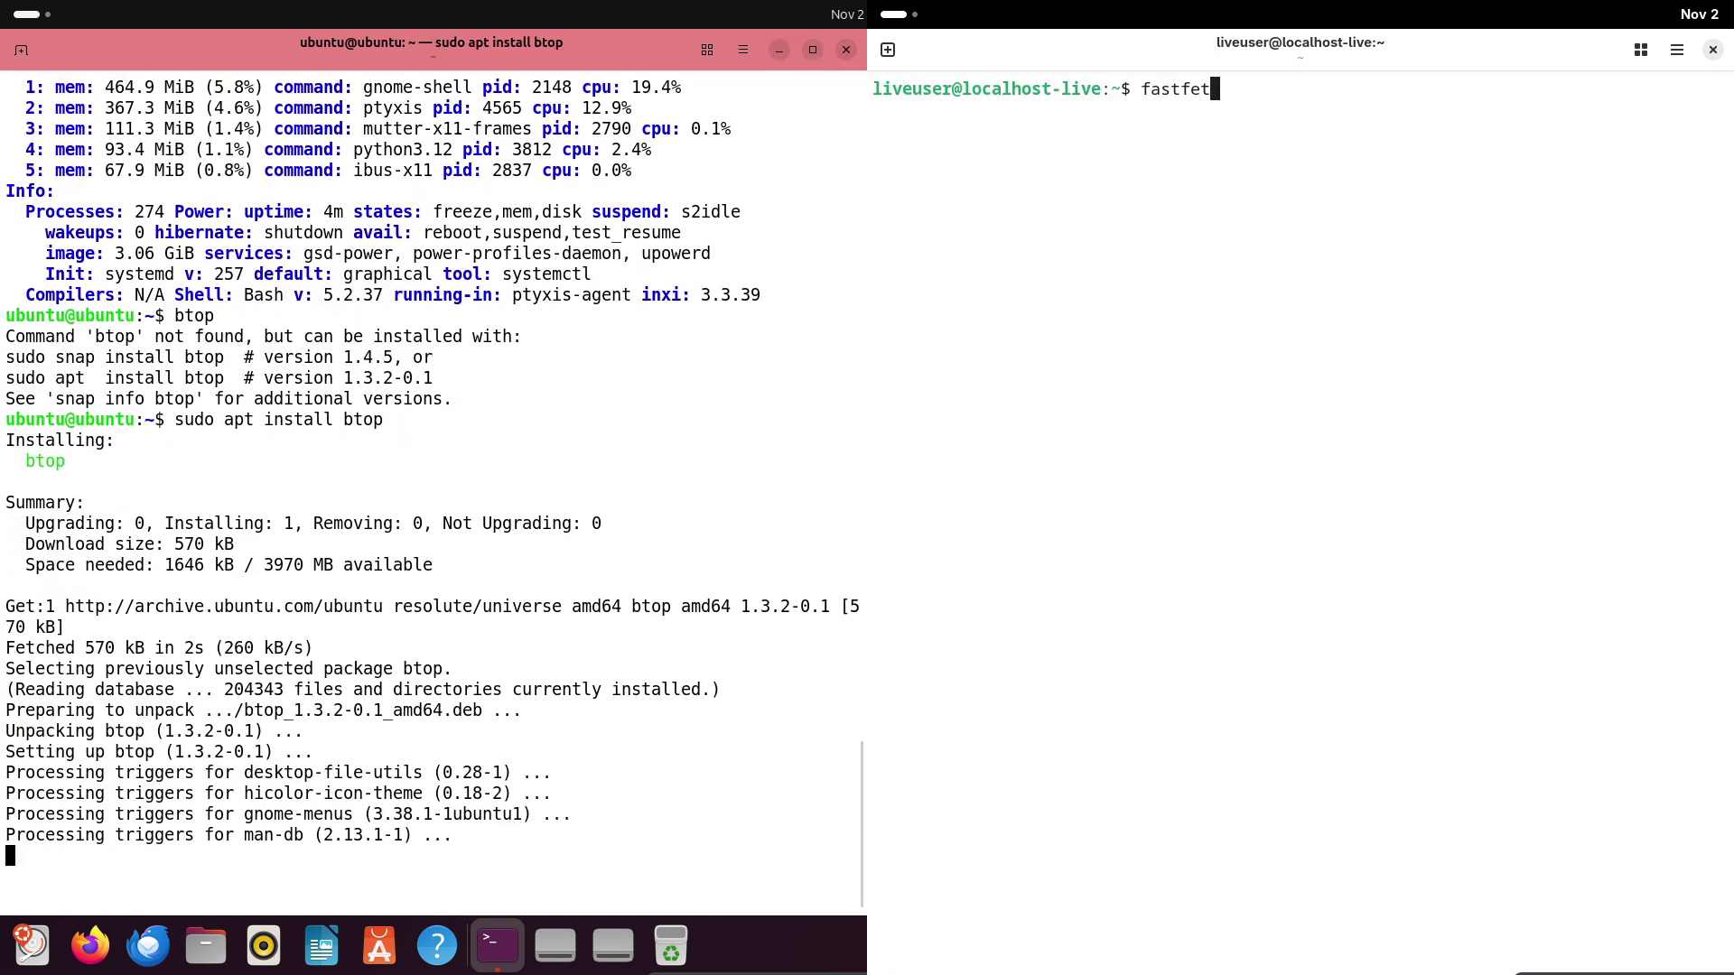
pyautogui.write('ch')
pyautogui.press('Return')
# Start btop in the Ubuntu terminal and run cat /etc/issue in the Fedora terminal.
pyautogui.write('bti')
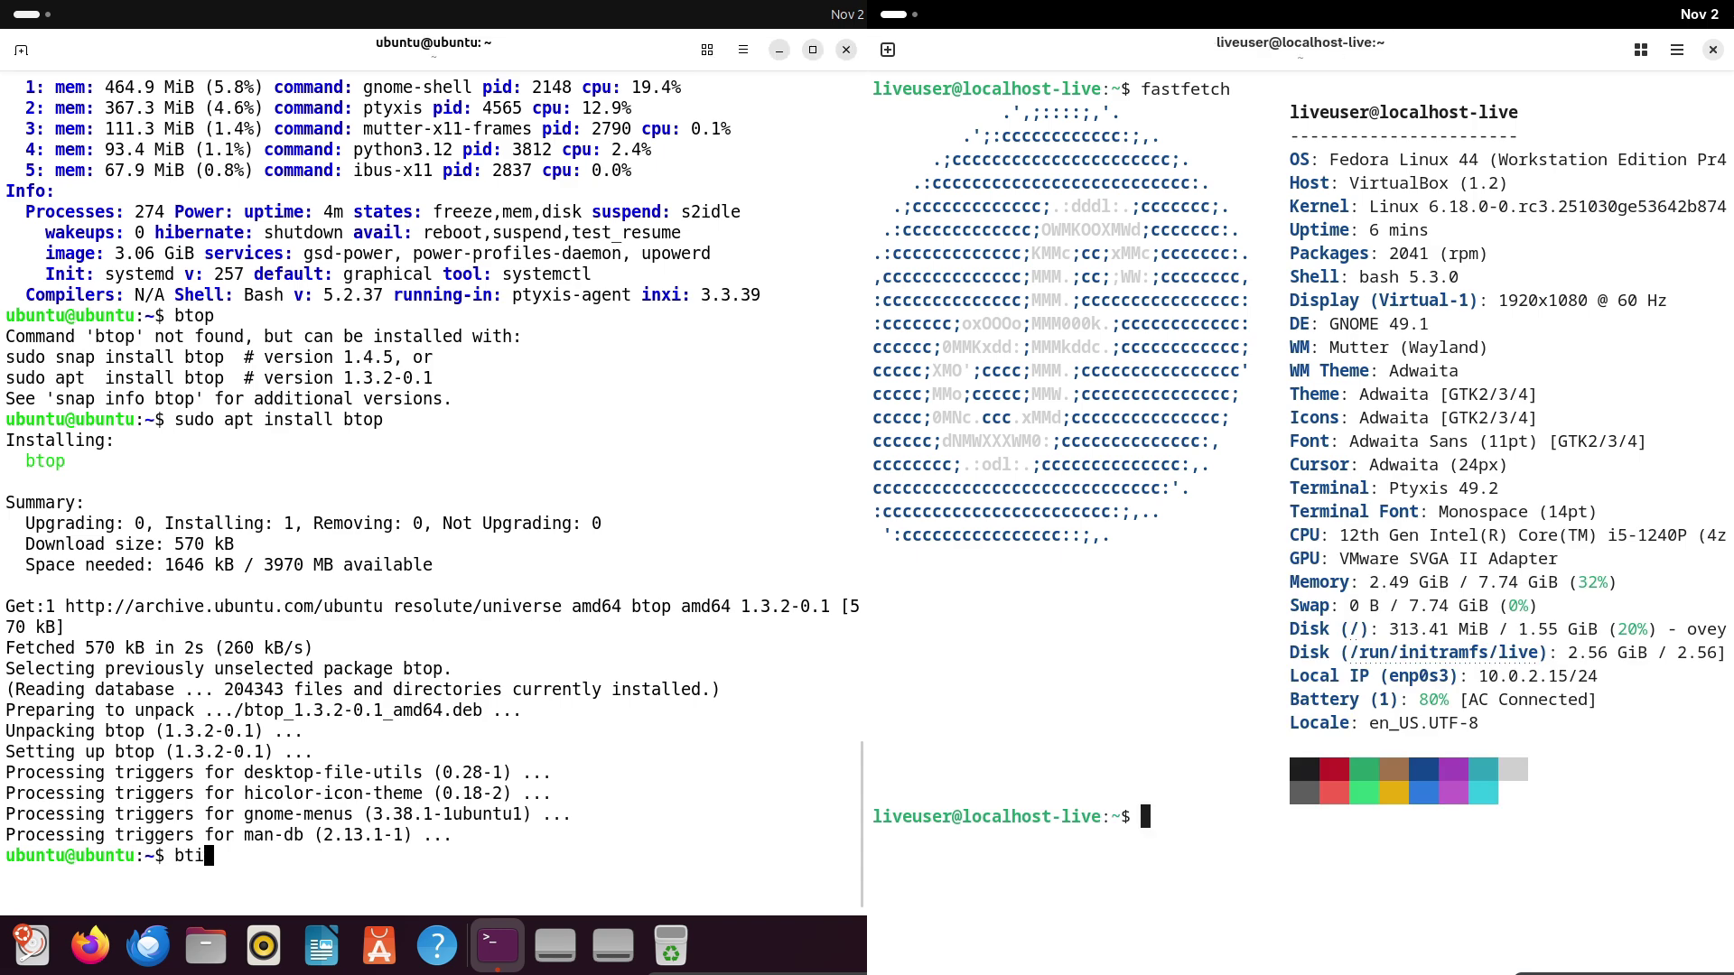
pyautogui.write('opcat /et')
pyautogui.press('Return')
pyautogui.write('c/')
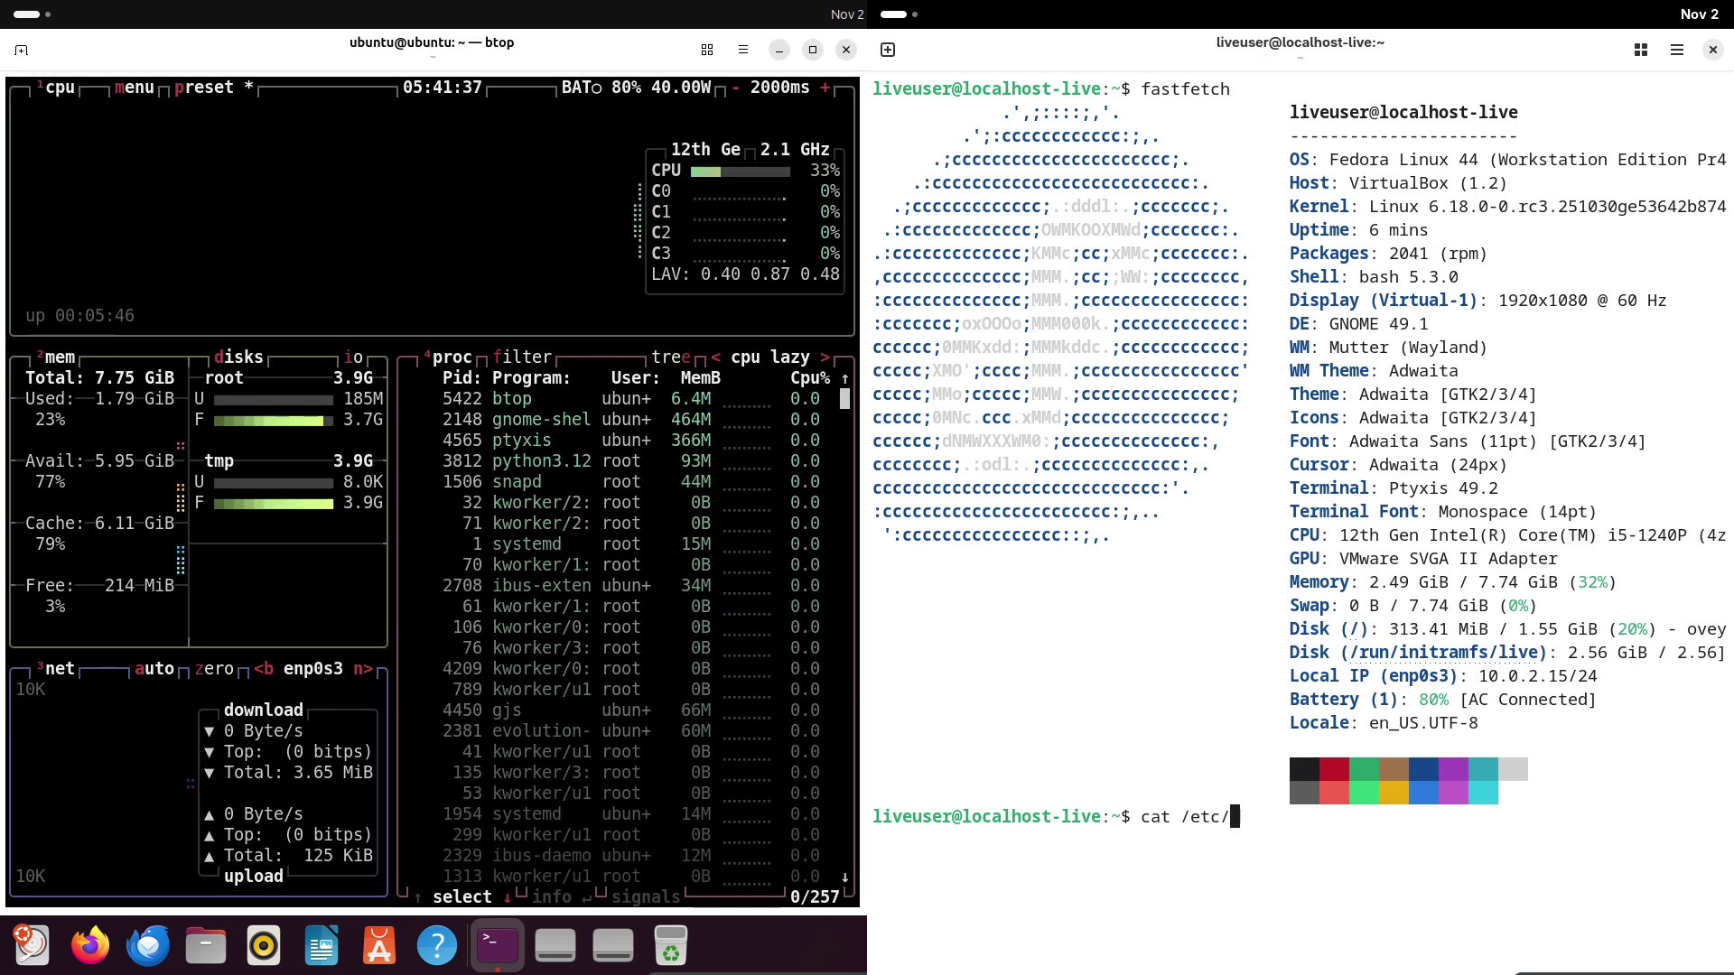
# Run python3 --version in the Fedora terminal and look through btop's process list in Ubuntu.
pyautogui.write('python3')
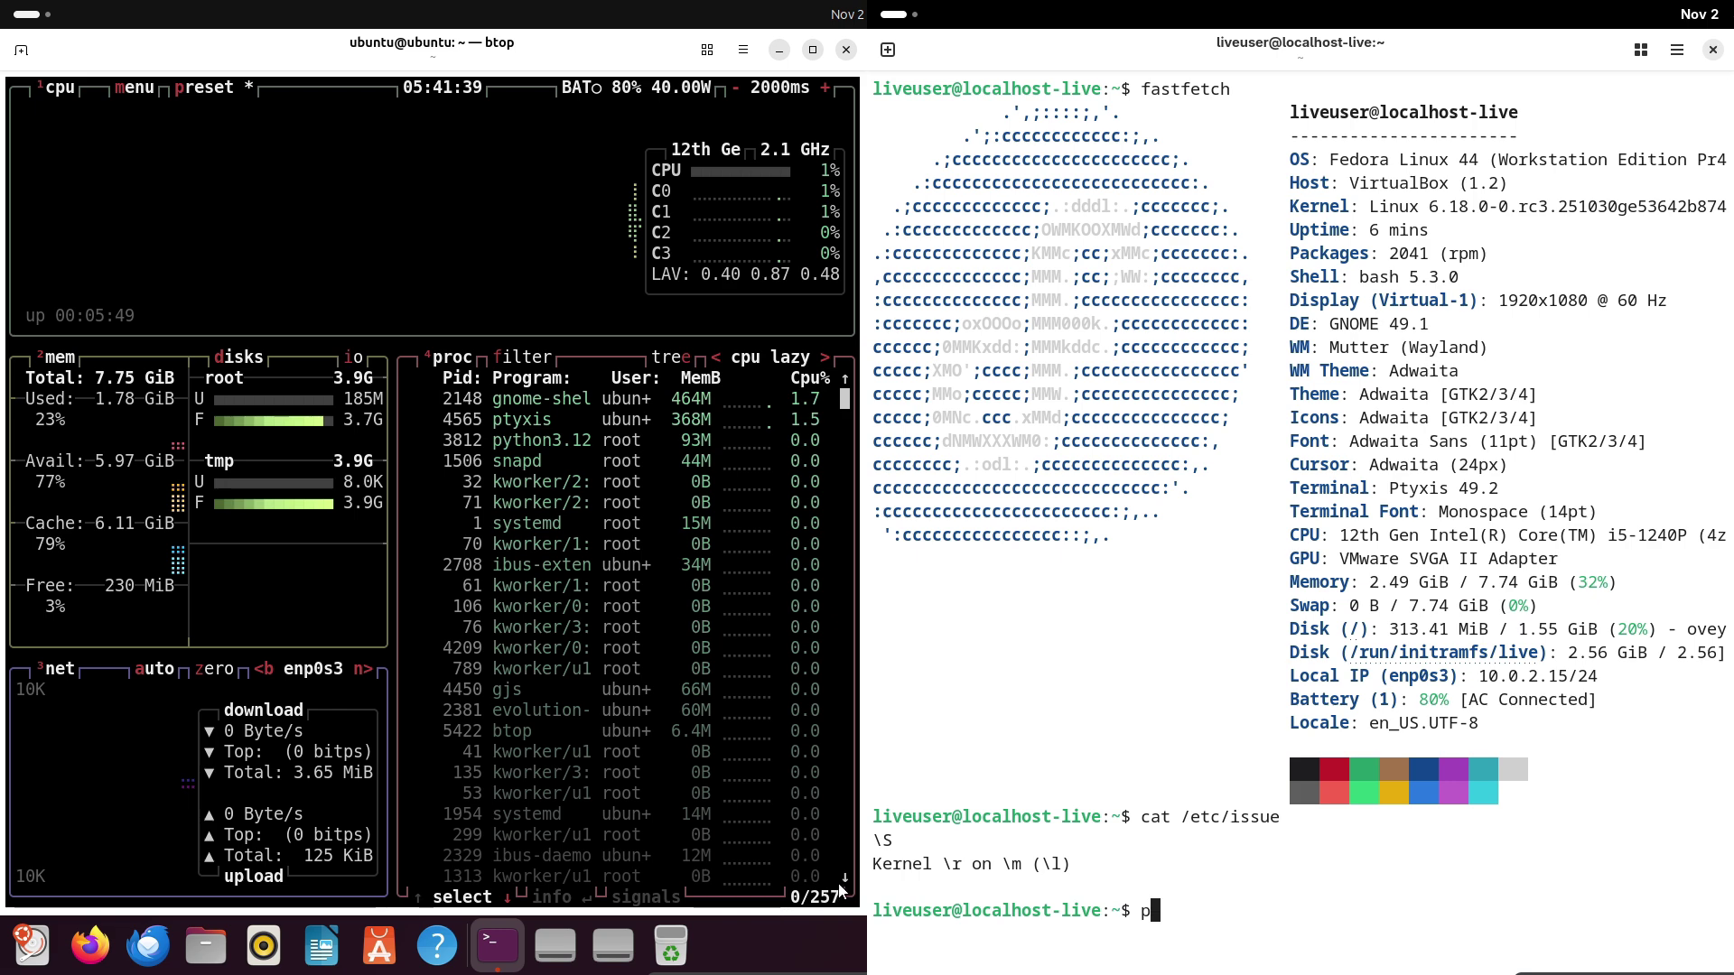
pyautogui.scroll(-15, 845, 881)
pyautogui.write('--ver')
pyautogui.scroll(-15, 844, 884)
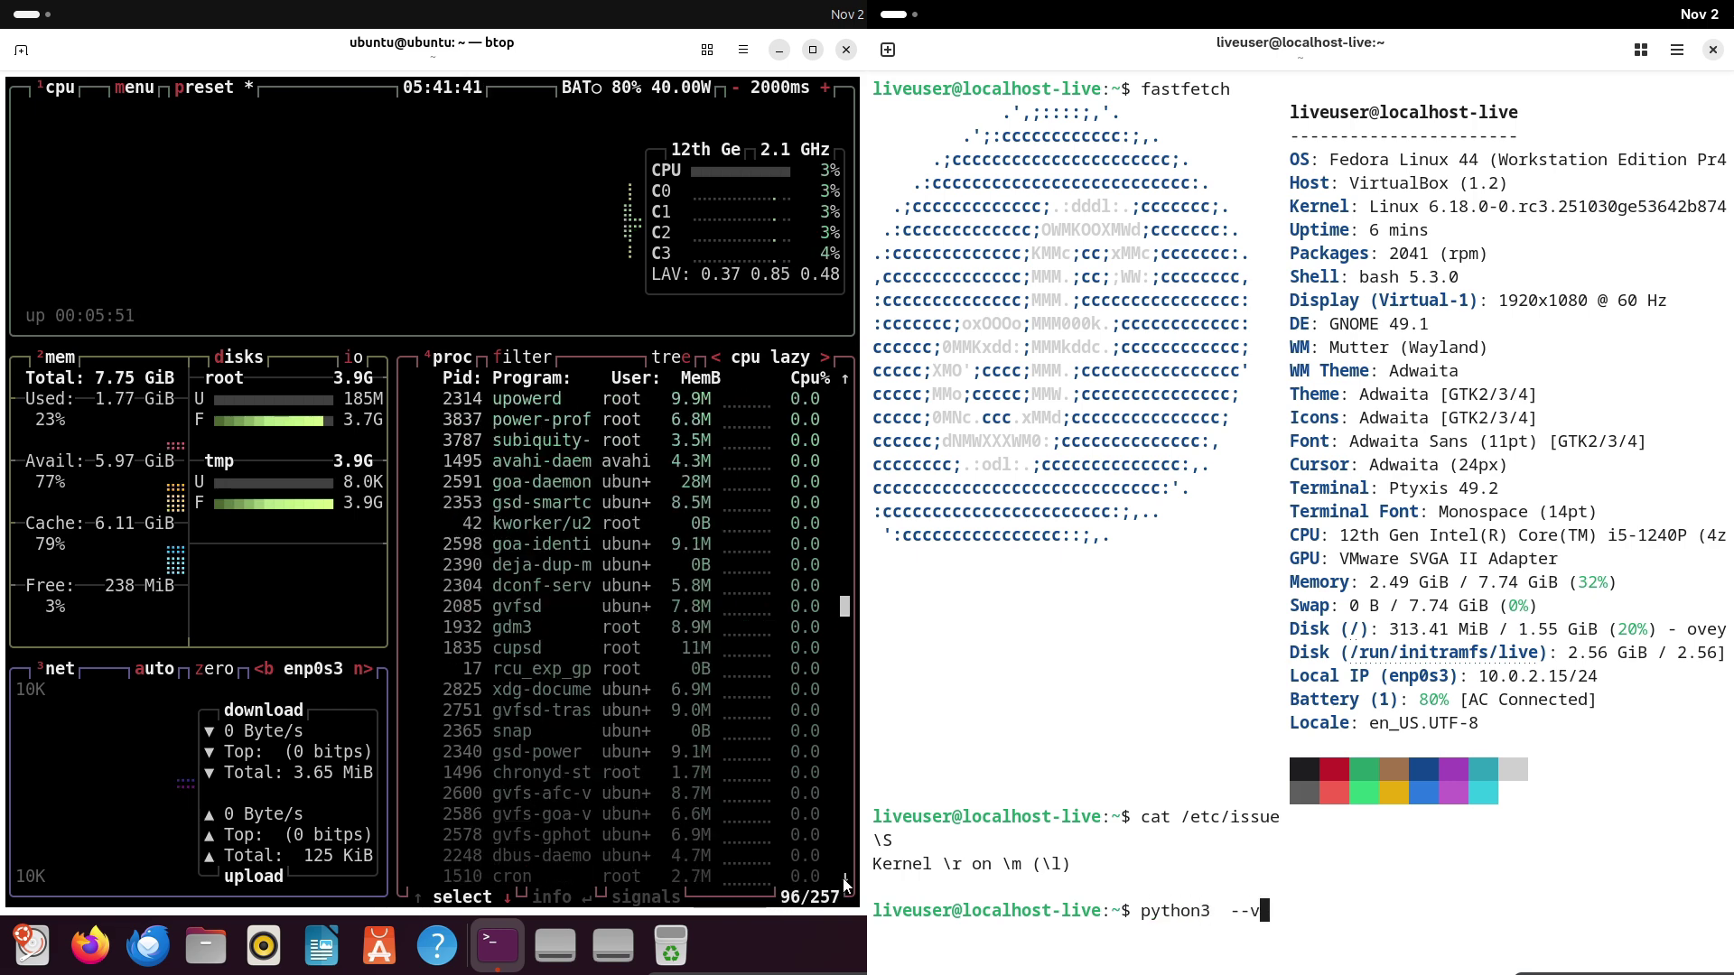
pyautogui.write('sion')
pyautogui.press('Return')
pyautogui.scroll(-15, 844, 876)
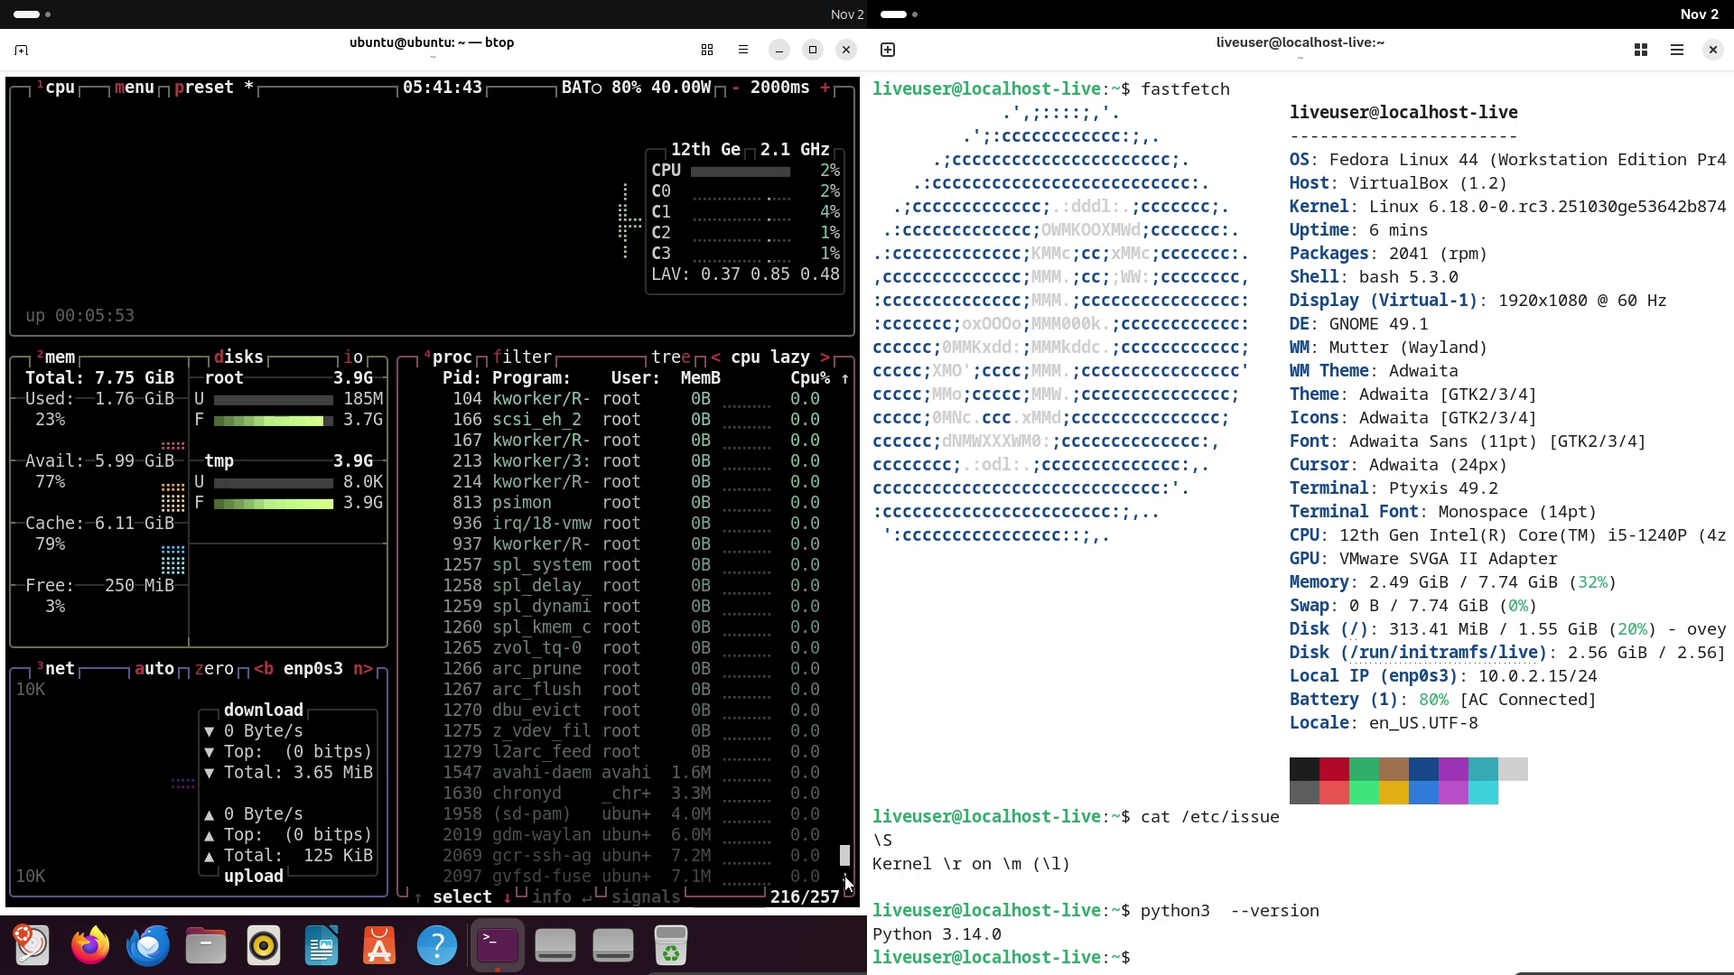
# Run inxi -sv8 in the cleared Fedora terminal and close the Ubuntu terminal along with its running btop process.
pyautogui.write('clear')
pyautogui.press('Return')
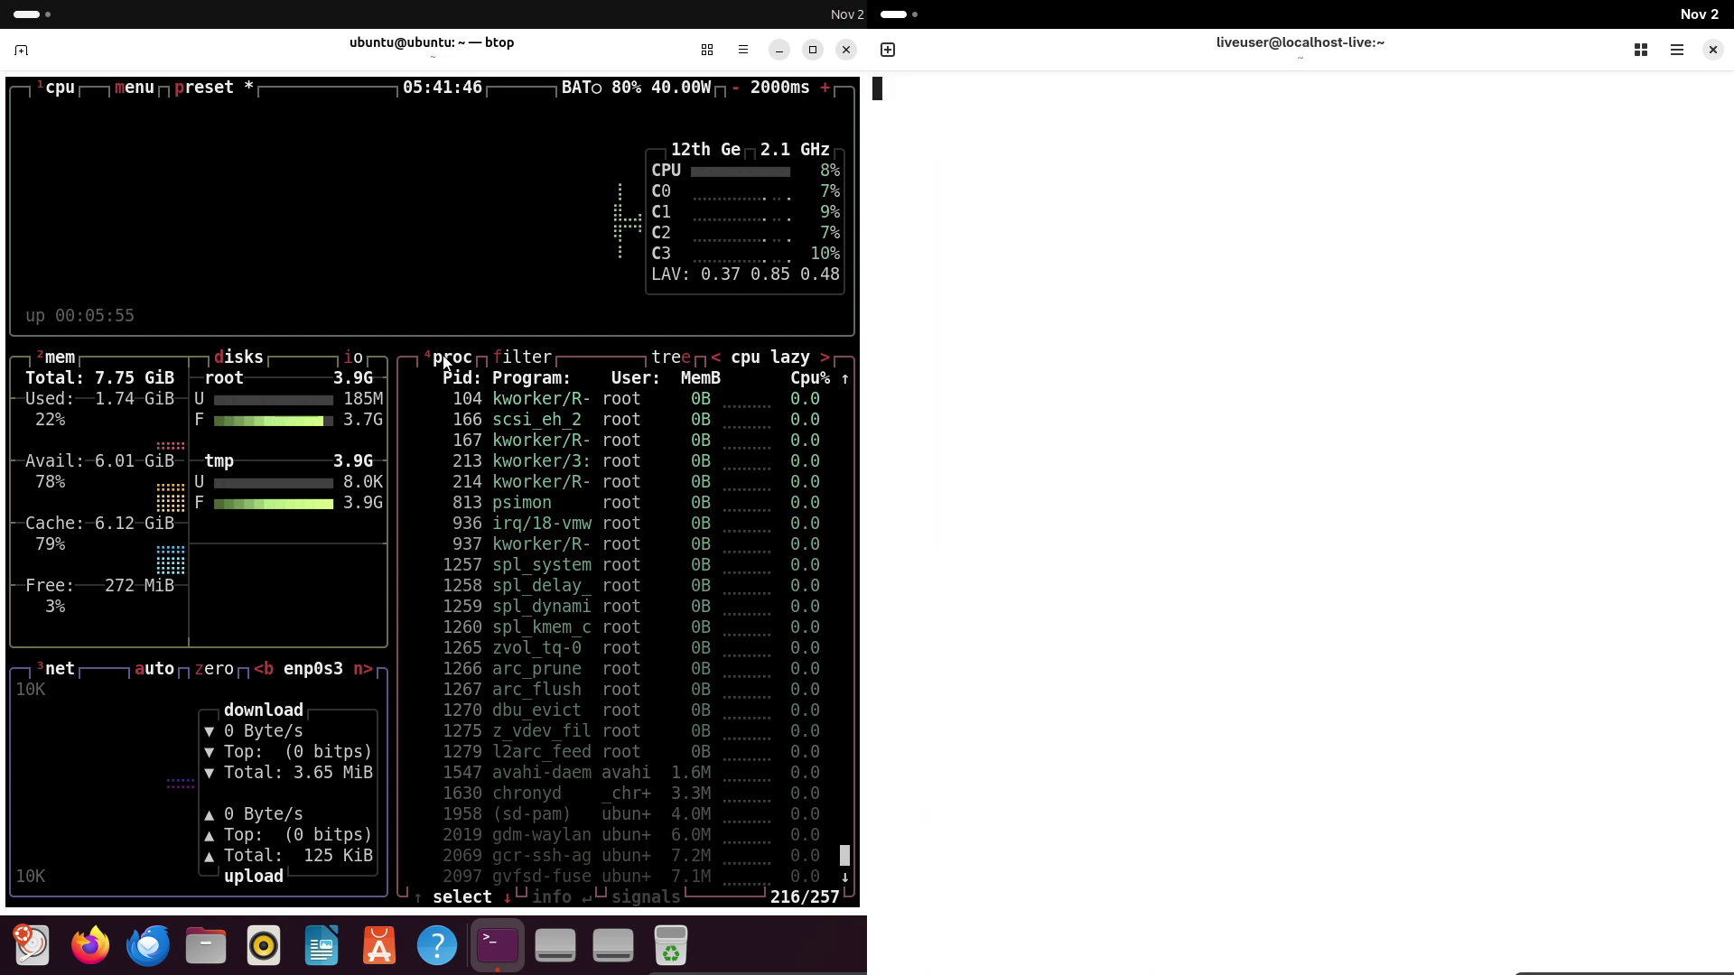
pyautogui.write('inxi -sv')
pyautogui.click(844, 51)
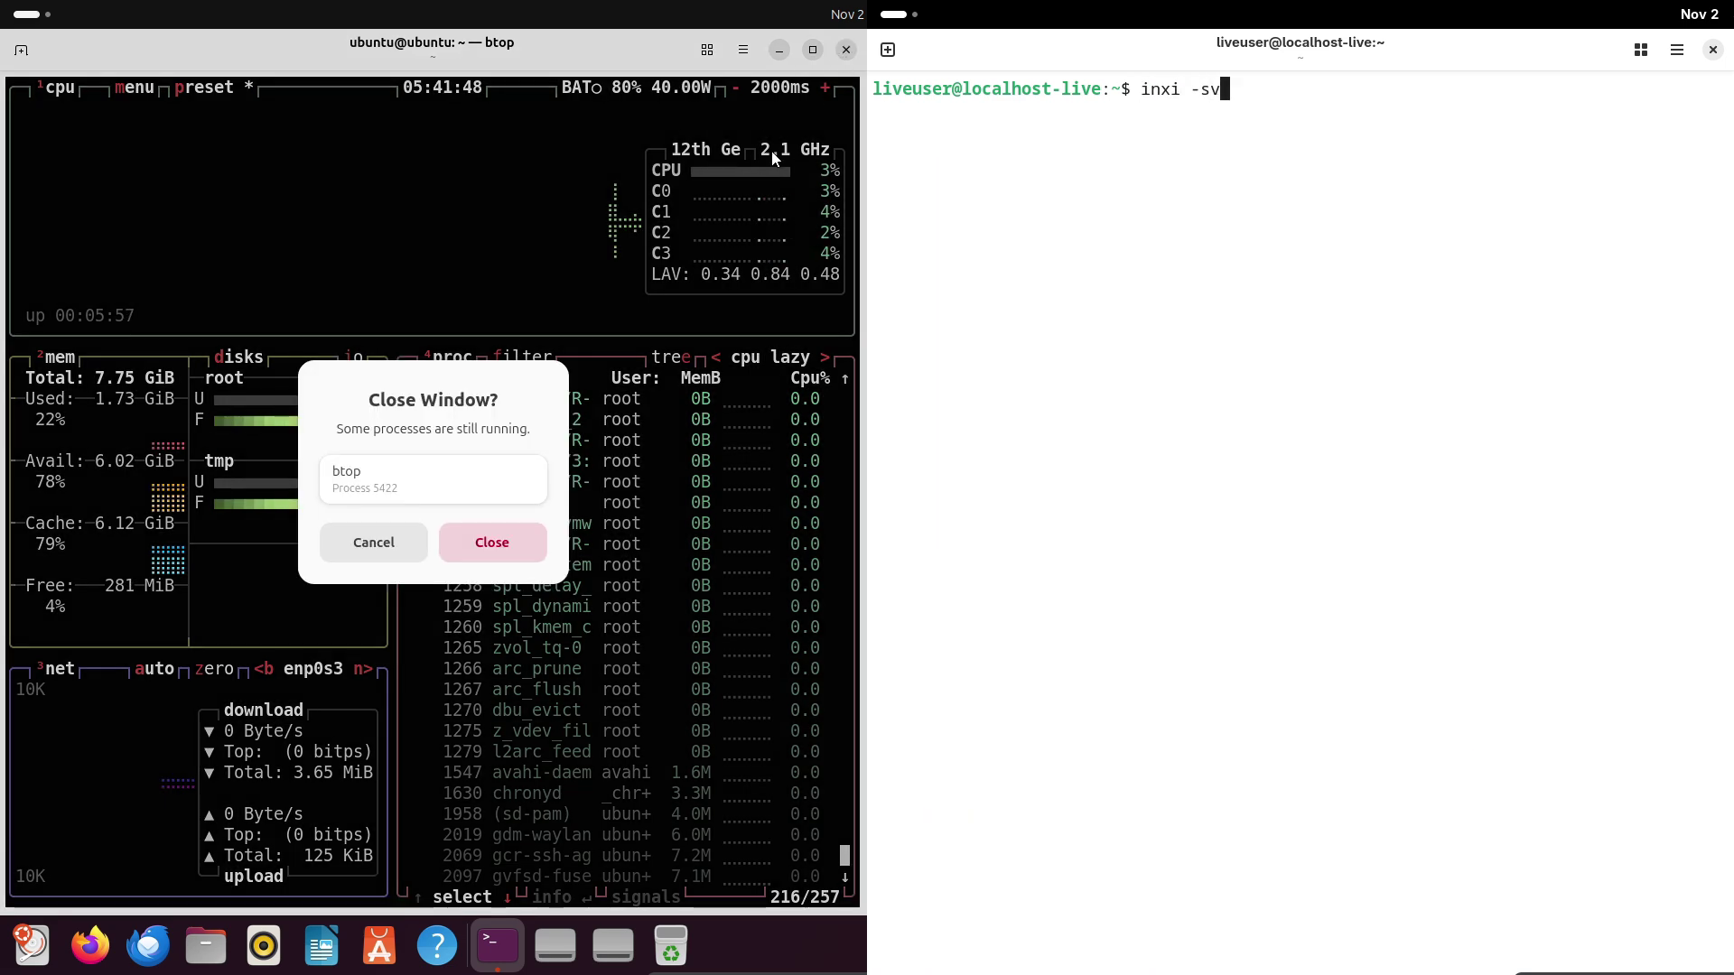
pyautogui.write('8')
pyautogui.click(475, 545)
pyautogui.press('Return')
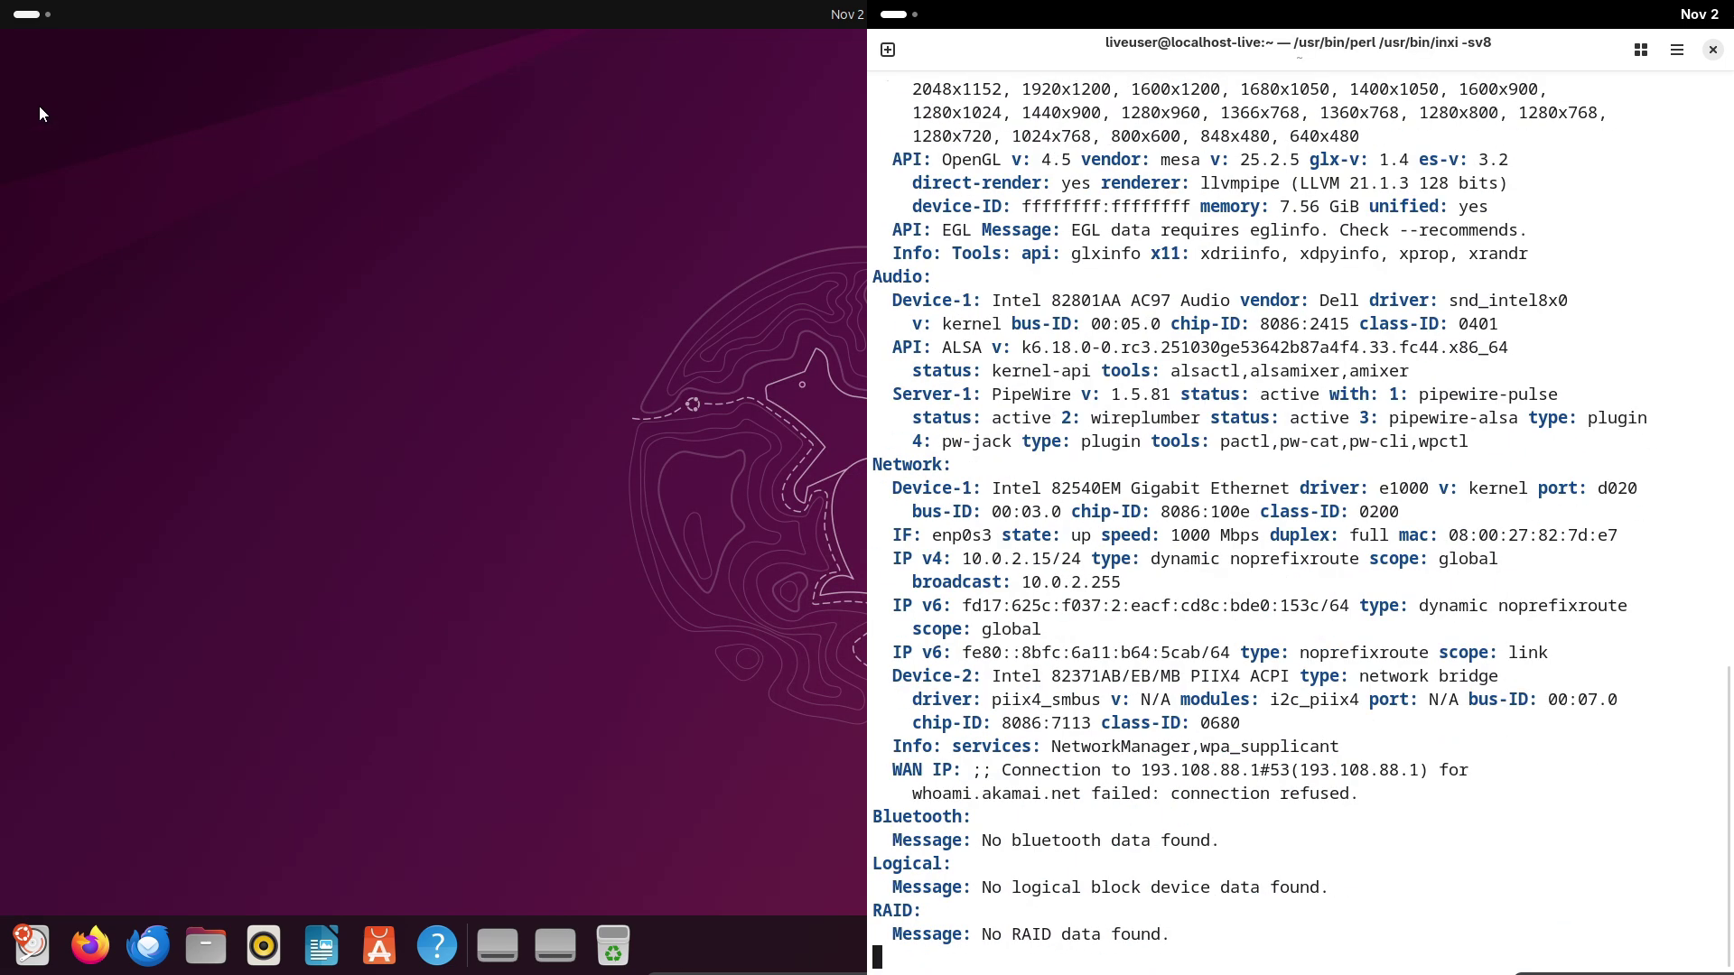
# Highlight the System section of Fedora's inxi report and launch the Ubuntu installer.
pyautogui.click(26, 15)
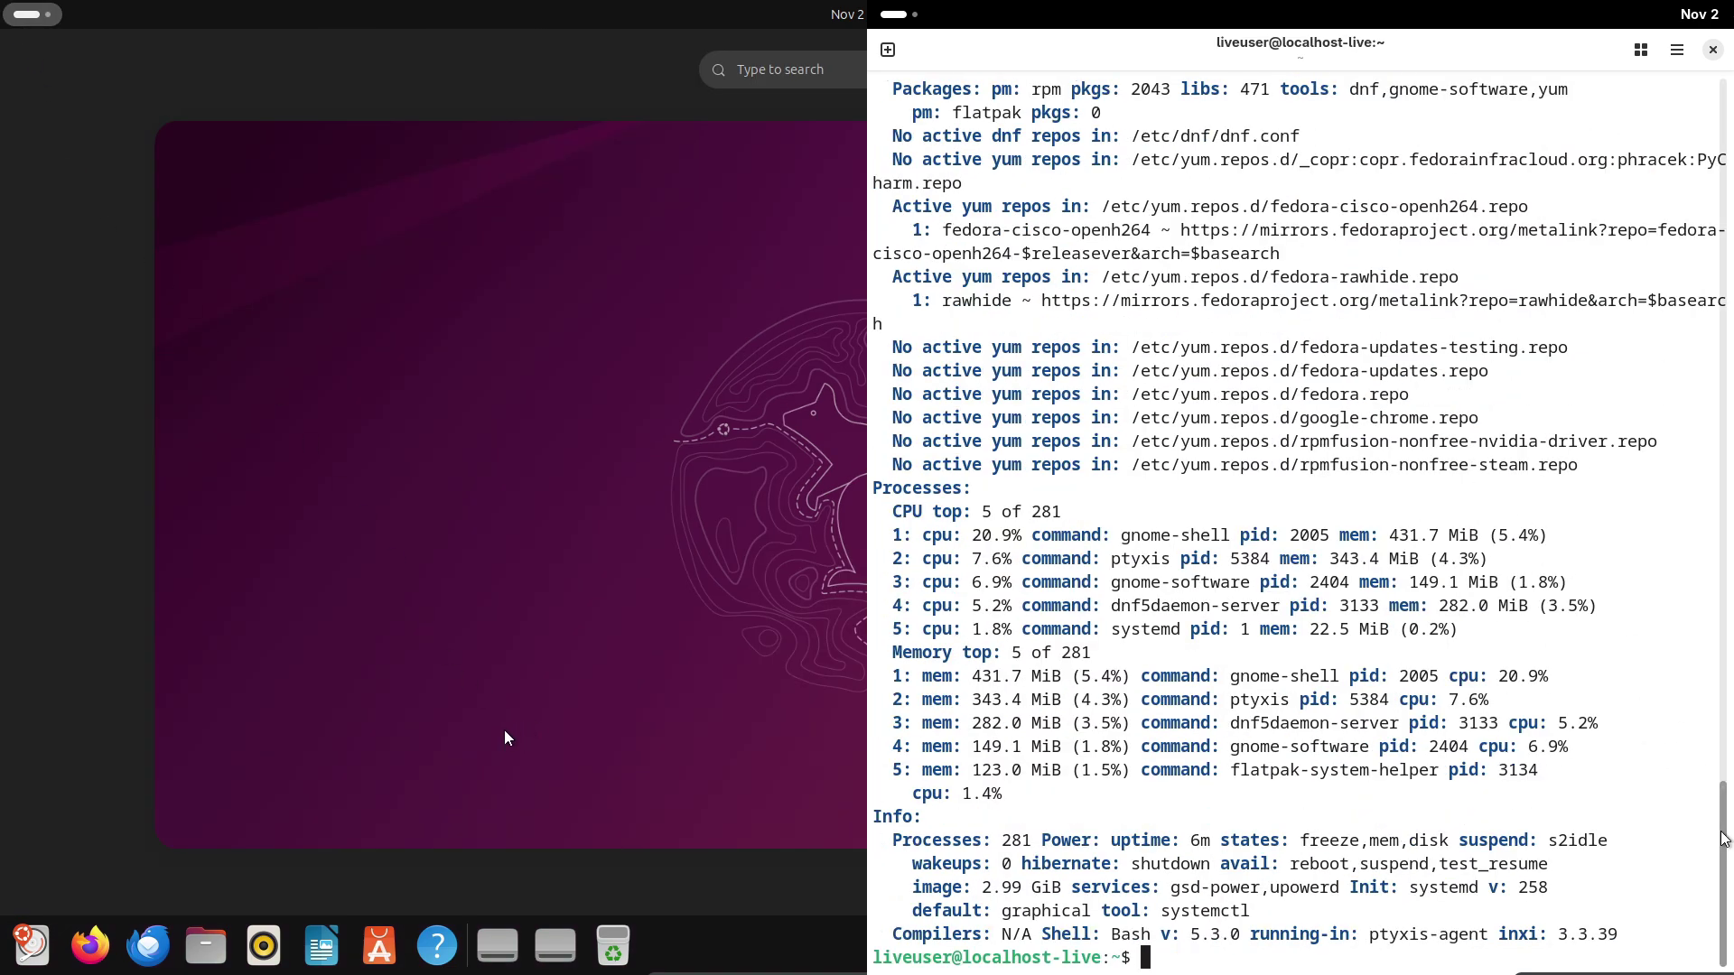
pyautogui.scroll(20, 1264, 505)
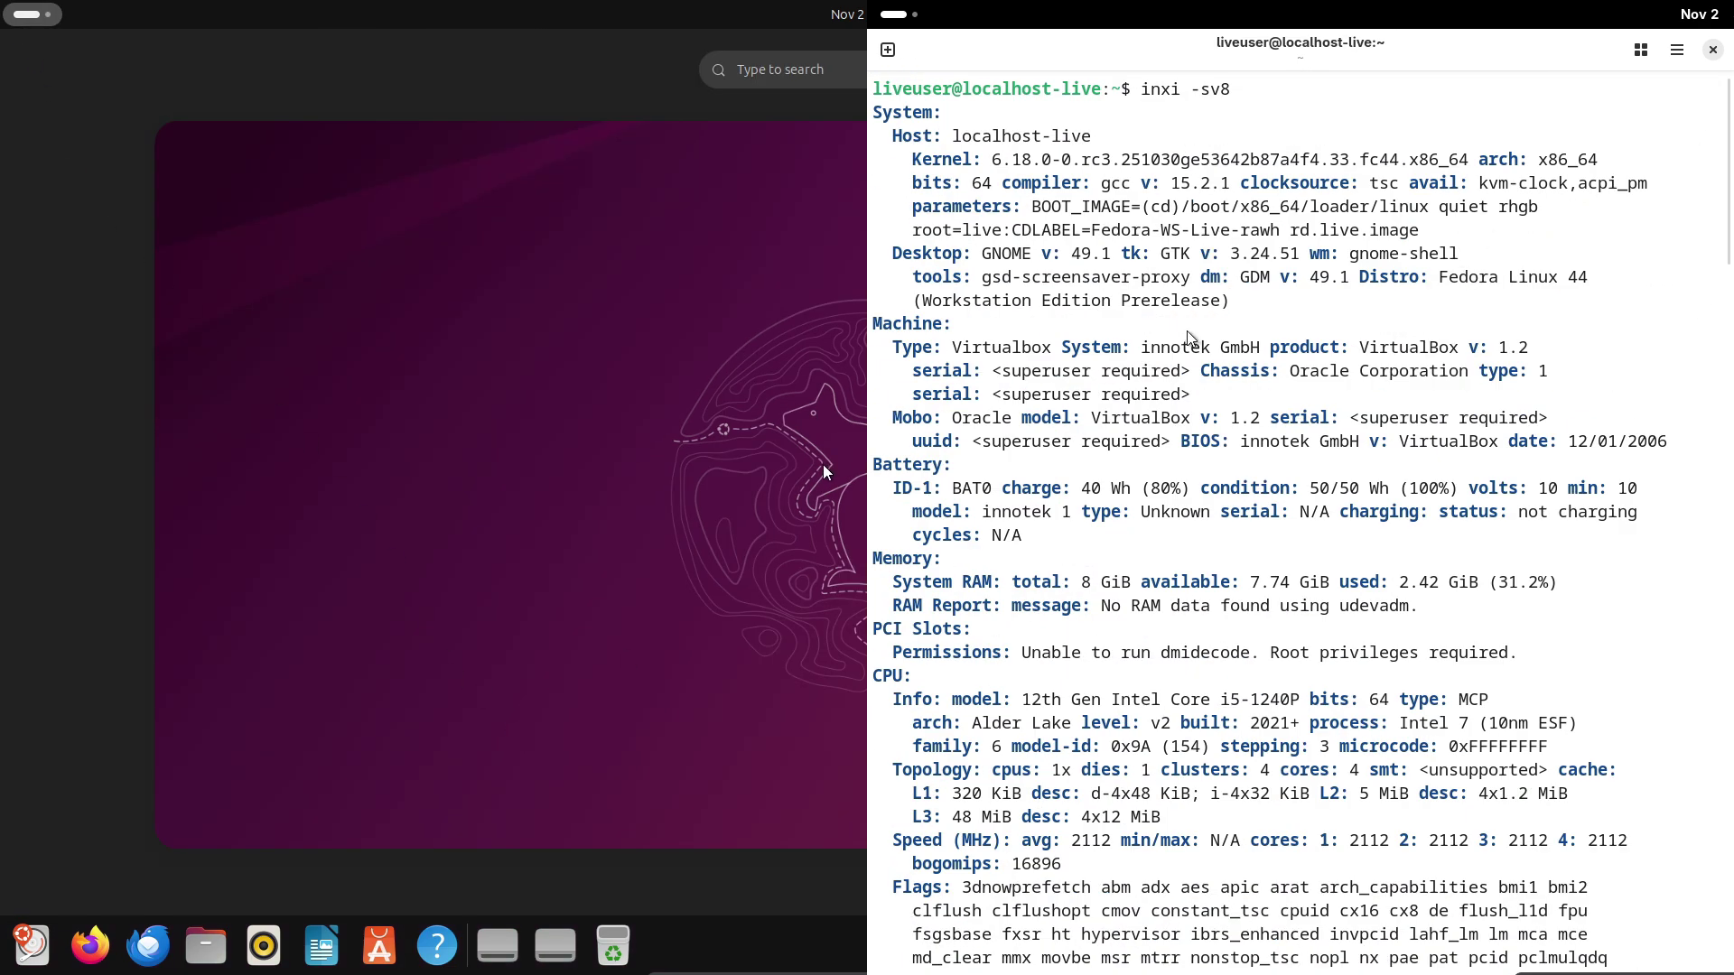
pyautogui.moveTo(1238, 311); pyautogui.dragTo(869, 127)
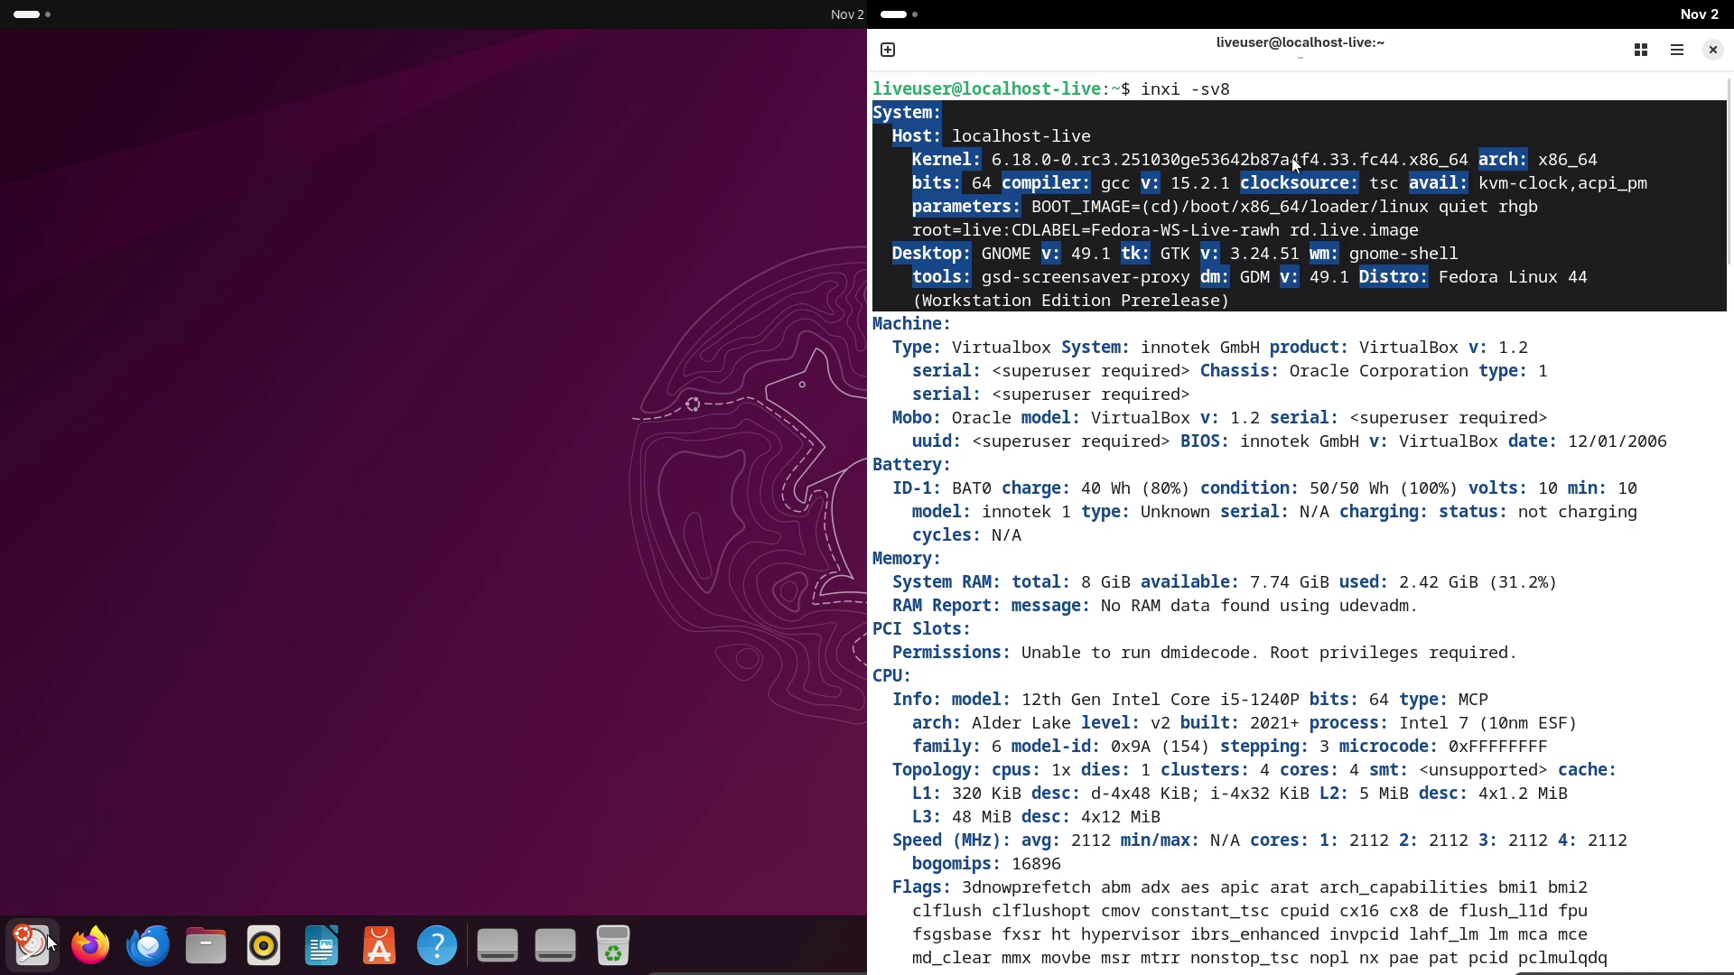
pyautogui.click(50, 942)
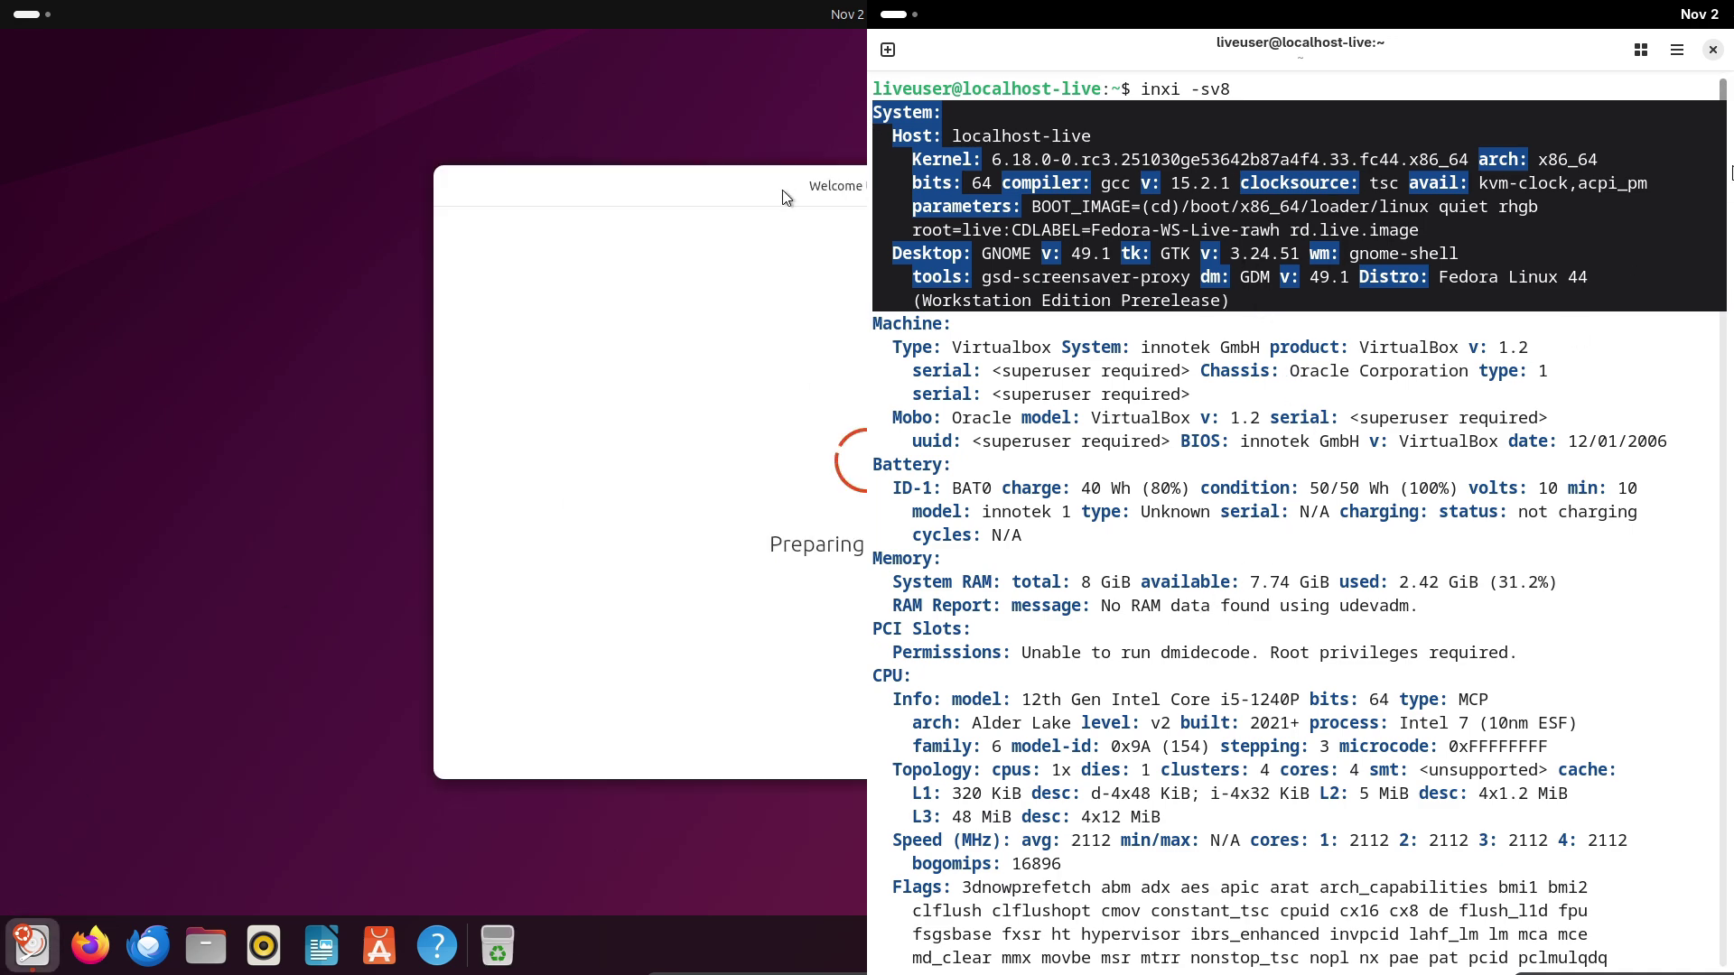
# Move the Ubuntu installer window fully into the visible part of the desktop and highlight the Graphics section of Fedora's inxi report.
pyautogui.moveTo(782, 189); pyautogui.dragTo(513, 183)
pyautogui.moveTo(1724, 167); pyautogui.dragTo(1724, 192)
pyautogui.moveTo(513, 182); pyautogui.dragTo(491, 180)
pyautogui.moveTo(1724, 192); pyautogui.dragTo(1725, 196)
pyautogui.moveTo(492, 180); pyautogui.dragTo(360, 178)
pyautogui.moveTo(1724, 196); pyautogui.dragTo(1724, 212)
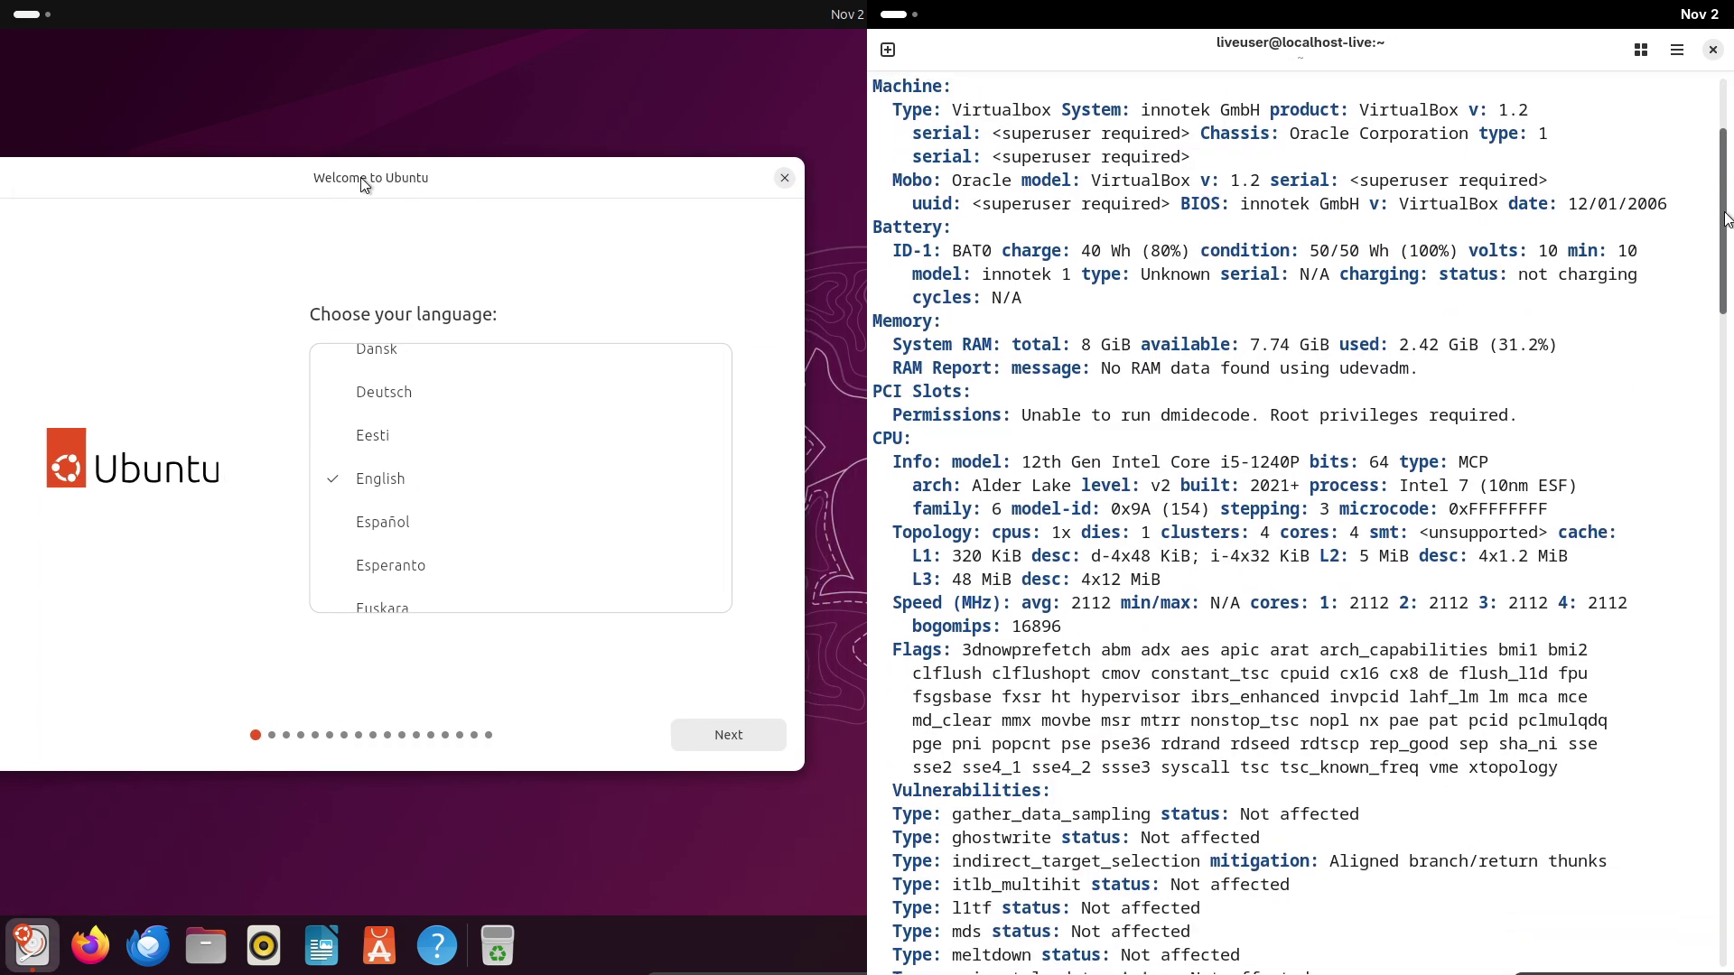
pyautogui.moveTo(360, 178); pyautogui.dragTo(1, 178)
pyautogui.moveTo(1725, 213); pyautogui.dragTo(1724, 274)
pyautogui.moveTo(1, 178); pyautogui.dragTo(1, 178)
pyautogui.moveTo(1724, 274); pyautogui.dragTo(1724, 397)
pyautogui.moveTo(164, 181); pyautogui.dragTo(592, 158)
pyautogui.moveTo(1724, 396); pyautogui.dragTo(1725, 419)
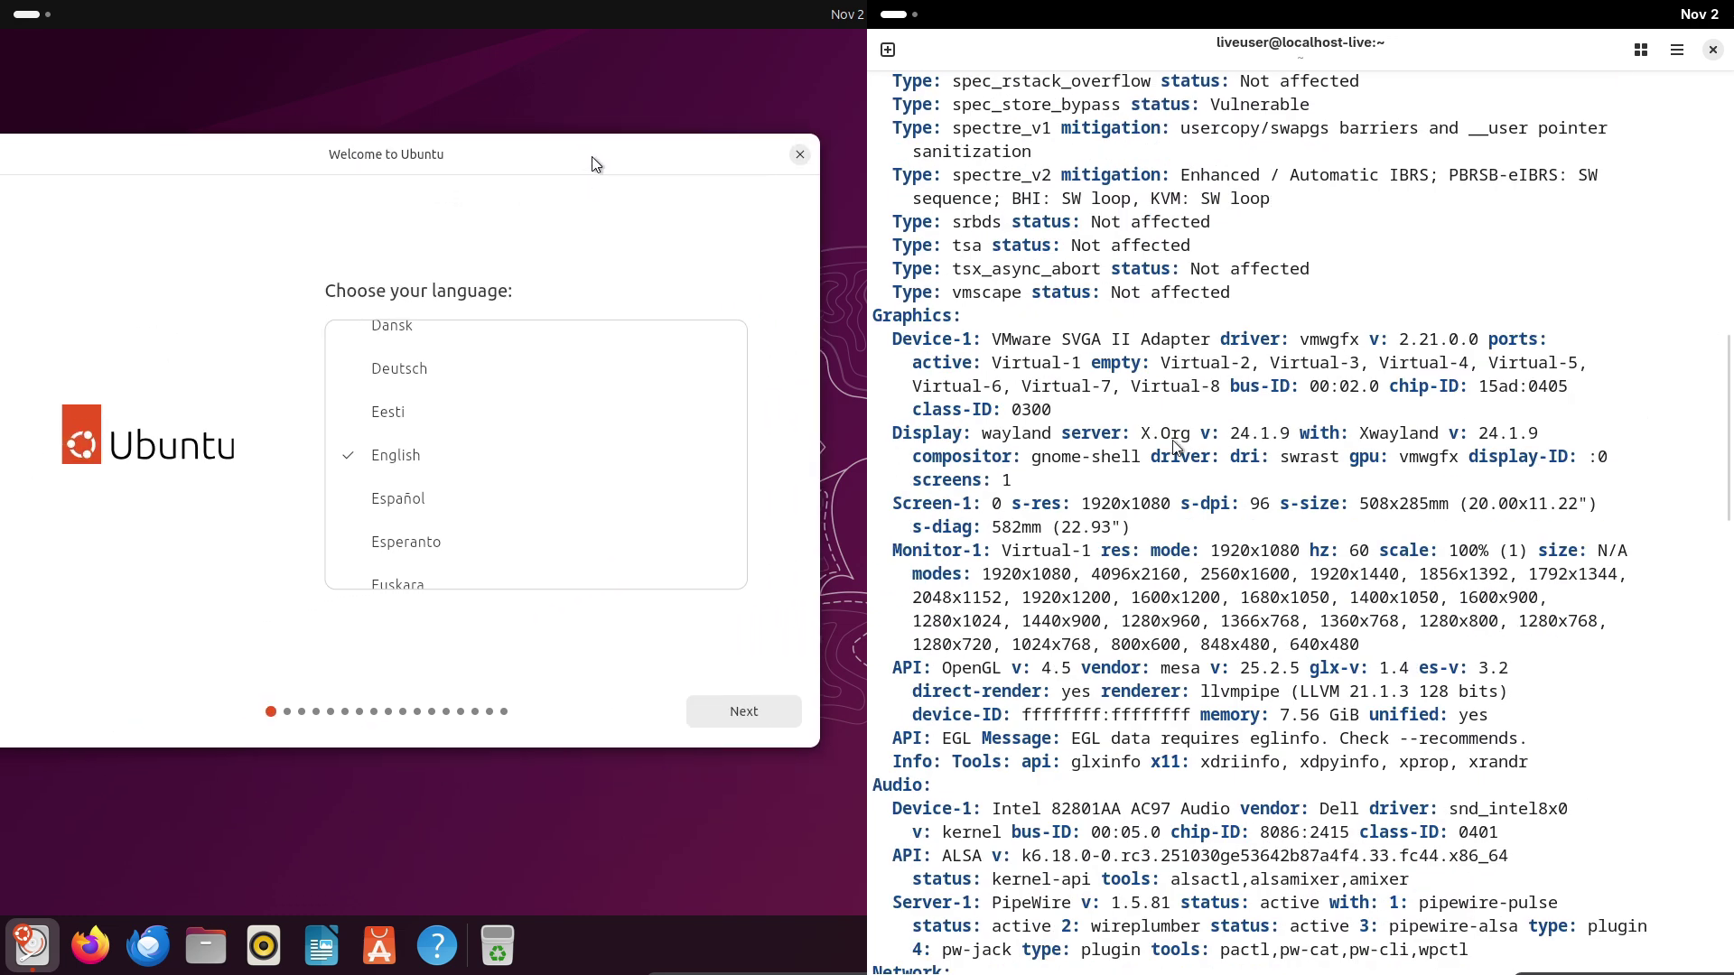
pyautogui.moveTo(591, 157); pyautogui.dragTo(637, 136)
pyautogui.moveTo(873, 315); pyautogui.dragTo(989, 369)
pyautogui.moveTo(637, 135); pyautogui.dragTo(638, 142)
pyautogui.moveTo(989, 369); pyautogui.dragTo(1536, 761)
# Continue the Ubuntu installer with English and look through its Seeing, Hearing and Typing accessibility options.
pyautogui.click(790, 695)
pyautogui.click(747, 371)
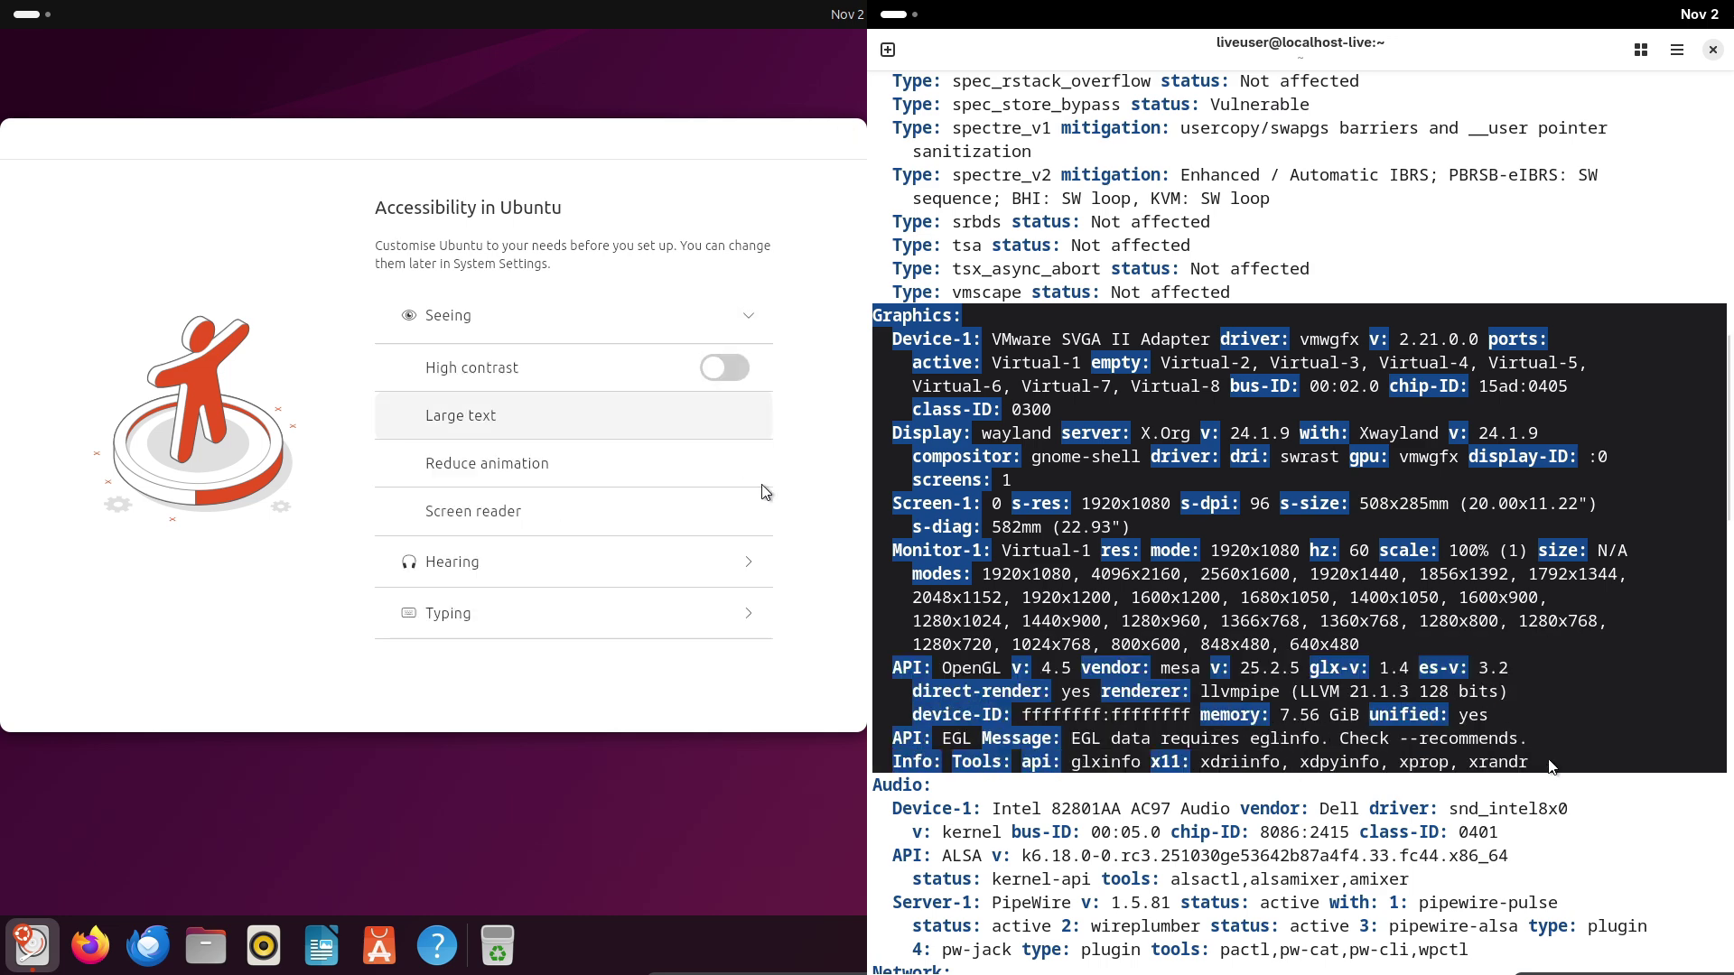
pyautogui.click(759, 561)
pyautogui.click(750, 498)
pyautogui.moveTo(1723, 397); pyautogui.dragTo(1723, 508)
pyautogui.click(750, 567)
pyautogui.click(750, 602)
# Highlight the Audio section of Fedora's inxi report and advance the Ubuntu installer to the installation type, keeping the English (US) keyboard.
pyautogui.moveTo(876, 248); pyautogui.dragTo(1553, 417)
pyautogui.click(782, 694)
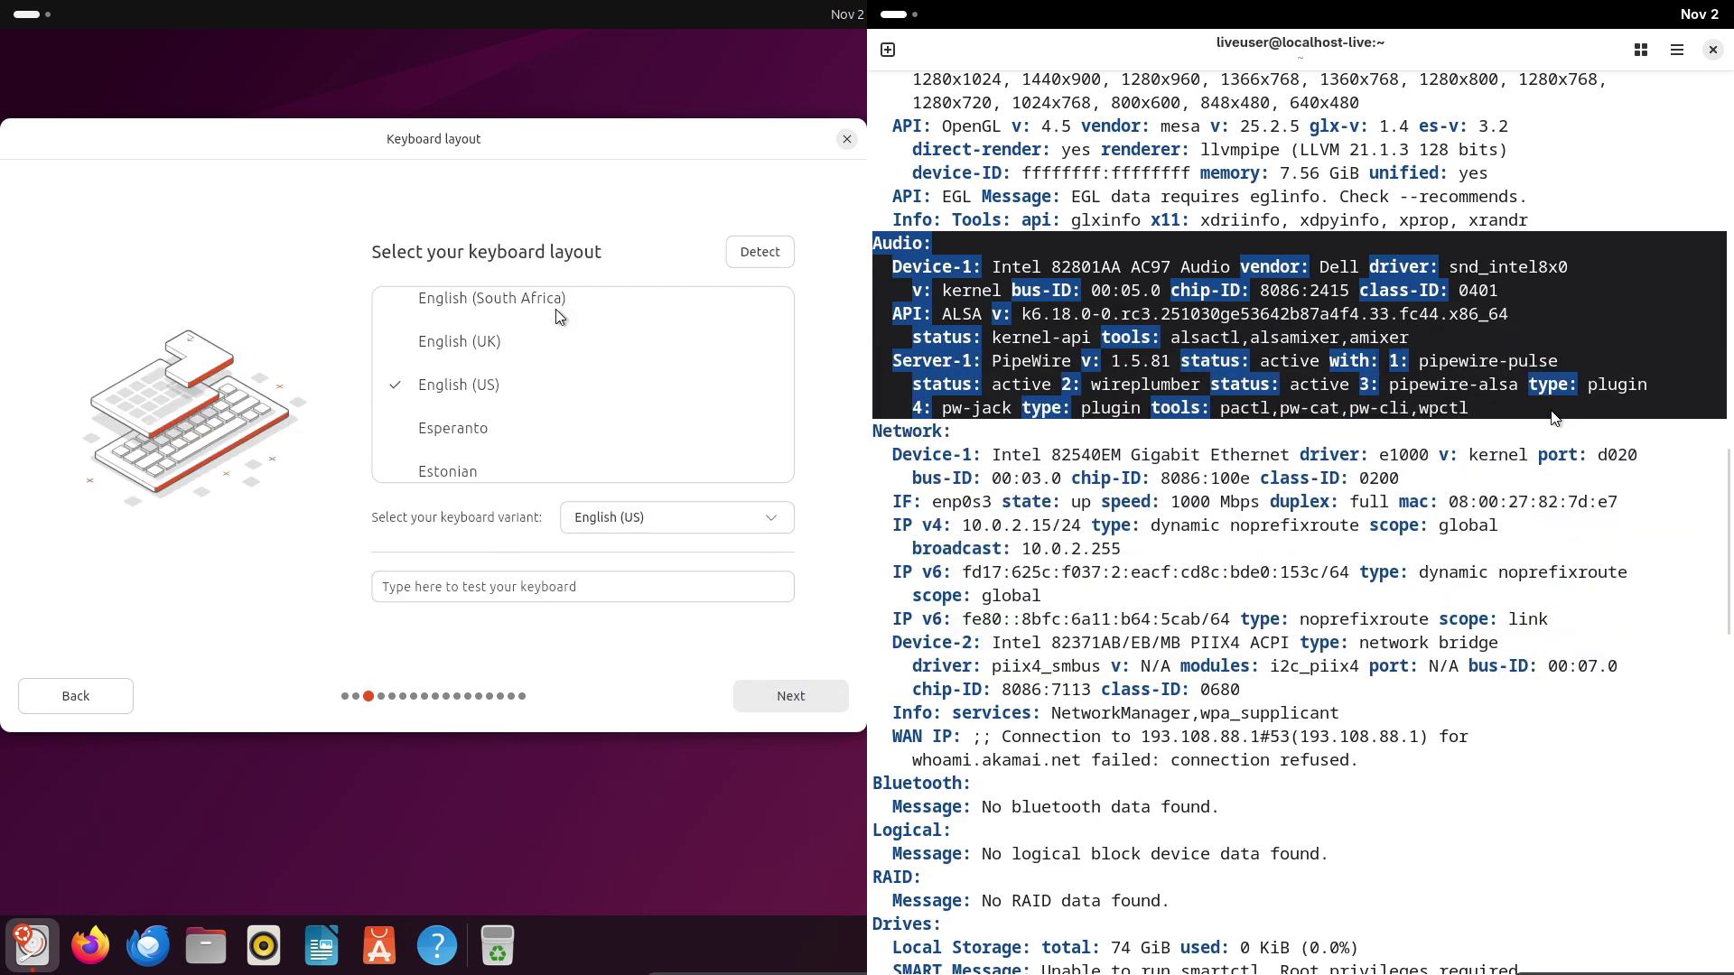
pyautogui.click(790, 697)
pyautogui.moveTo(1717, 569); pyautogui.dragTo(1717, 931)
pyautogui.click(786, 688)
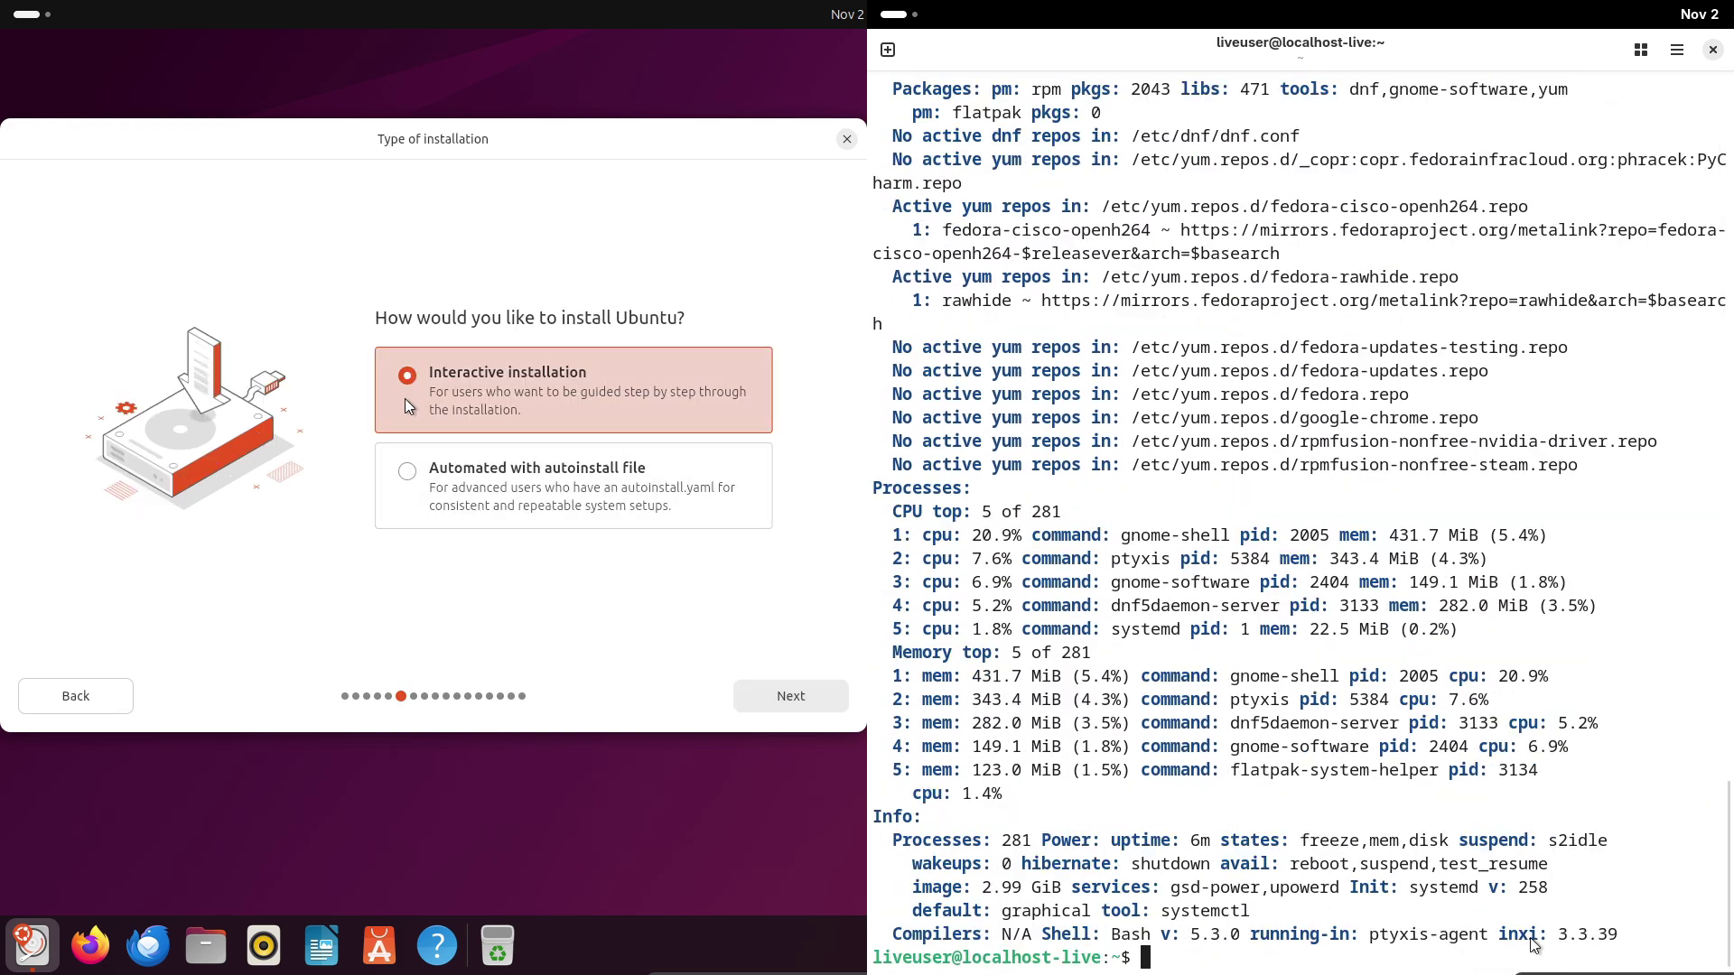
# Highlight the Info section of Fedora's inxi report and settle on Interactive installation in the Ubuntu installer.
pyautogui.moveTo(1552, 931); pyautogui.dragTo(877, 822)
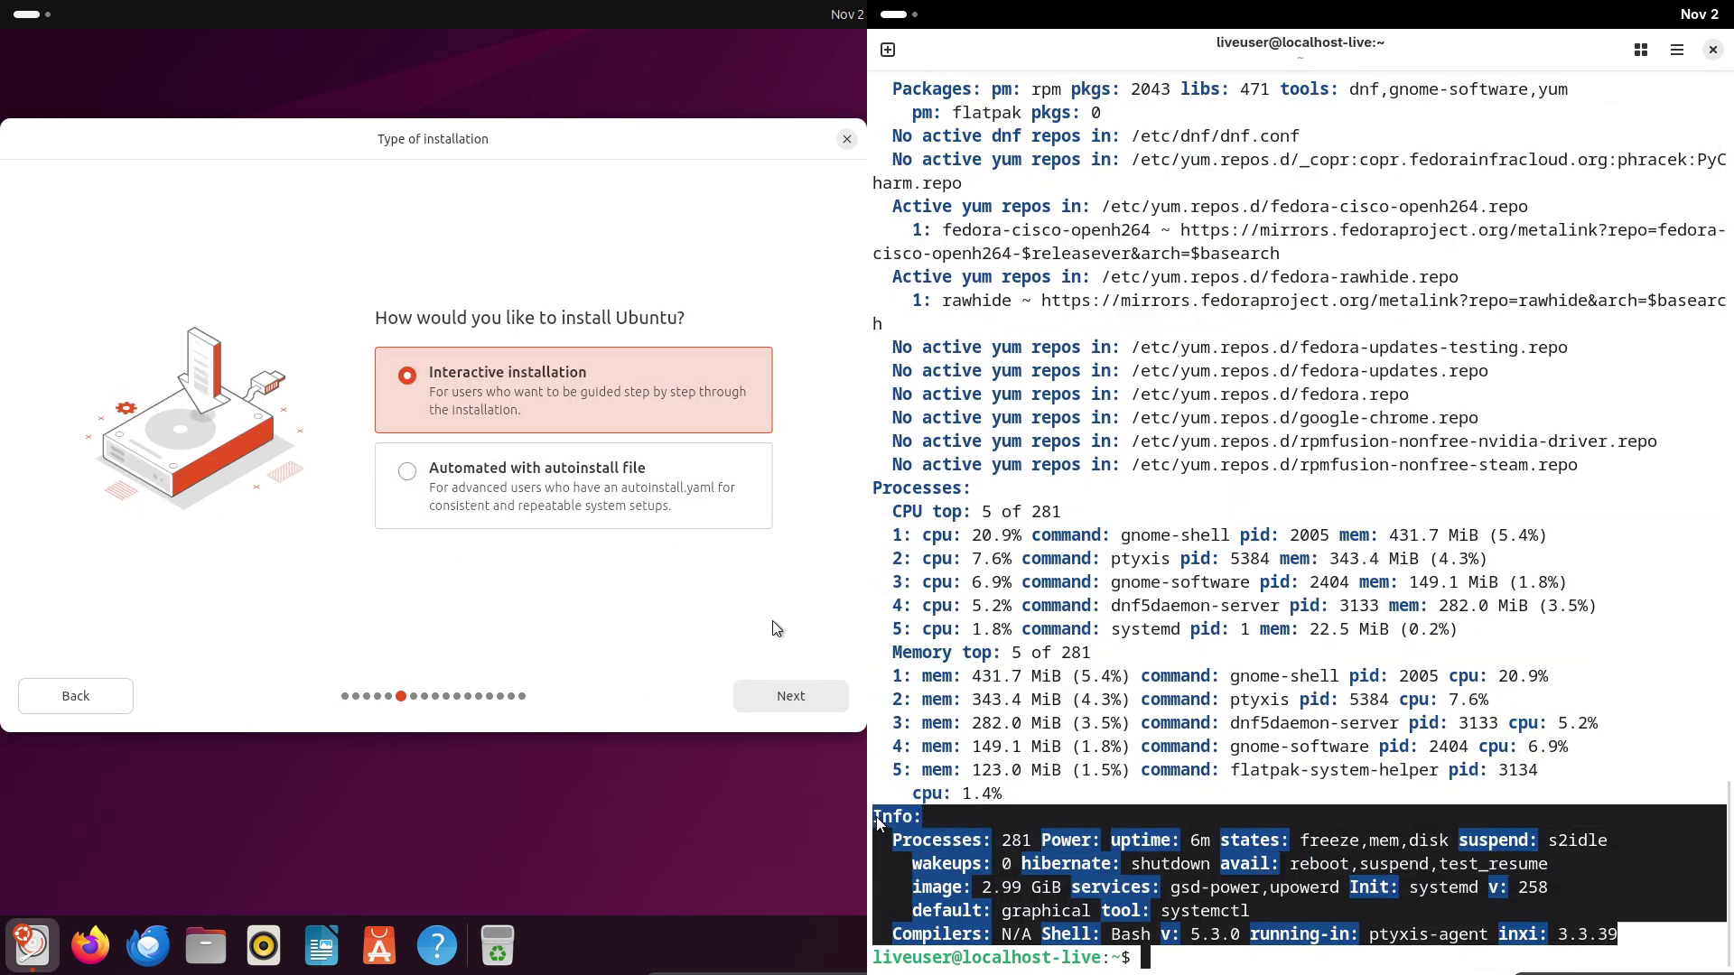
pyautogui.click(652, 522)
pyautogui.click(616, 399)
pyautogui.click(1157, 960)
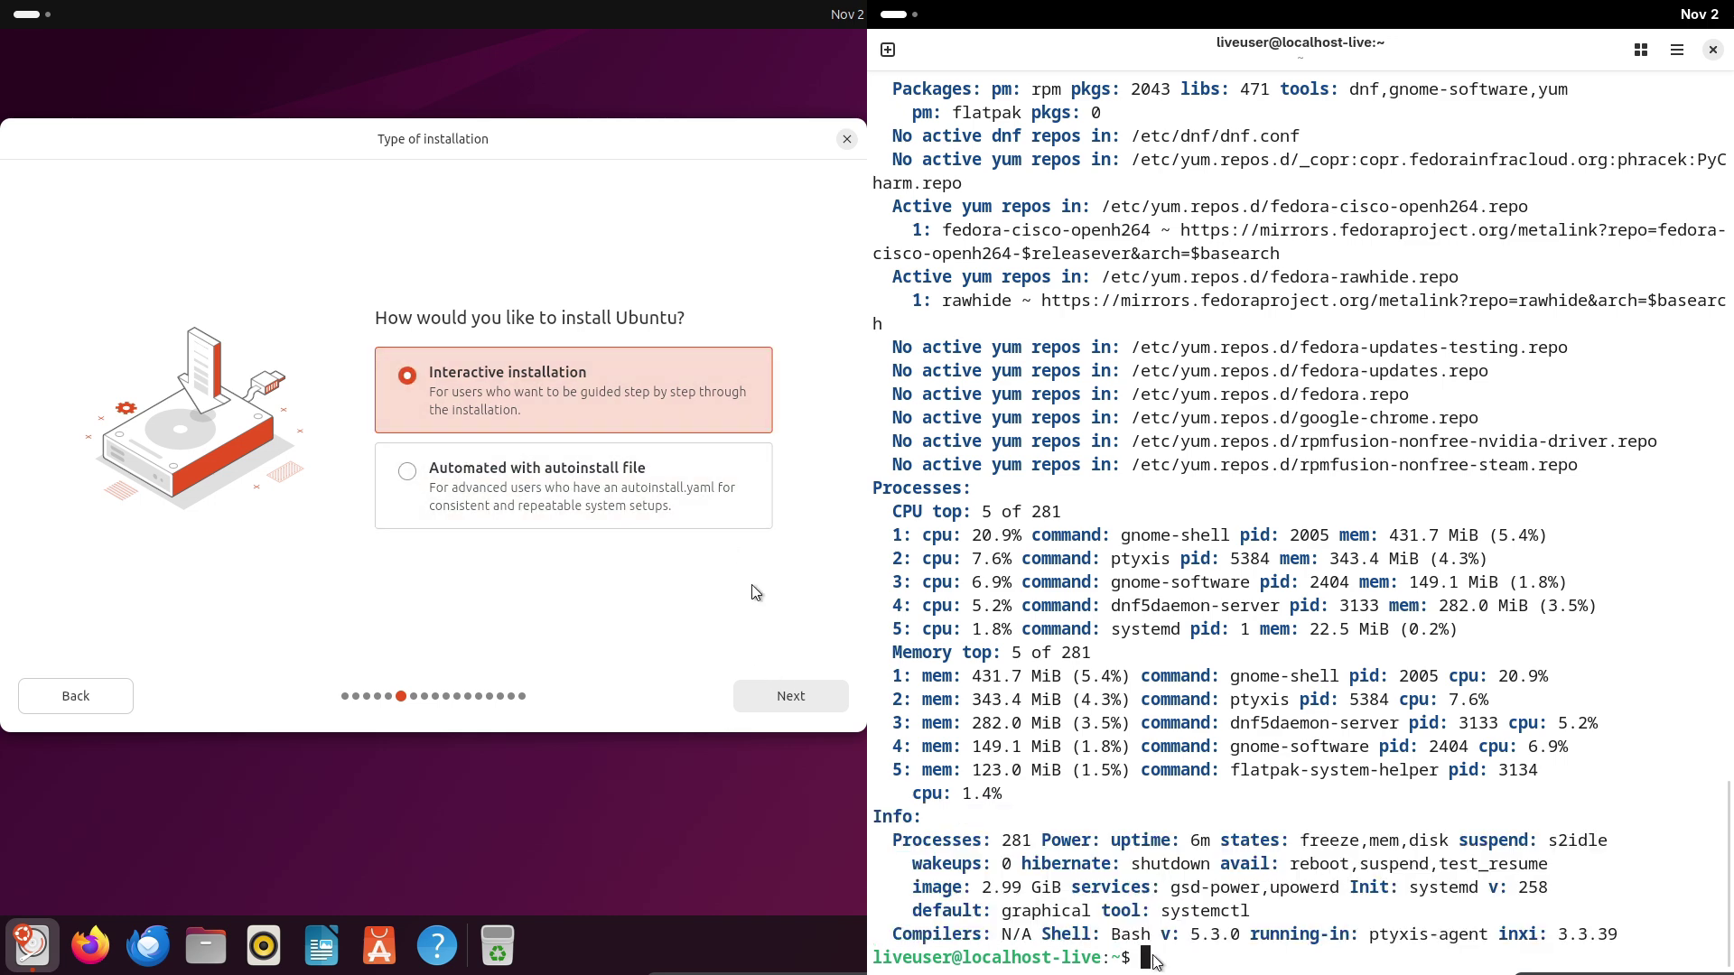
# Run sudo dnf install btop in Fedora, and continue the Ubuntu installer with Extended selection and both proprietary software options enabled.
pyautogui.write('s')
pyautogui.click(777, 688)
pyautogui.write('udo d')
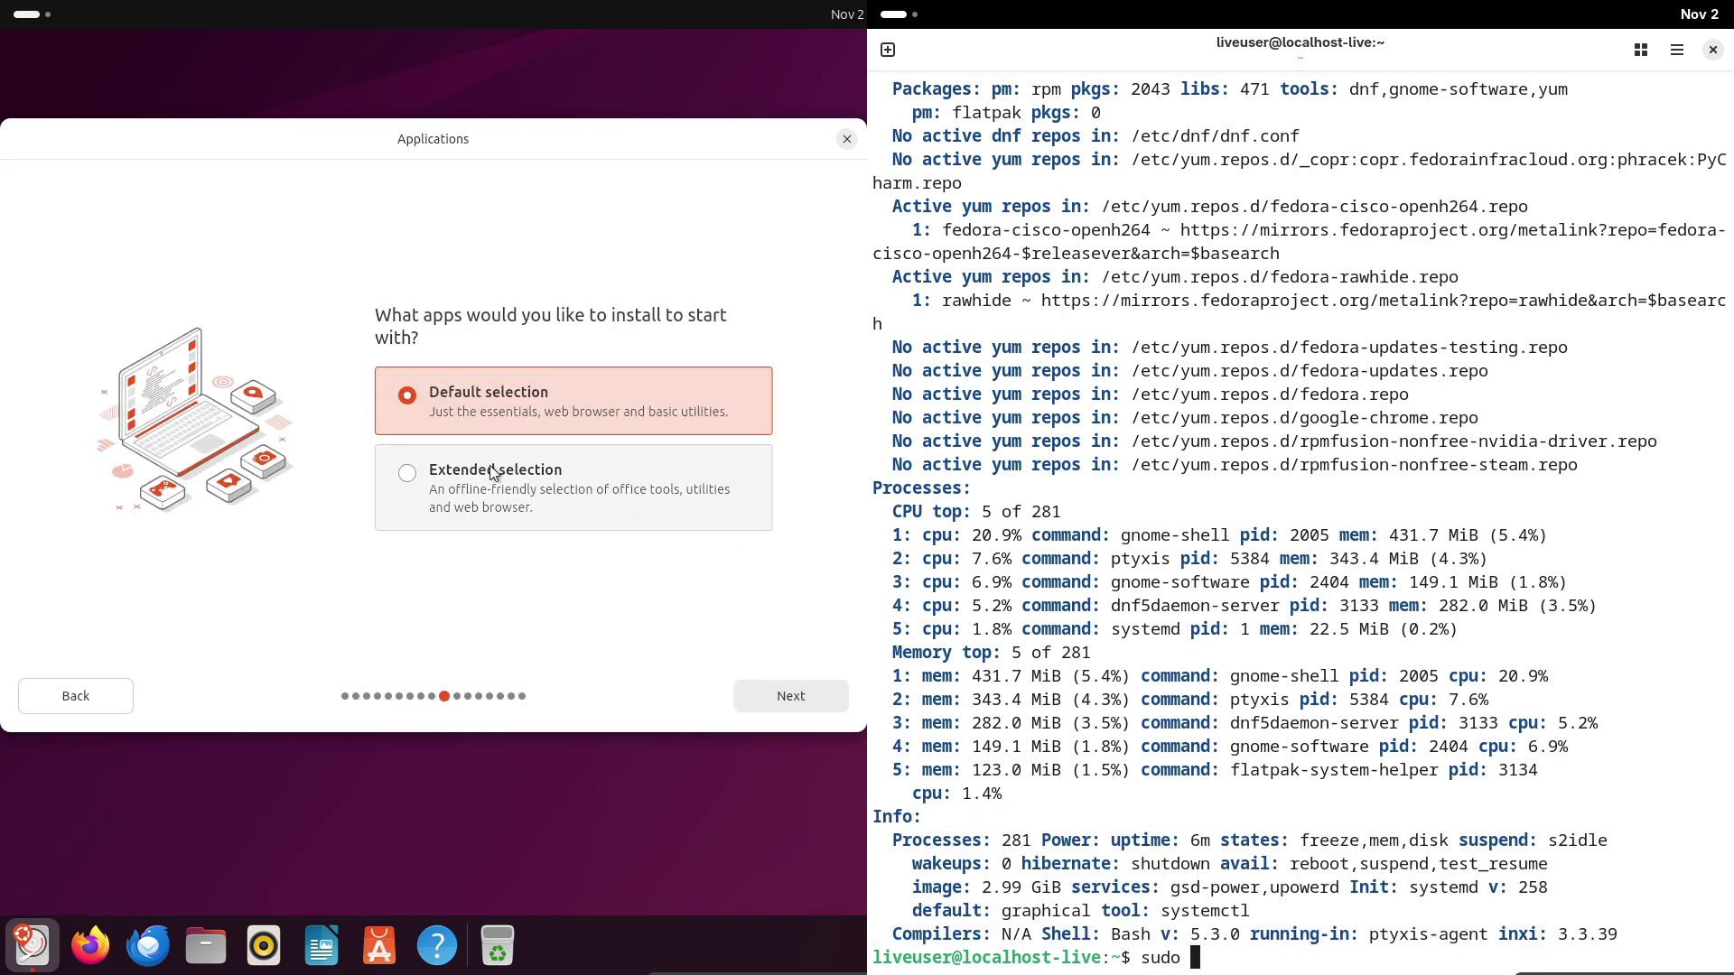
pyautogui.click(447, 469)
pyautogui.write('nf insta')
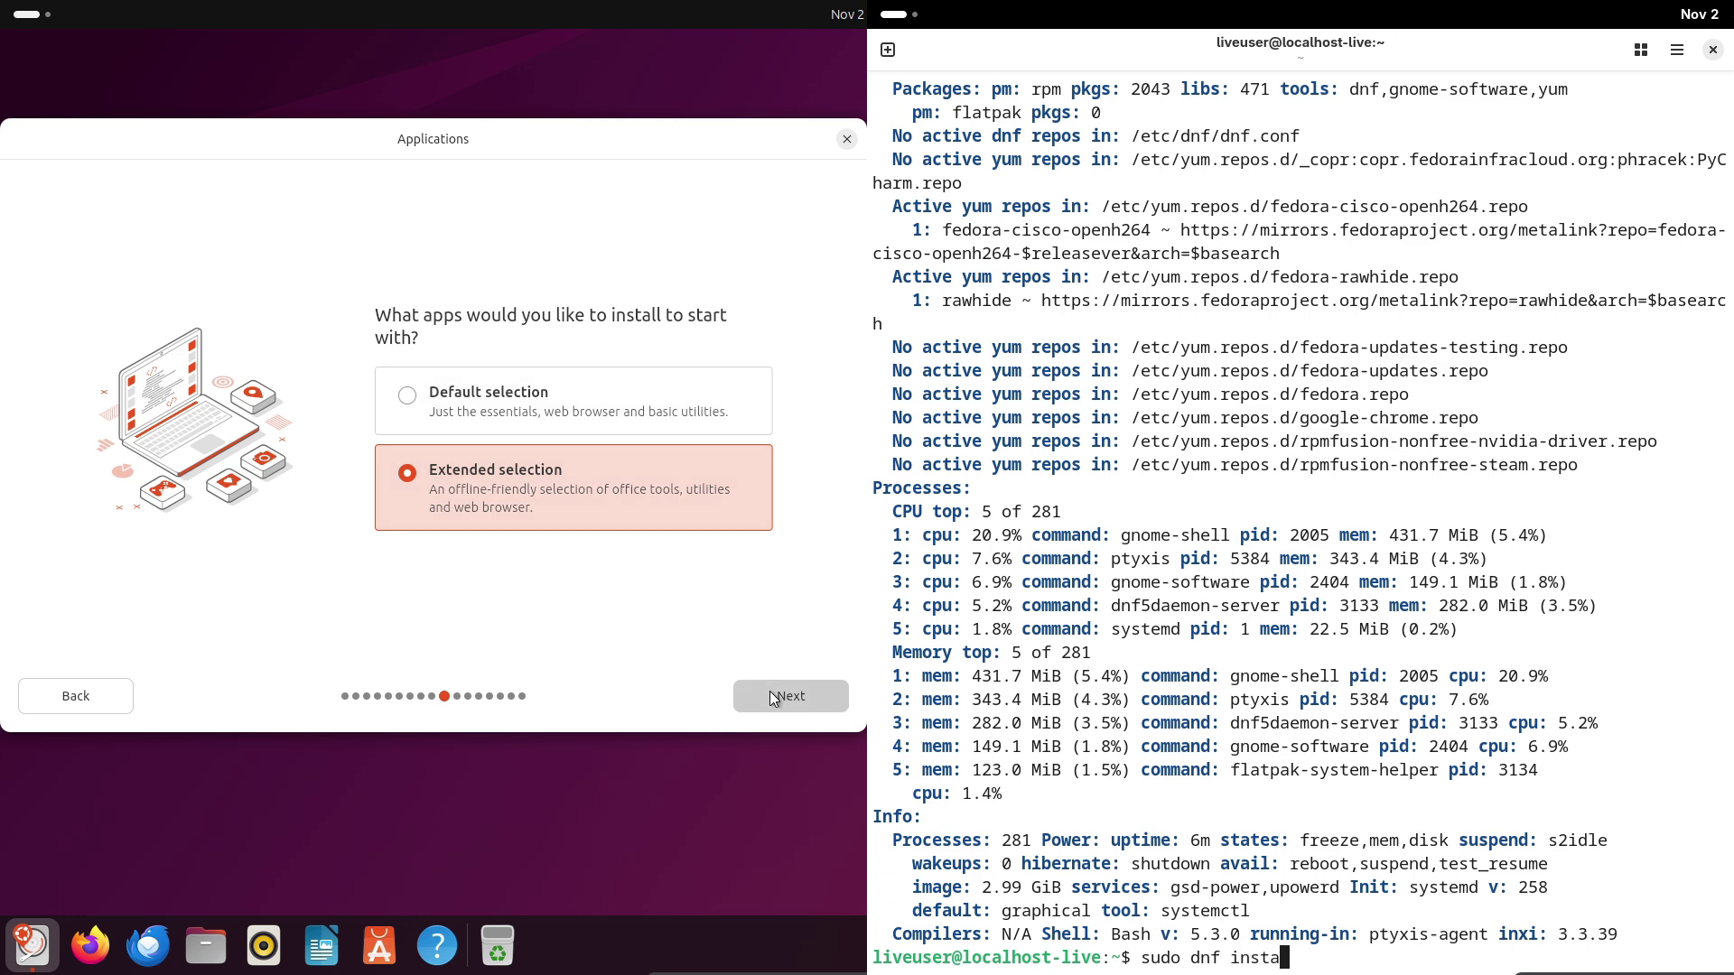
pyautogui.click(770, 693)
pyautogui.write('stall btop')
pyautogui.click(787, 688)
pyautogui.press('Return')
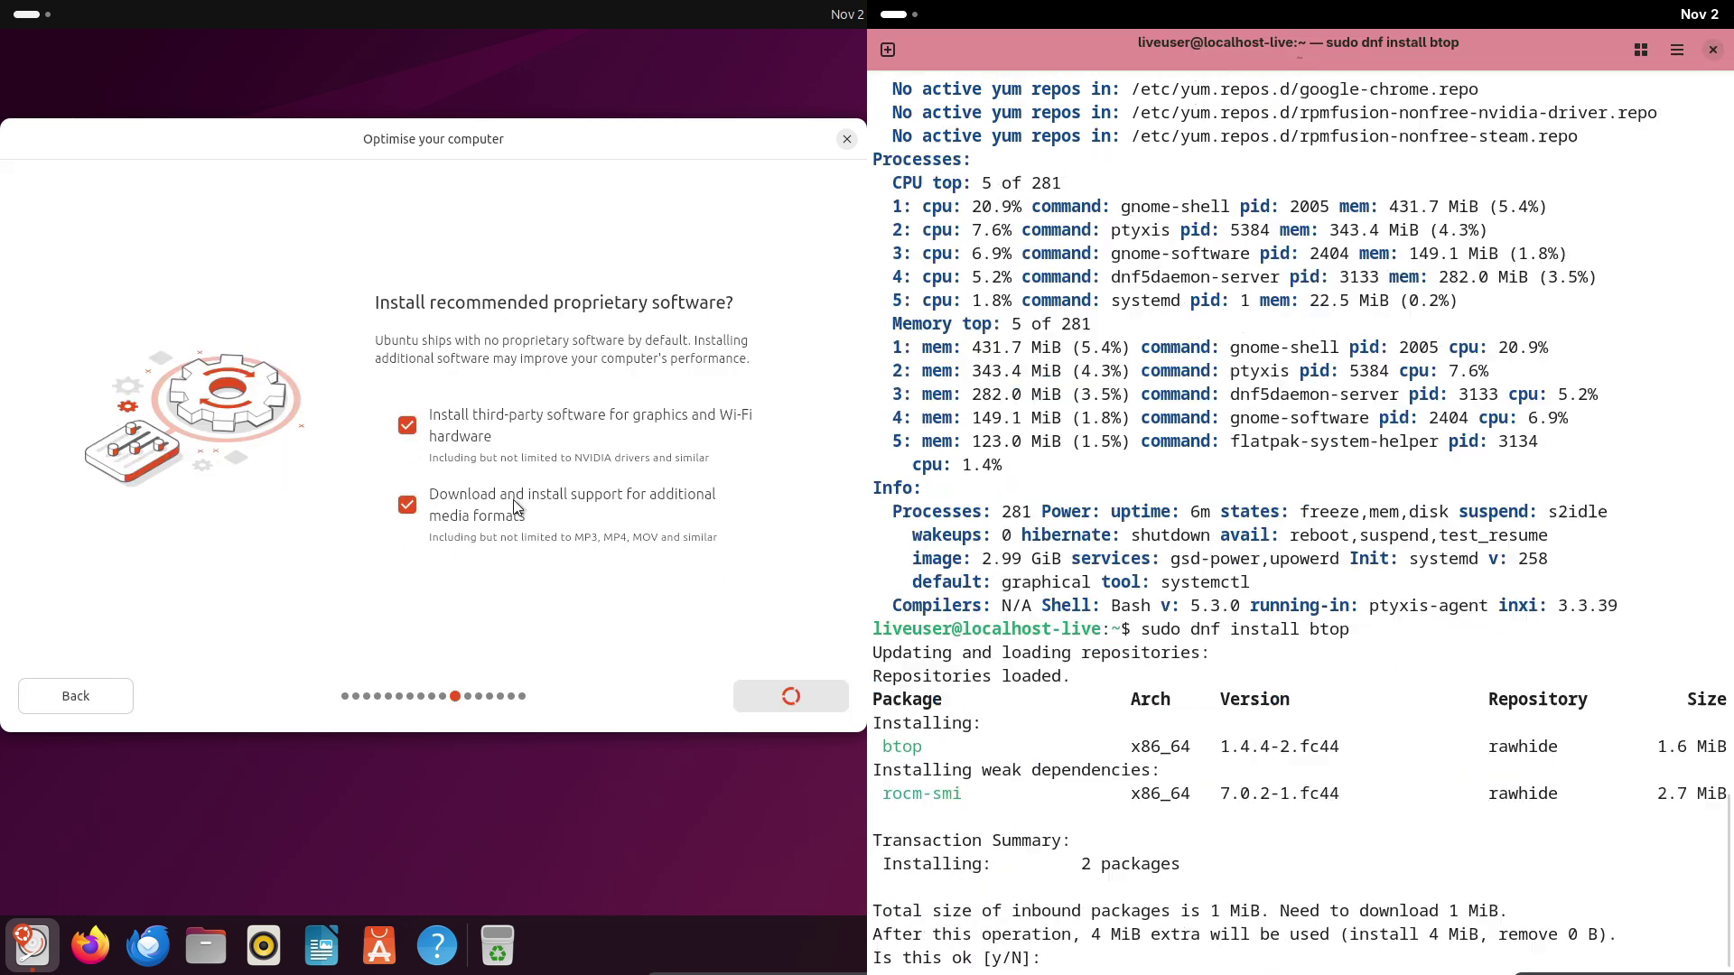
# Confirm the btop installation and launch btop in Fedora, and continue the Ubuntu installer with Erase disk and install Ubuntu.
pyautogui.write('y')
pyautogui.press('Return')
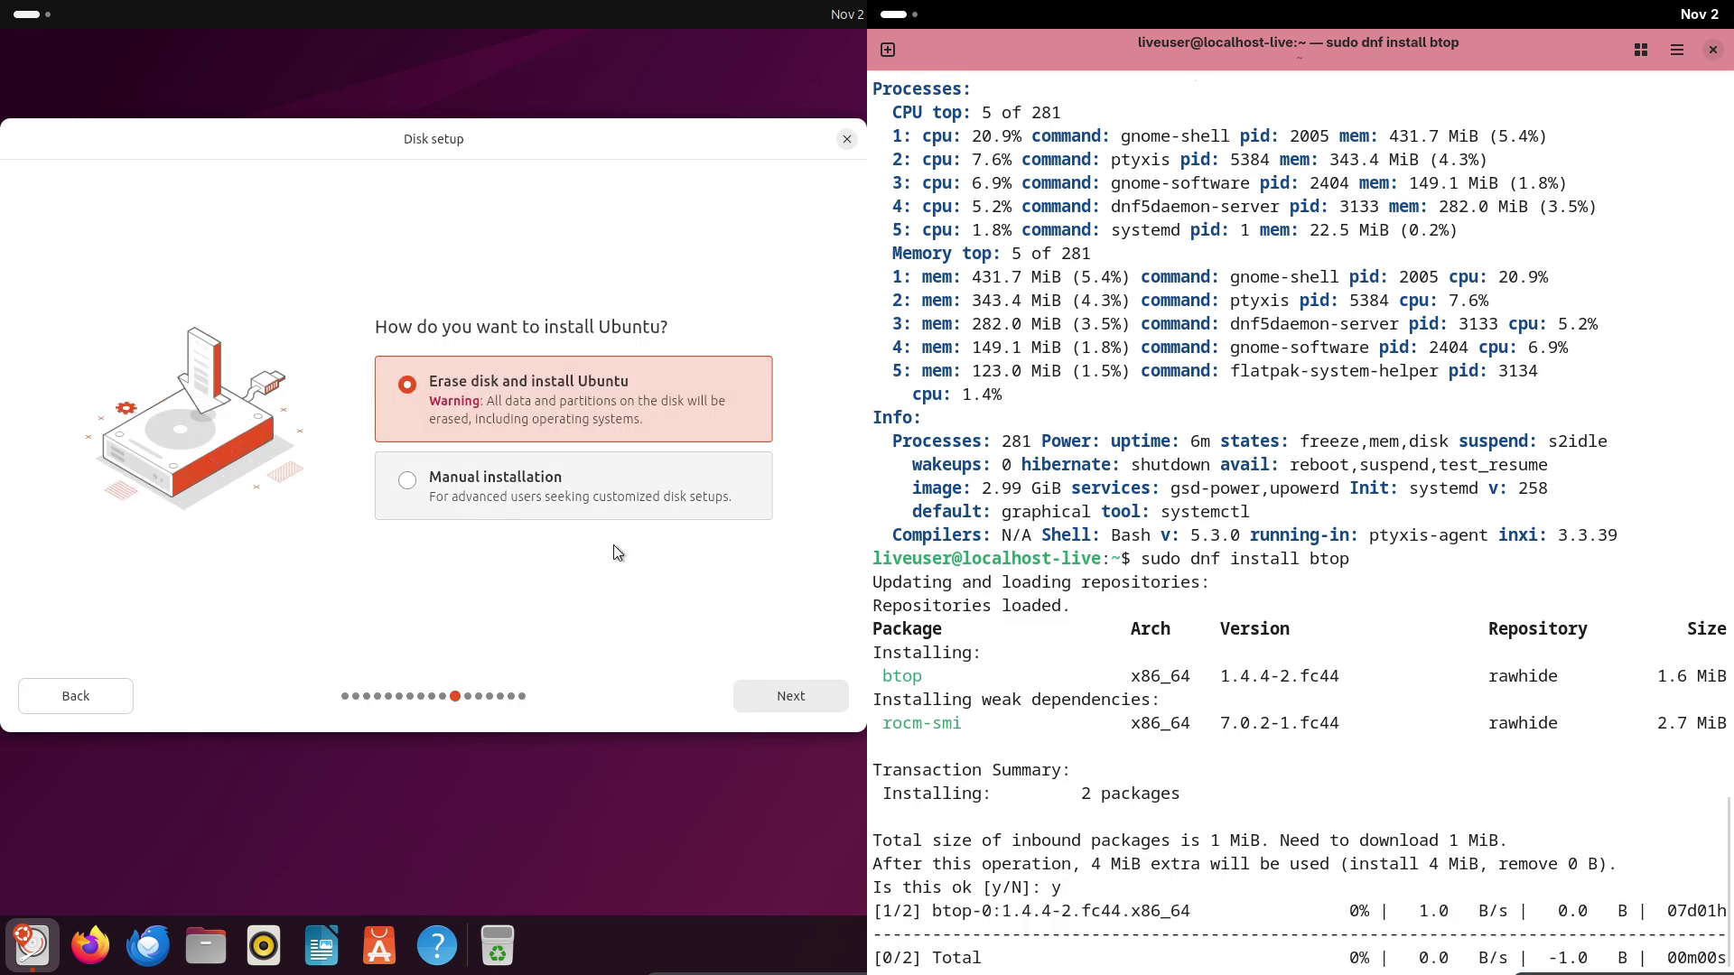
pyautogui.click(594, 499)
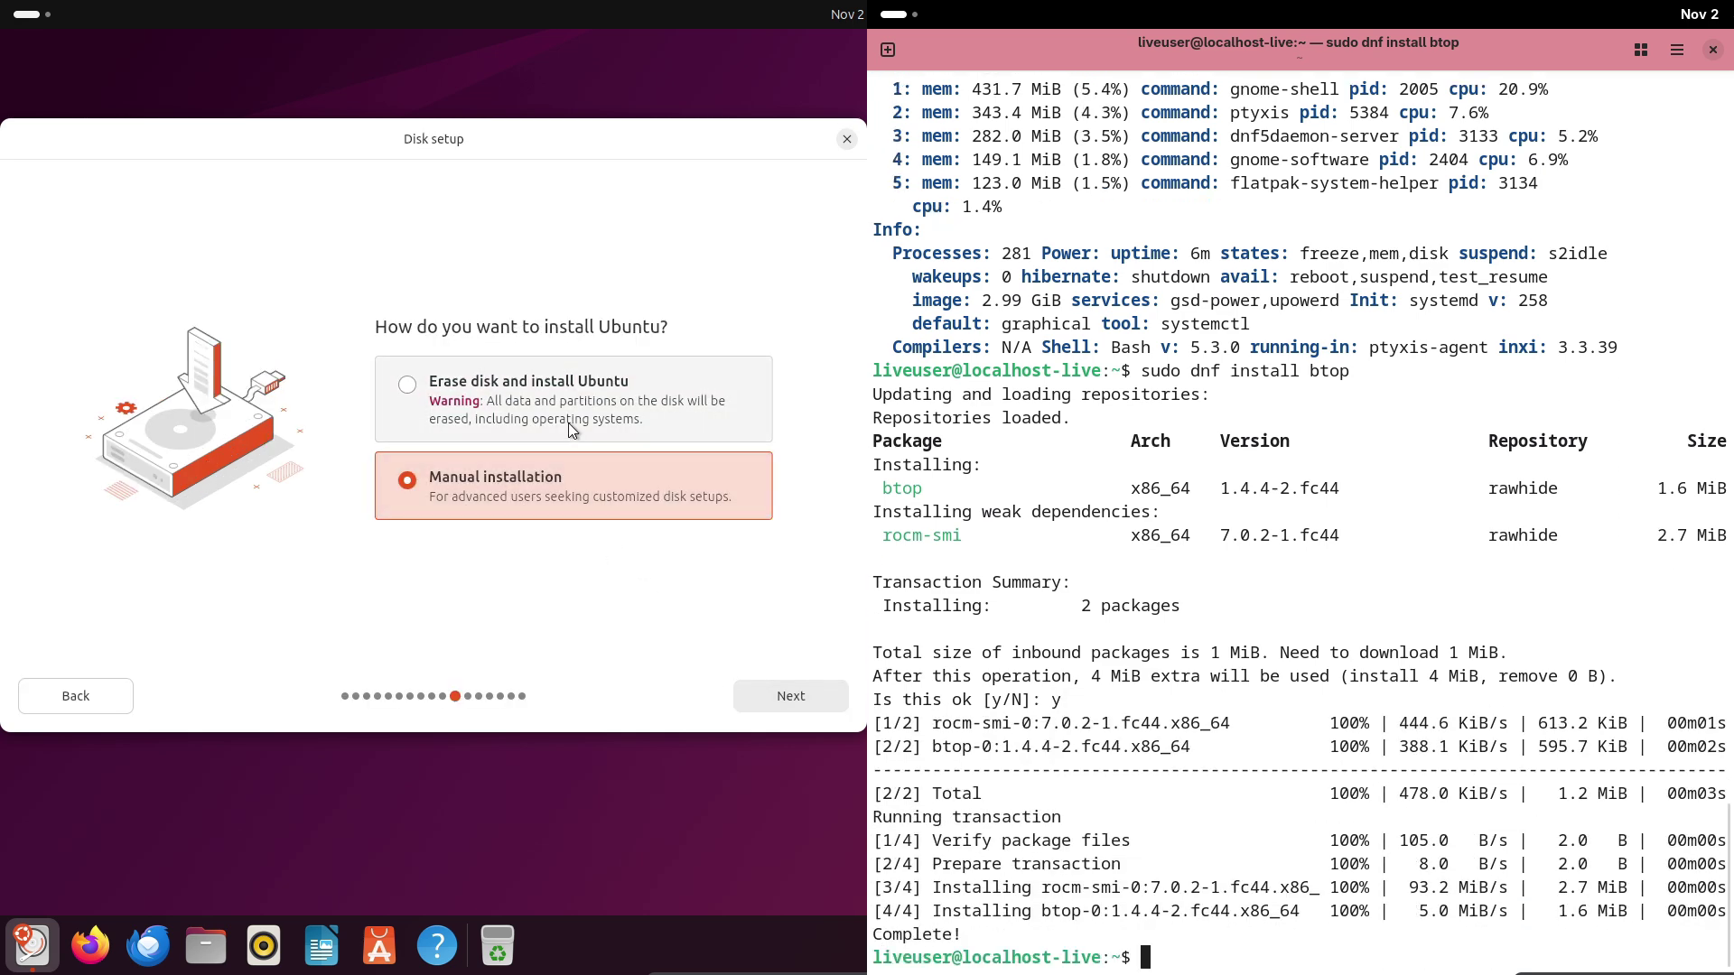
pyautogui.click(576, 426)
pyautogui.click(784, 692)
pyautogui.write('btop')
pyautogui.press('Return')
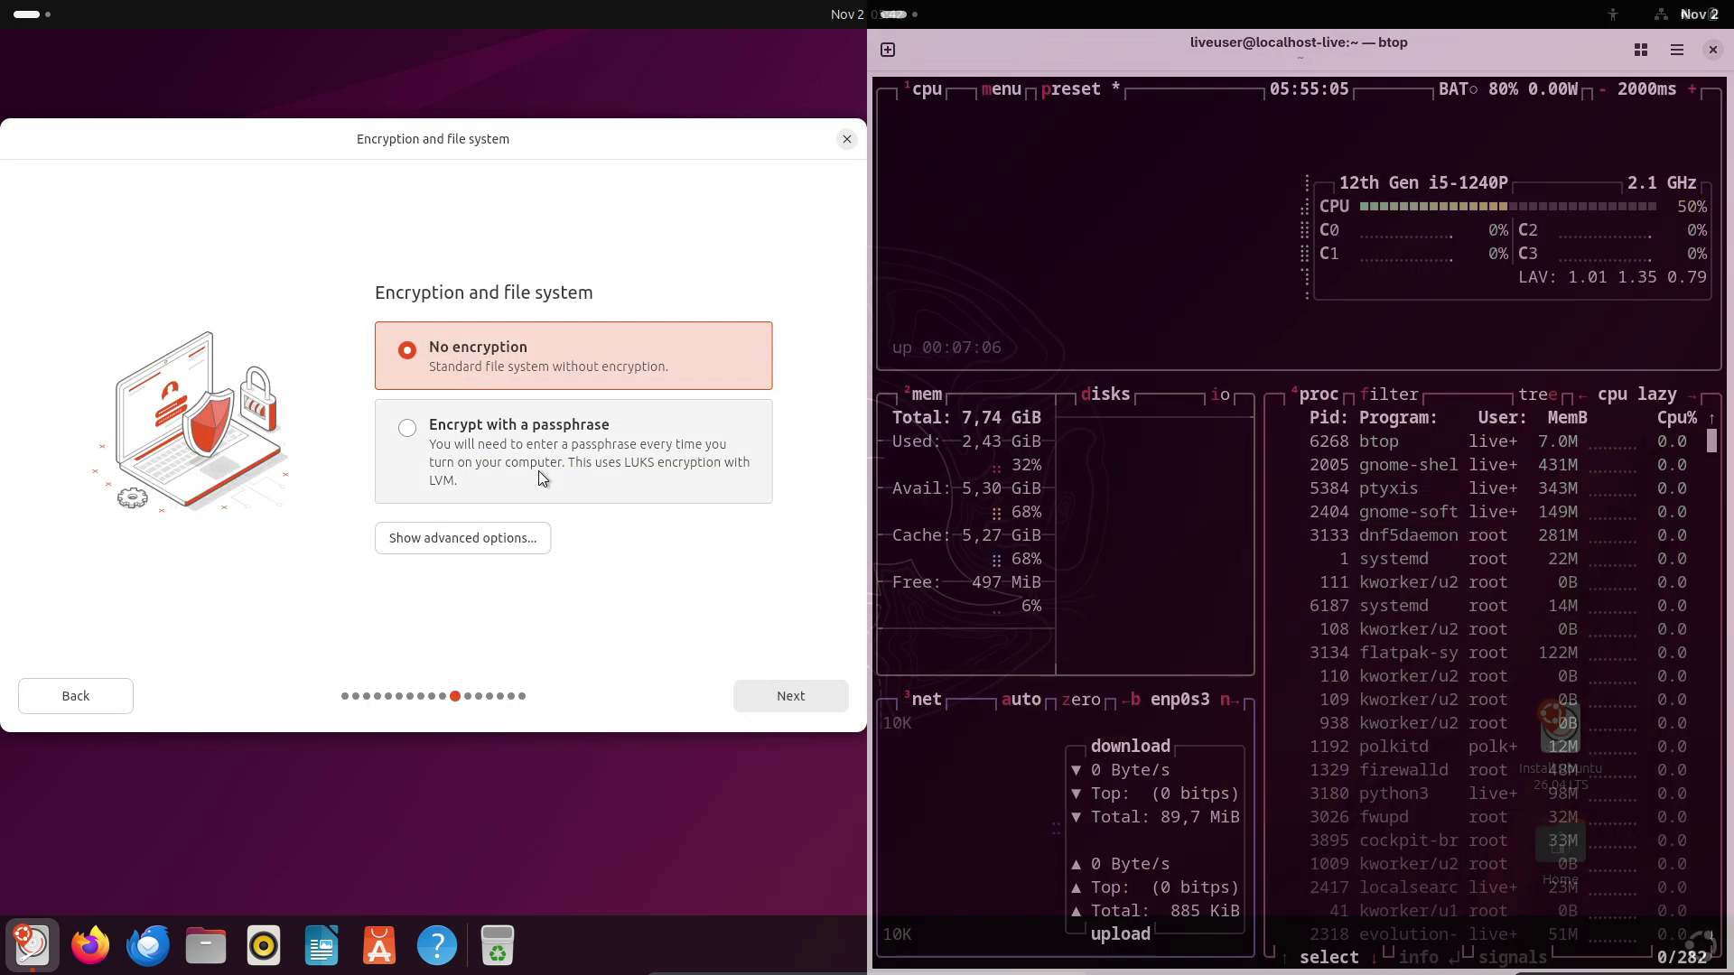
# Review the advanced encryption options in the Ubuntu installer and continue with No encryption, and open the Software app in Fedora.
pyautogui.click(538, 470)
pyautogui.click(531, 357)
pyautogui.click(533, 537)
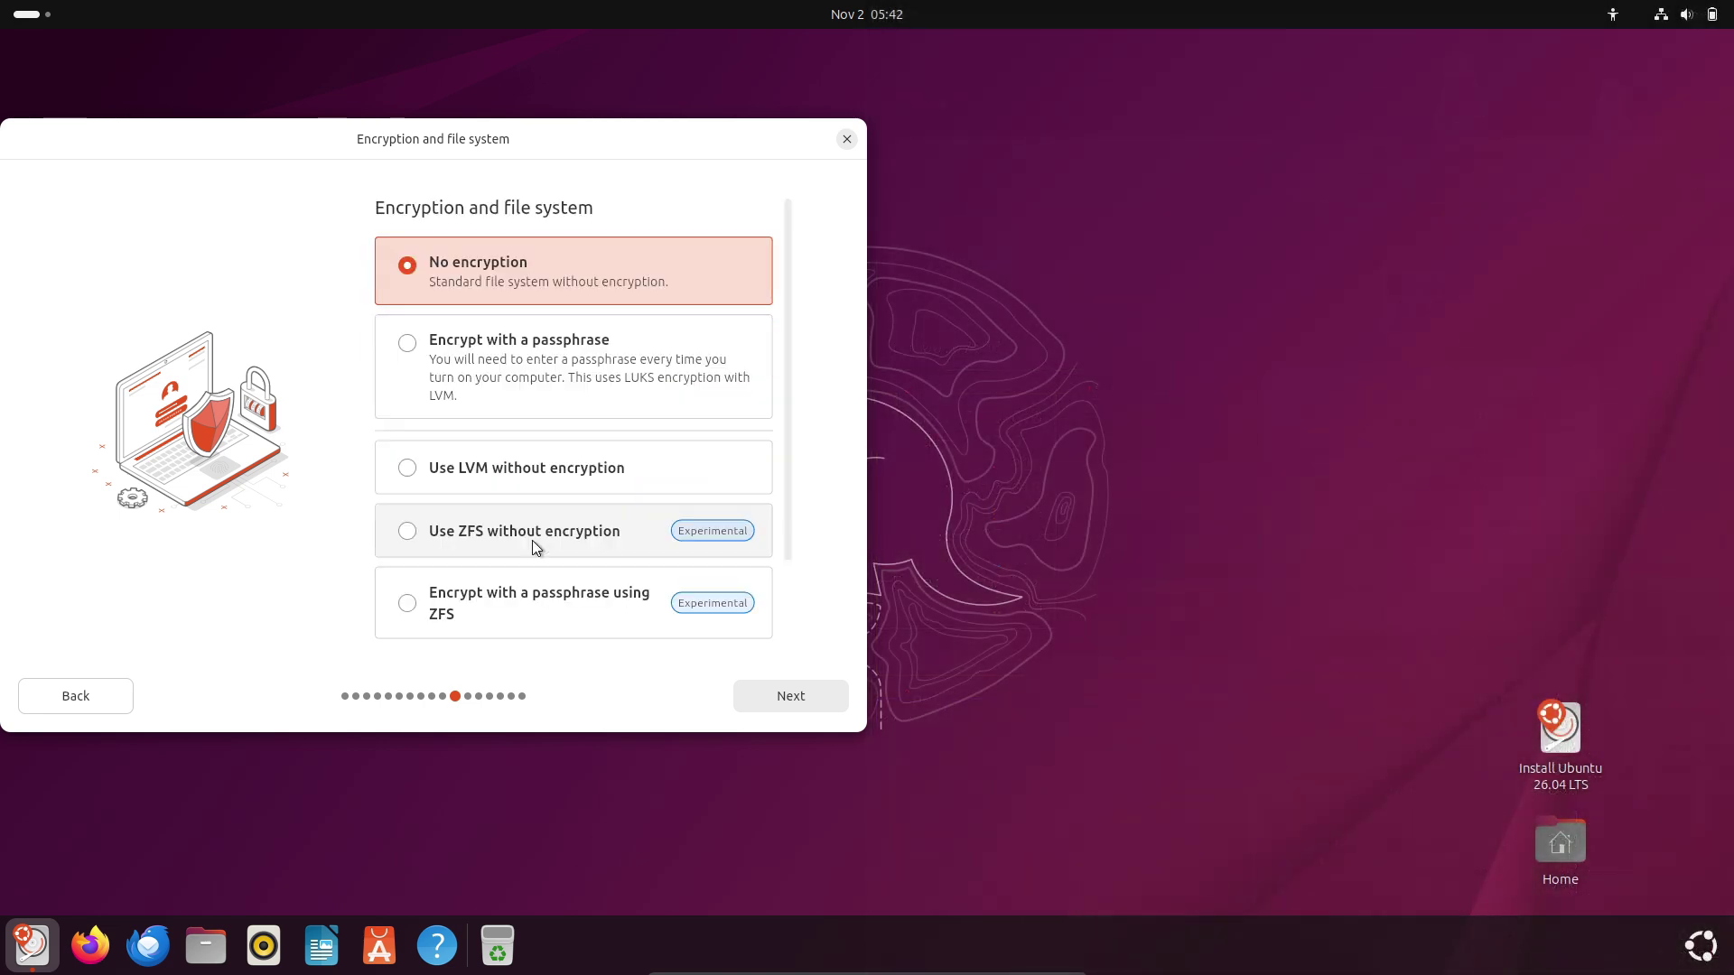
pyautogui.moveTo(786, 360); pyautogui.dragTo(802, 311)
pyautogui.click(1455, 591)
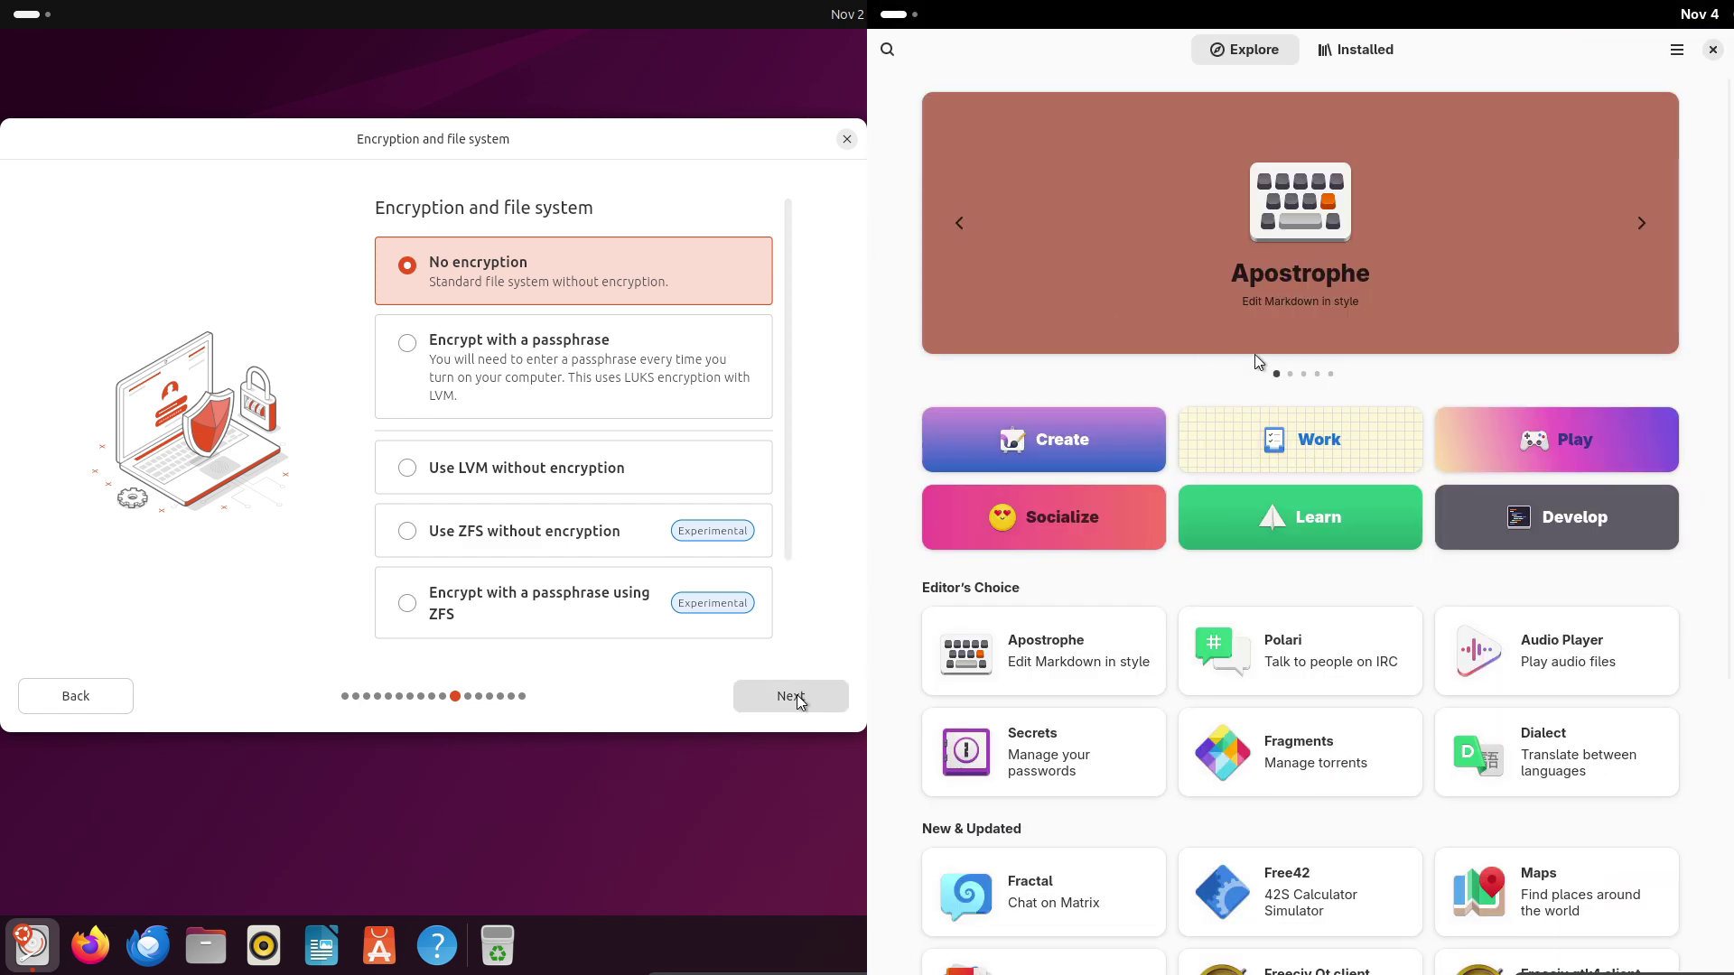
pyautogui.click(797, 696)
# View the Software app's version details and launch Firefox in Fedora, closing the Ubuntu installer at account creation.
pyautogui.click(1677, 50)
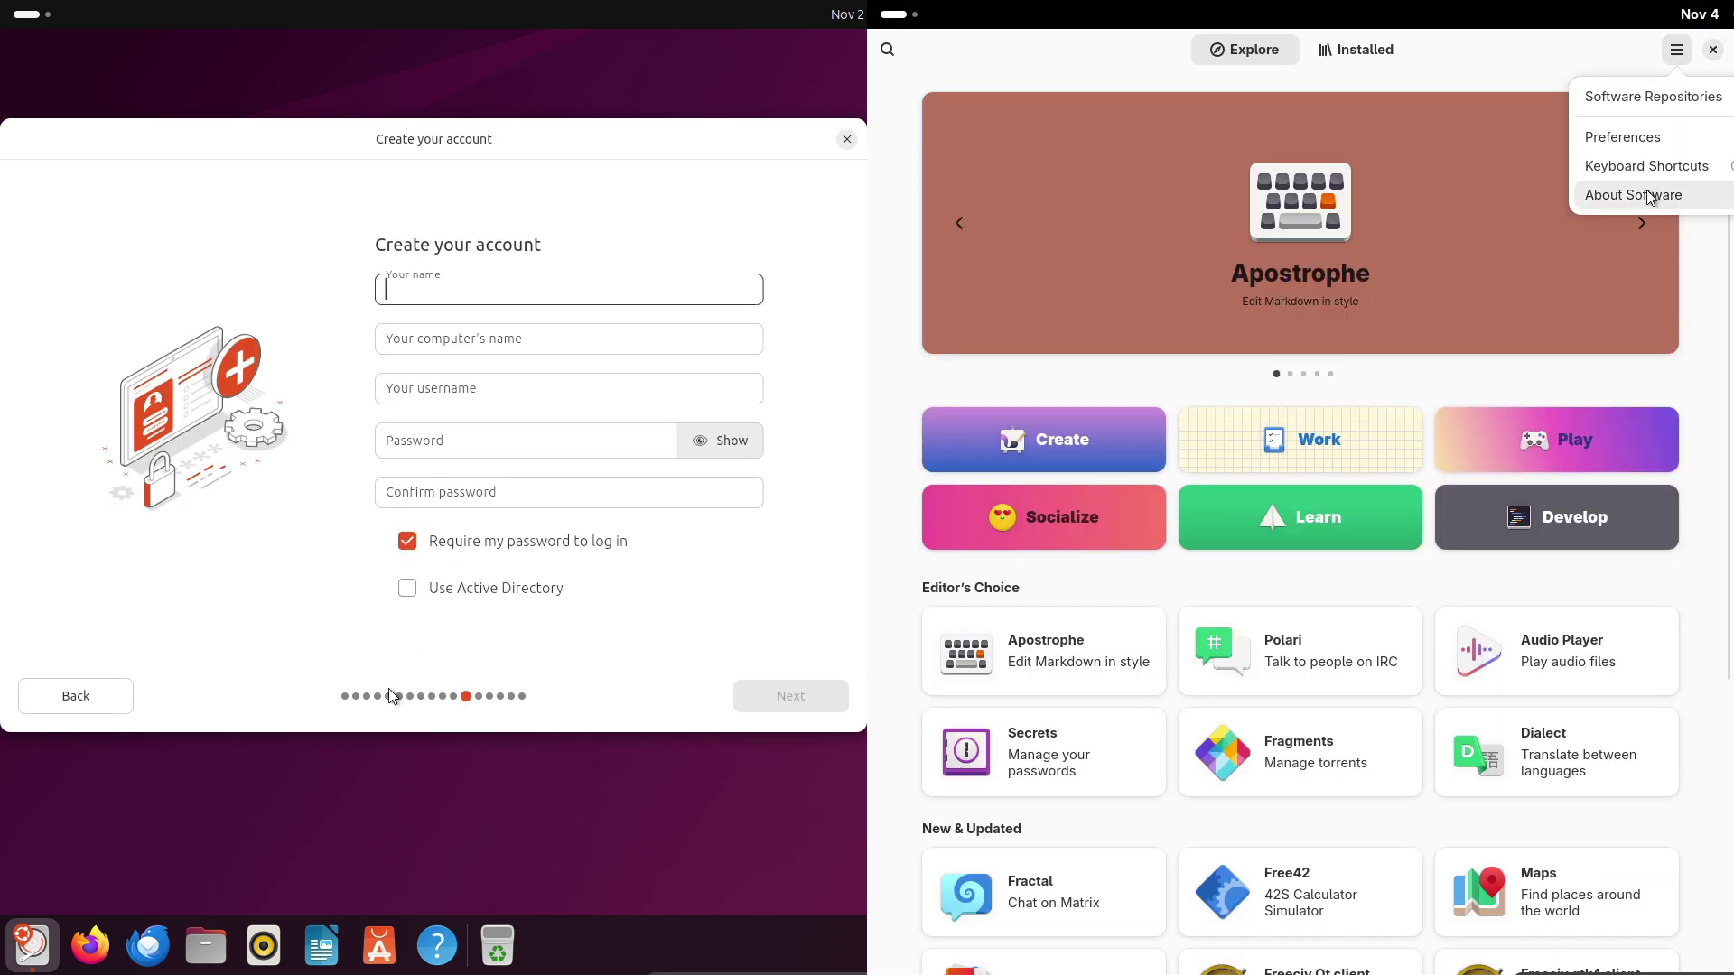
pyautogui.click(1525, 192)
pyautogui.click(894, 20)
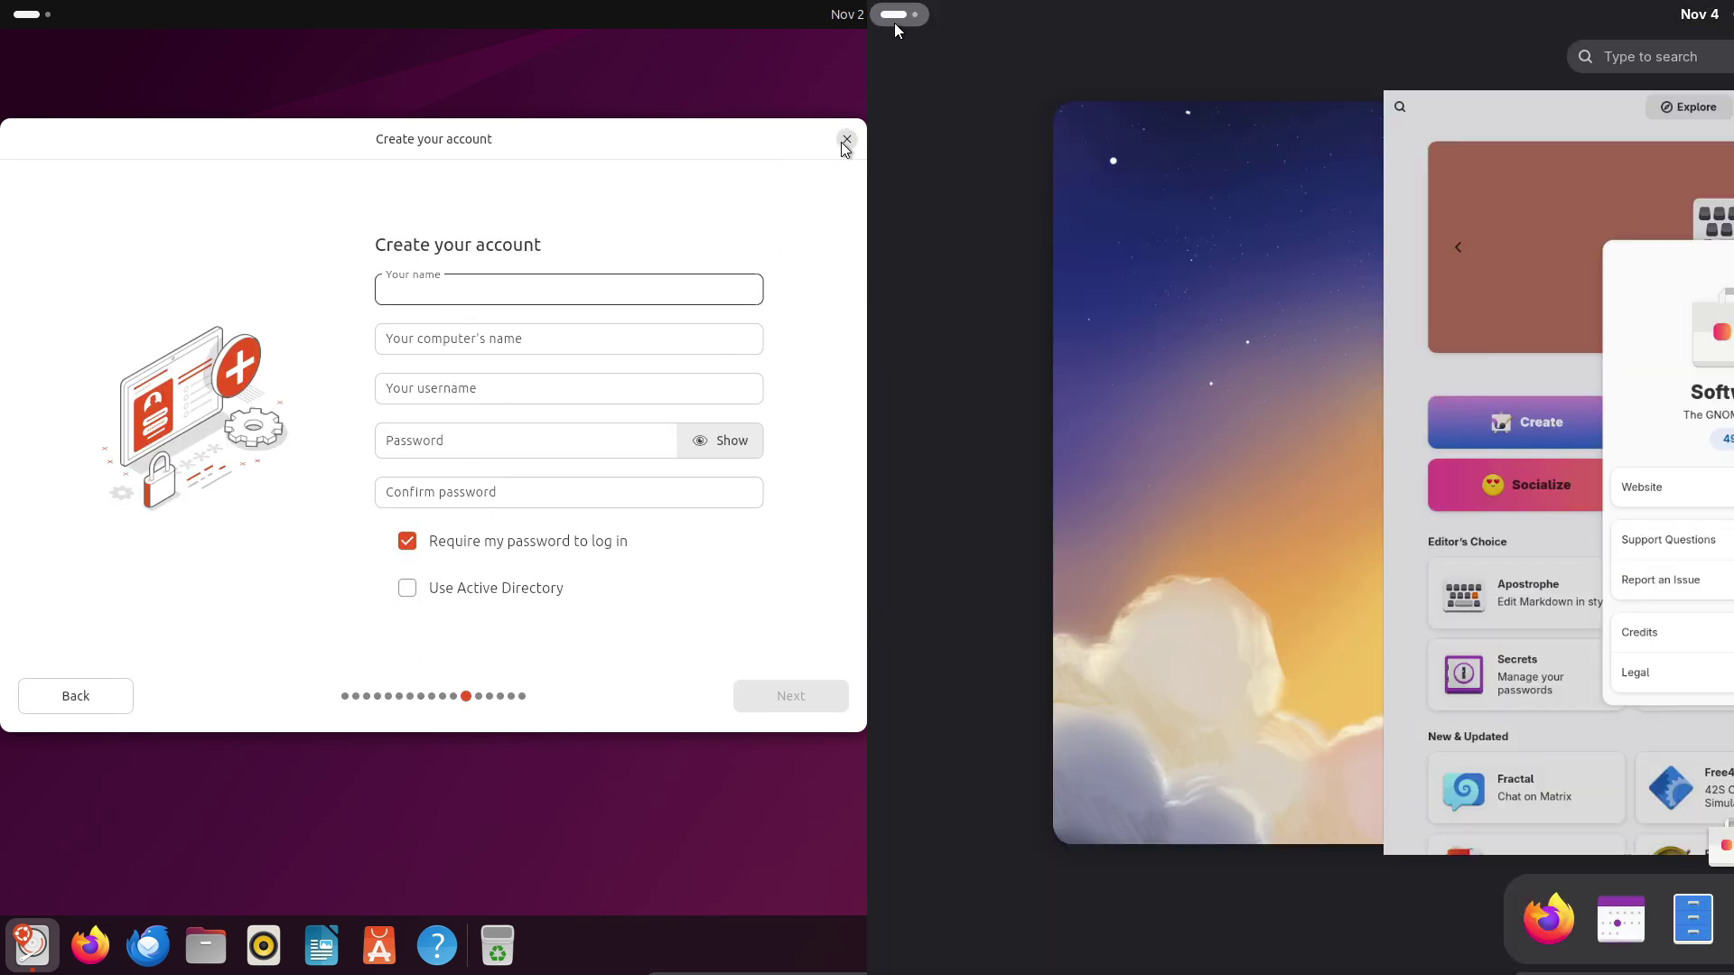
pyautogui.click(847, 139)
pyautogui.click(1553, 908)
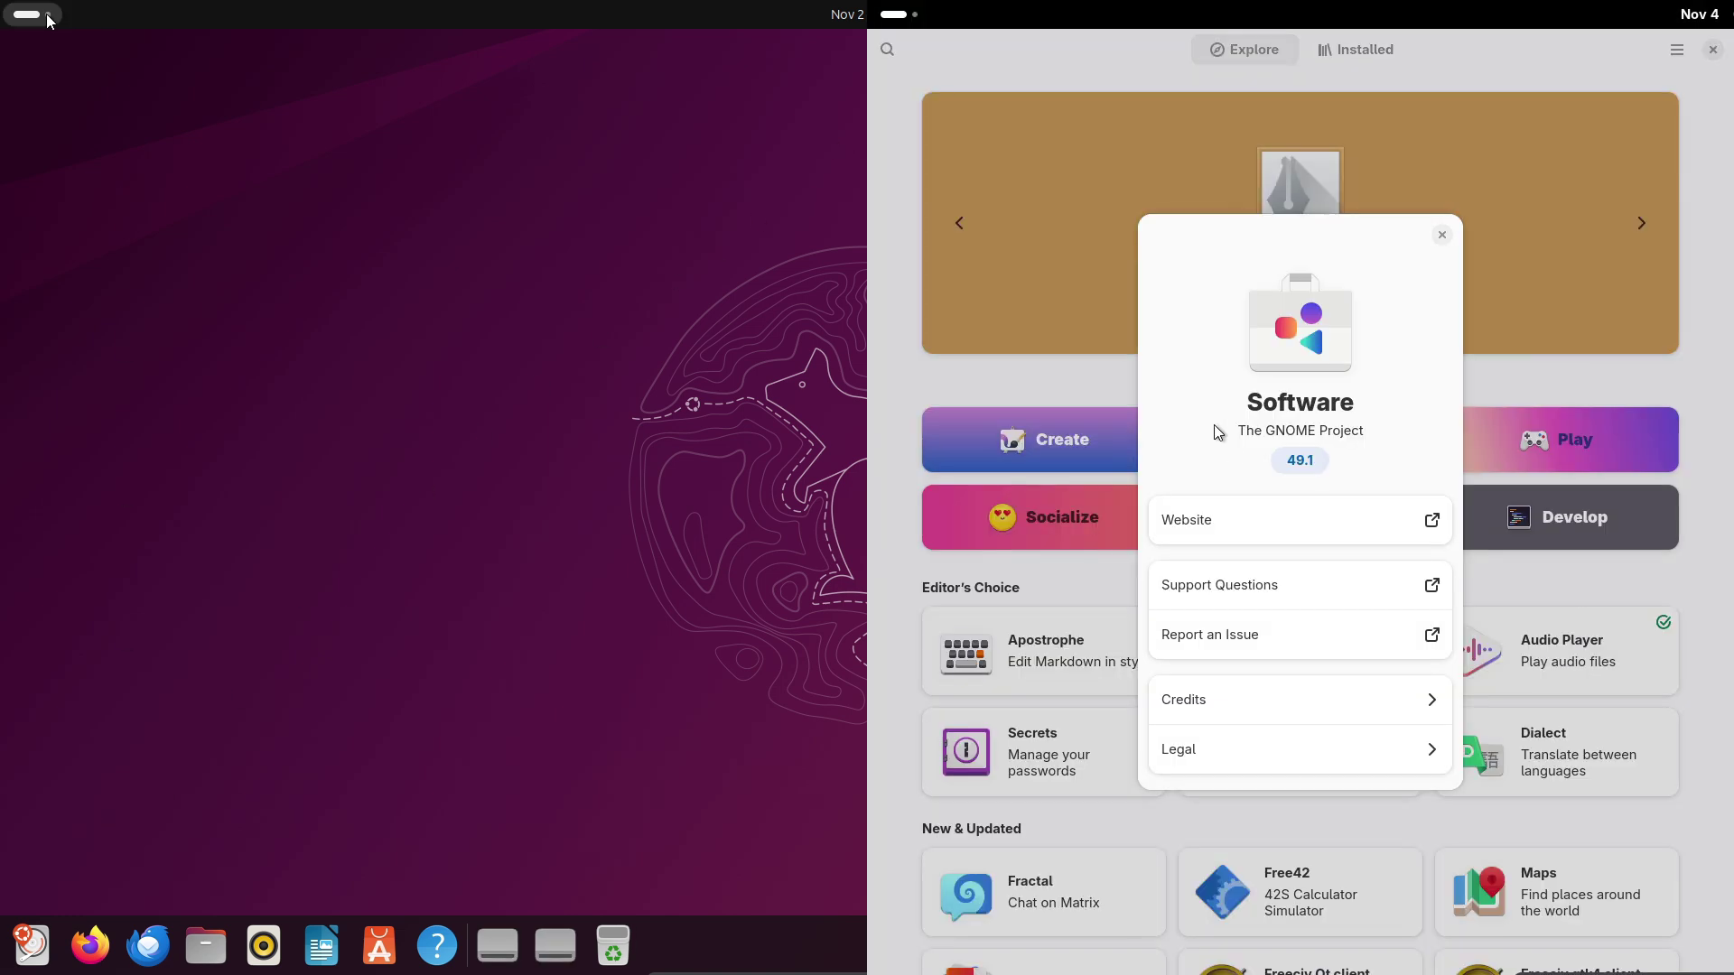
pyautogui.click(45, 15)
pyautogui.click(388, 552)
pyautogui.rightClick(307, 503)
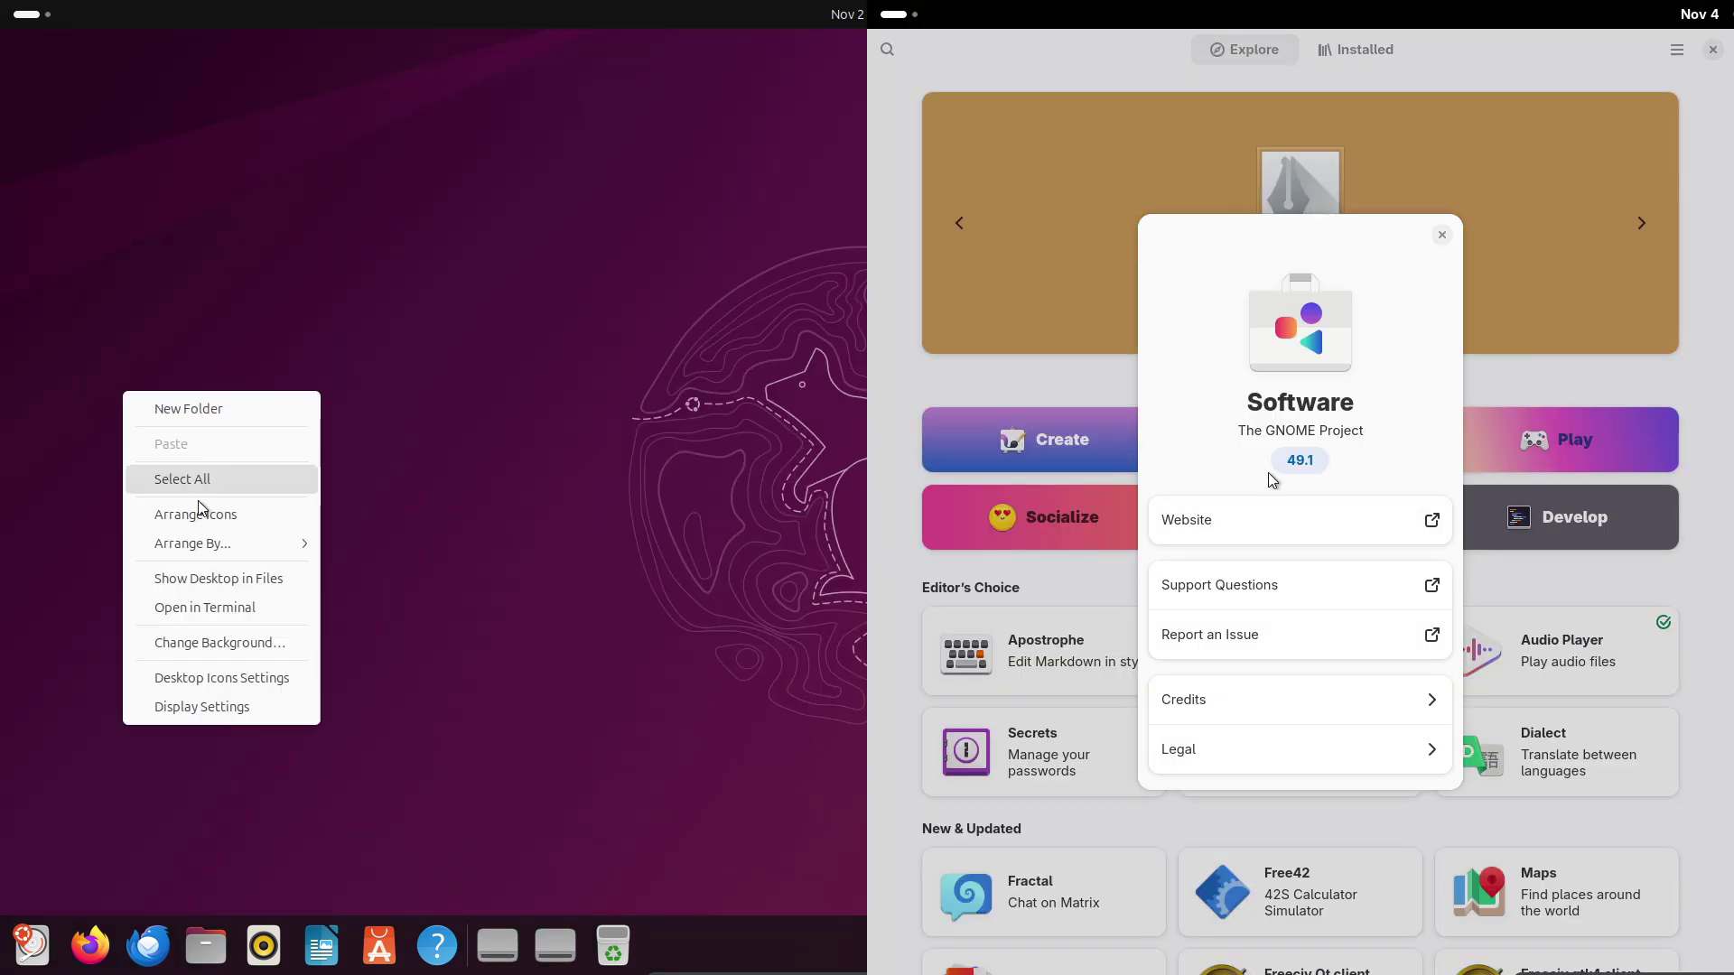
pyautogui.click(213, 654)
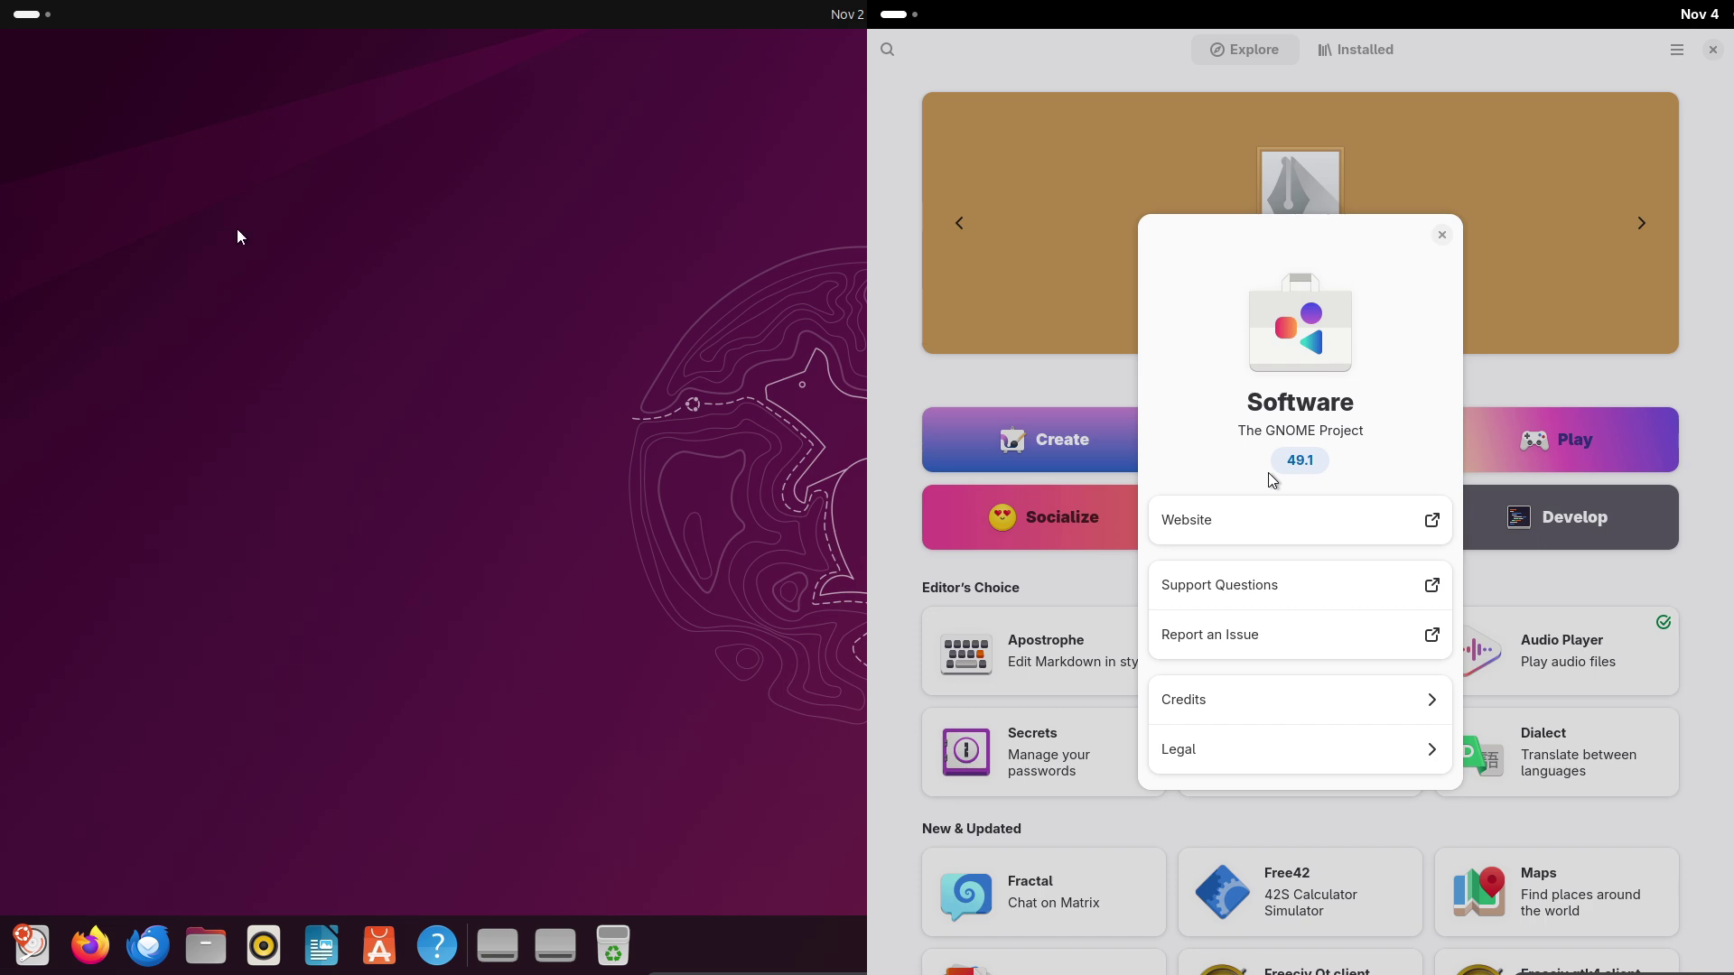
pyautogui.click(1443, 235)
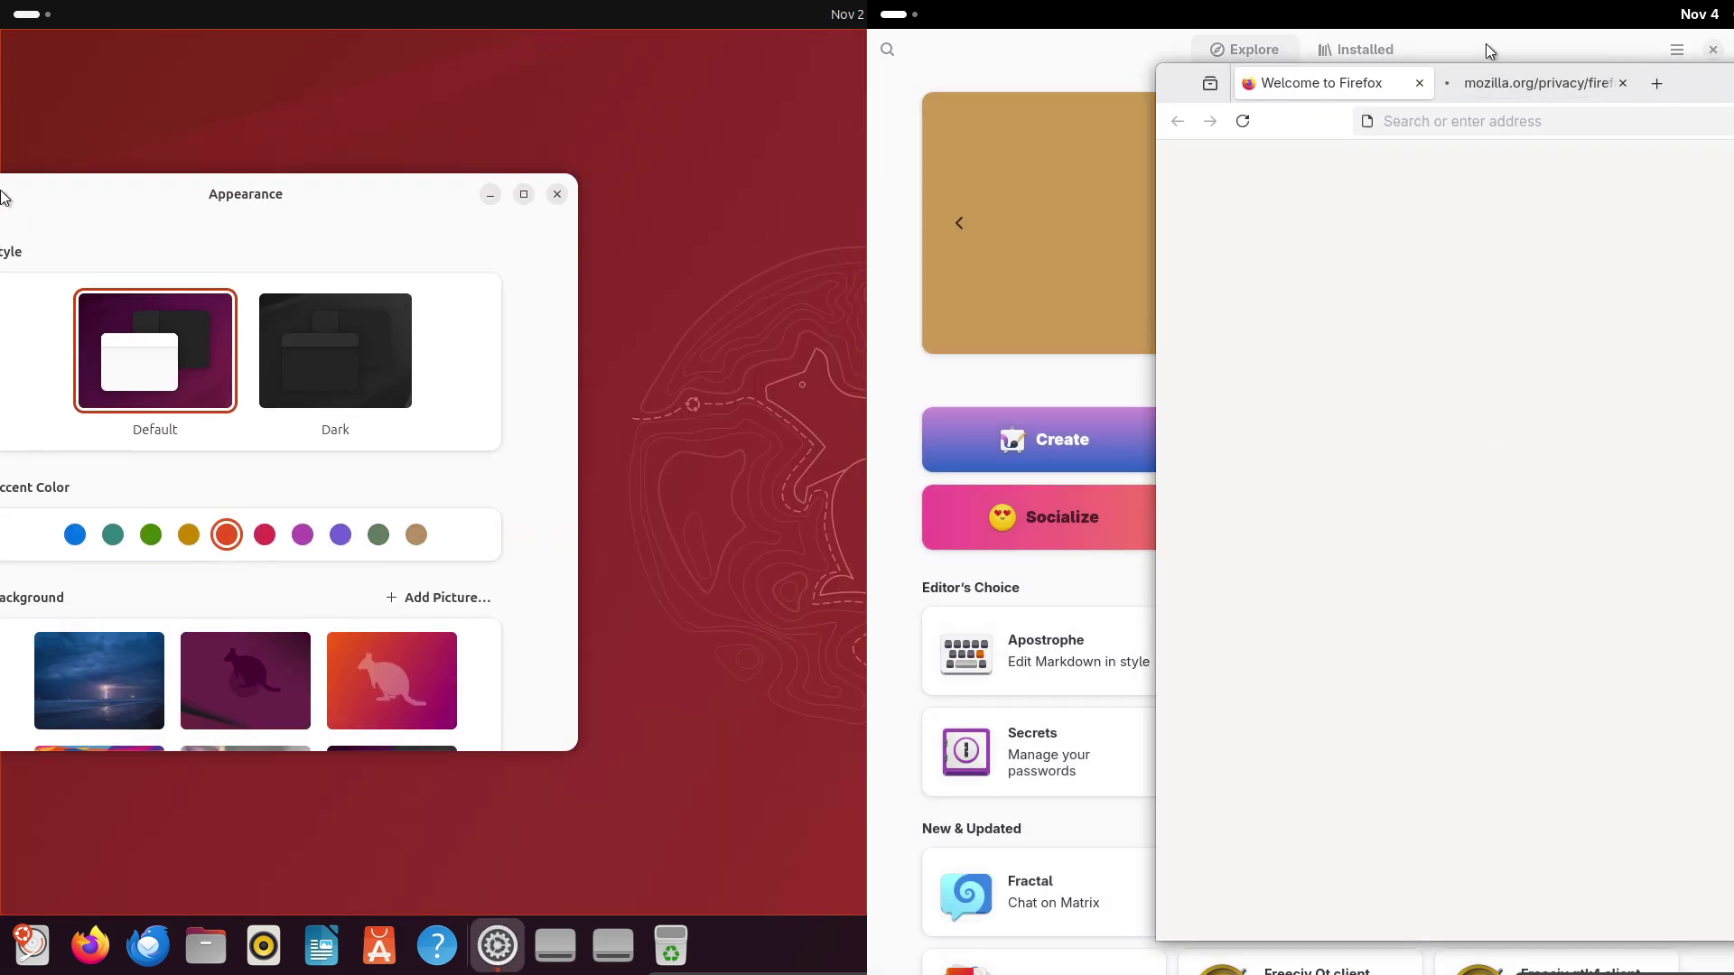
pyautogui.click(1487, 43)
pyautogui.click(1389, 51)
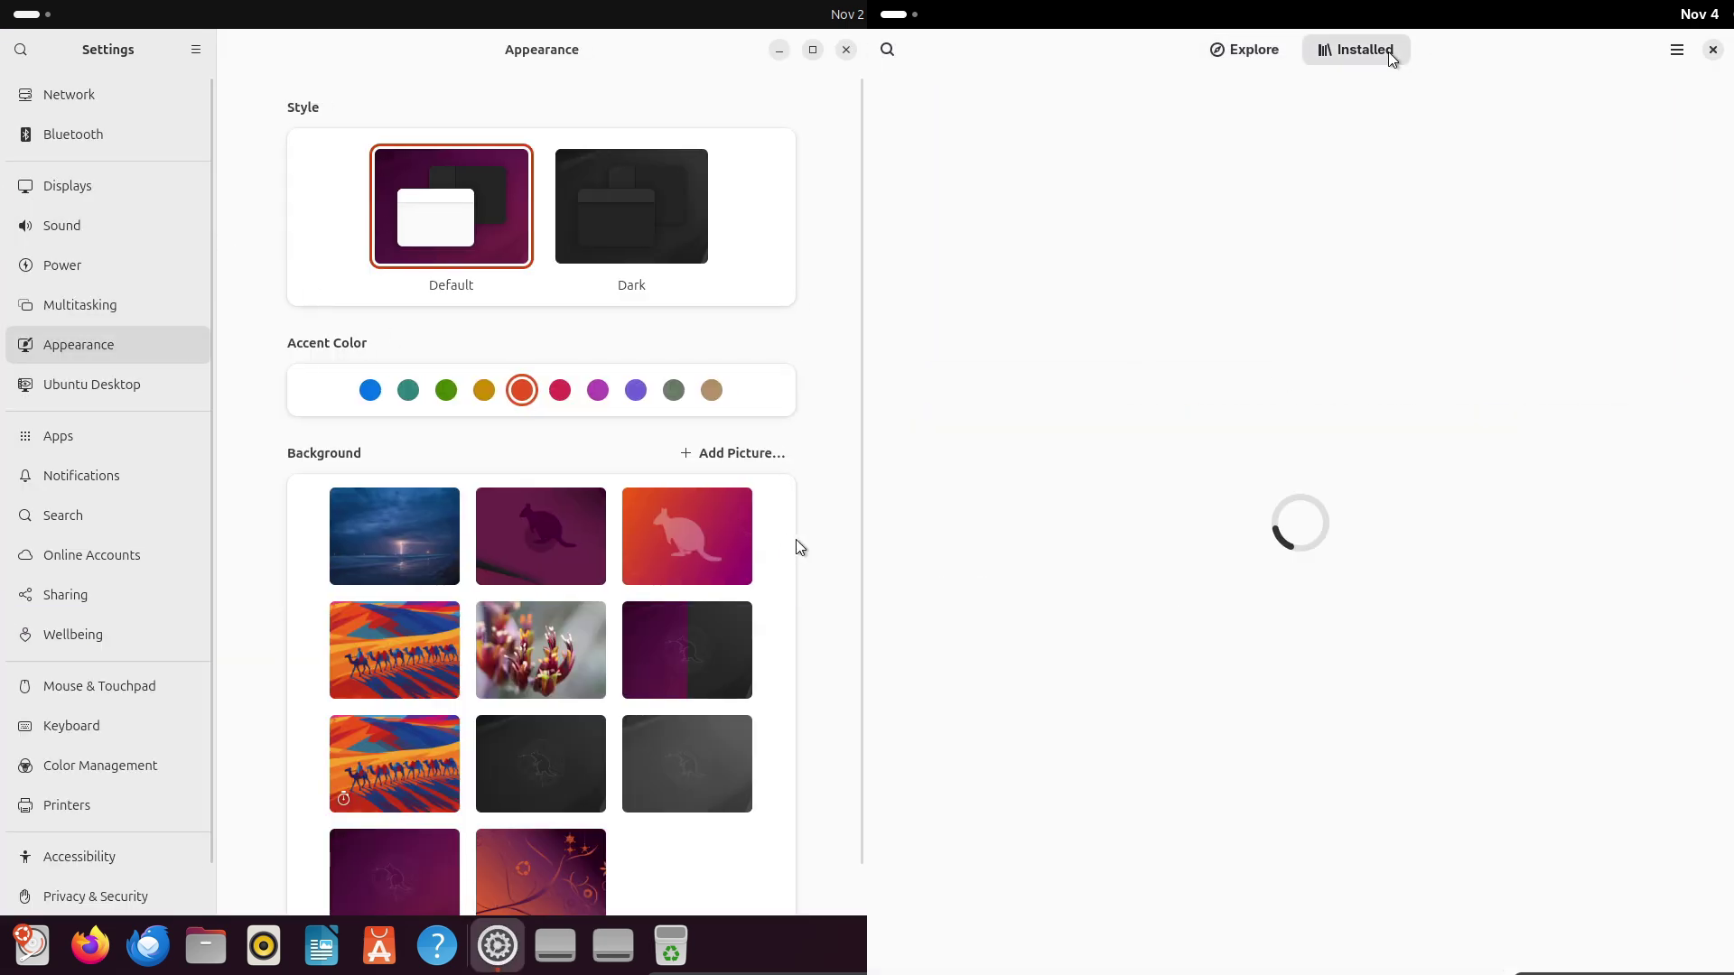
pyautogui.scroll(-1, 677, 704)
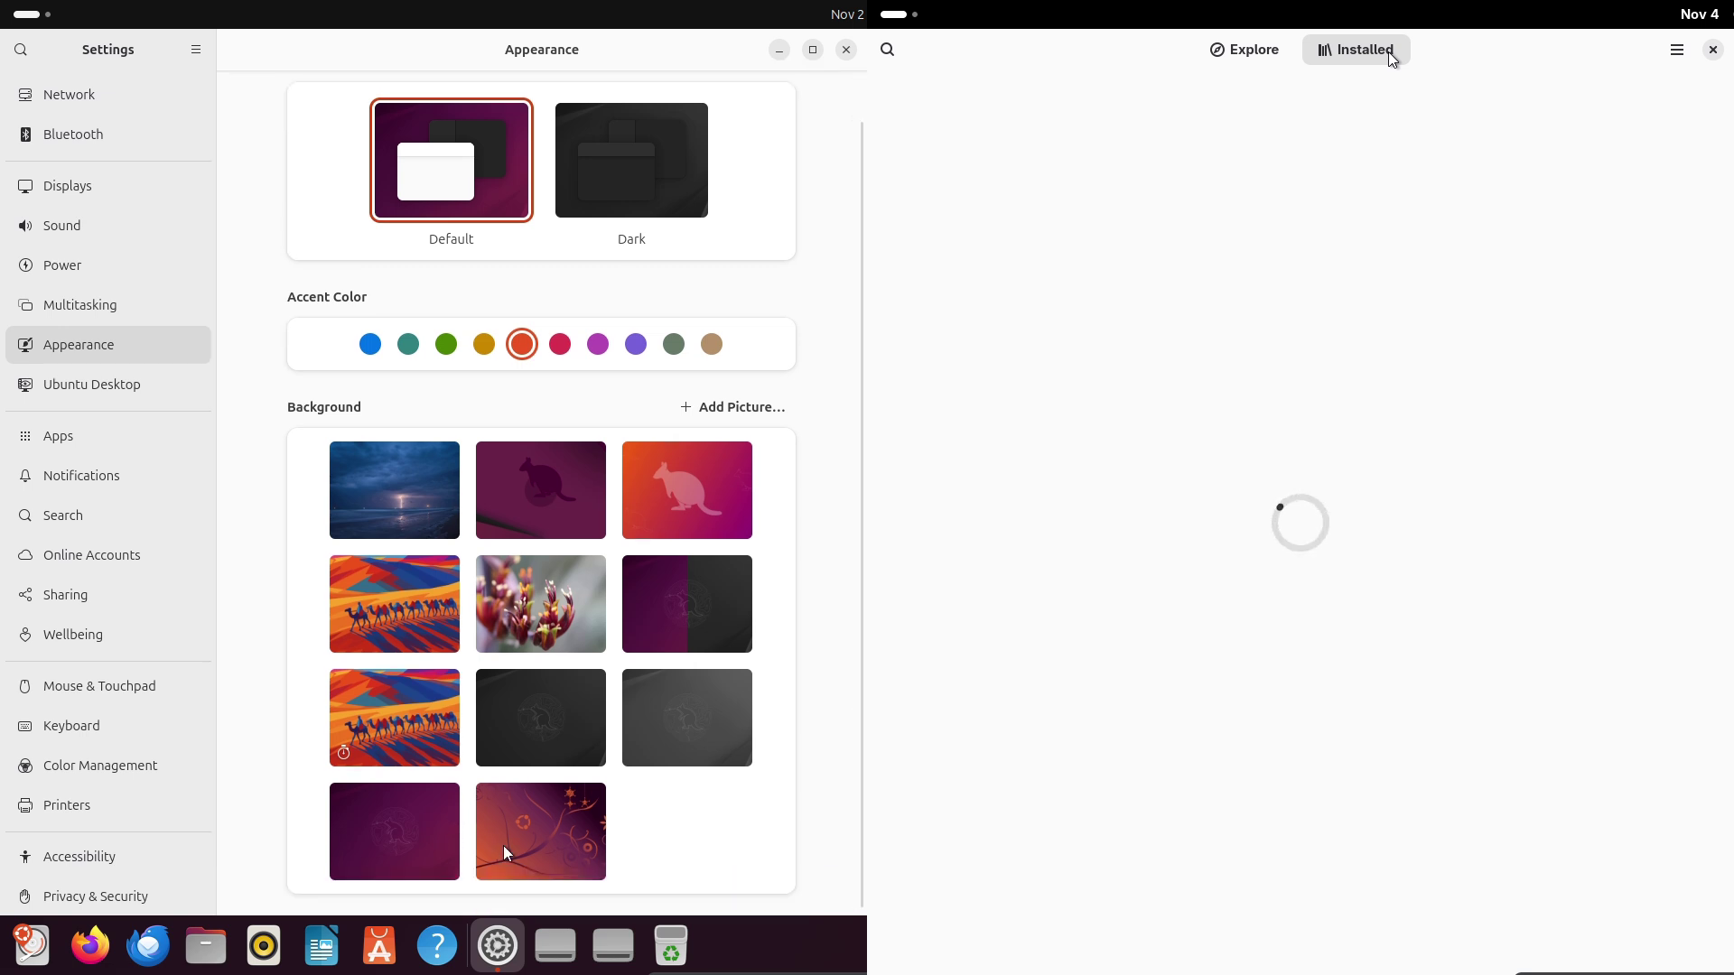
# Check the System Details on Ubuntu's About page, and look at the preferences of Fedora's Software app.
pyautogui.scroll(-1, 208, 740)
pyautogui.click(1676, 50)
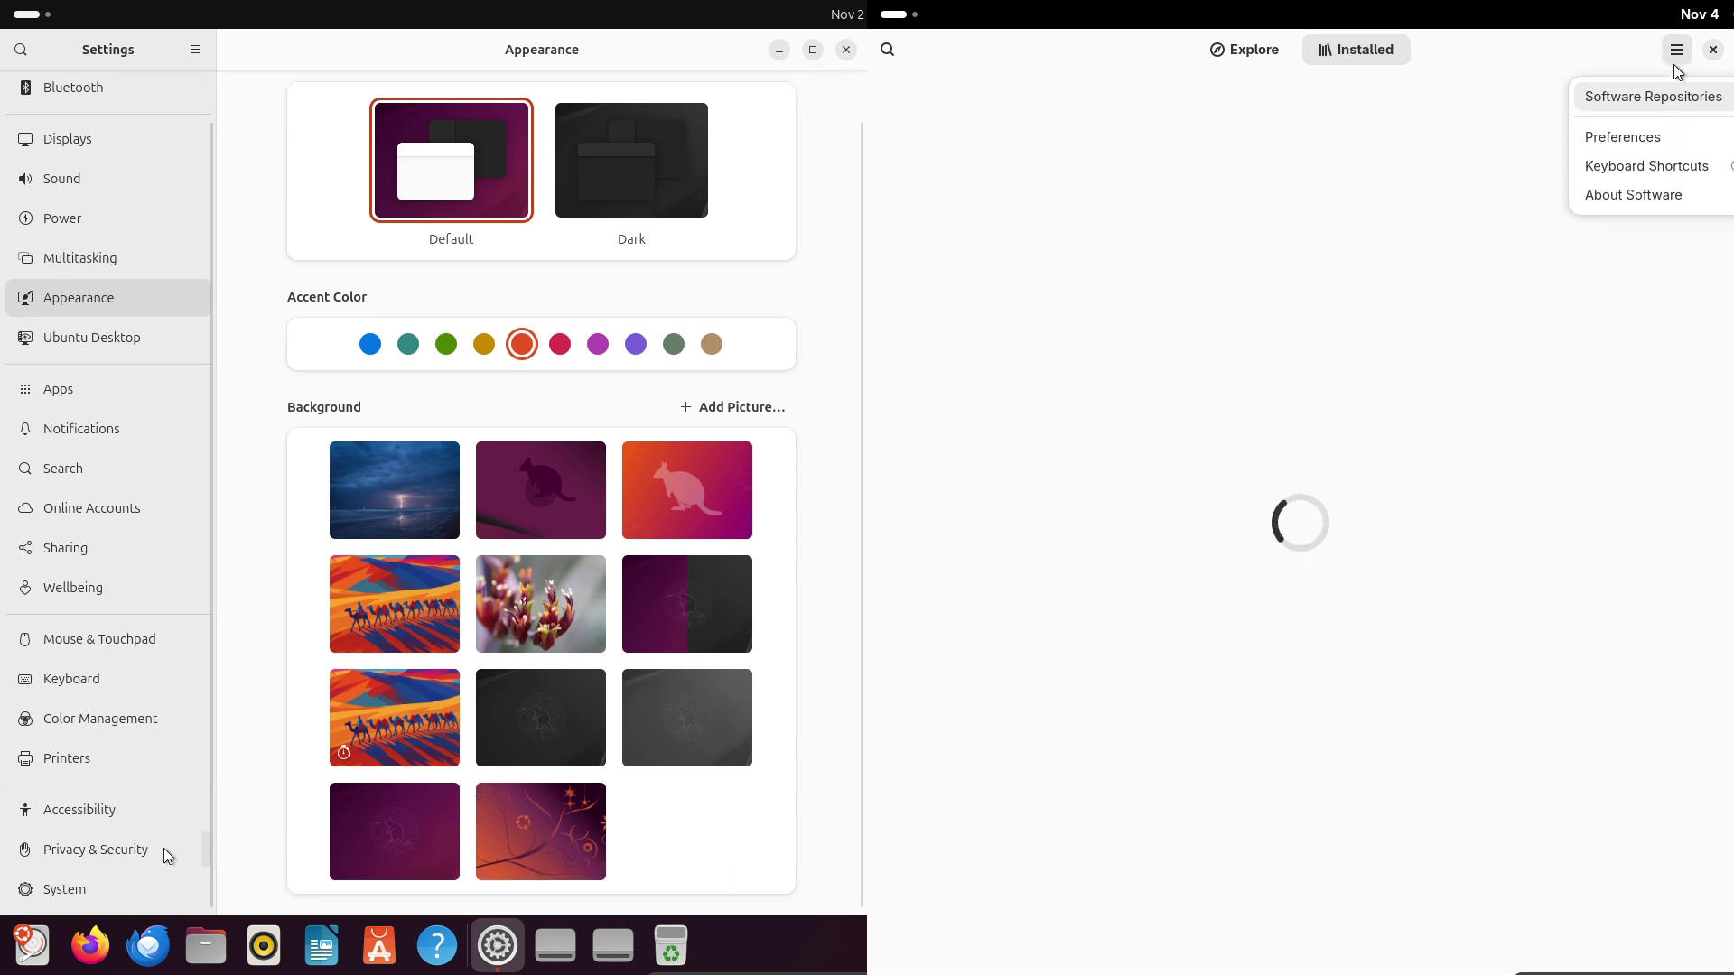
pyautogui.click(101, 891)
pyautogui.click(1646, 147)
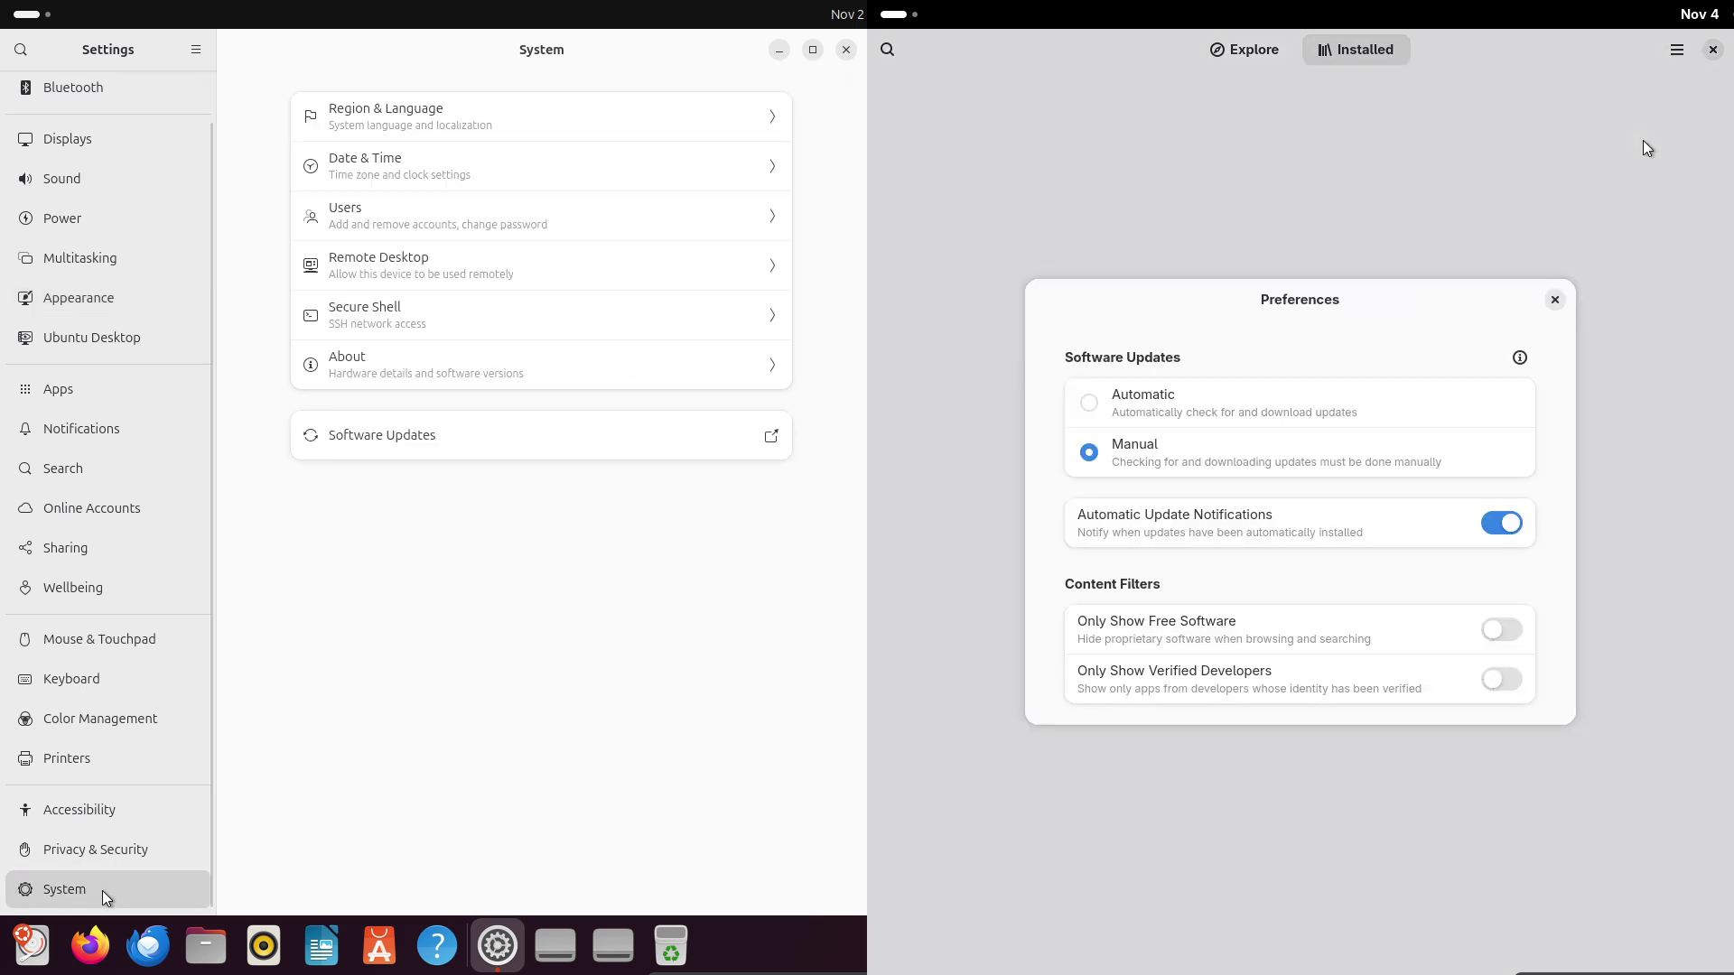
pyautogui.click(380, 366)
pyautogui.click(401, 542)
pyautogui.click(1555, 299)
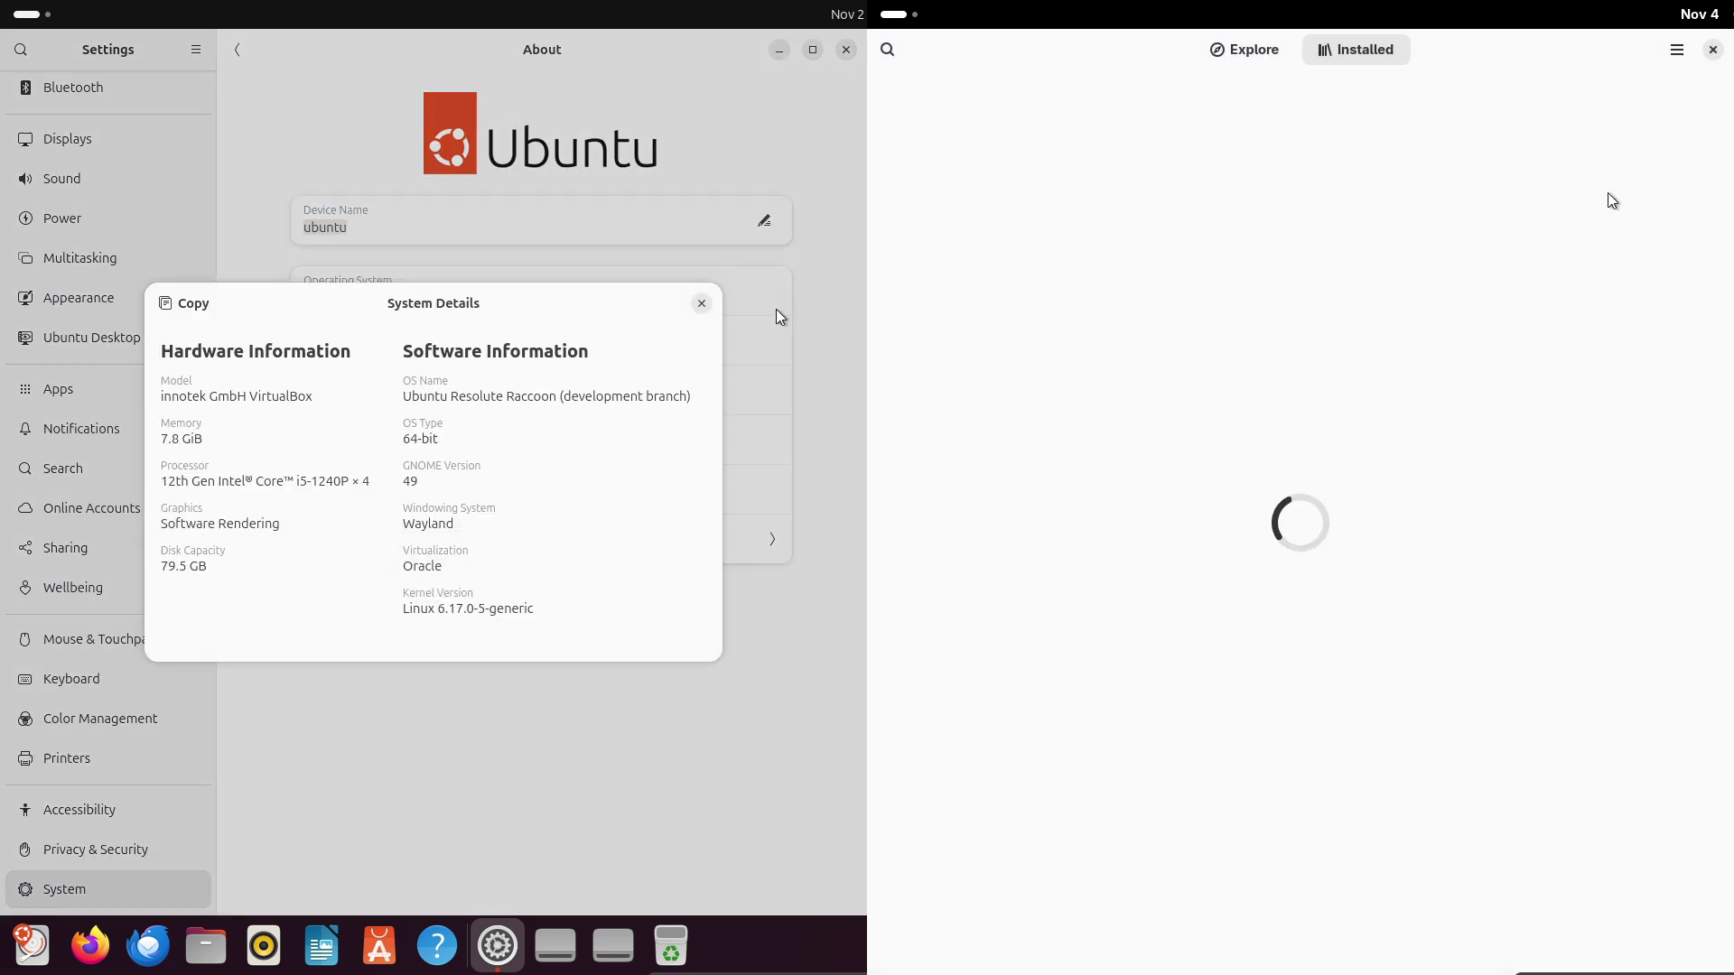
pyautogui.click(700, 299)
# Review Fedora's software repositories and Ubuntu's Privacy & Security settings, closing both views when done.
pyautogui.click(1676, 50)
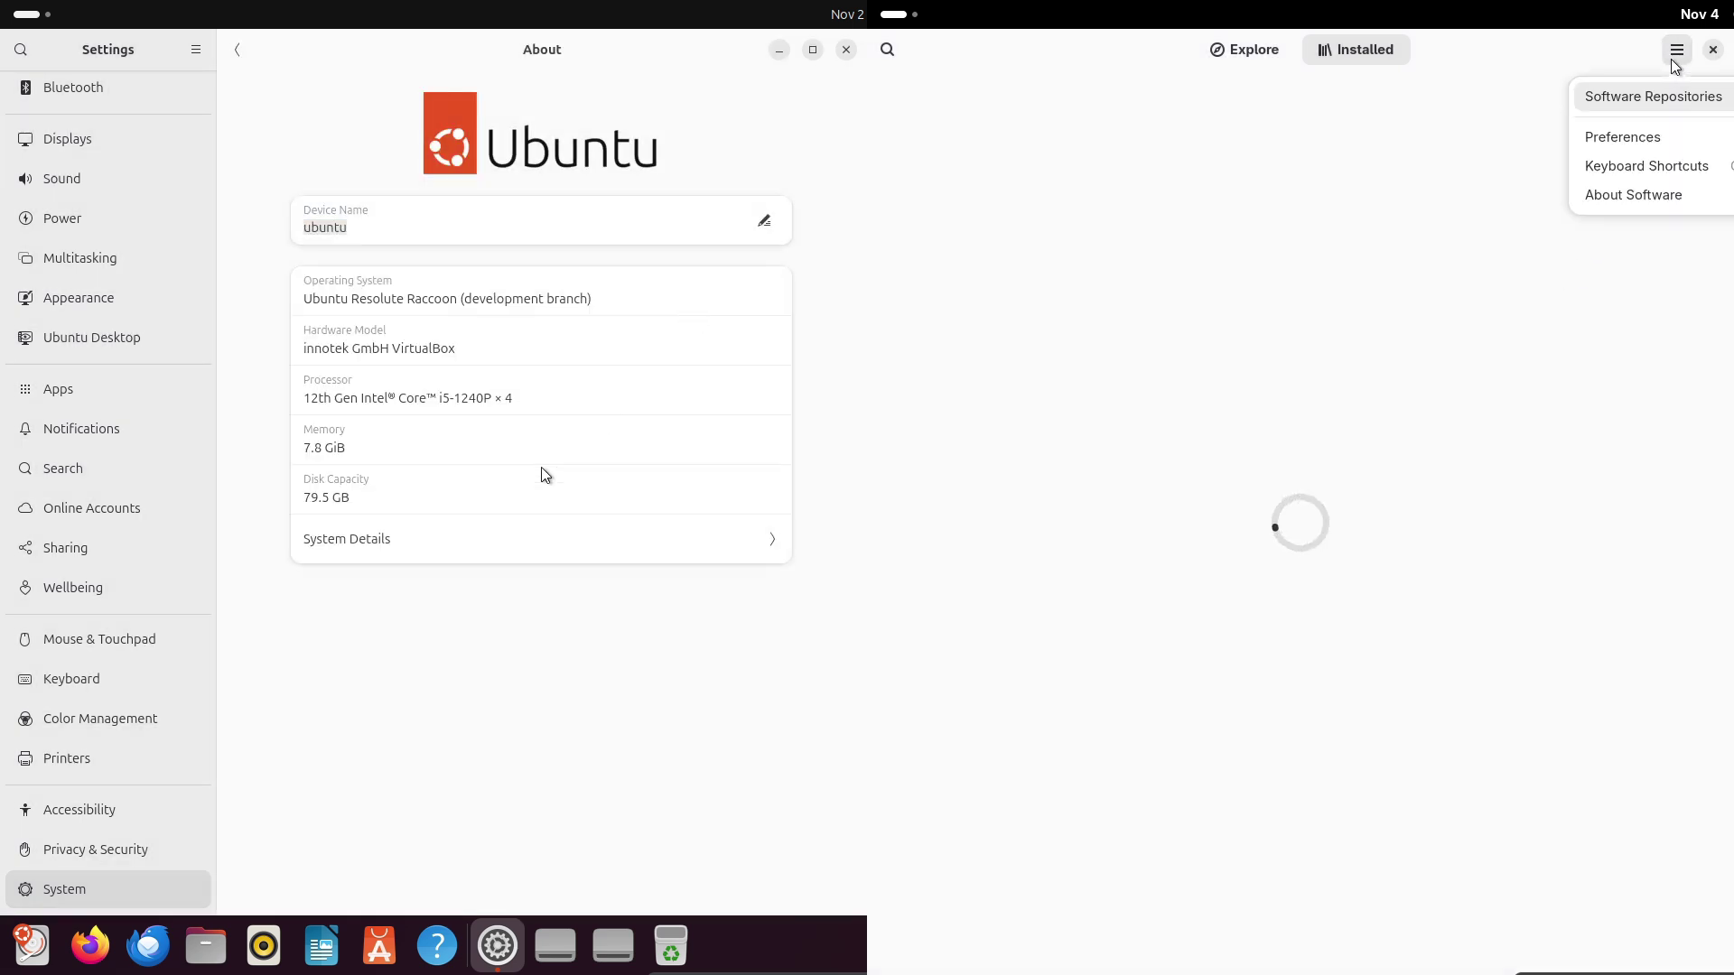
pyautogui.click(159, 848)
pyautogui.click(1637, 99)
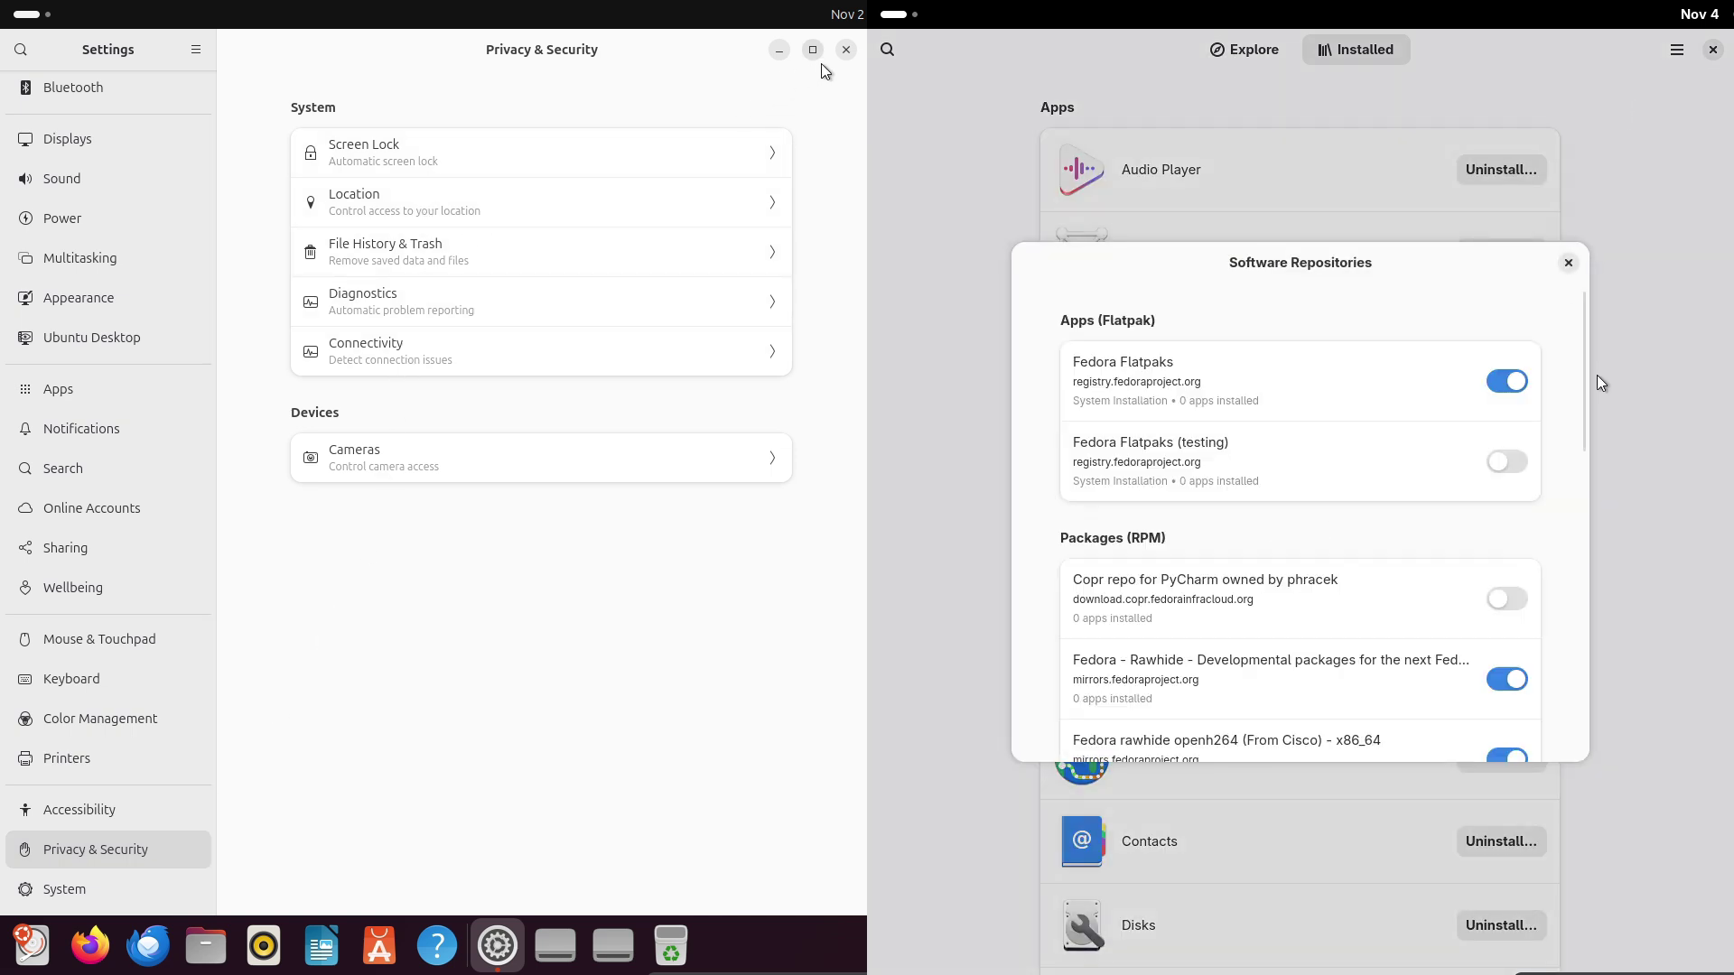
pyautogui.click(696, 282)
pyautogui.moveTo(1582, 397); pyautogui.dragTo(1553, 242)
pyautogui.click(772, 186)
pyautogui.click(754, 226)
pyautogui.click(847, 53)
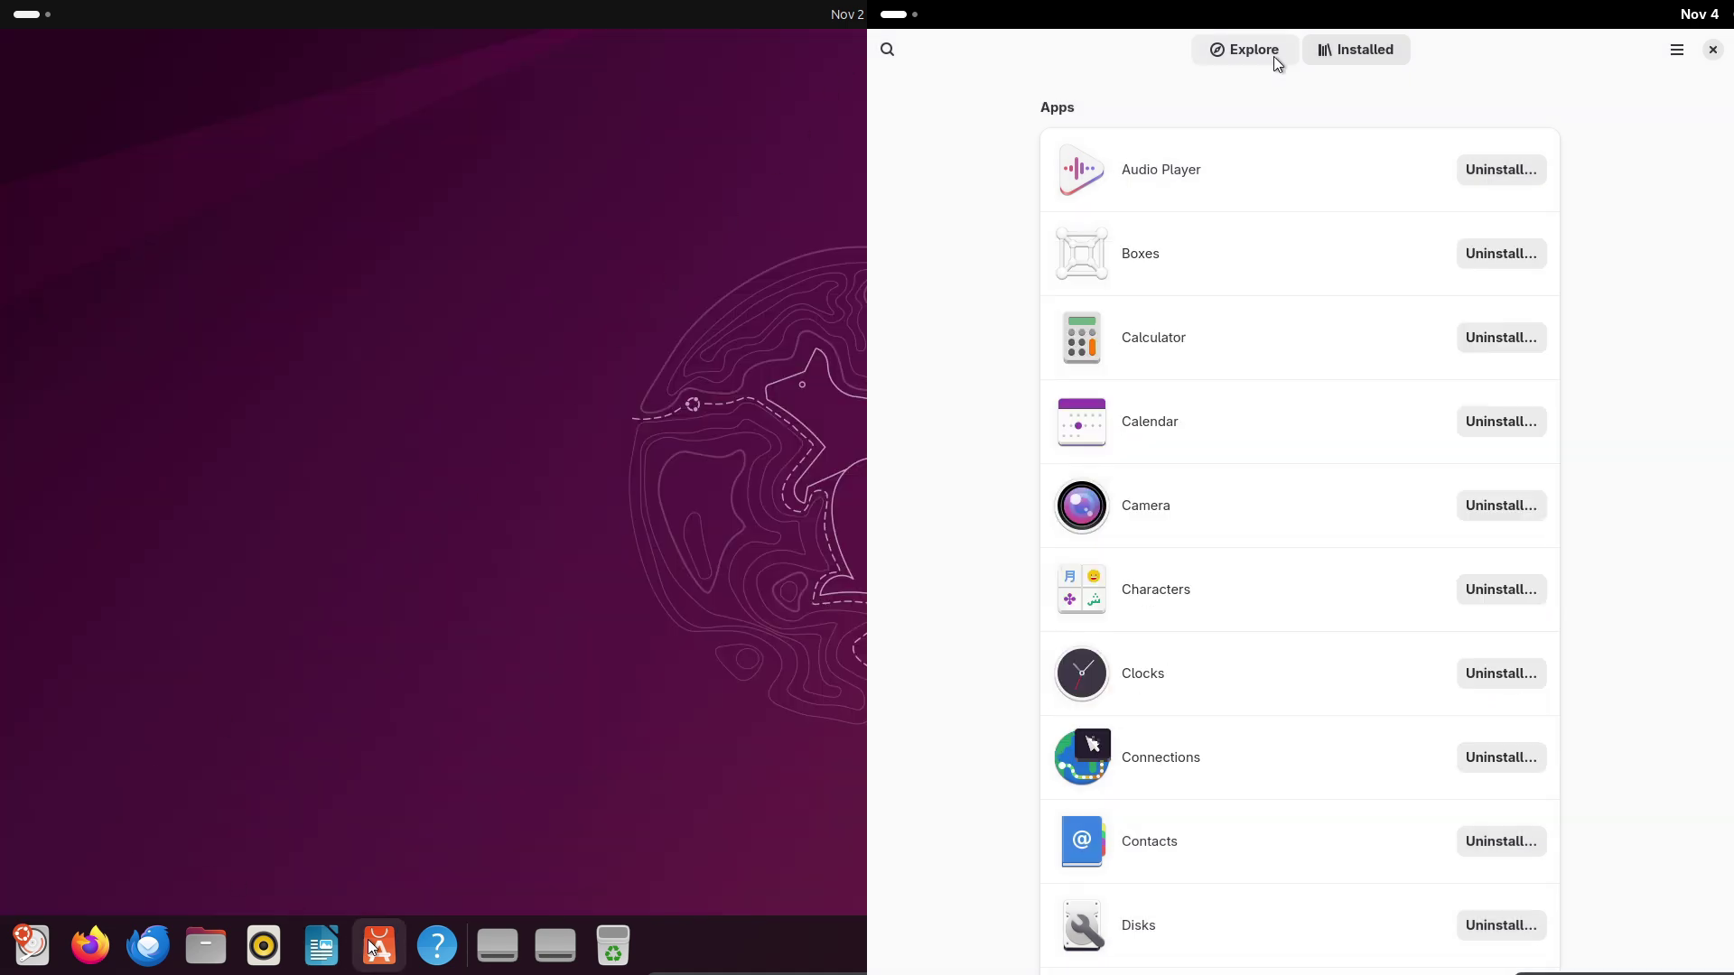
# Launch App Center in Ubuntu, and search the web for "fedora" in Fedora's Firefox after enlarging its window.
pyautogui.click(368, 941)
pyautogui.click(1268, 56)
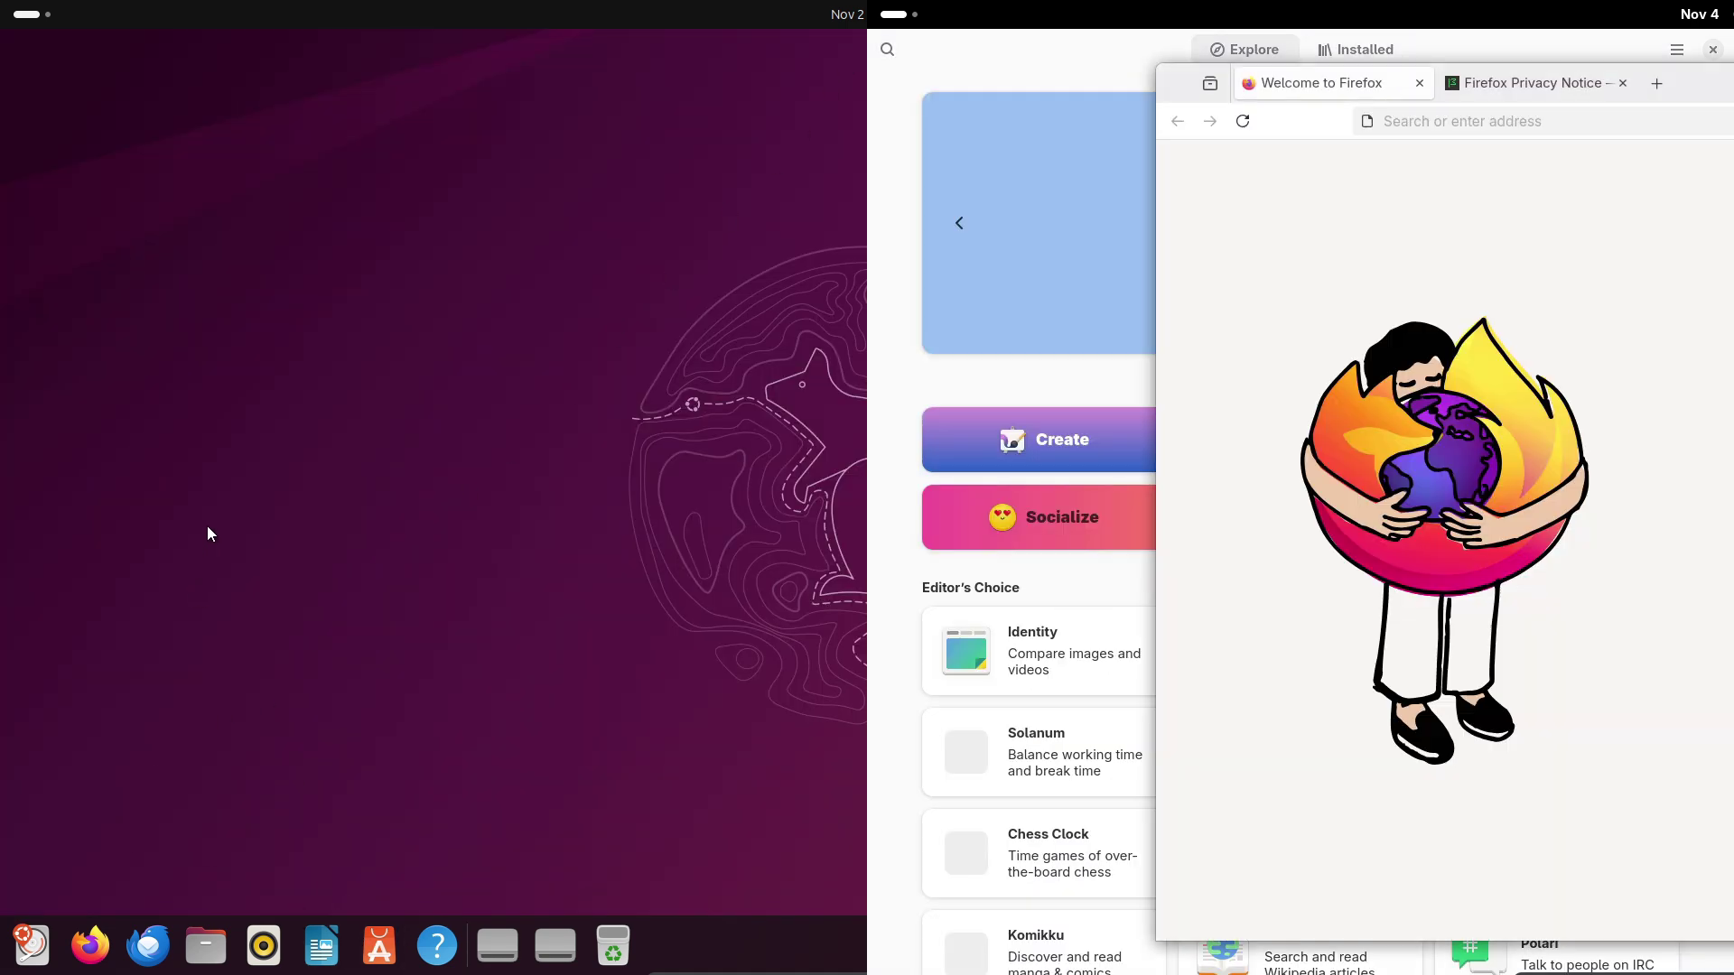
pyautogui.moveTo(1733, 83); pyautogui.dragTo(917, 147)
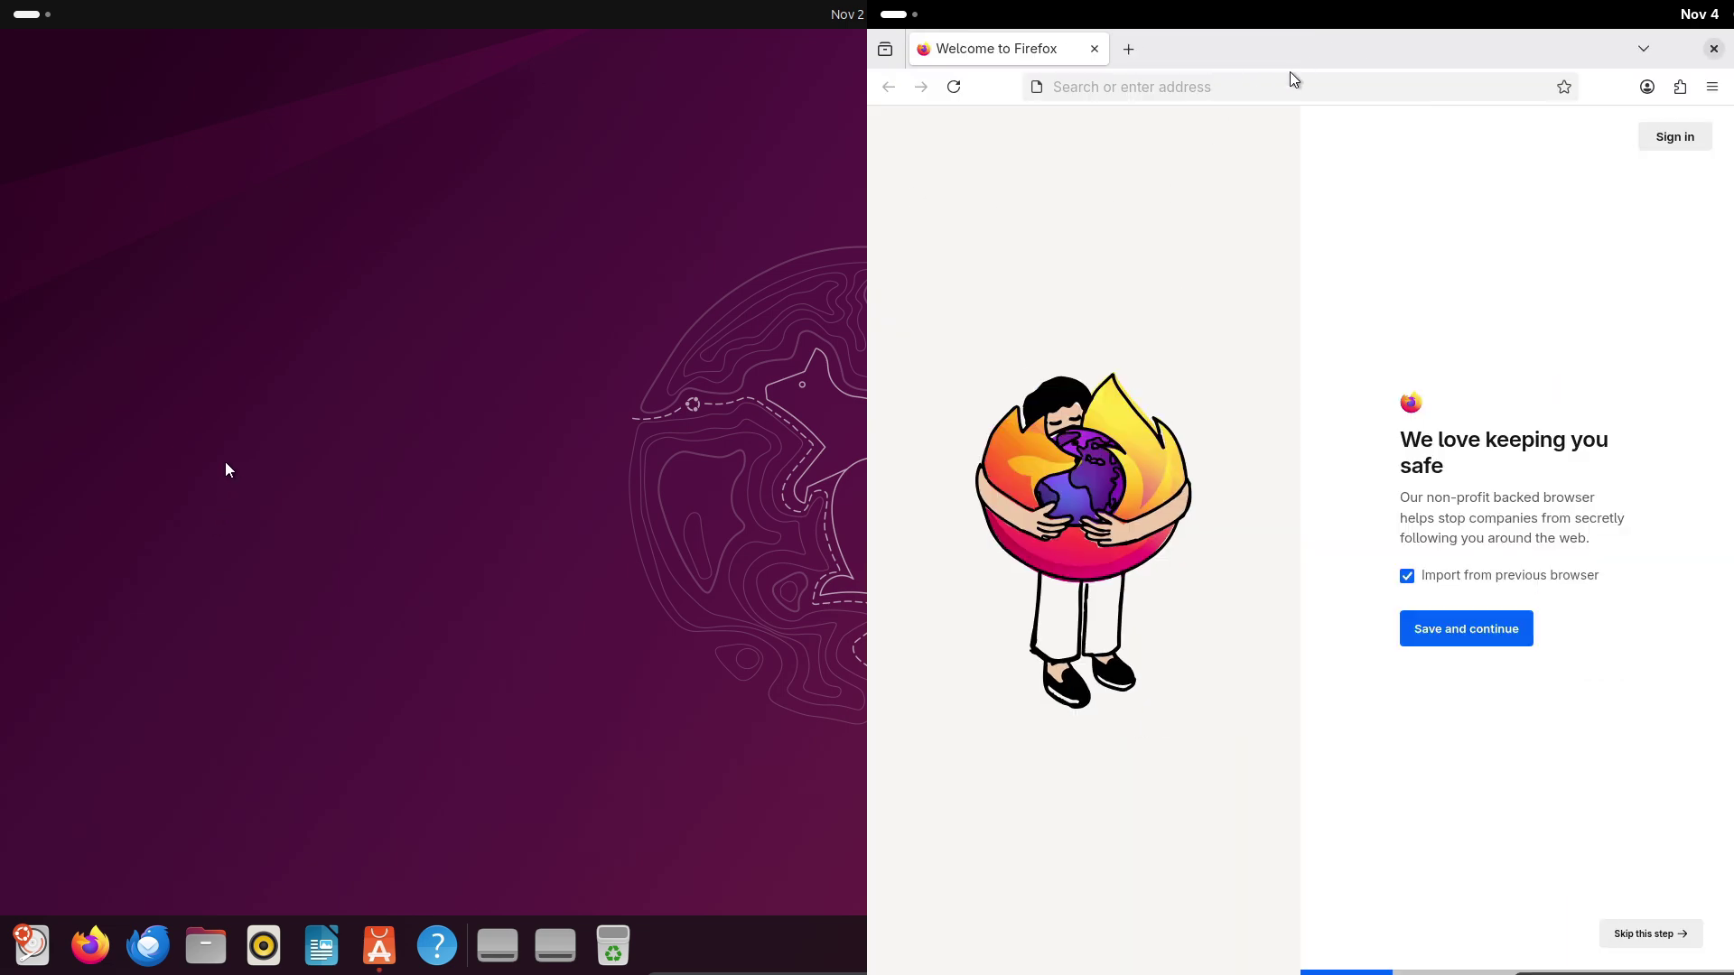
pyautogui.click(1289, 86)
pyautogui.write('fedo')
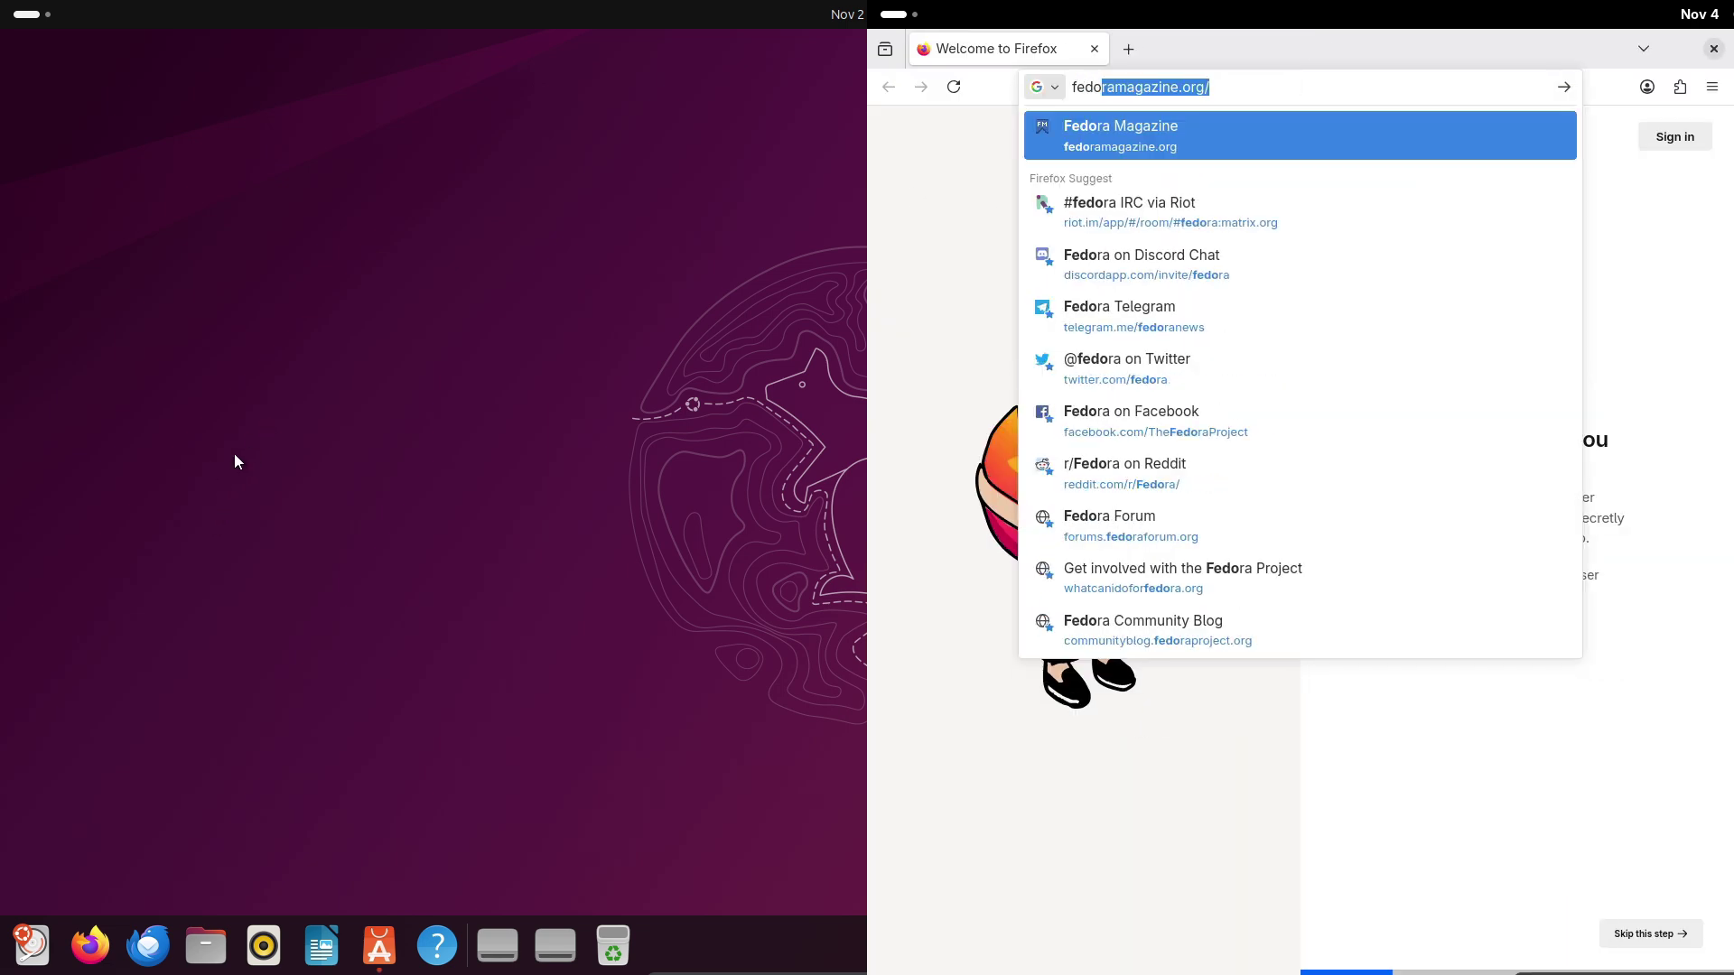
pyautogui.write('ra')
pyautogui.press('Return')
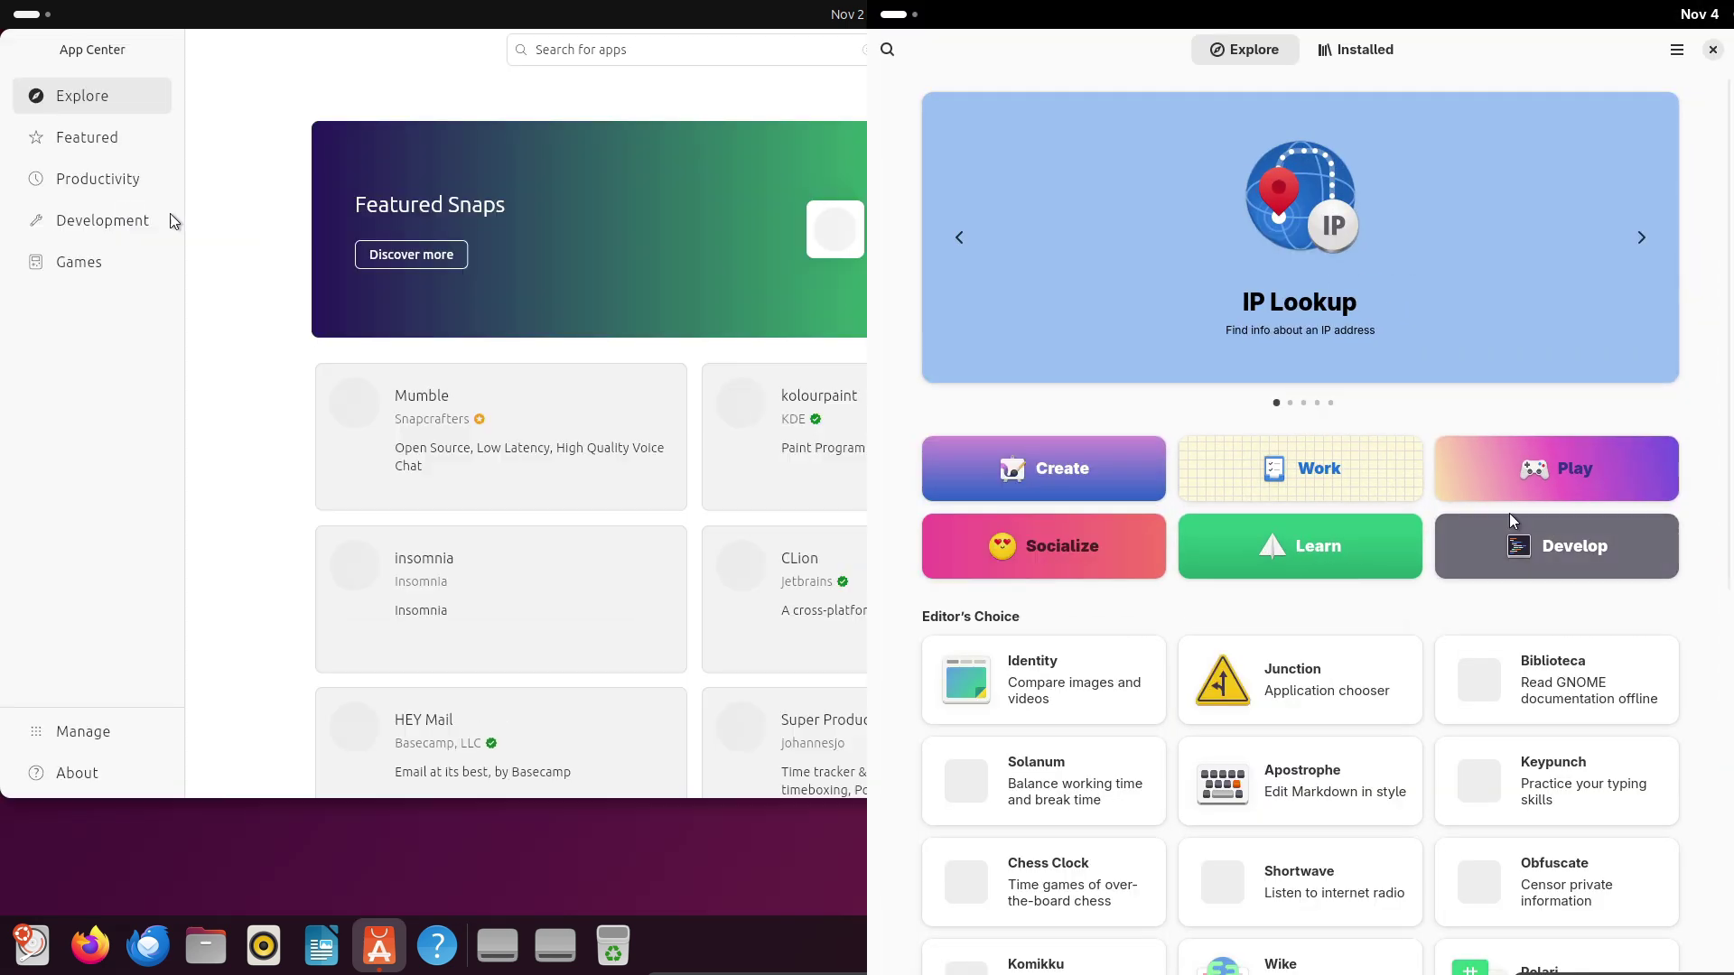
# Search Fedora's Software for "obs" and open OBS Studio, while viewing the About and Featured pages of Ubuntu's App Center.
pyautogui.press('super+Left')
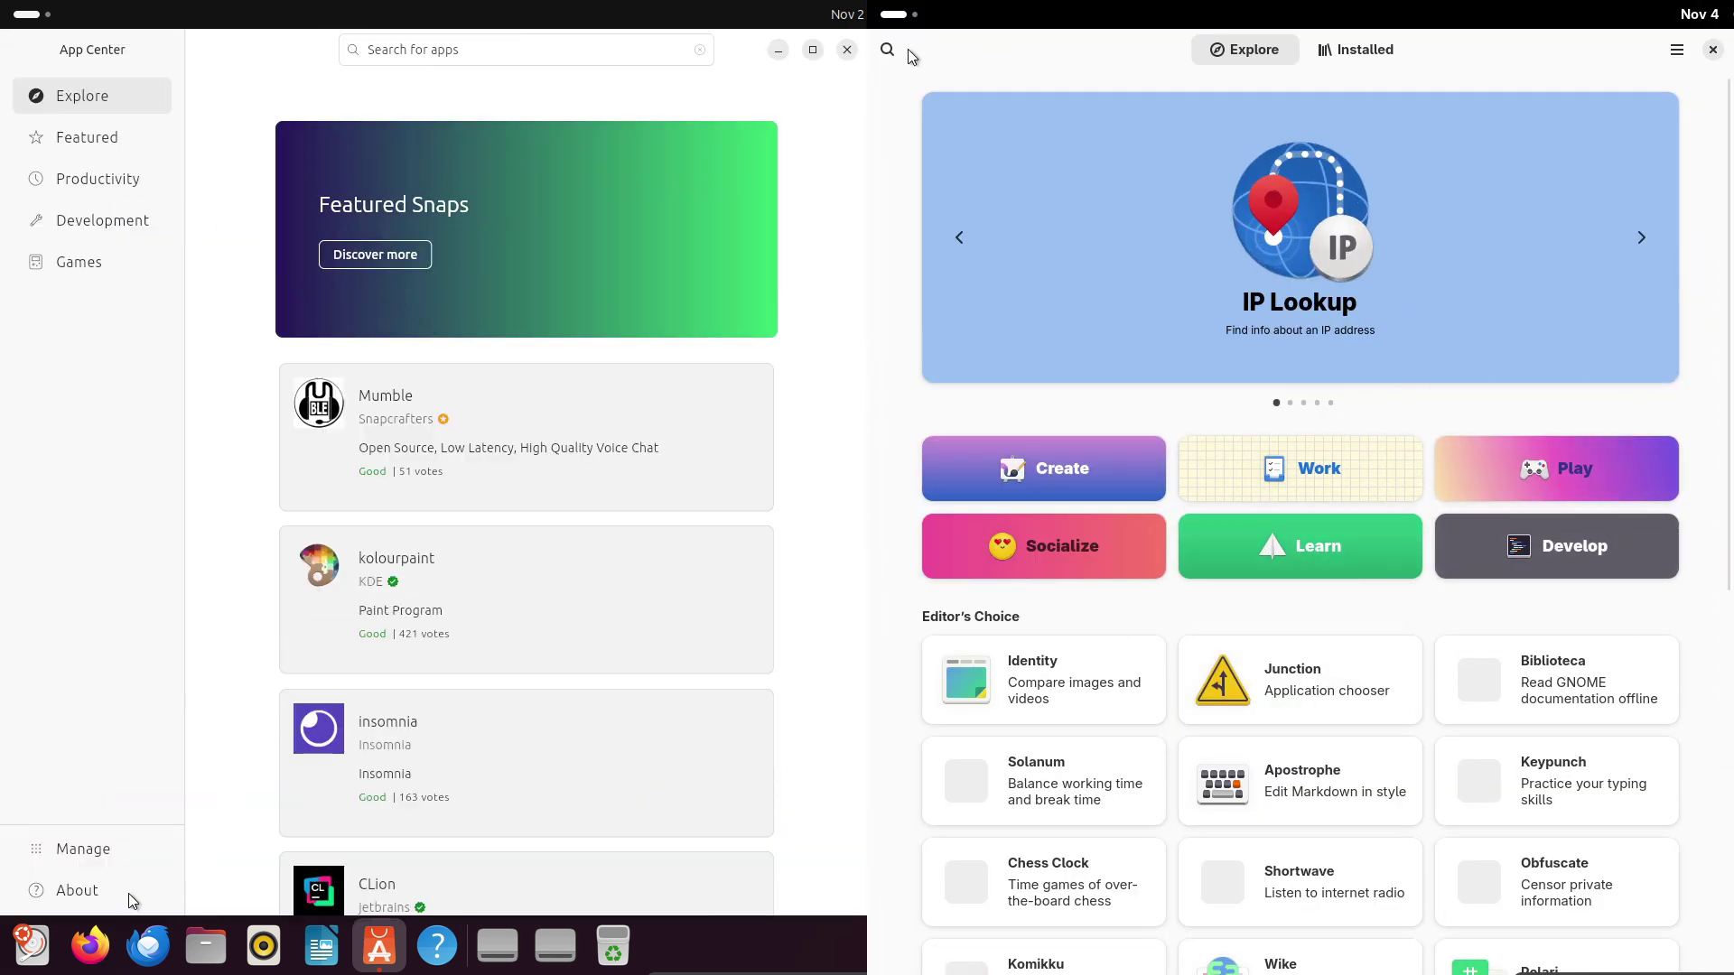
pyautogui.click(885, 50)
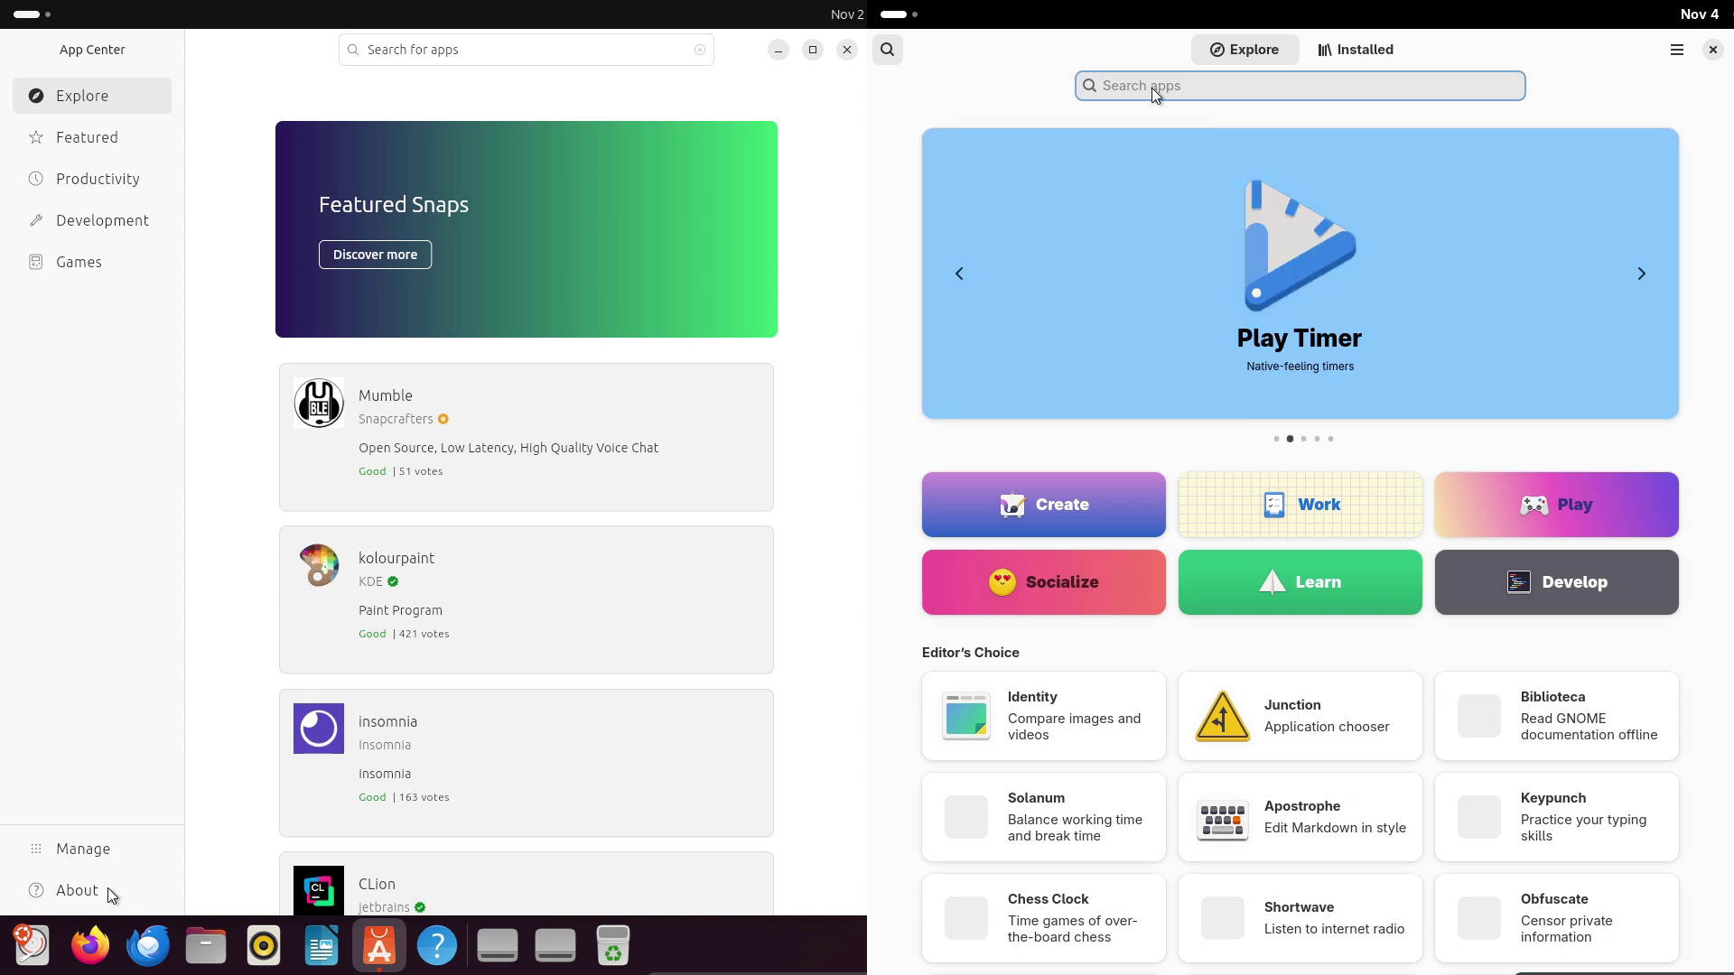
pyautogui.write('obs')
pyautogui.click(77, 890)
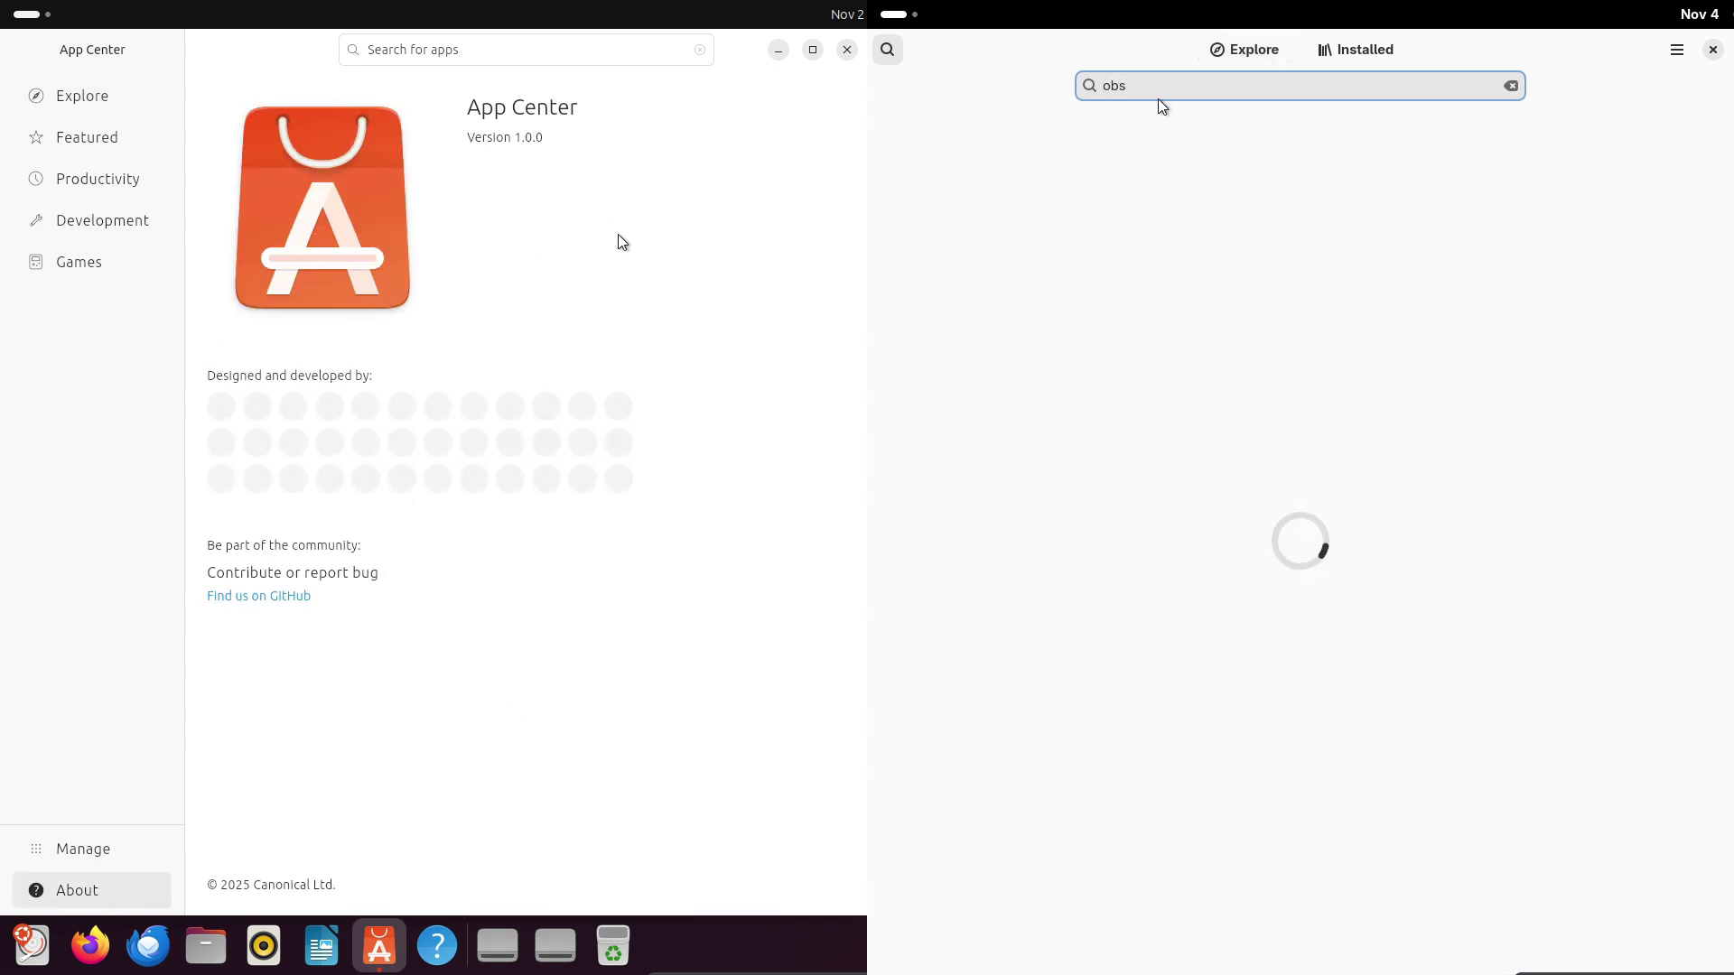
pyautogui.click(123, 145)
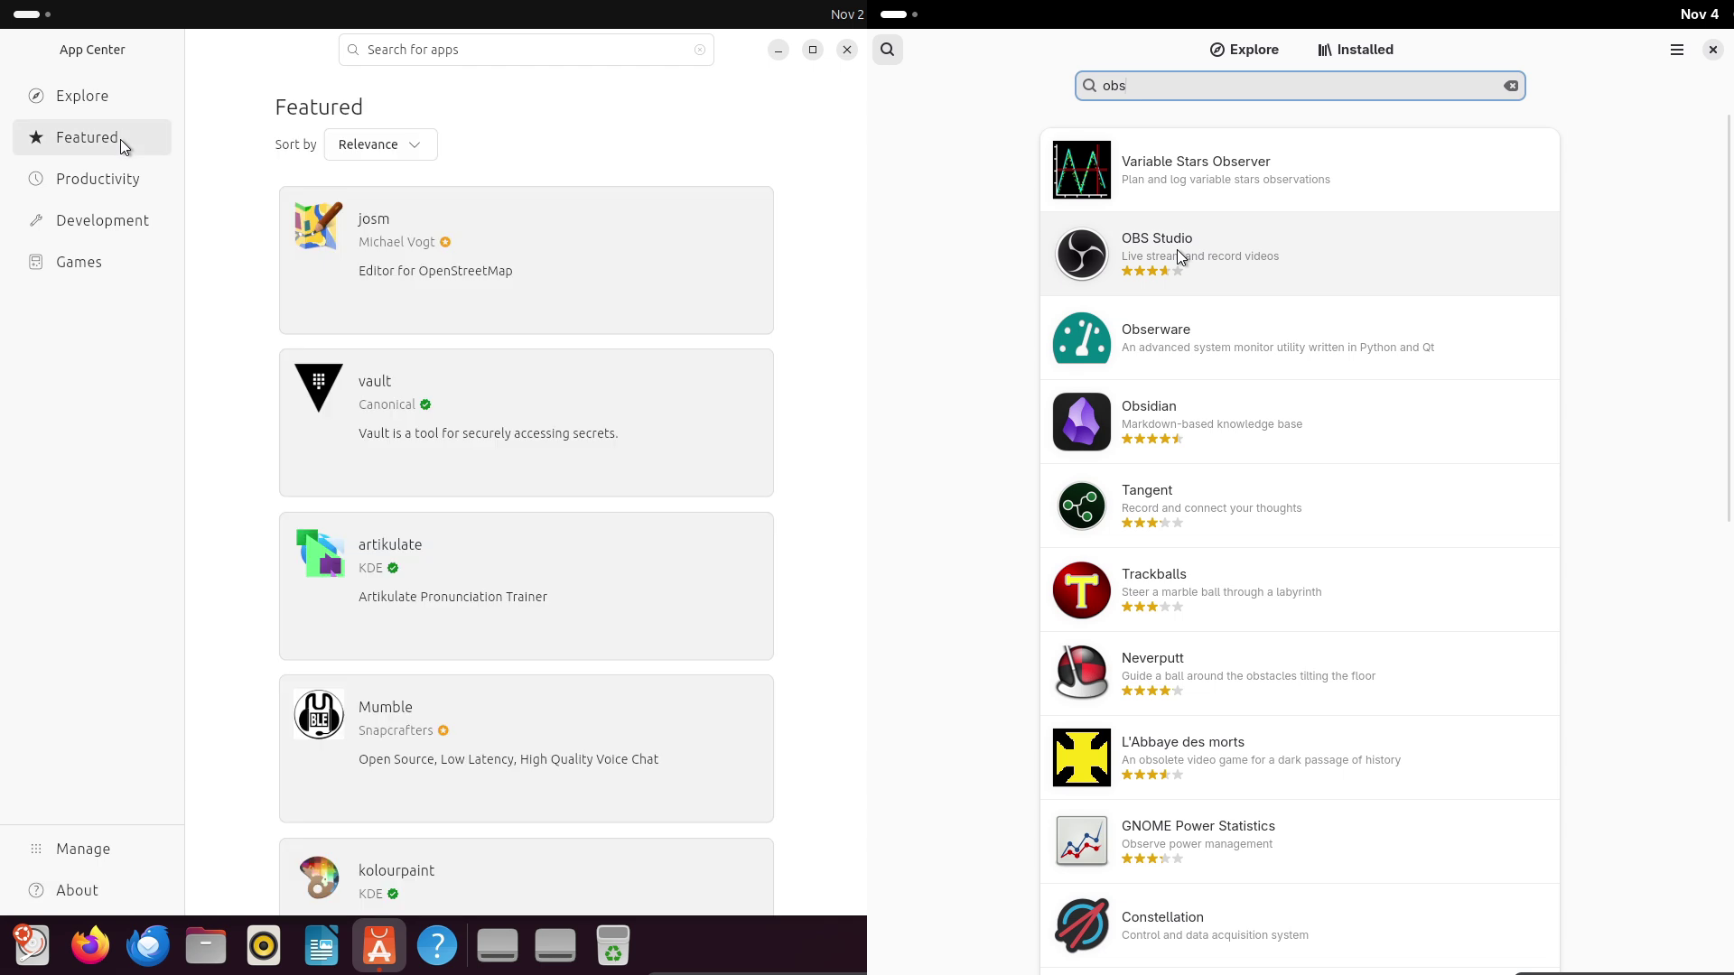
pyautogui.click(1179, 254)
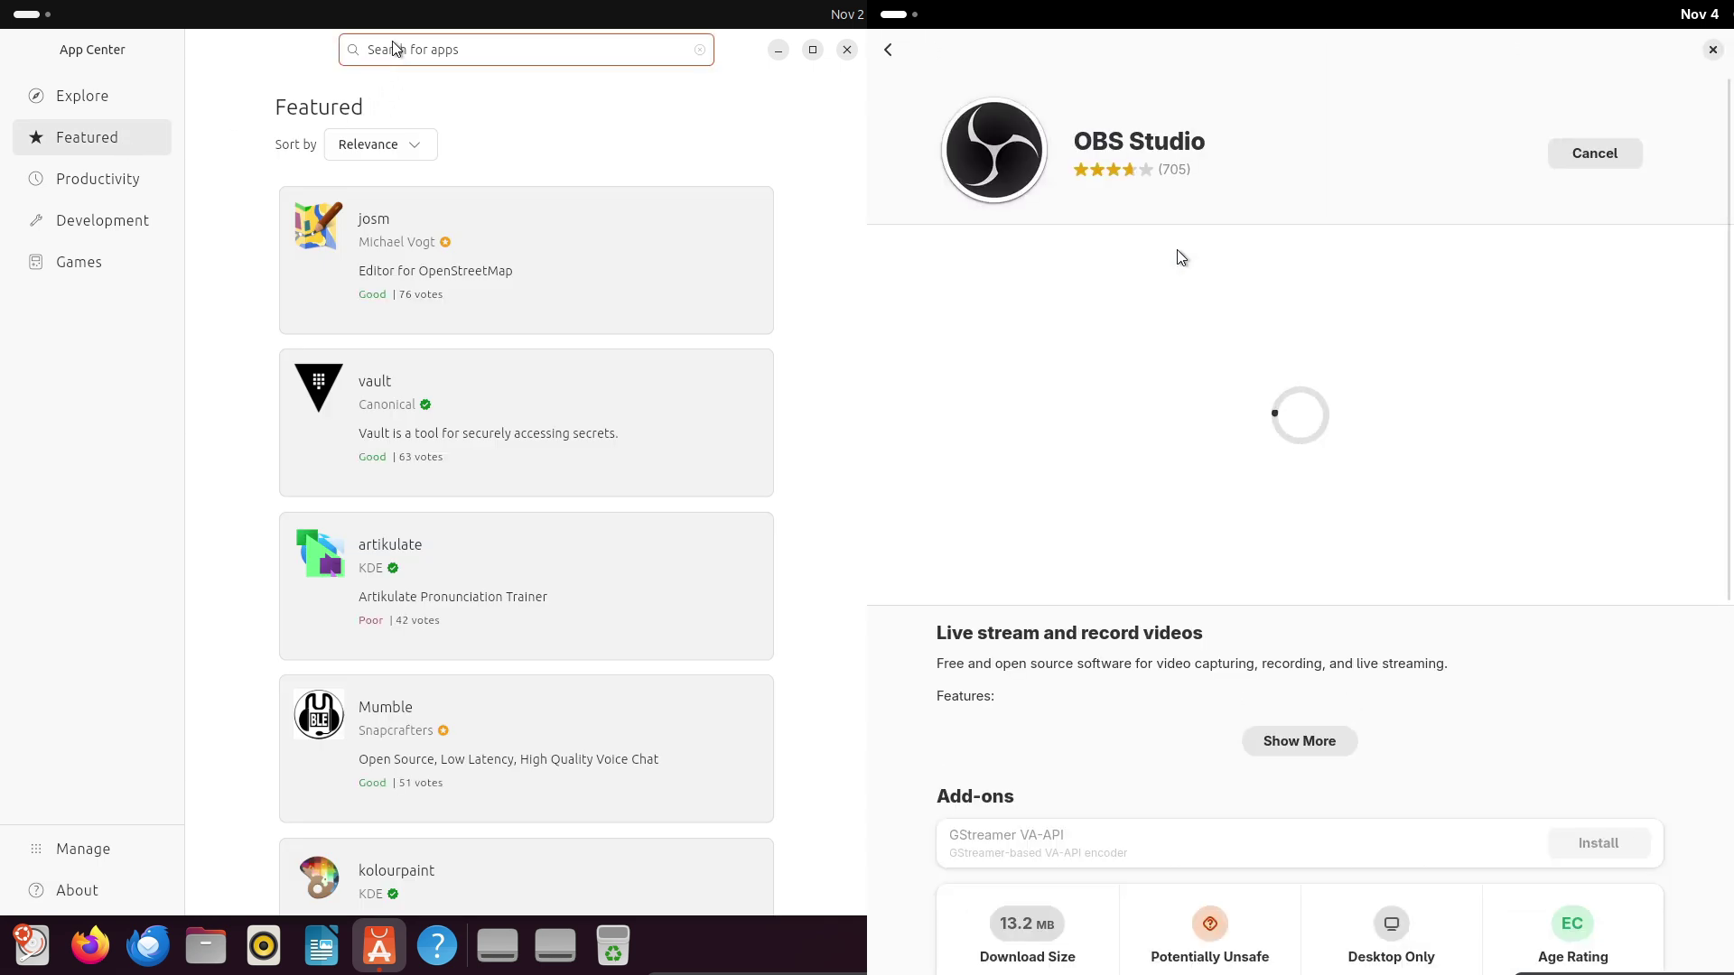
# Search App Center for "obs" and open OBS Studio (unofficial), and show the OBS Studio package sources in Fedora's Software.
pyautogui.press('Return')
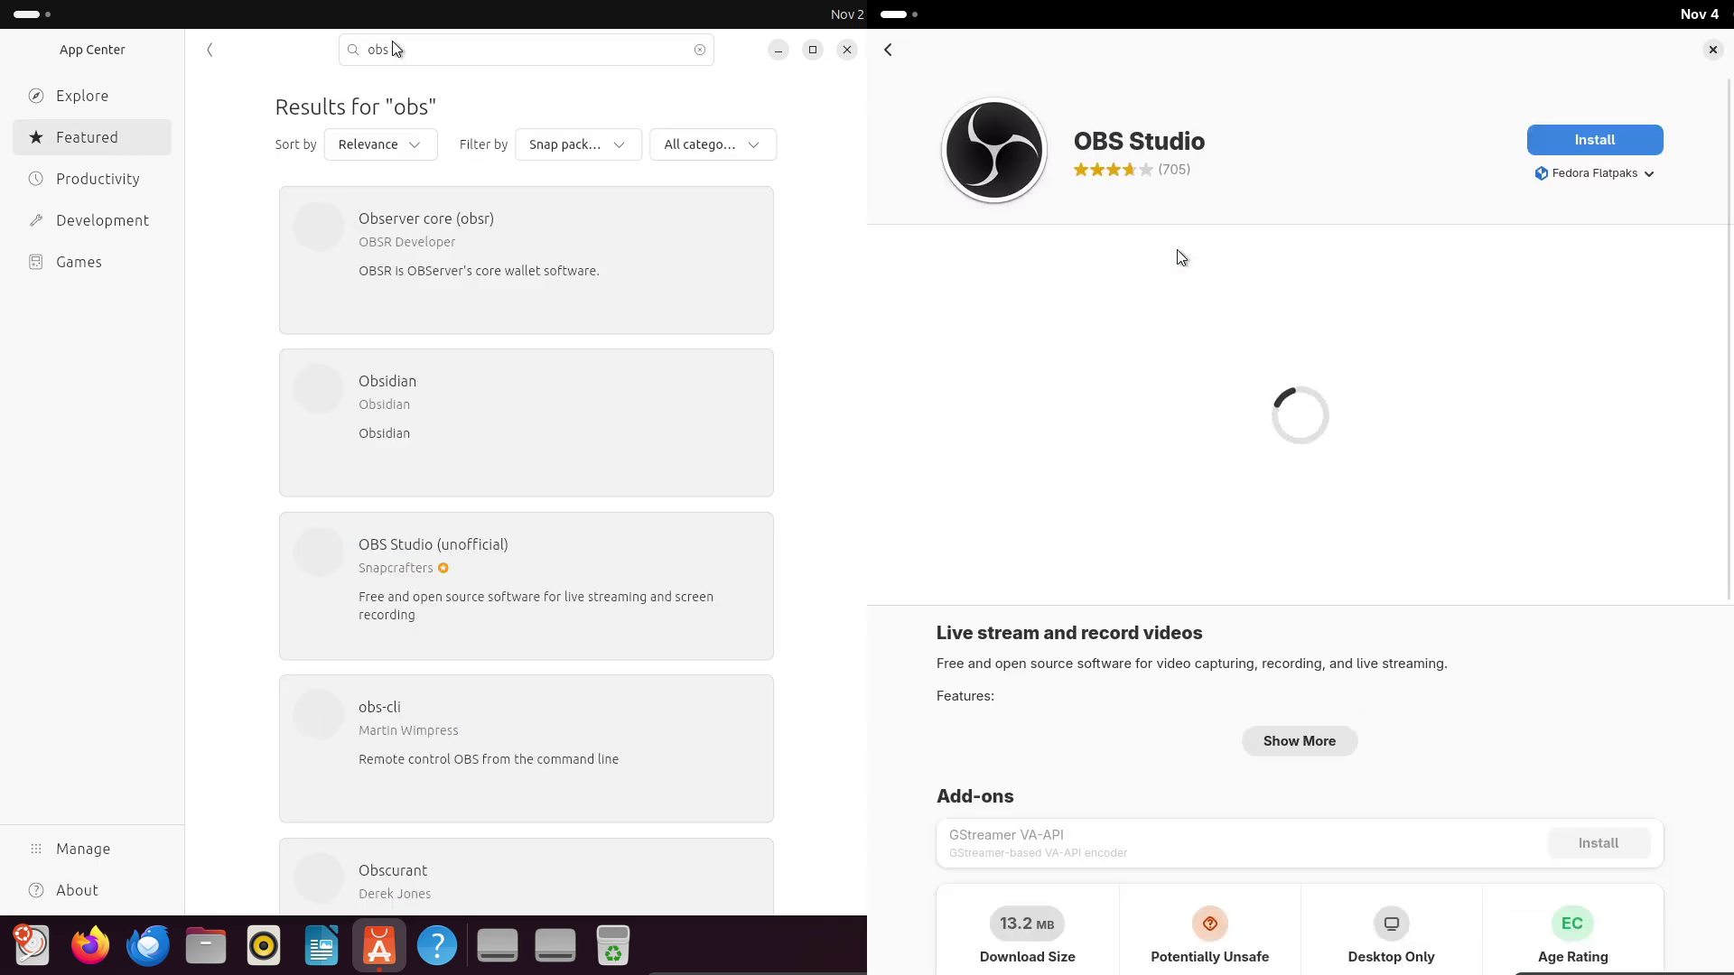
pyautogui.click(1597, 173)
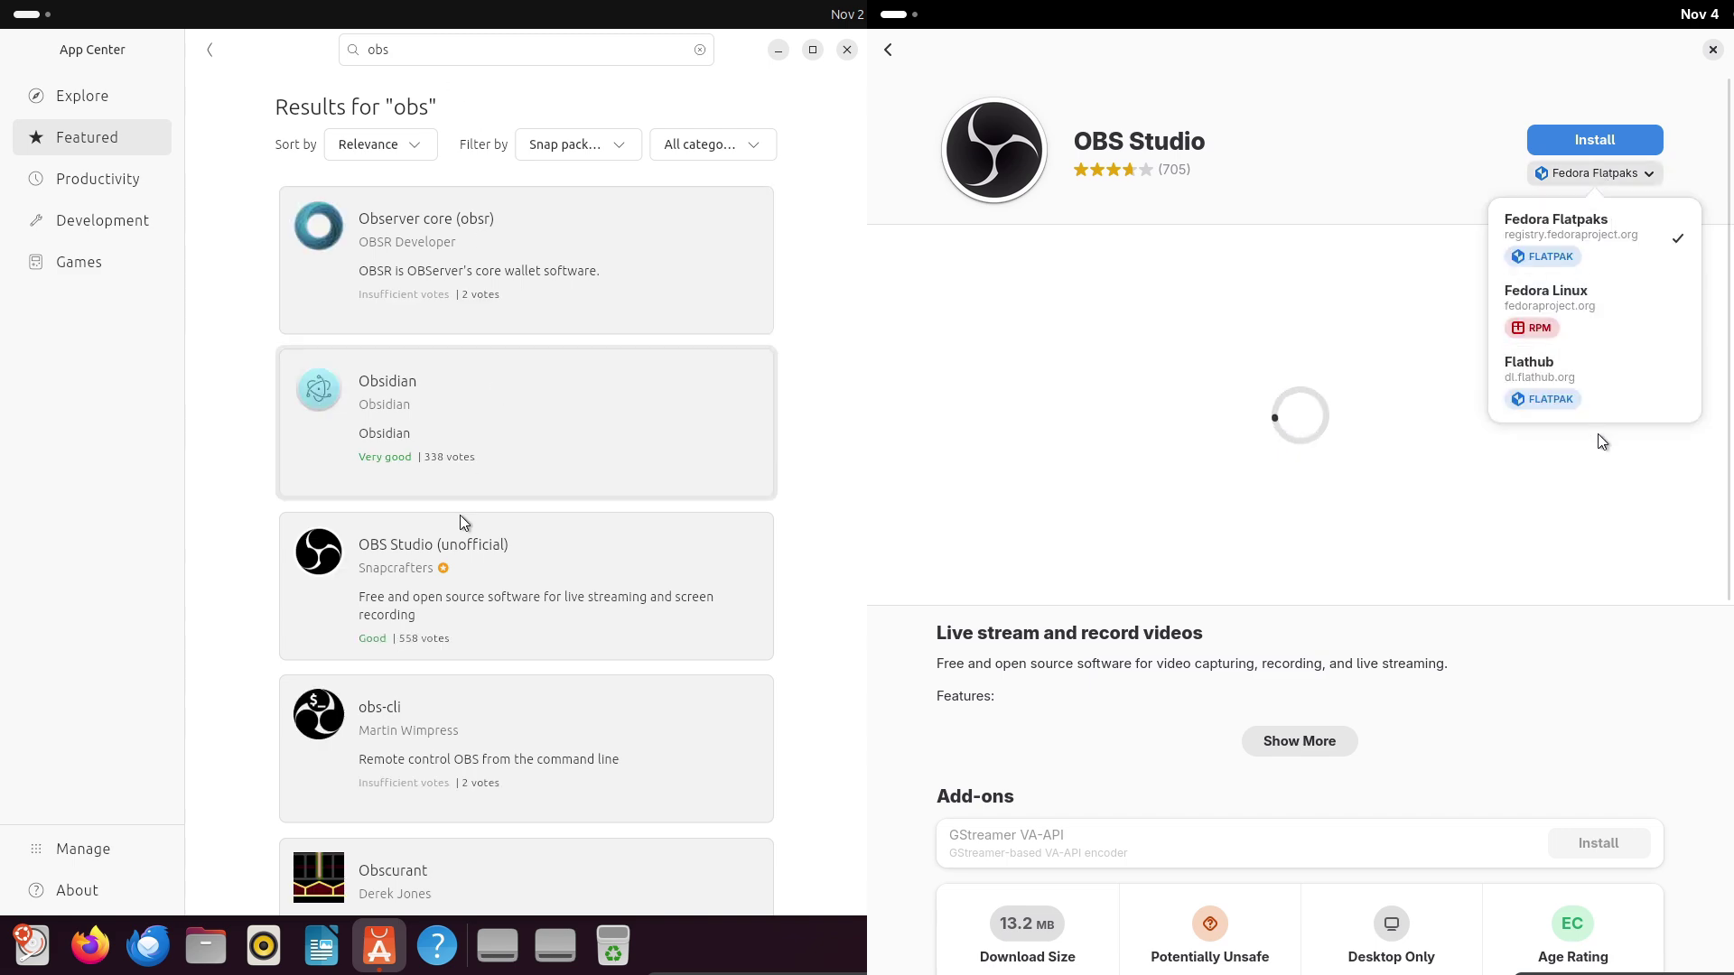
pyautogui.click(479, 566)
# Return to Firefox in Fedora and open the Fedora Project result, and look through OBS Studio's channels in Ubuntu's App Center.
pyautogui.click(887, 26)
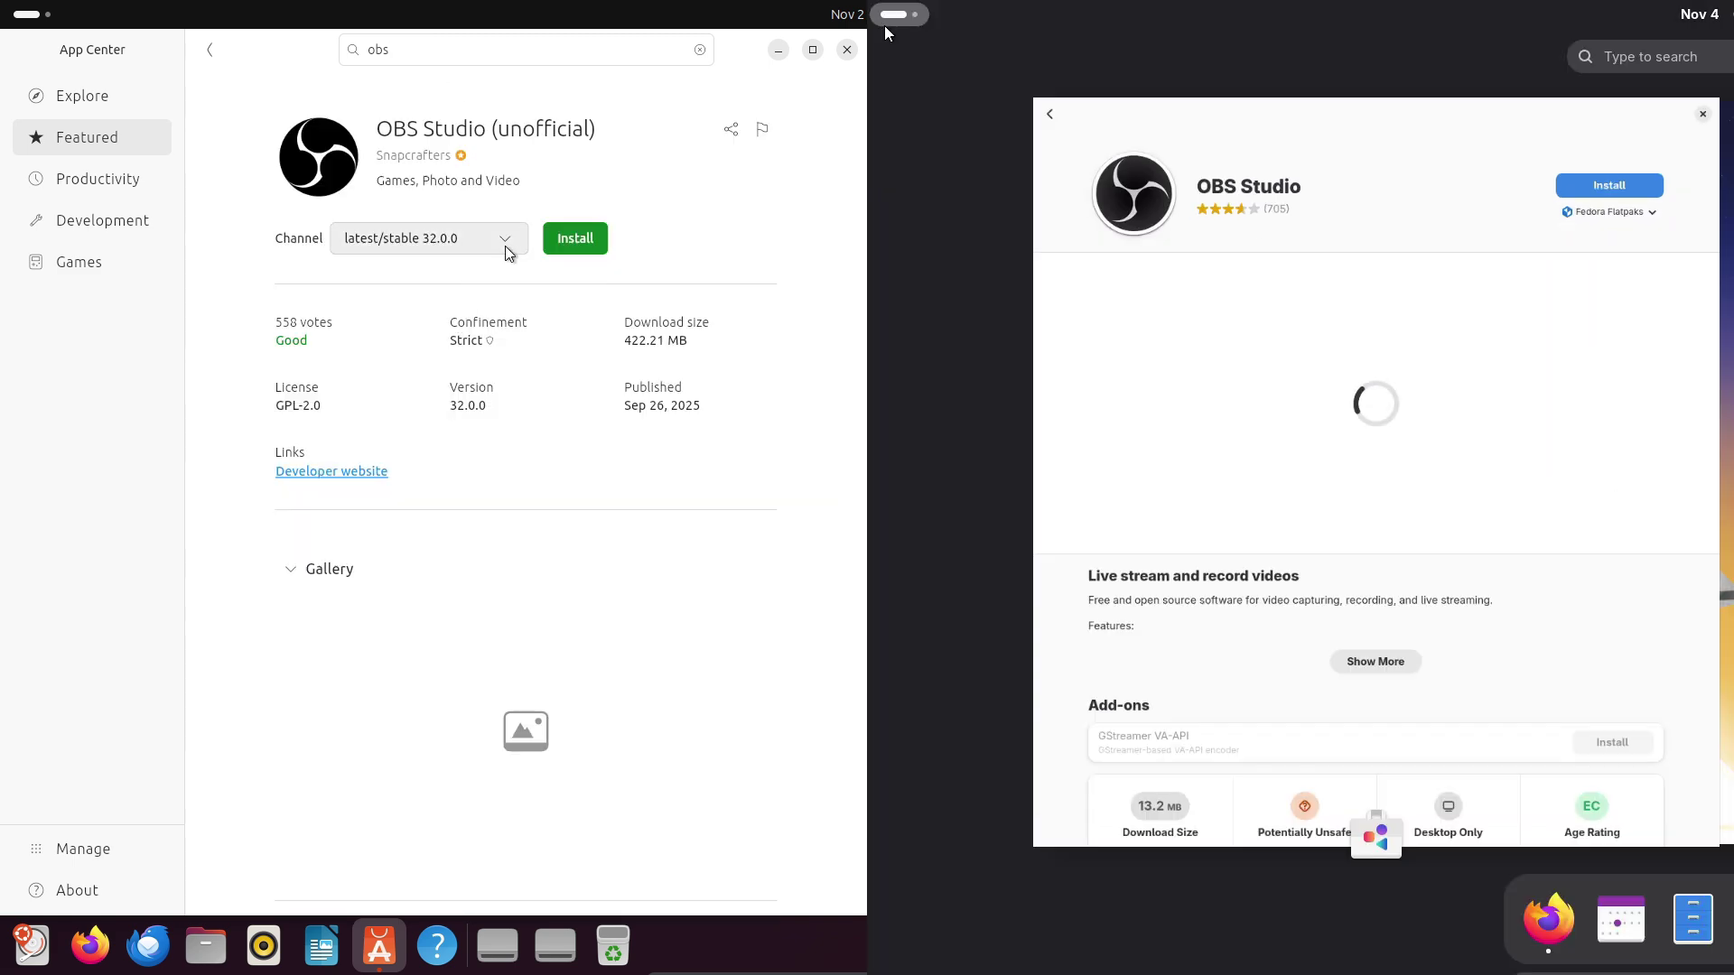
pyautogui.click(1719, 418)
pyautogui.click(506, 246)
pyautogui.click(1265, 803)
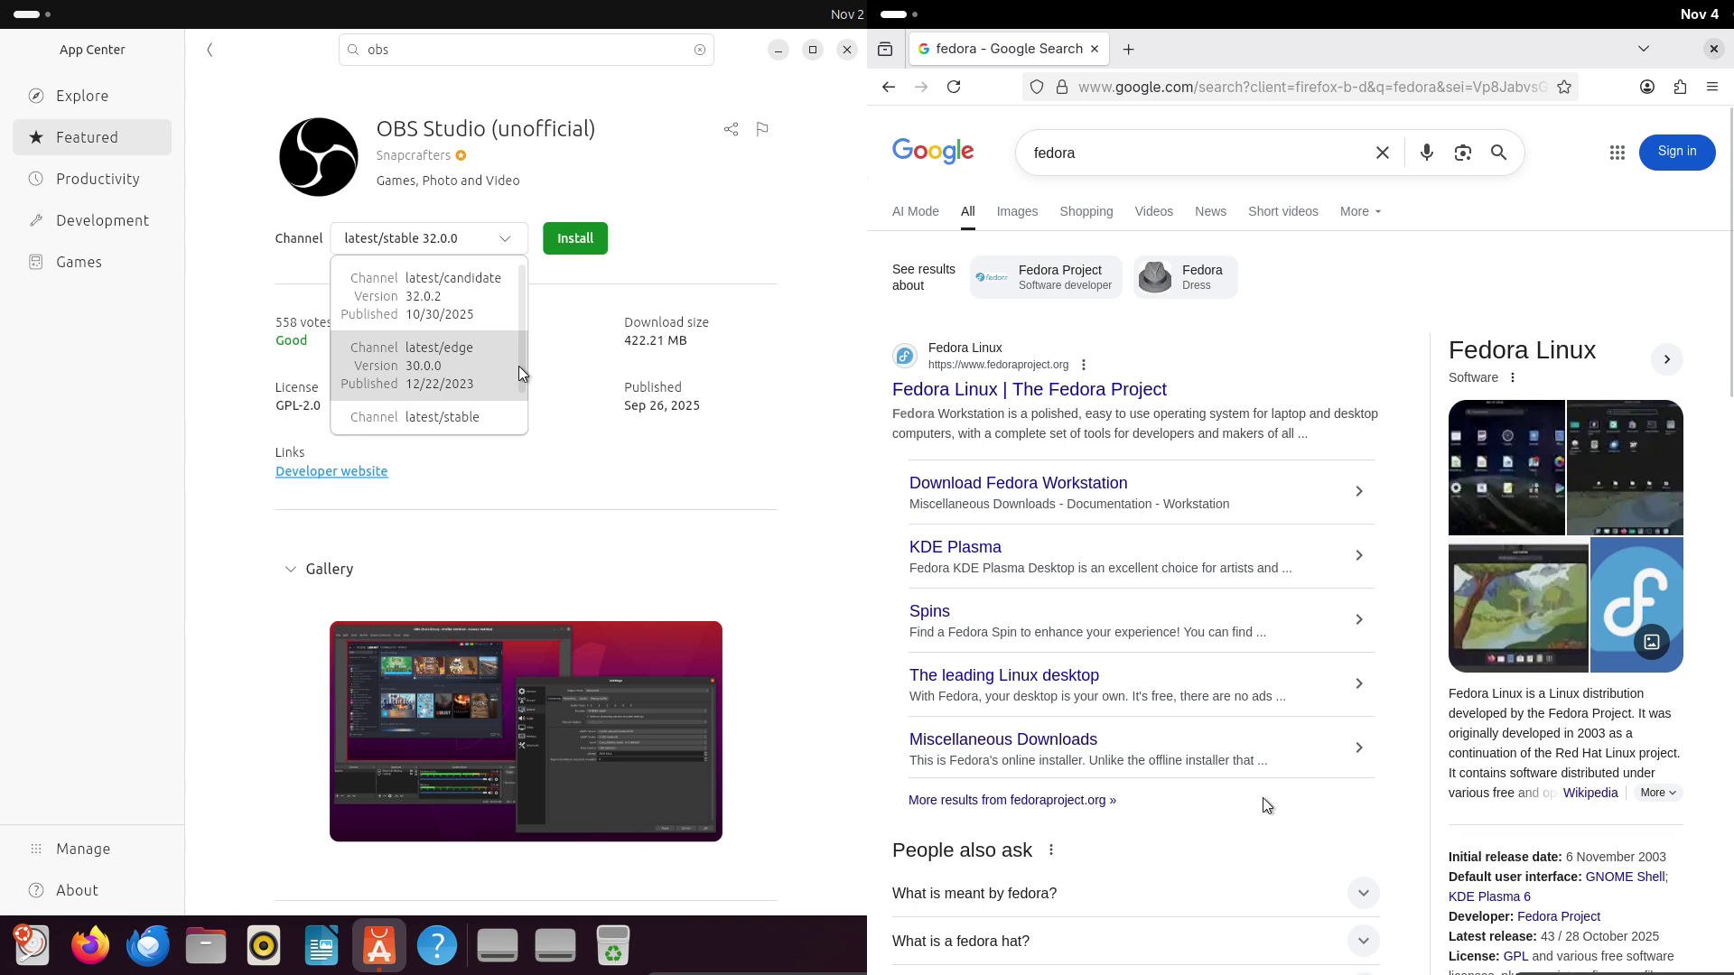
pyautogui.moveTo(519, 366); pyautogui.dragTo(527, 289)
pyautogui.click(1107, 389)
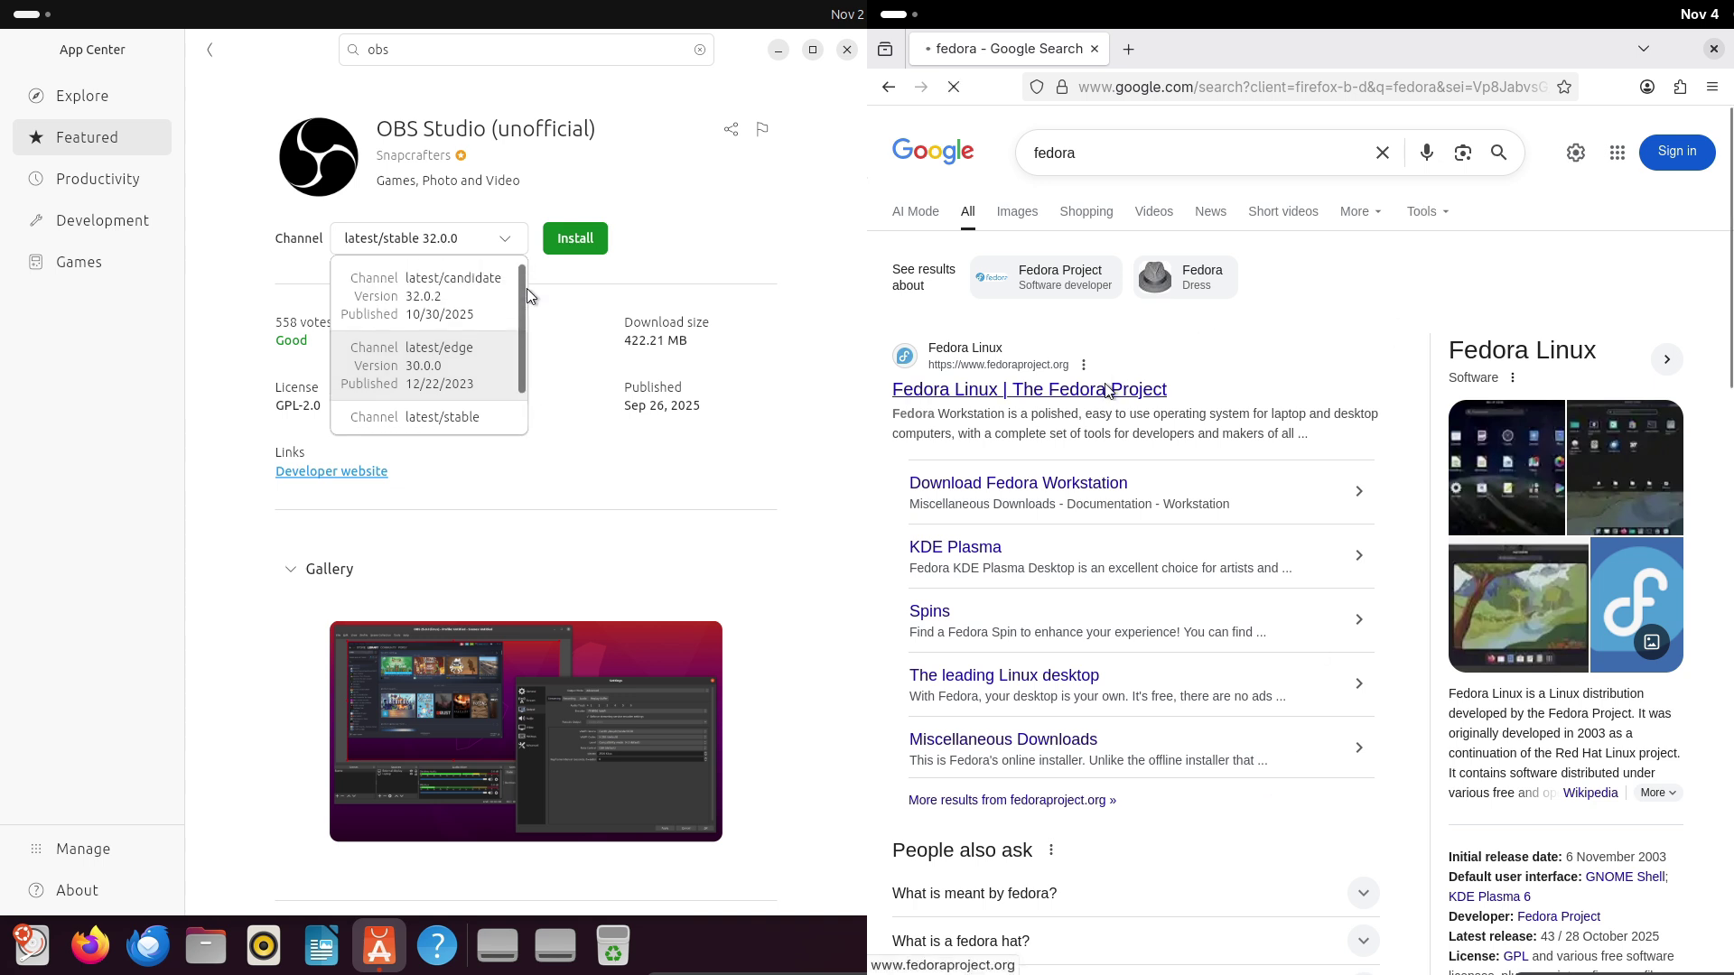
# Browse the Fedora Project page down to its footer, and leave the OBS Studio listing for App Center's installed snaps management.
pyautogui.click(515, 236)
pyautogui.click(515, 237)
pyautogui.moveTo(523, 318); pyautogui.dragTo(530, 258)
pyautogui.moveTo(1730, 222); pyautogui.dragTo(1706, 877)
pyautogui.click(748, 71)
pyautogui.click(213, 49)
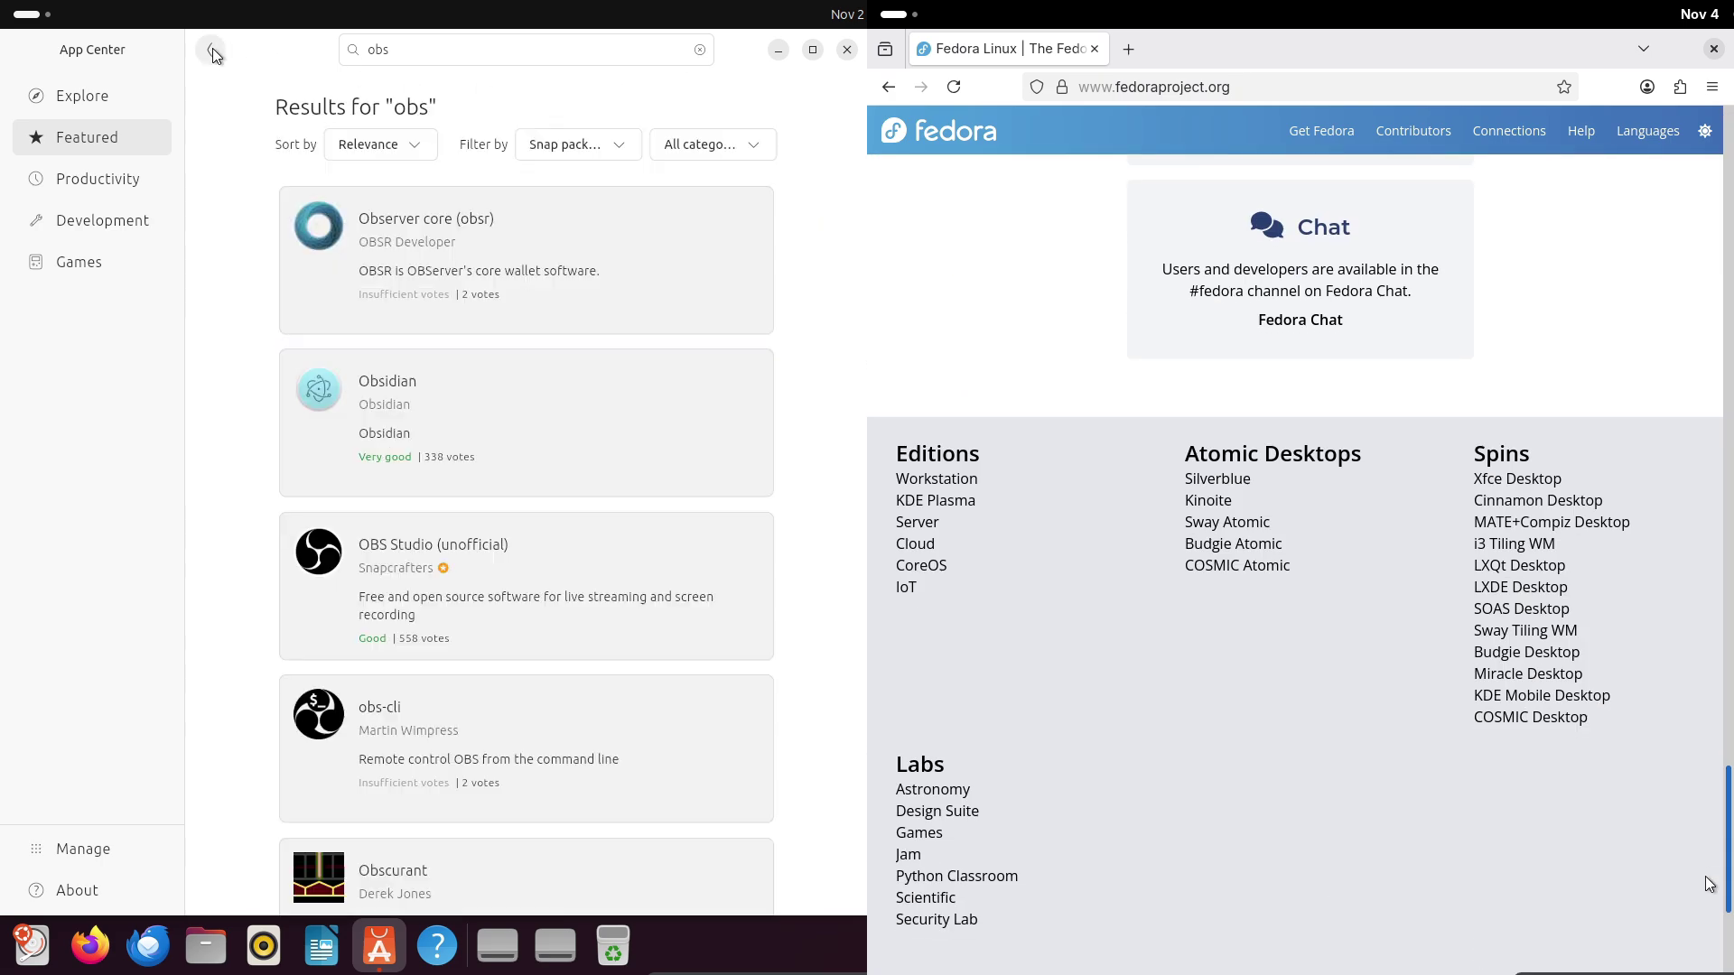
pyautogui.scroll(-3, 1710, 884)
pyautogui.scroll(5, 1533, 652)
pyautogui.click(127, 836)
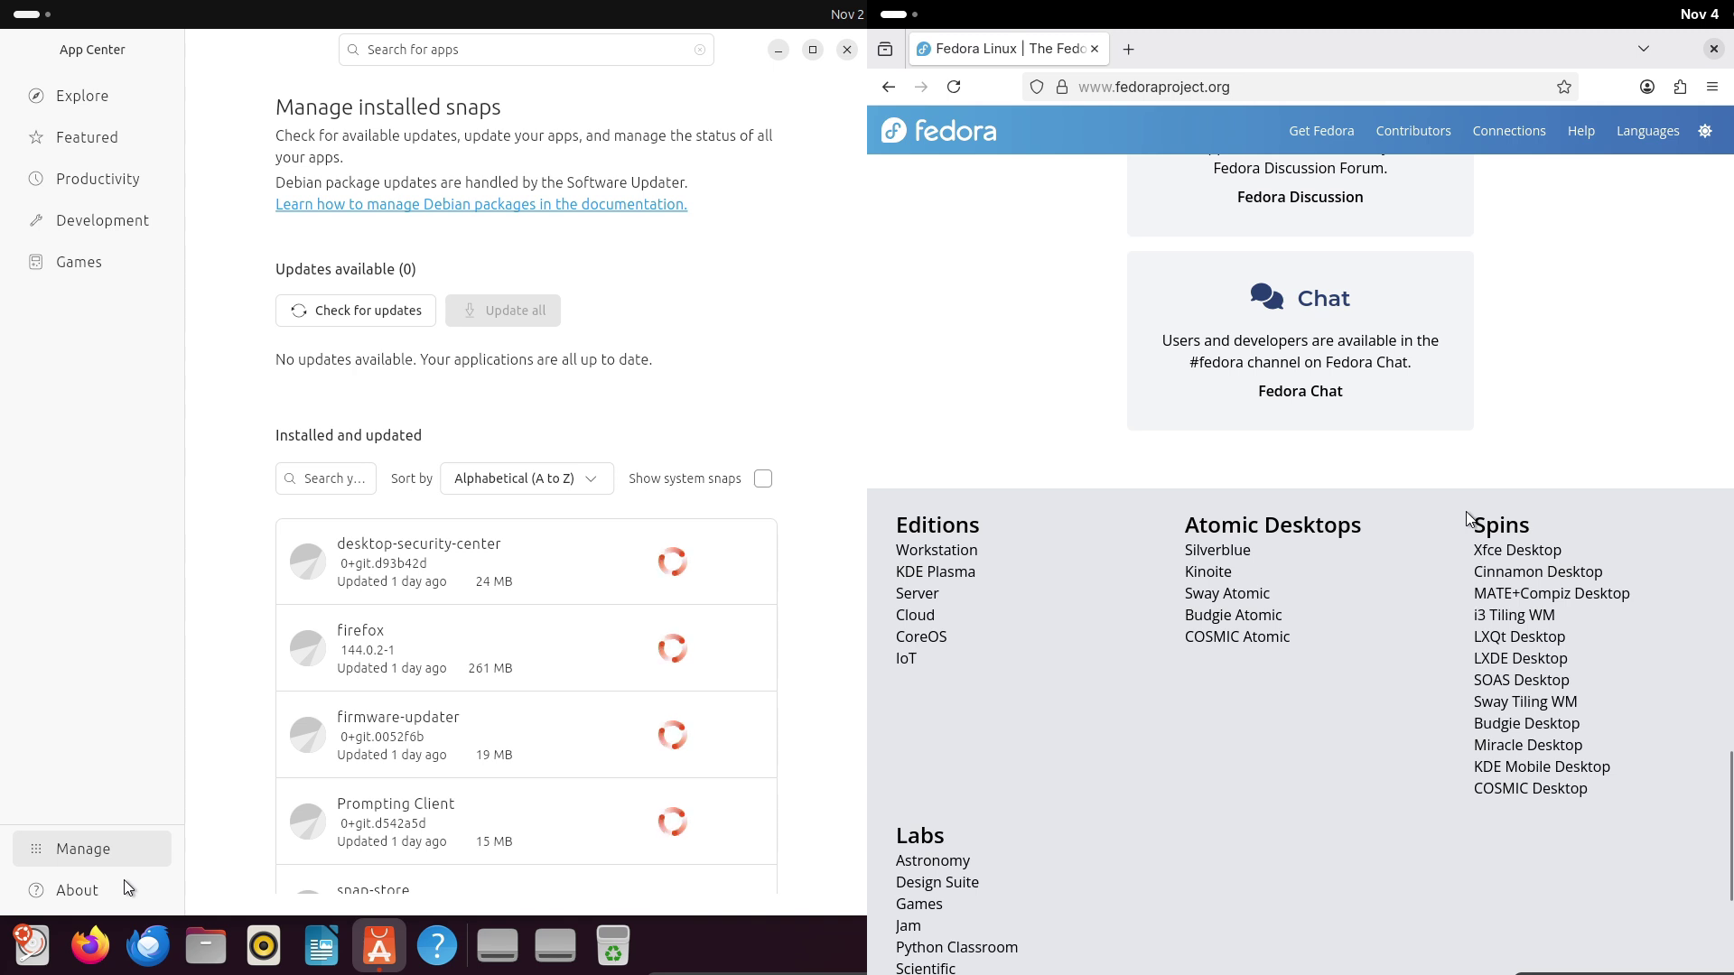
# Highlight the Spins, Atomic Desktops and Editions lists, open the Workstation edition's page, and leave Ubuntu's App Center after viewing its About page.
pyautogui.moveTo(1470, 519); pyautogui.dragTo(1631, 805)
pyautogui.click(125, 883)
pyautogui.moveTo(1181, 539); pyautogui.dragTo(1334, 650)
pyautogui.click(847, 49)
pyautogui.moveTo(901, 530); pyautogui.dragTo(1038, 685)
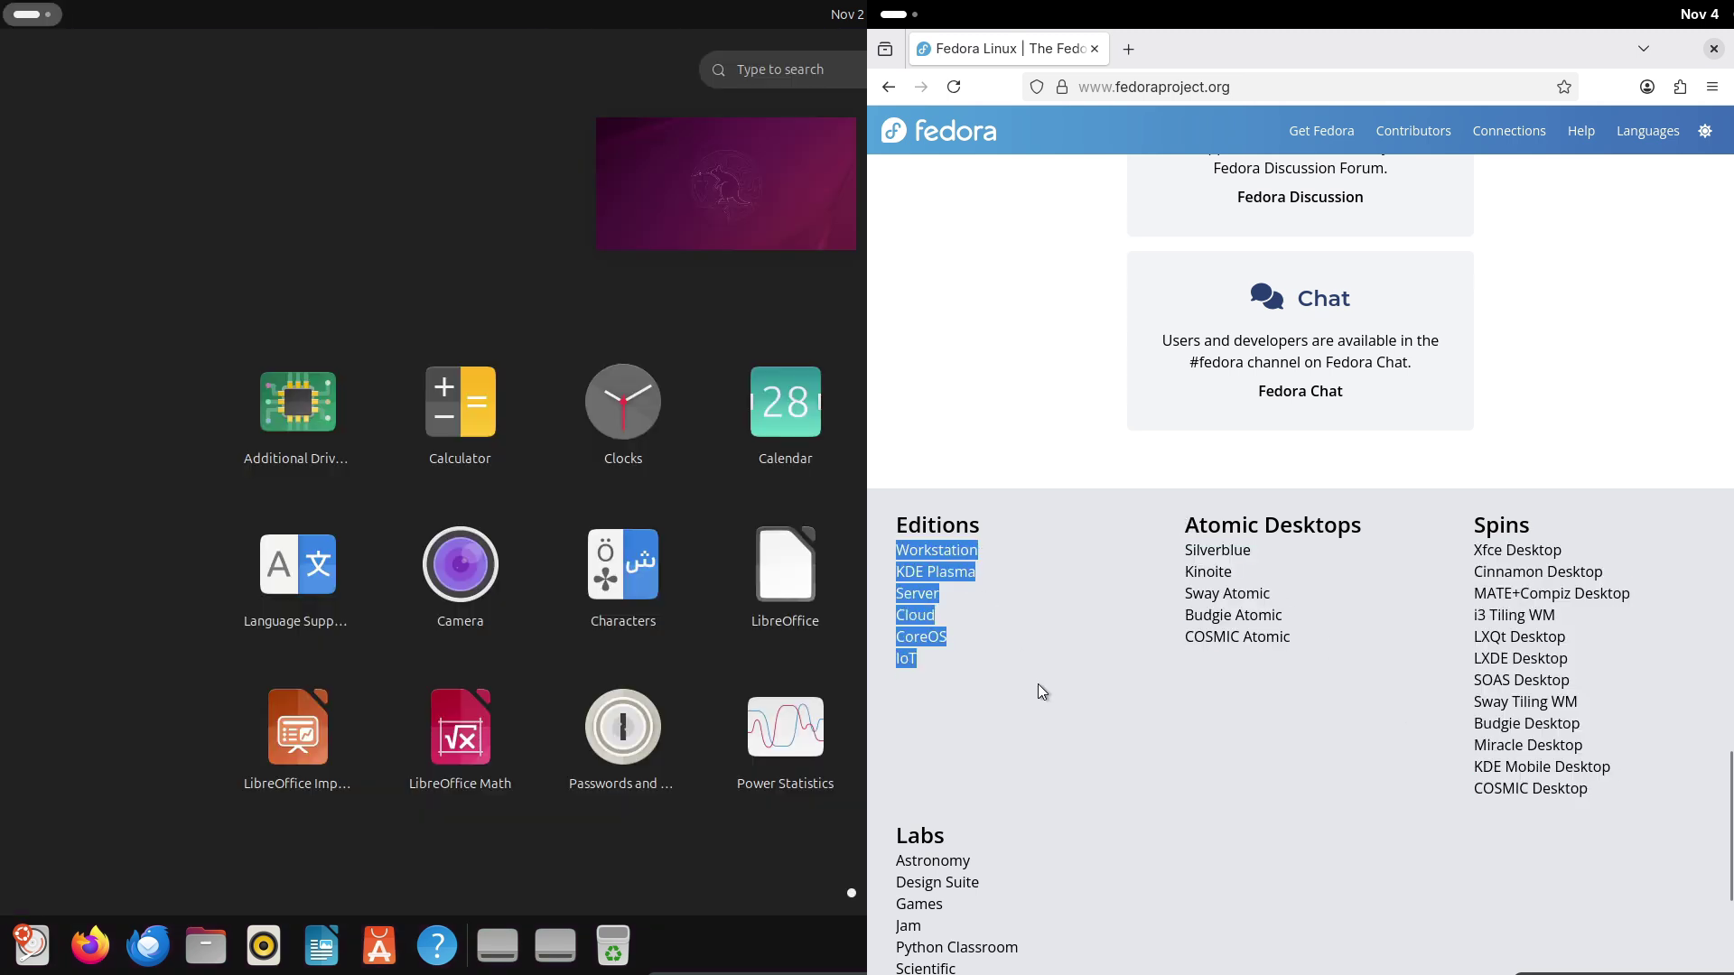
pyautogui.click(1040, 726)
pyautogui.click(971, 548)
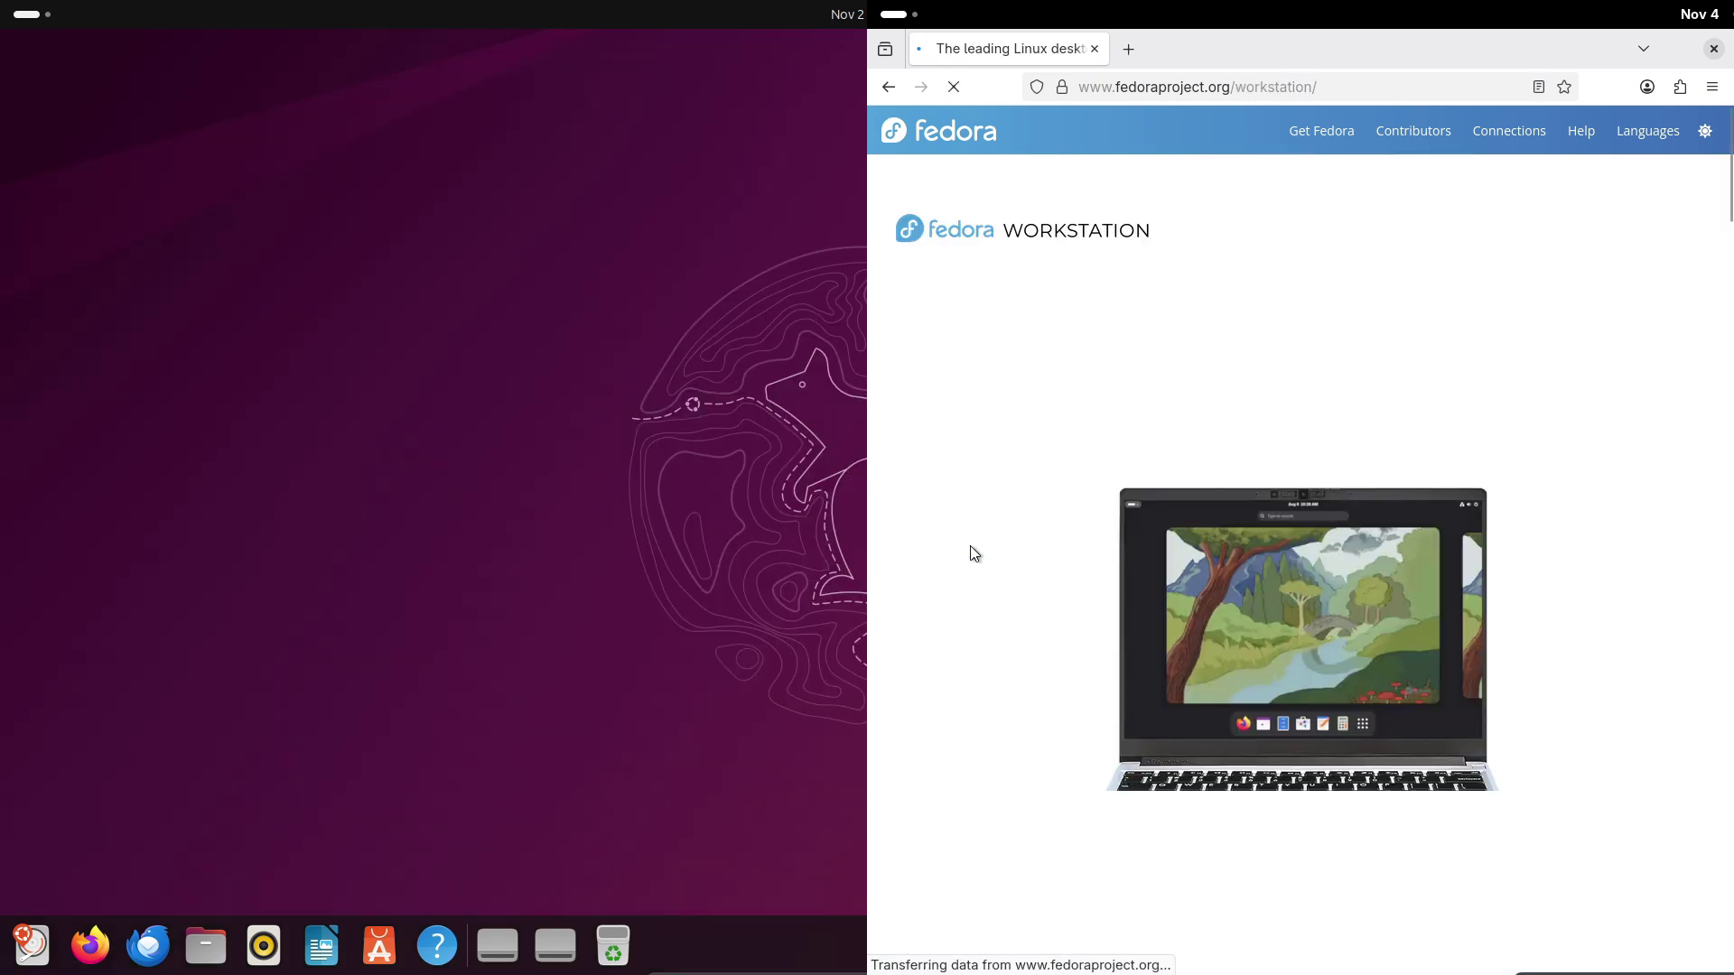
# Start Software Updater in Ubuntu, arrange it with the Software & Updates window so both are visible, and browse the Fedora Workstation page.
pyautogui.moveTo(1723, 174); pyautogui.dragTo(1724, 279)
pyautogui.scroll(-15, 1727, 287)
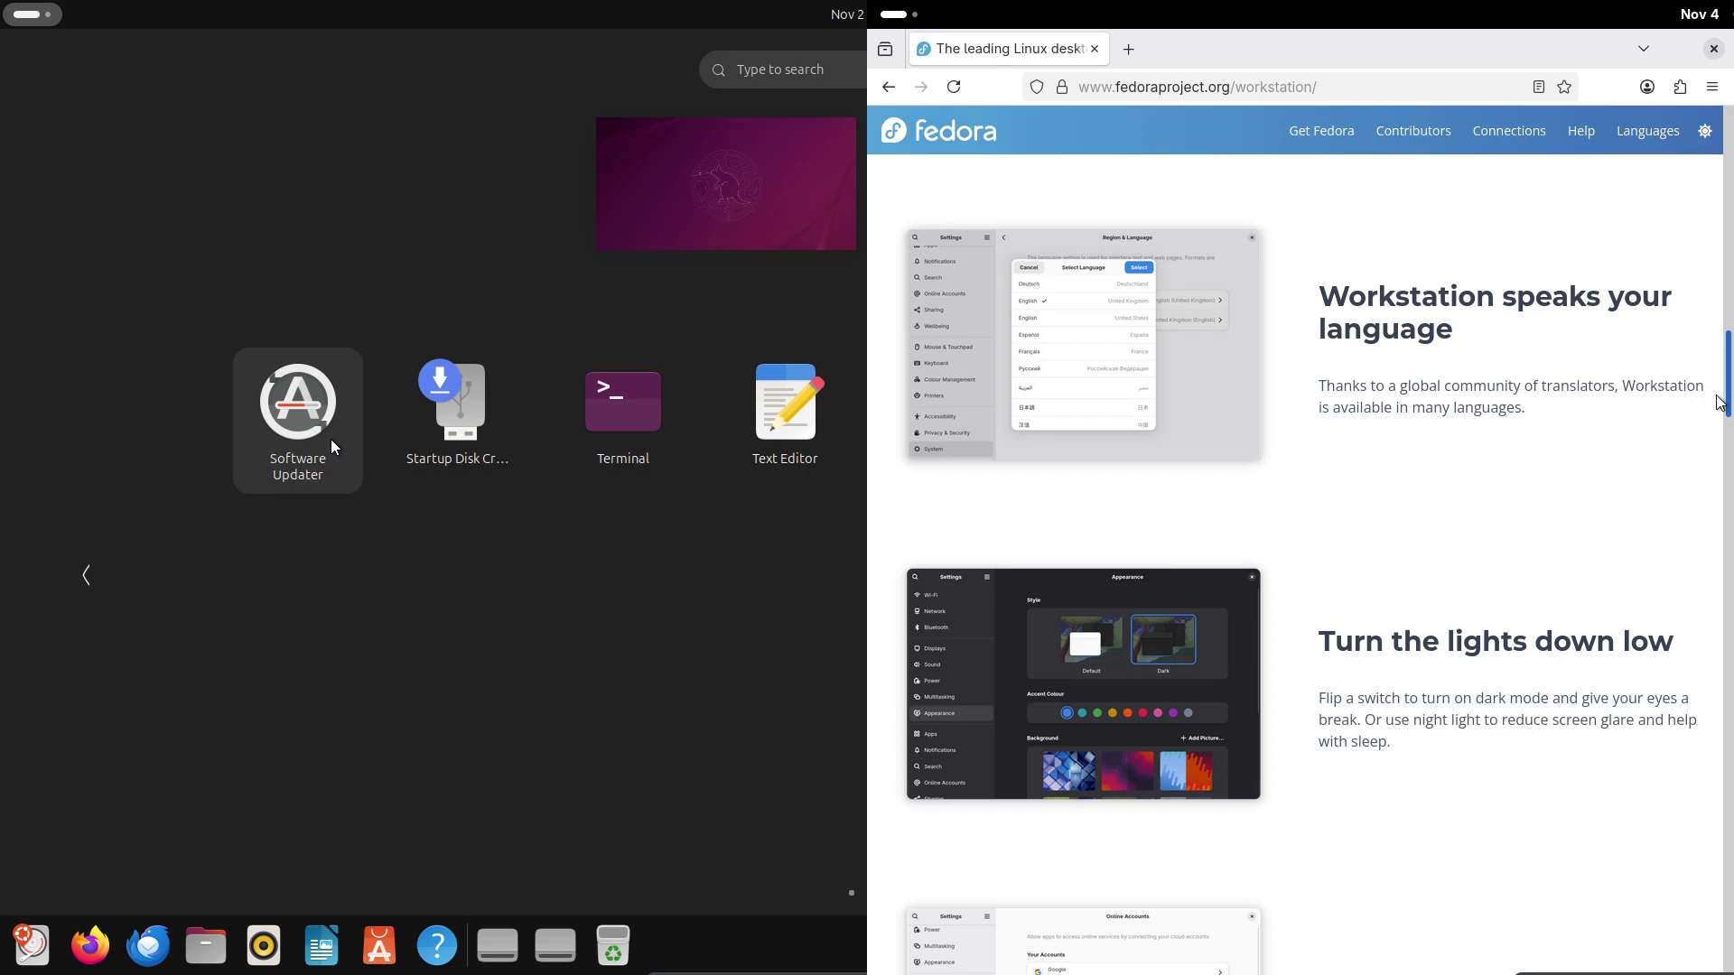
pyautogui.click(327, 438)
pyautogui.moveTo(1707, 503); pyautogui.dragTo(1695, 677)
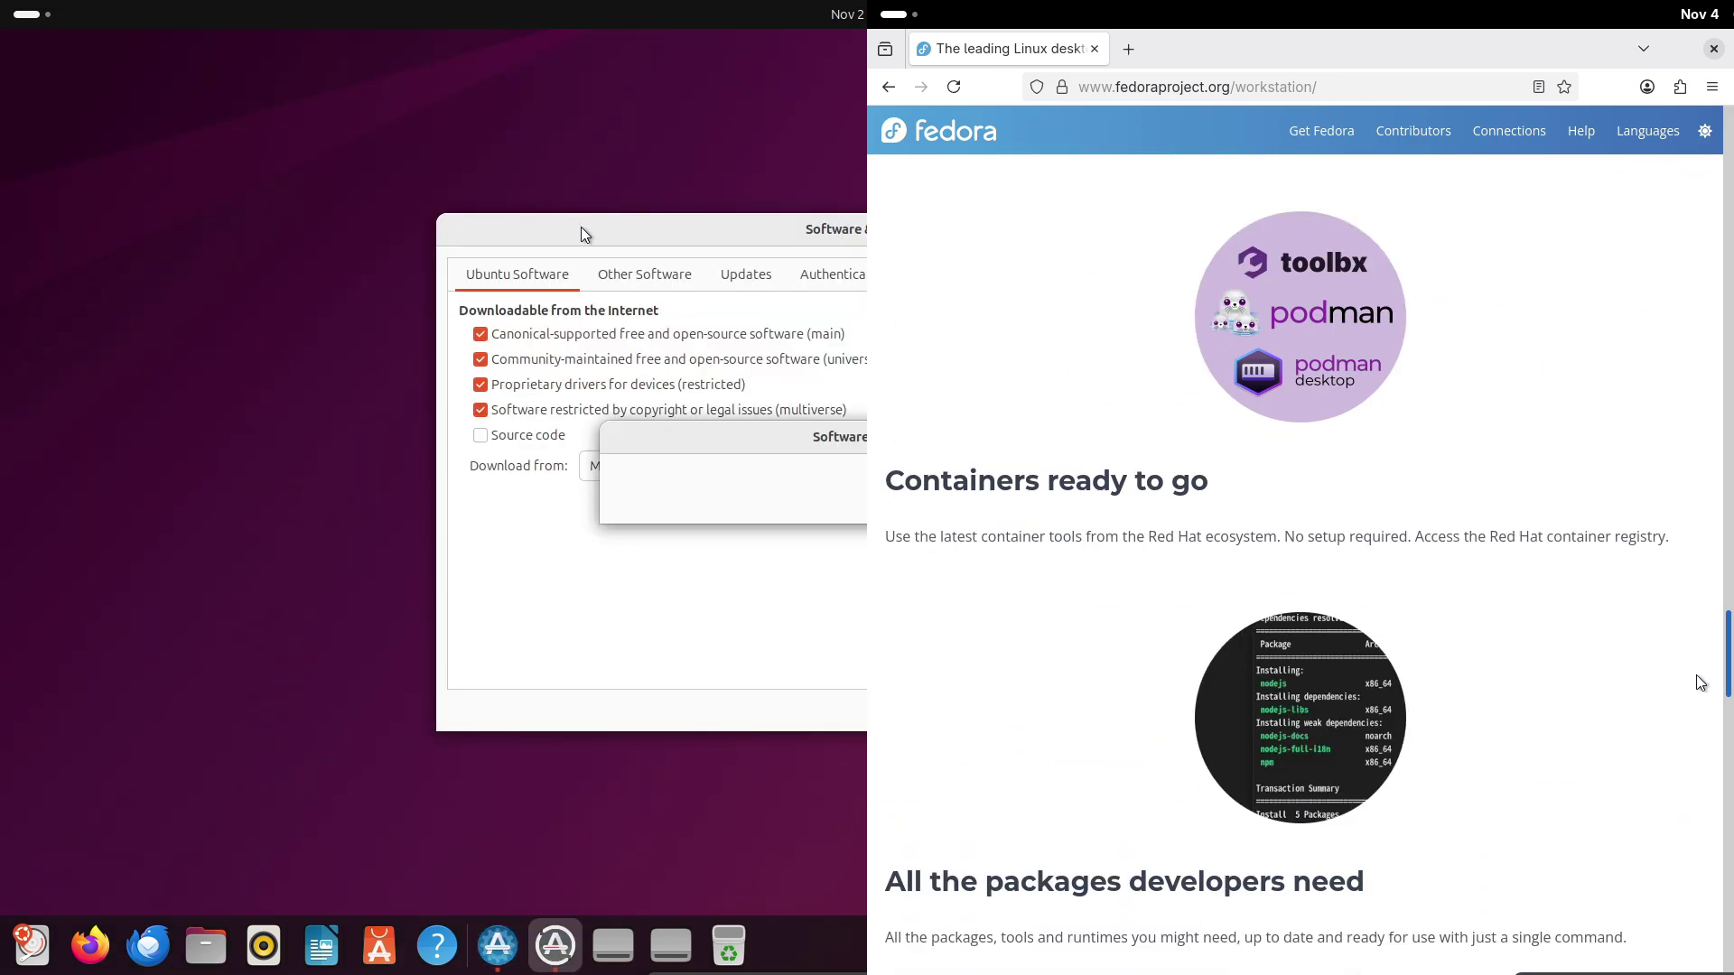
pyautogui.moveTo(581, 228); pyautogui.dragTo(14, 265)
pyautogui.moveTo(1695, 677); pyautogui.dragTo(1692, 766)
pyautogui.scroll(-15, 1694, 722)
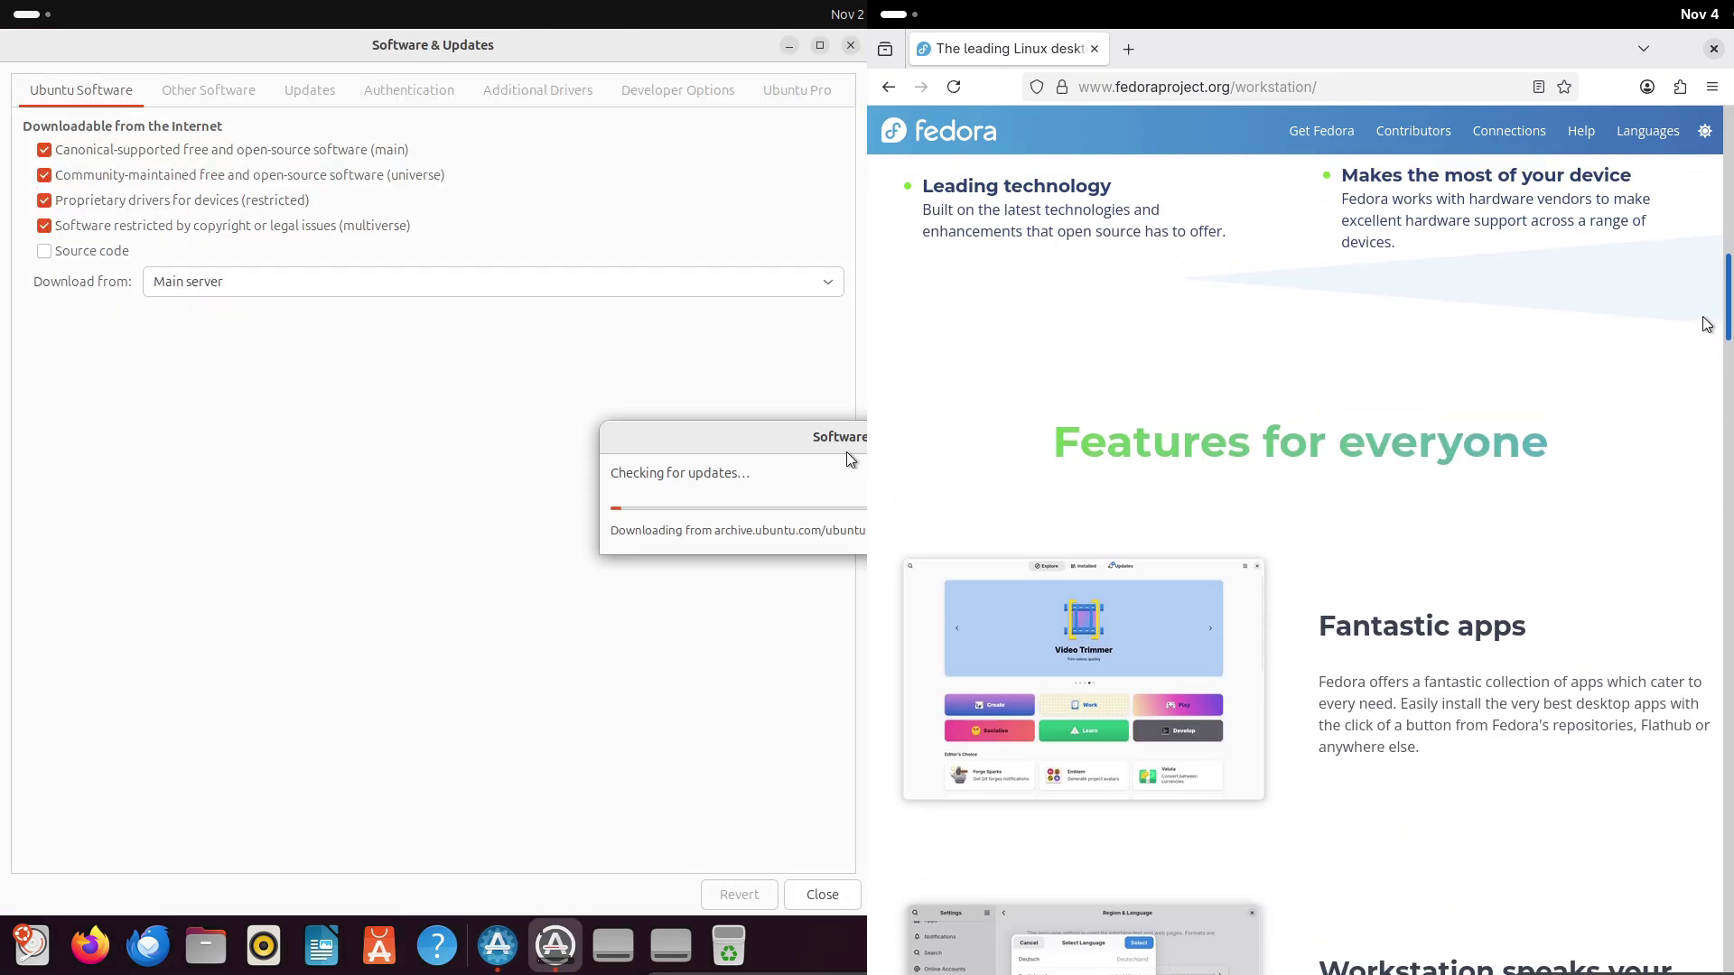
pyautogui.moveTo(847, 451); pyautogui.dragTo(419, 459)
pyautogui.scroll(-15, 1696, 686)
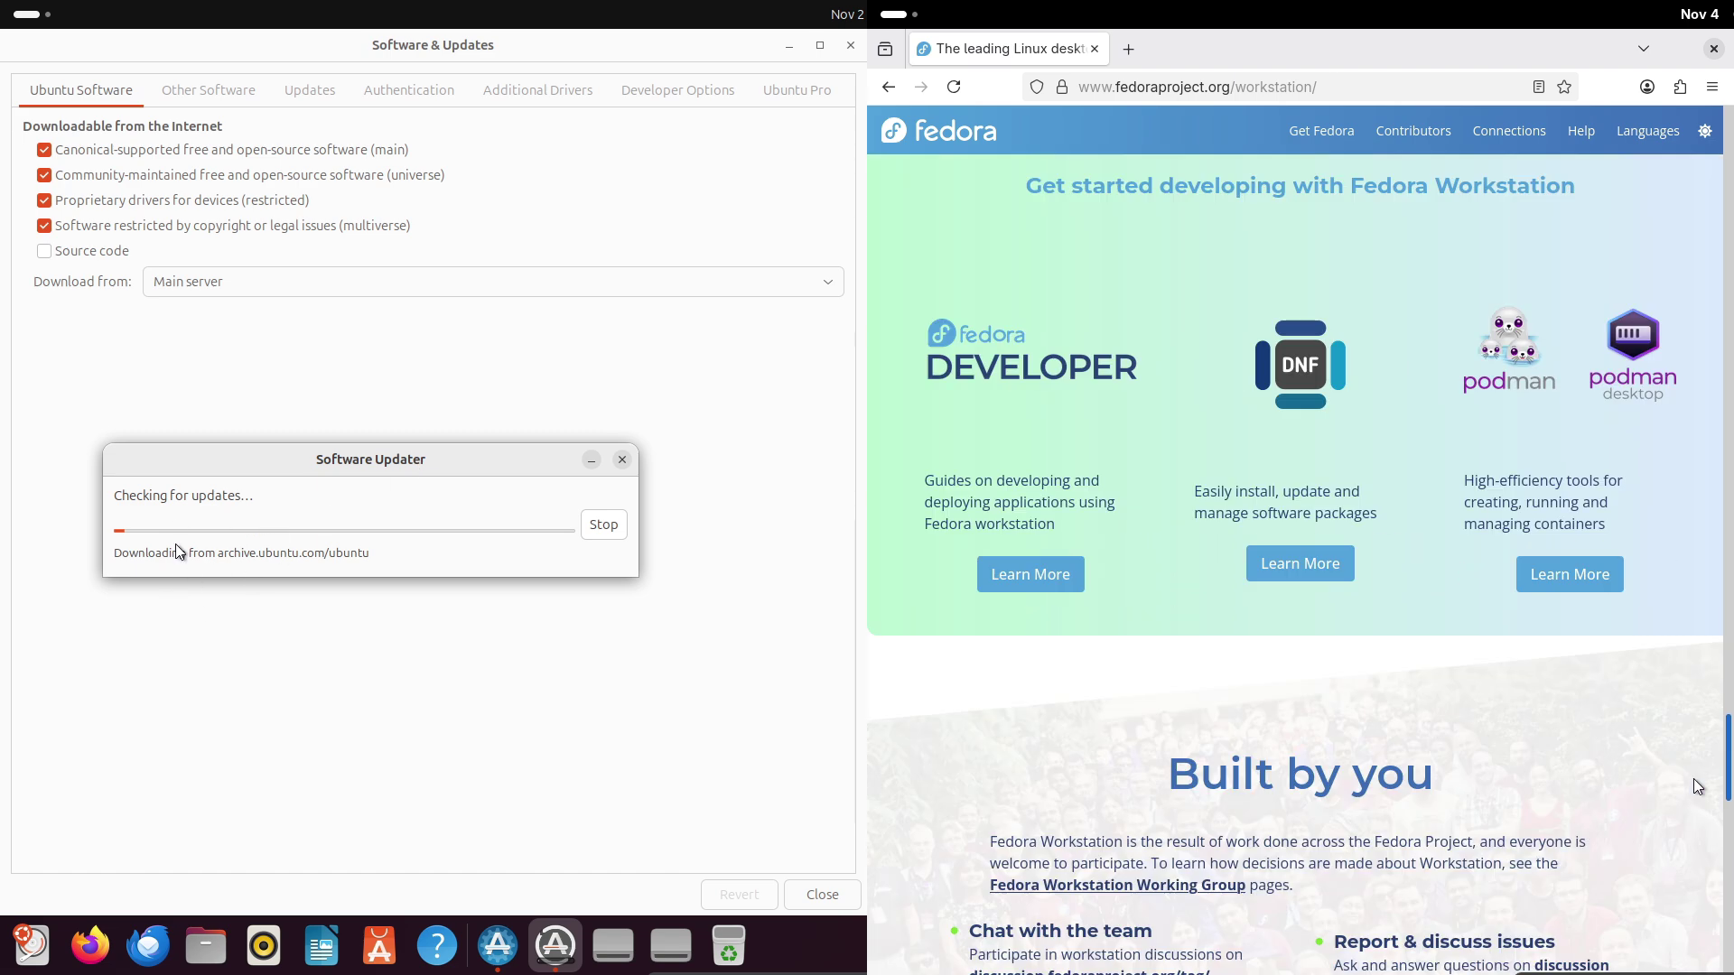
# Show the download server choices in Ubuntu's Software & Updates, and view its Other Software and Updates settings.
pyautogui.click(259, 360)
pyautogui.click(242, 295)
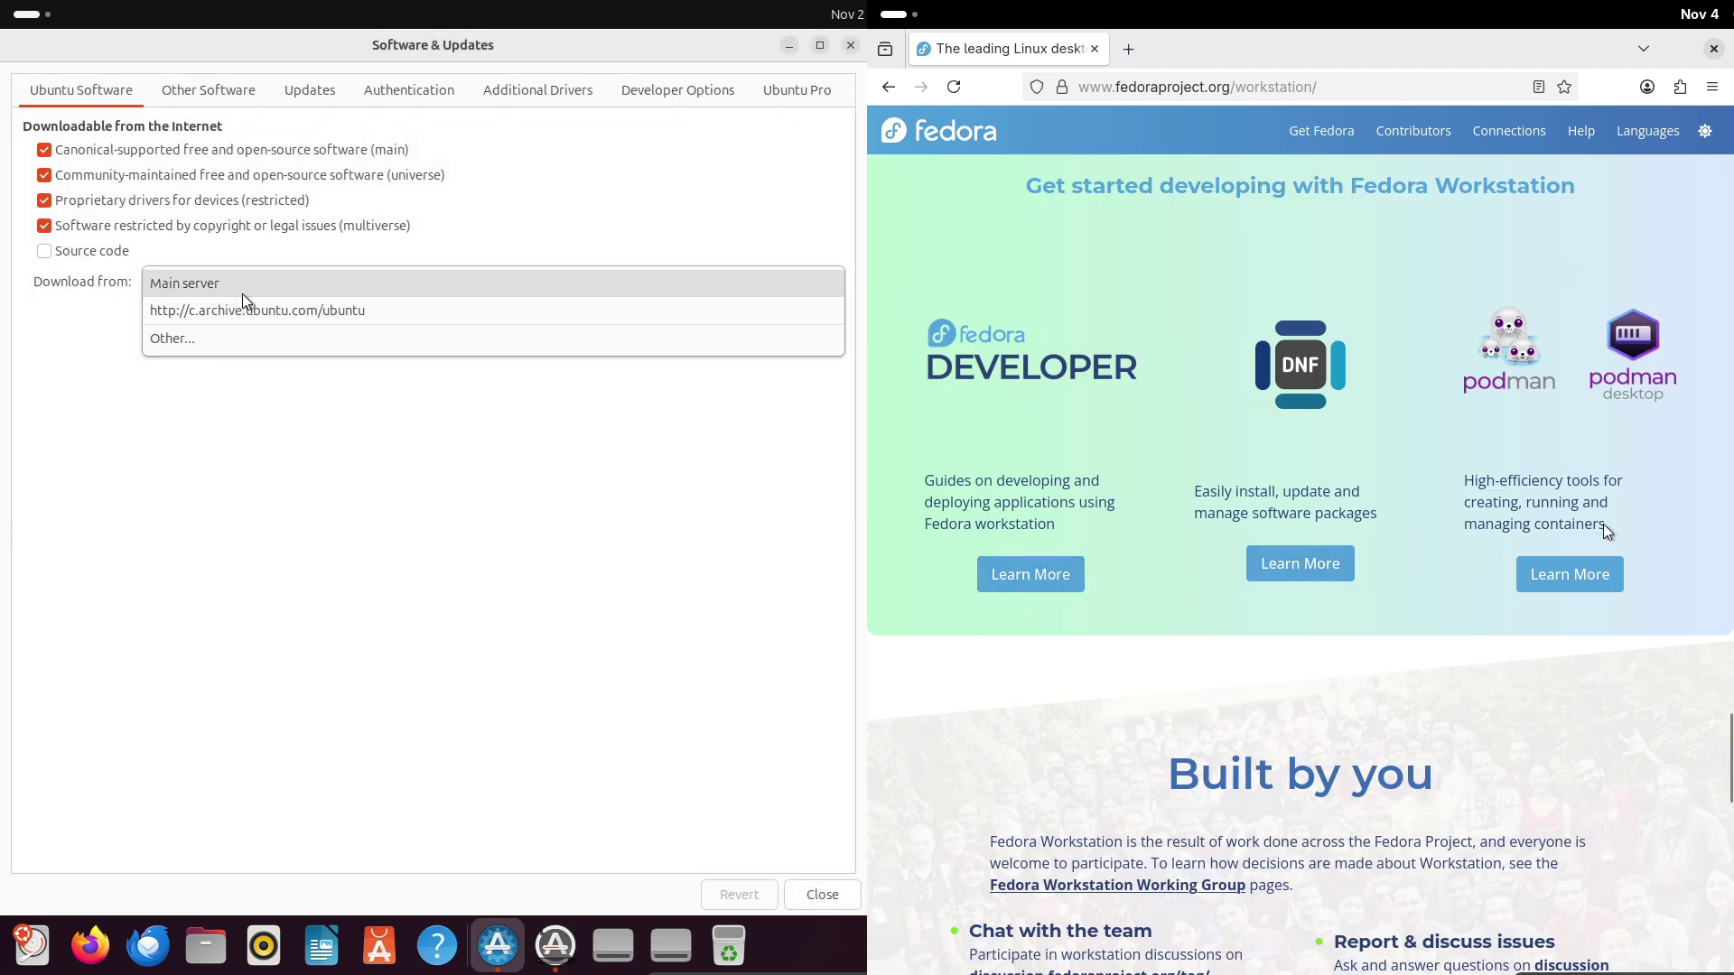
pyautogui.click(274, 426)
pyautogui.click(208, 90)
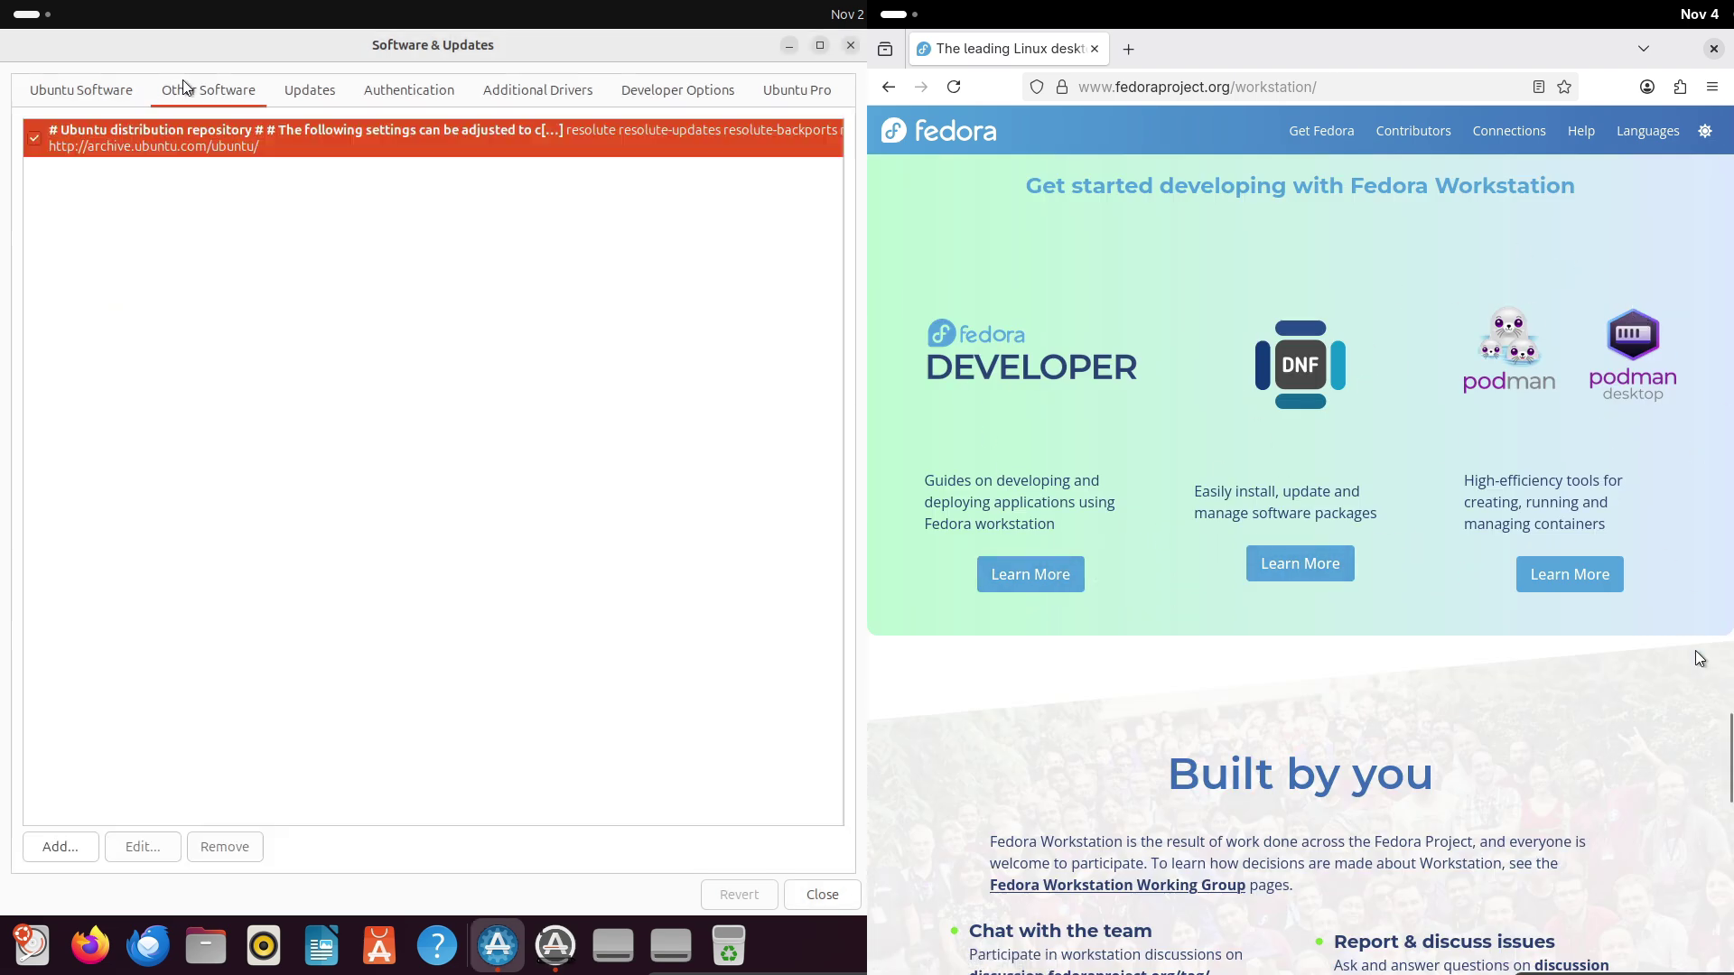
pyautogui.click(310, 91)
# View the Authentication, Additional Drivers, Developer Options and Ubuntu Pro settings, and return to the start of the Fedora Workstation page.
pyautogui.moveTo(1617, 587); pyautogui.dragTo(1725, 391)
pyautogui.click(378, 94)
pyautogui.scroll(20, 1716, 389)
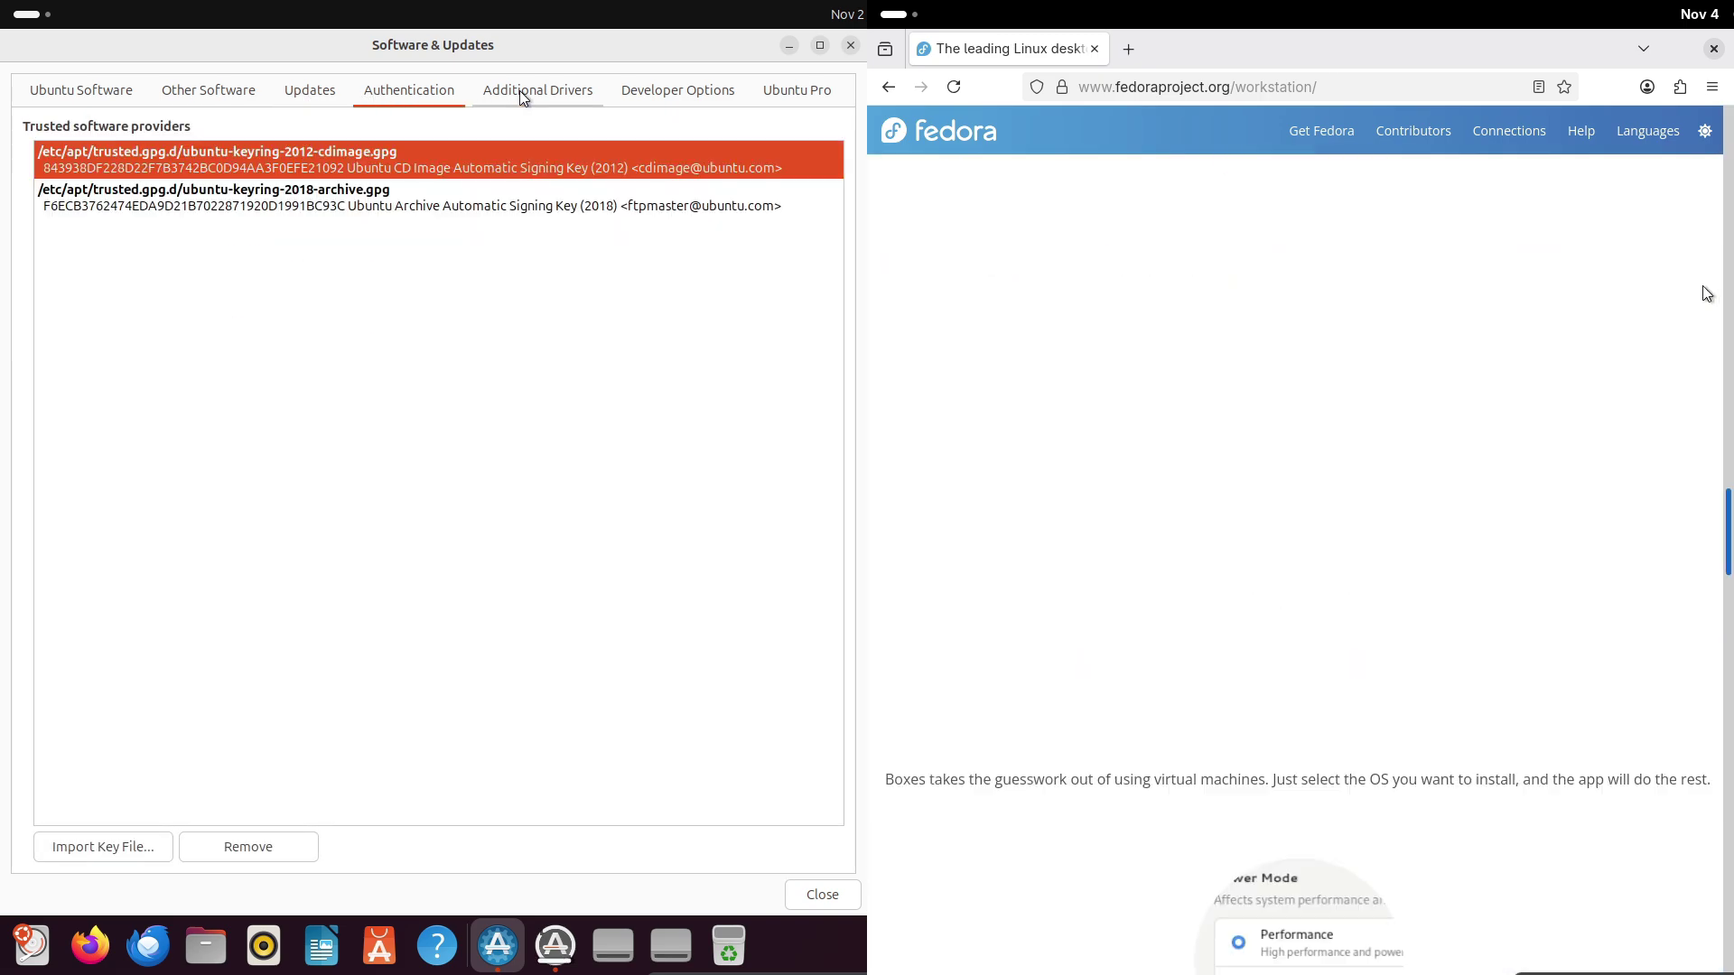
pyautogui.click(518, 90)
pyautogui.click(656, 92)
pyautogui.scroll(-3, 1690, 155)
pyautogui.click(798, 88)
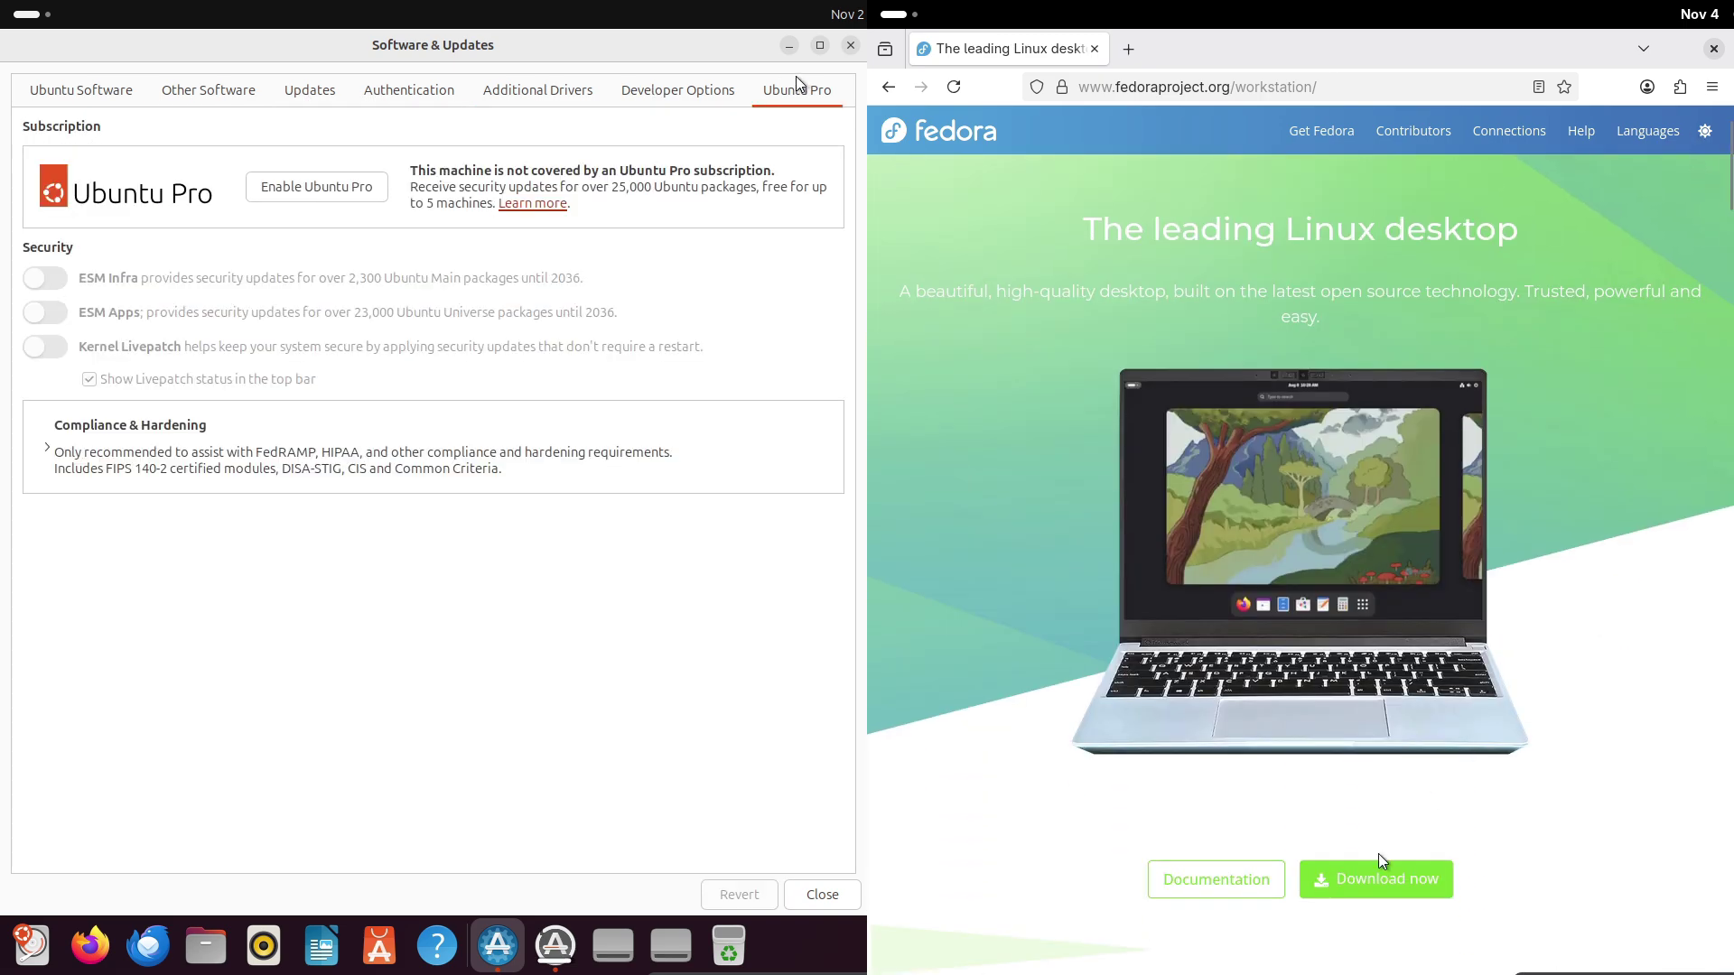
# Open Fedora Workstation's download page and its Release Notes, and expand Compliance & Hardening before closing Ubuntu's Software & Updates.
pyautogui.click(1374, 876)
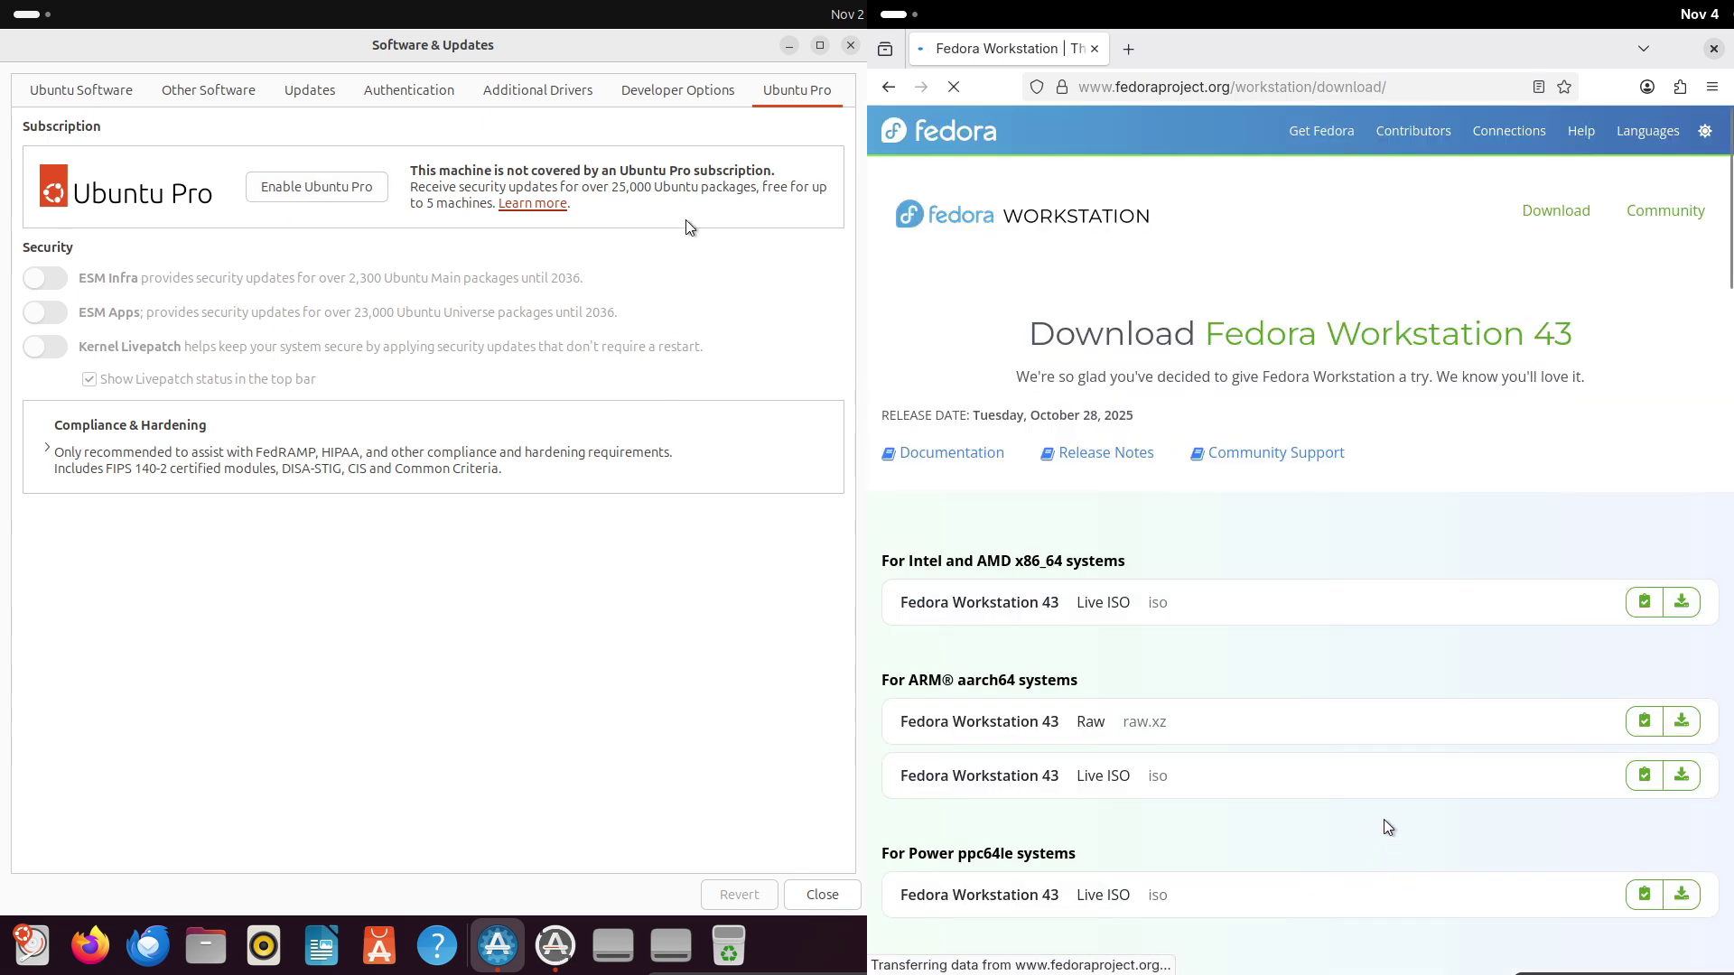
pyautogui.moveTo(1726, 257); pyautogui.dragTo(1710, 208)
pyautogui.click(48, 454)
pyautogui.click(845, 48)
pyautogui.moveTo(238, 460); pyautogui.dragTo(221, 262)
pyautogui.click(1145, 452)
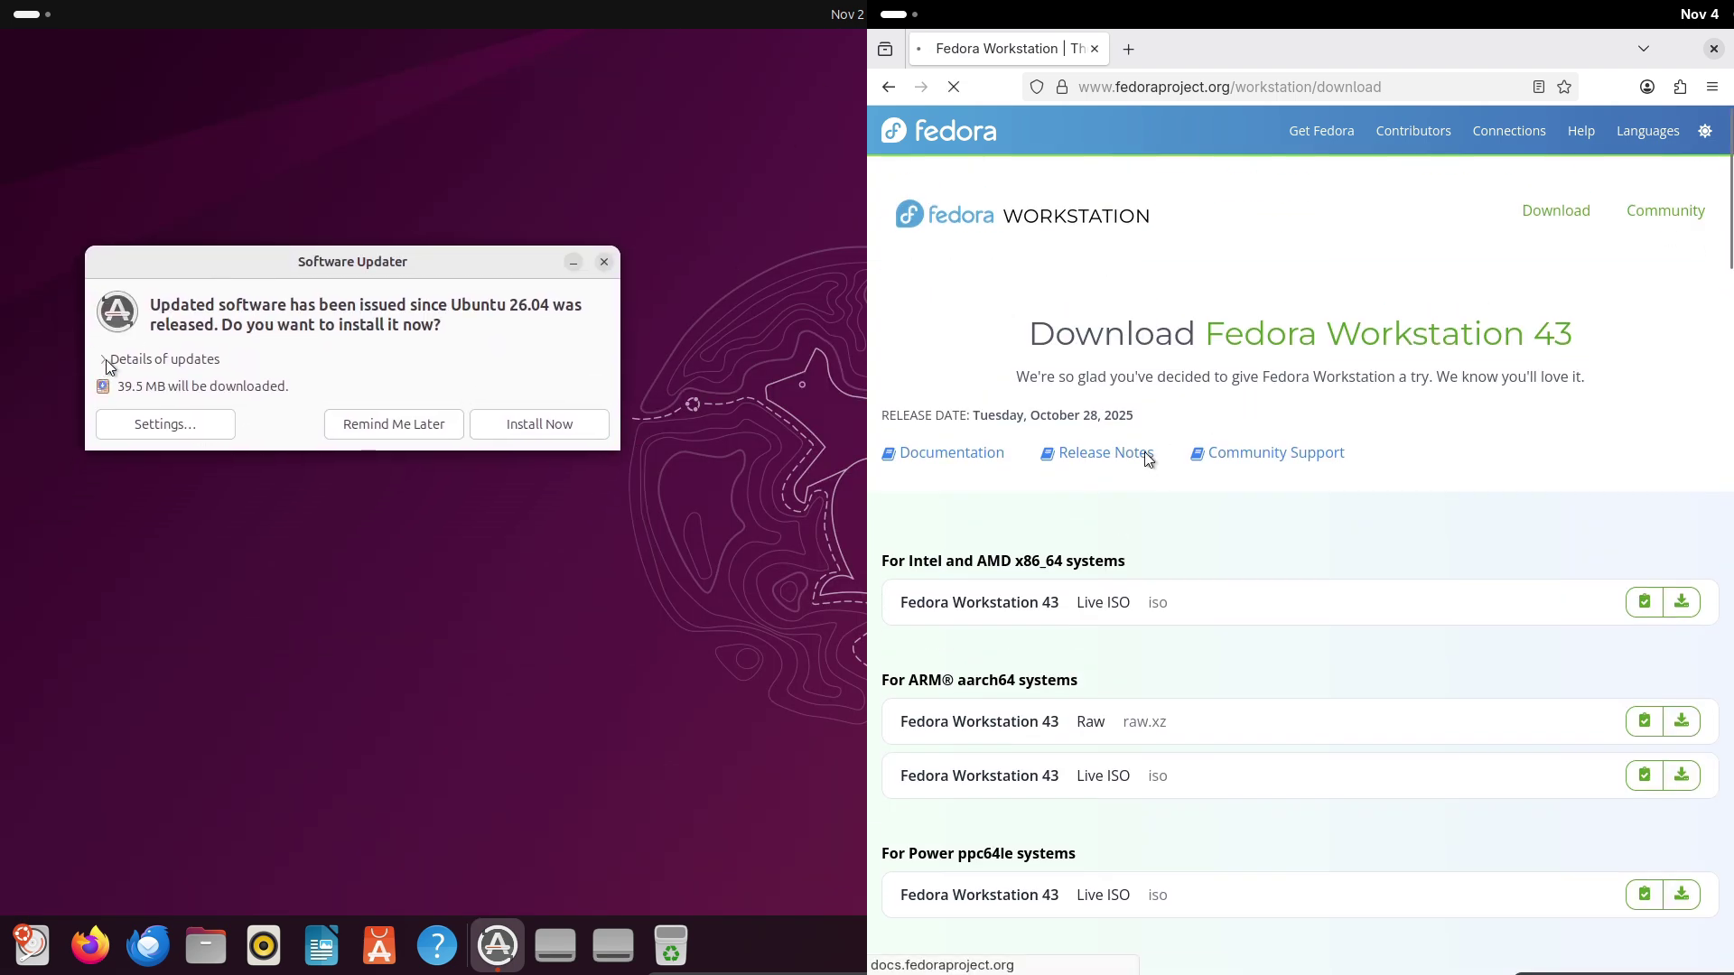
# Expand the update details and the System components group in a maximized Software Updater, and review the packages alongside Fedora's release notes.
pyautogui.click(108, 359)
pyautogui.doubleClick(255, 263)
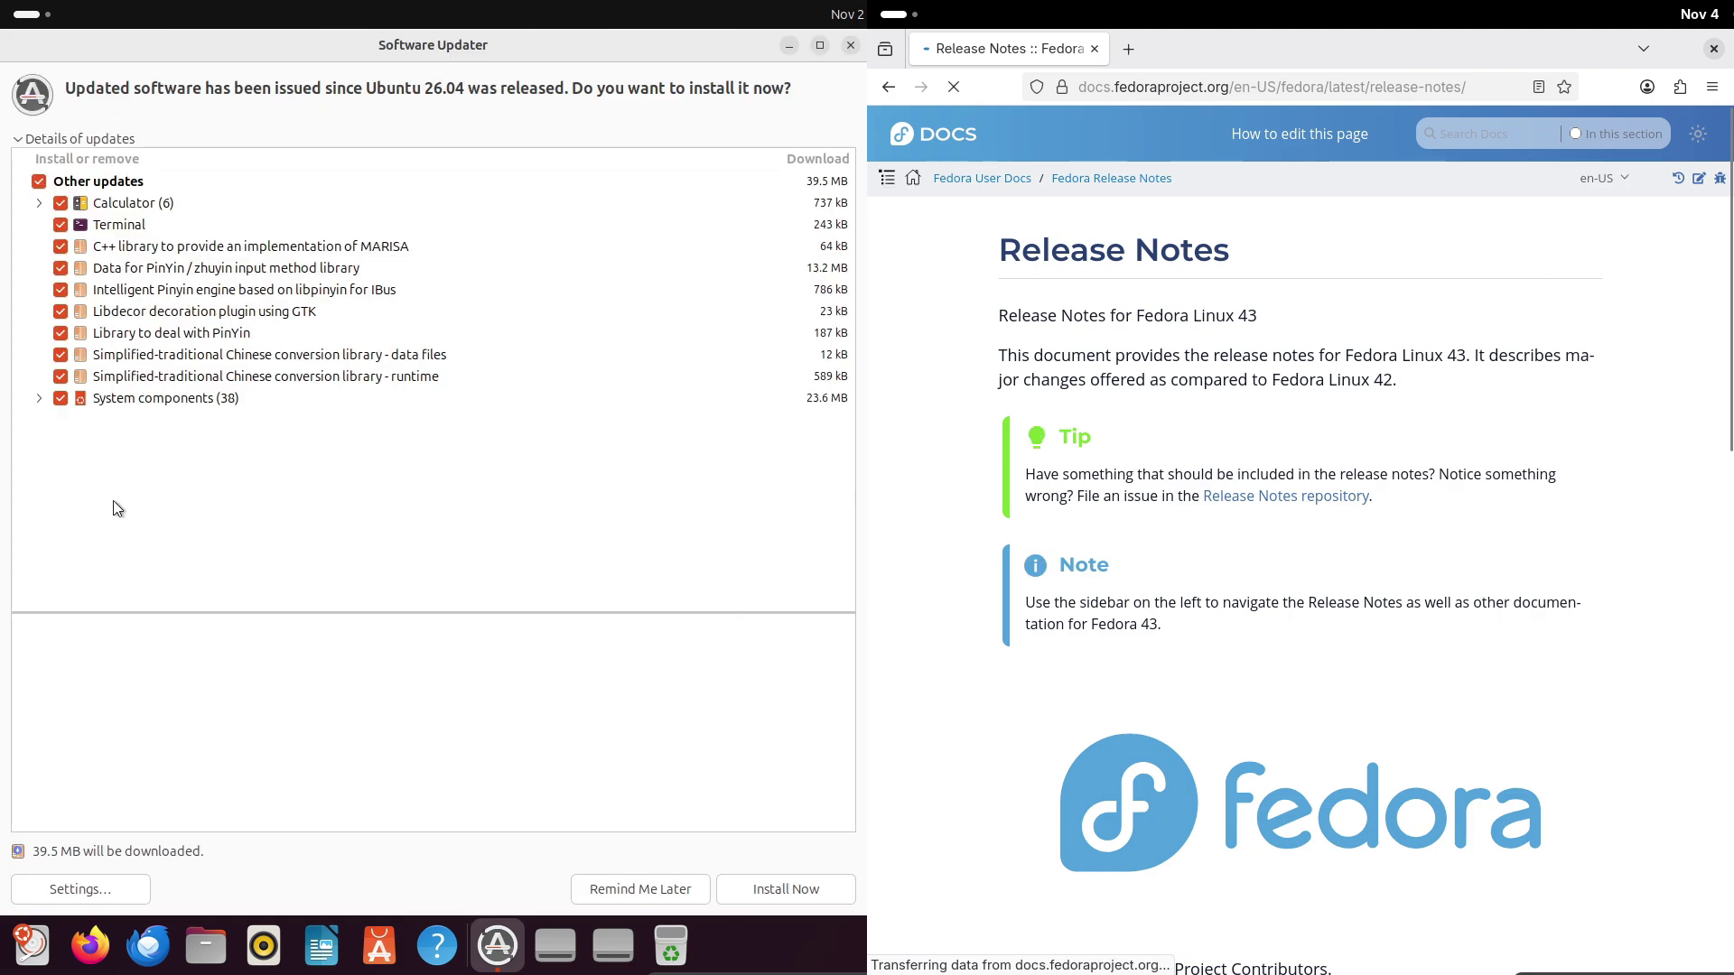
pyautogui.moveTo(1726, 338); pyautogui.dragTo(1699, 181)
pyautogui.click(37, 398)
pyautogui.moveTo(849, 339); pyautogui.dragTo(858, 621)
# Return to Fedora's download page and start downloading the x86_64 Live ISO of Fedora Workstation 43, and close Ubuntu's Software Updater.
pyautogui.click(890, 88)
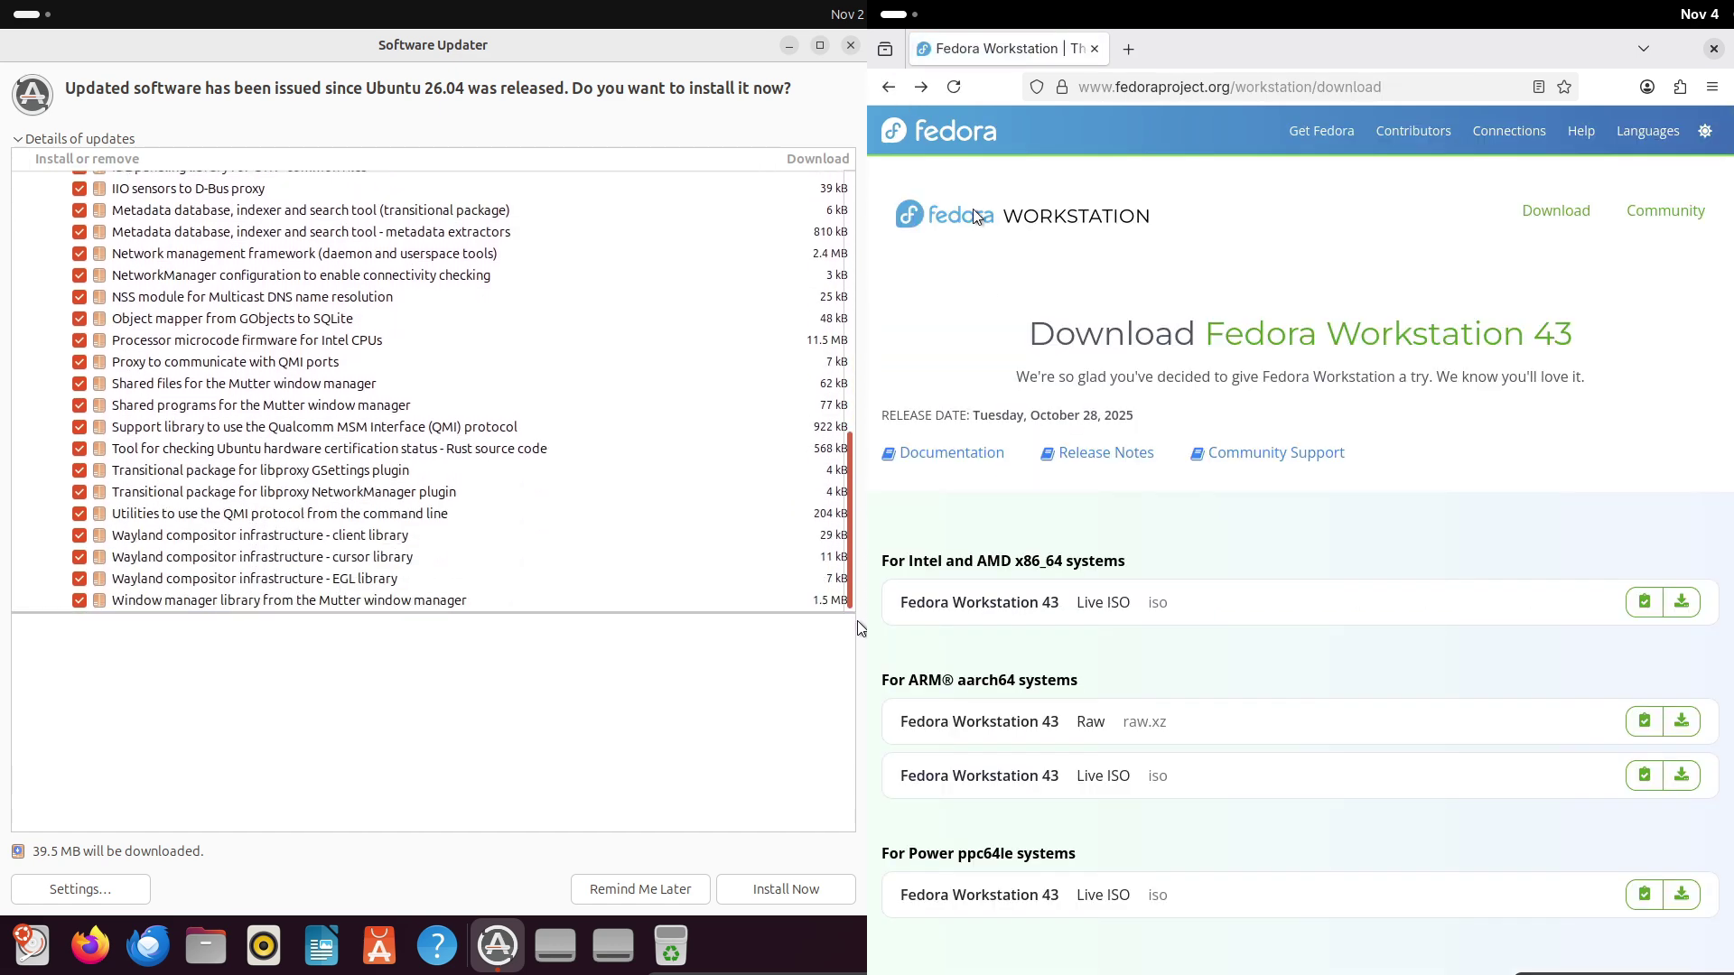
pyautogui.click(1686, 606)
pyautogui.click(26, 140)
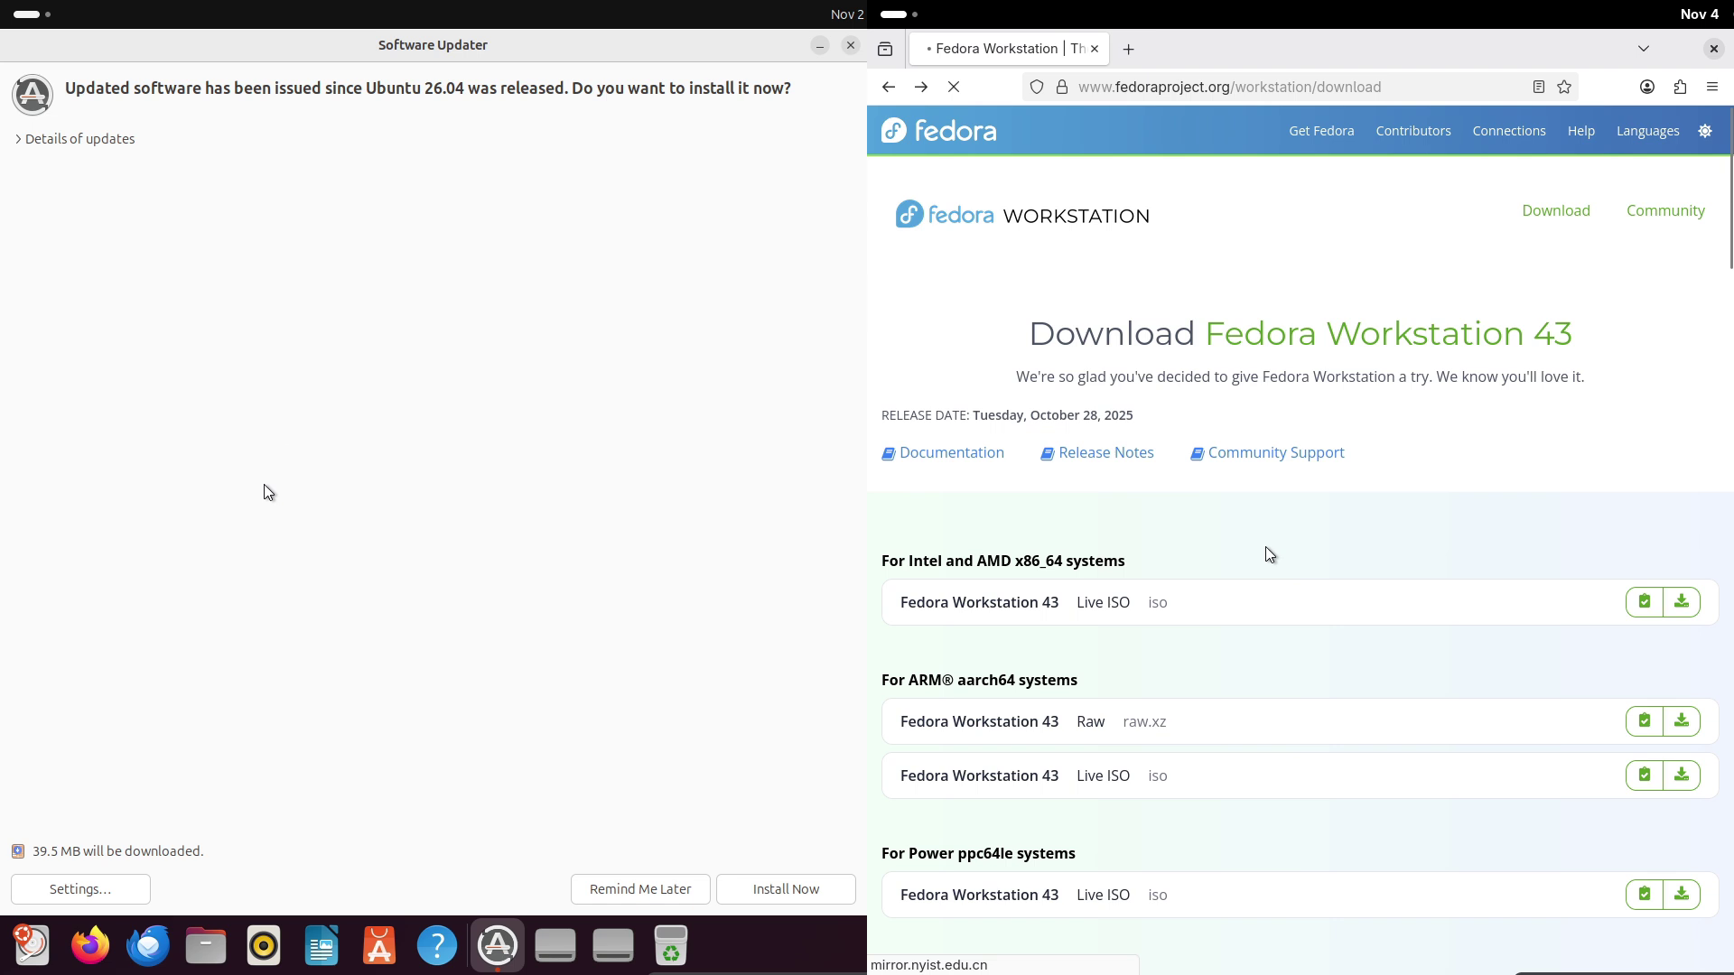
pyautogui.click(851, 45)
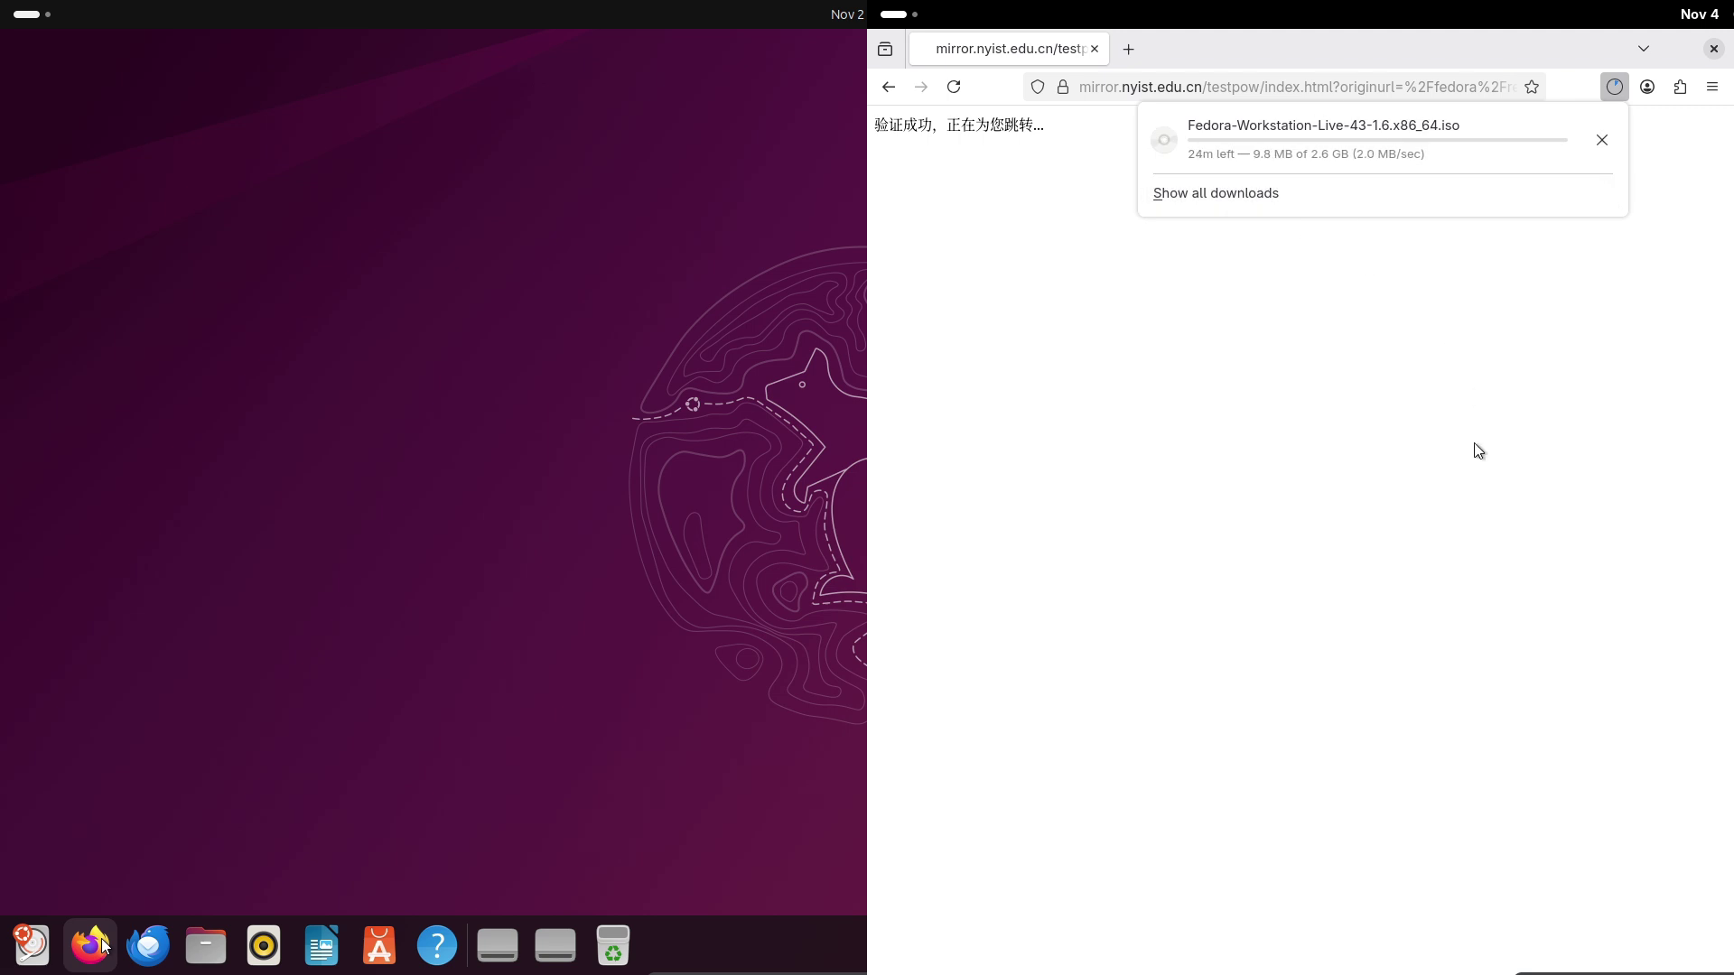
# Cancel the Fedora Workstation ISO download and close Firefox in Fedora.
pyautogui.click(1601, 140)
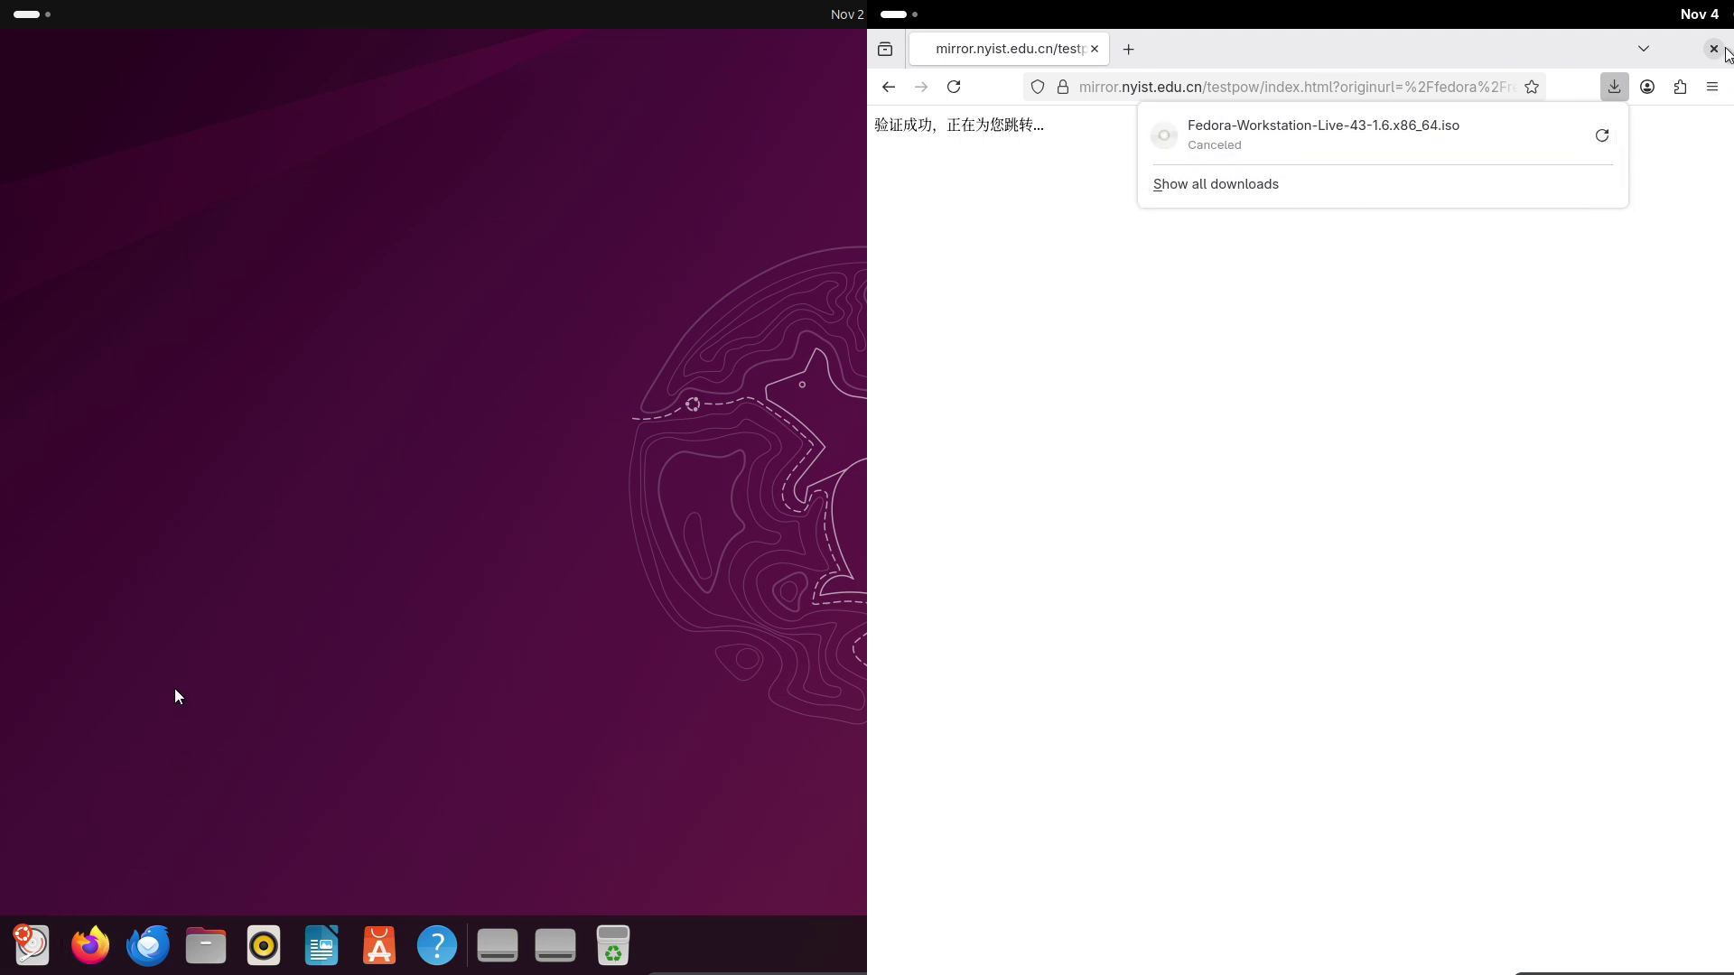
pyautogui.click(1720, 50)
pyautogui.click(1720, 49)
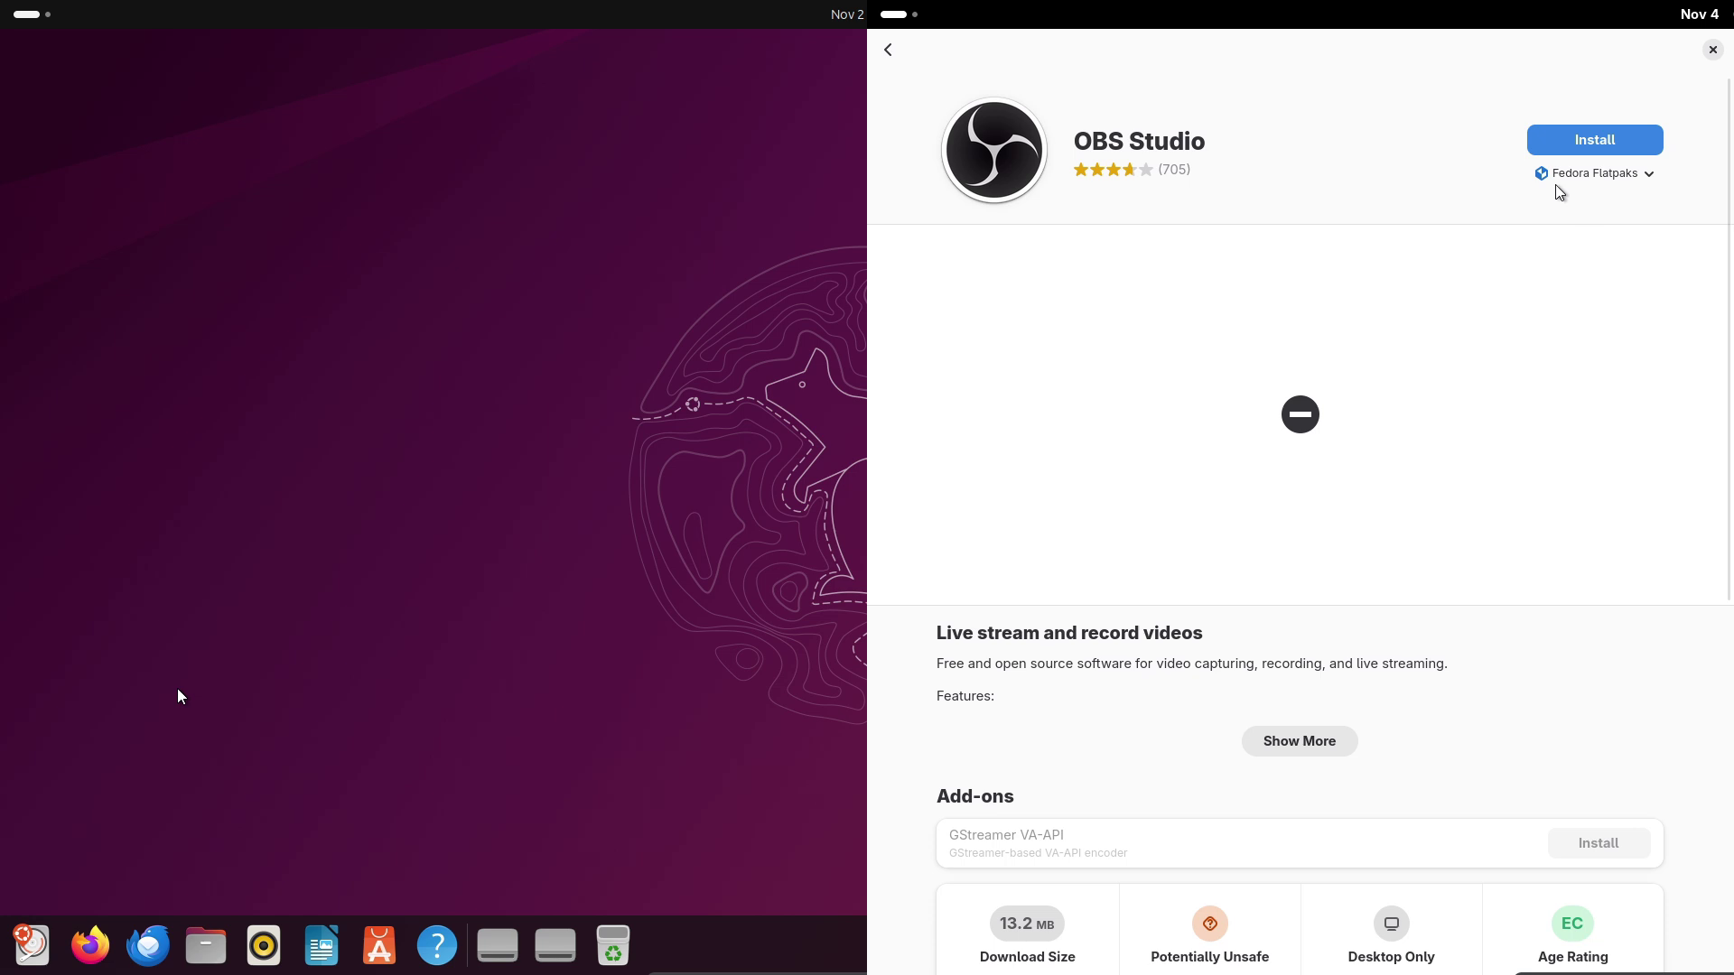
# Leave the OBS Studio listing in Fedora's Software, look through the installed apps down to the add-ons, and close Software.
pyautogui.click(889, 52)
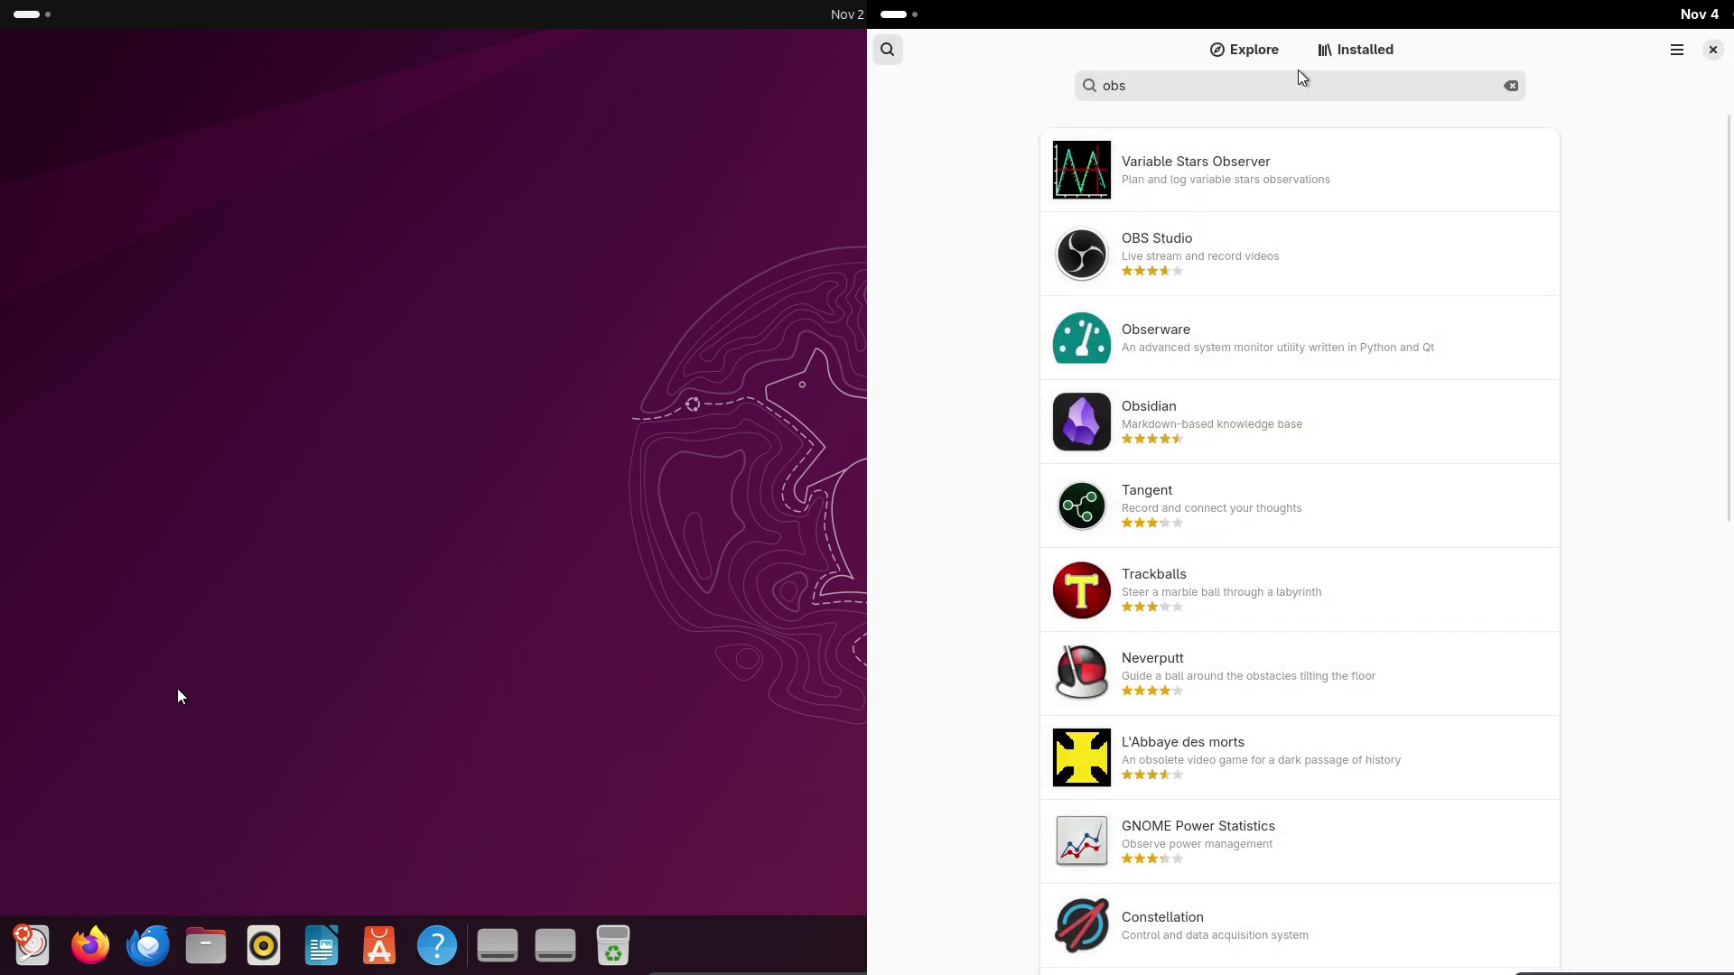
pyautogui.click(1328, 51)
pyautogui.scroll(-1, 1718, 280)
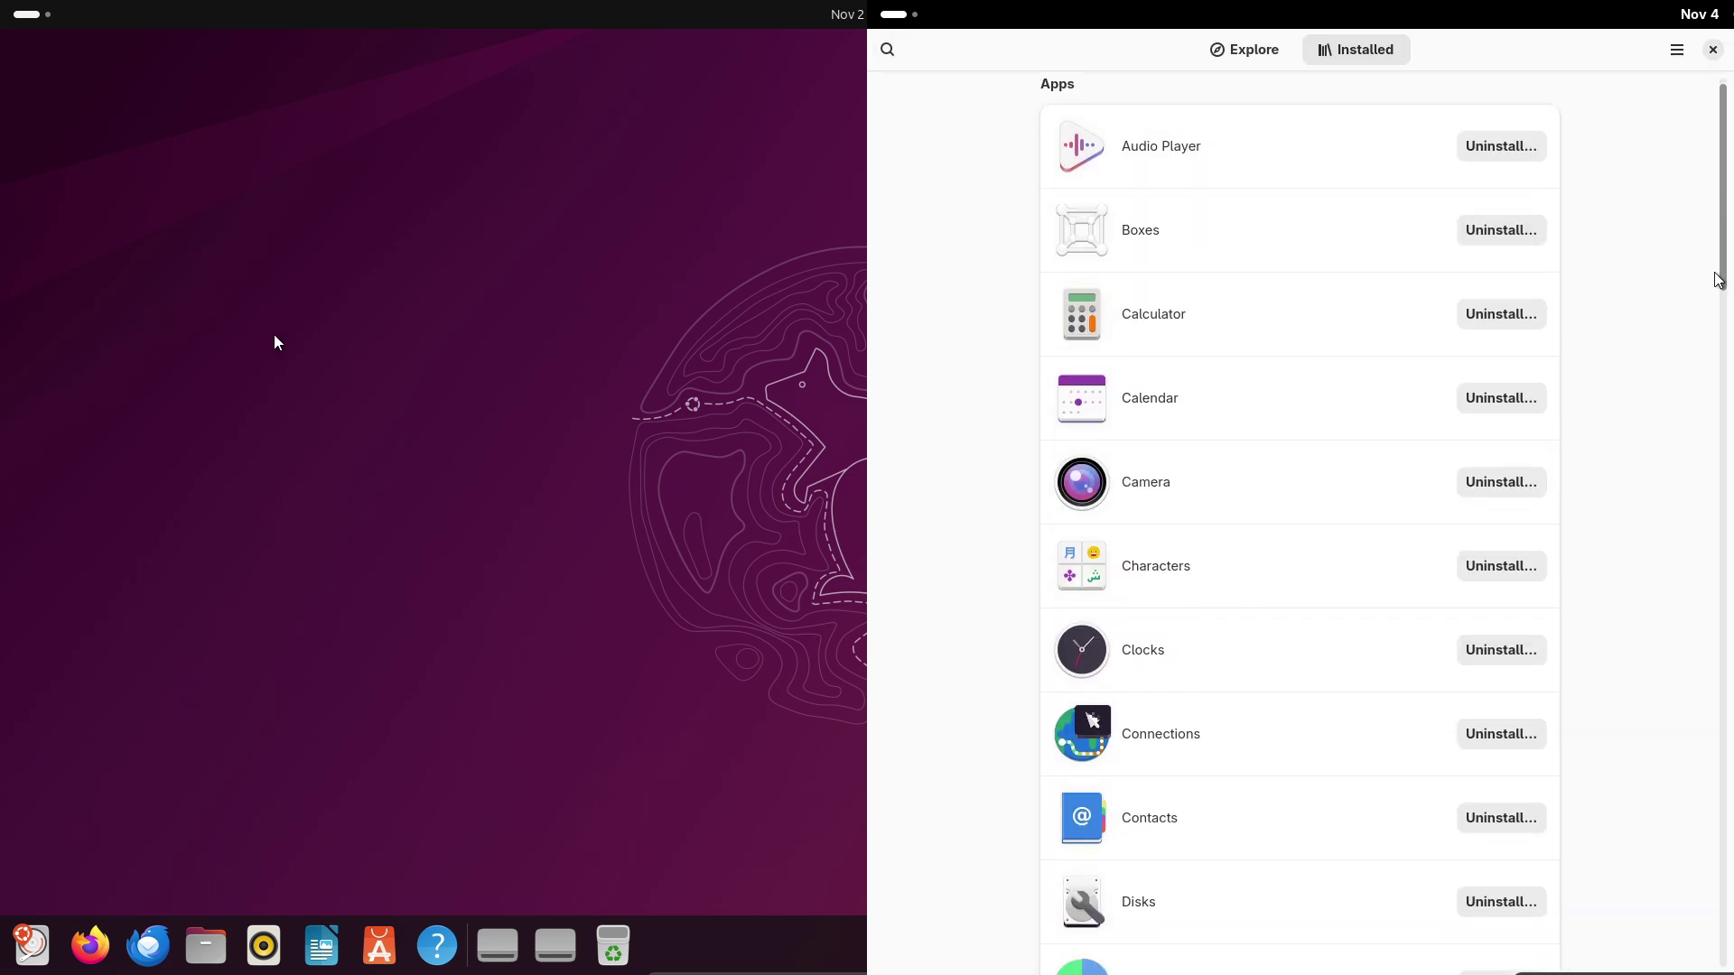
pyautogui.moveTo(1718, 280); pyautogui.dragTo(1716, 925)
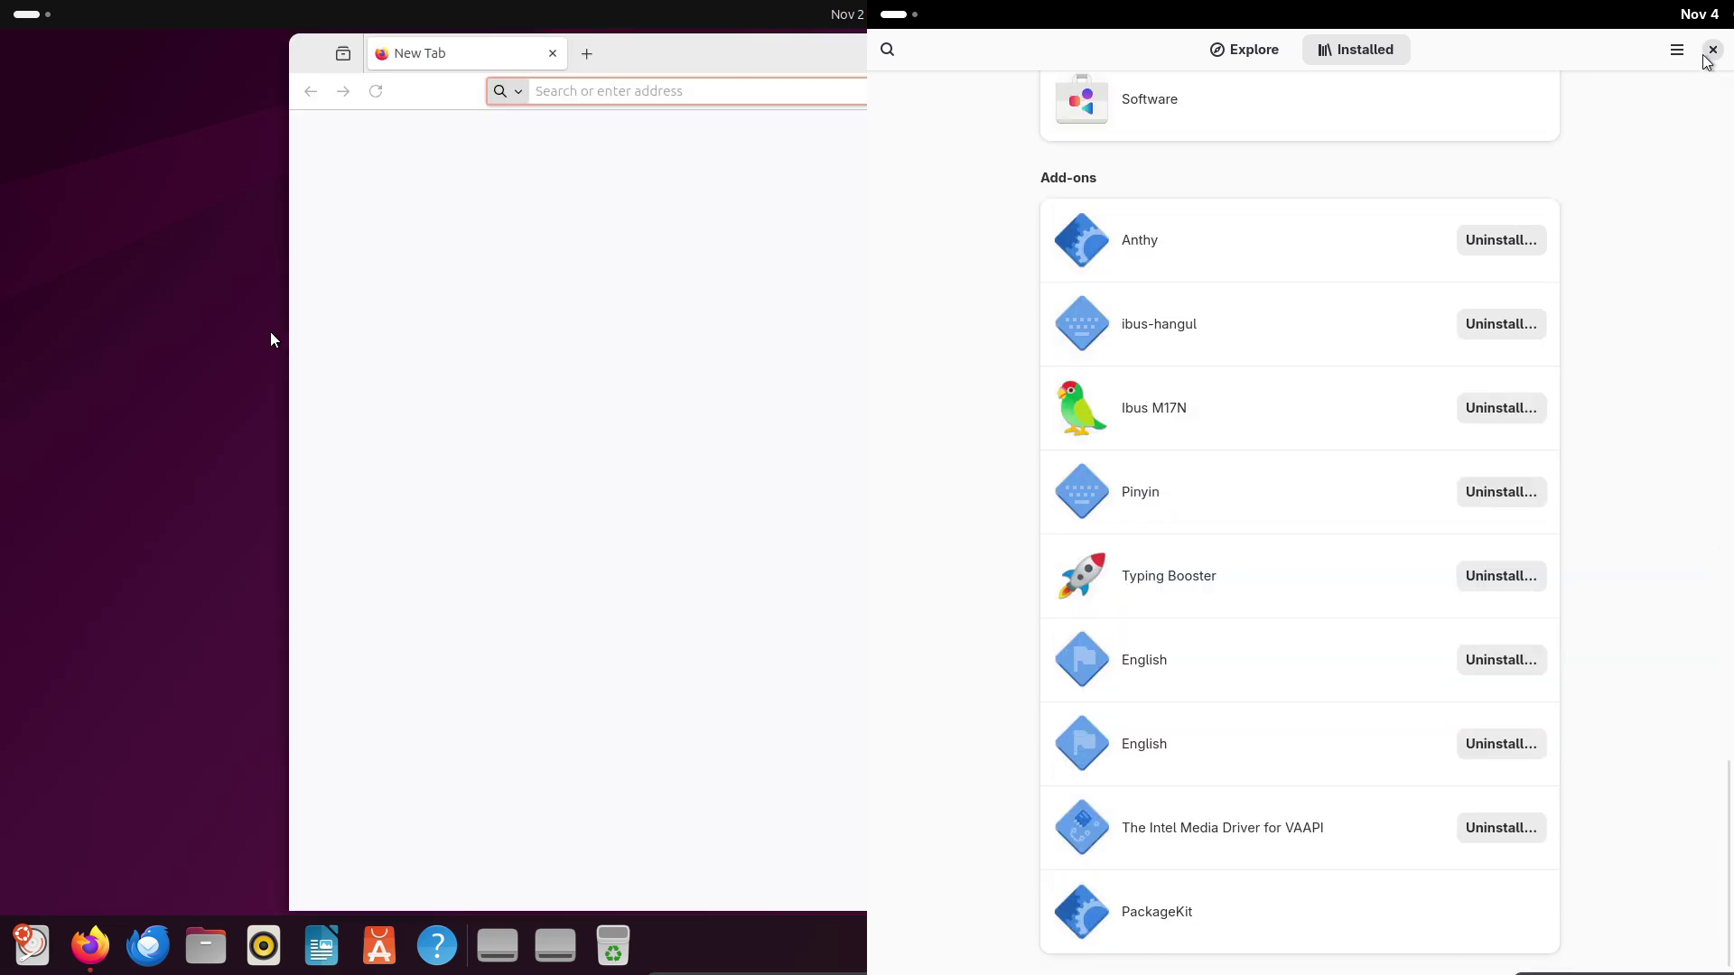
pyautogui.click(1713, 50)
# Open Fedora's background settings from the desktop, and load about:support in Ubuntu's Firefox.
pyautogui.rightClick(1138, 248)
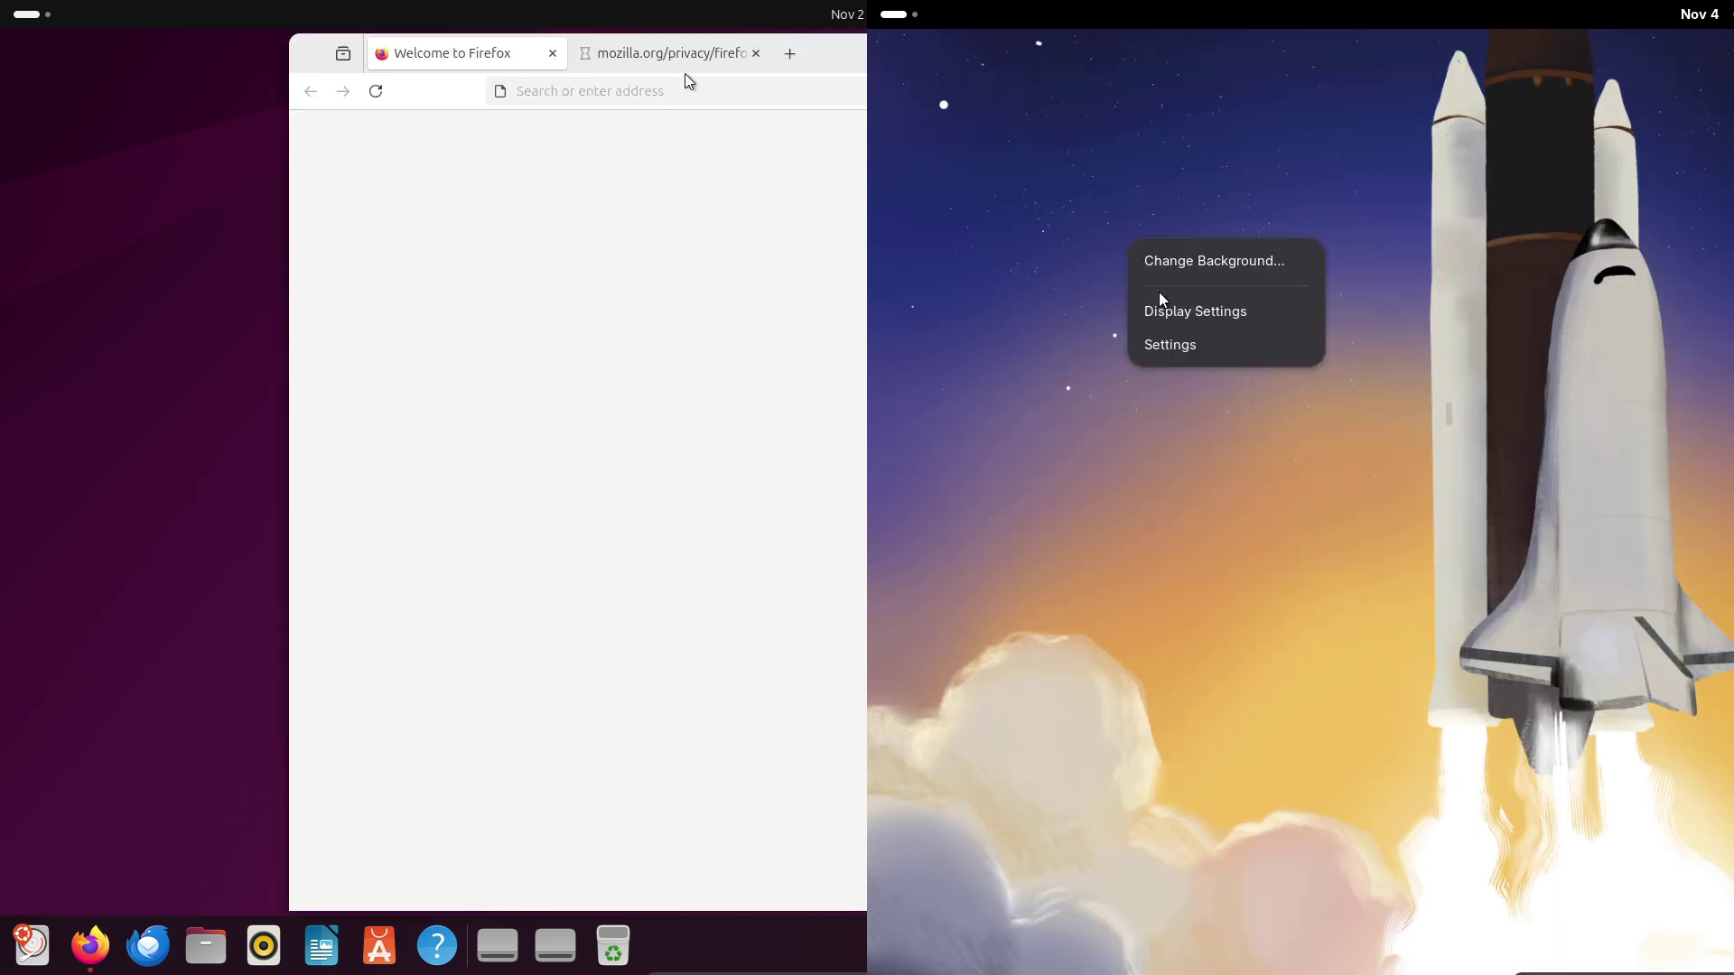
pyautogui.click(1163, 272)
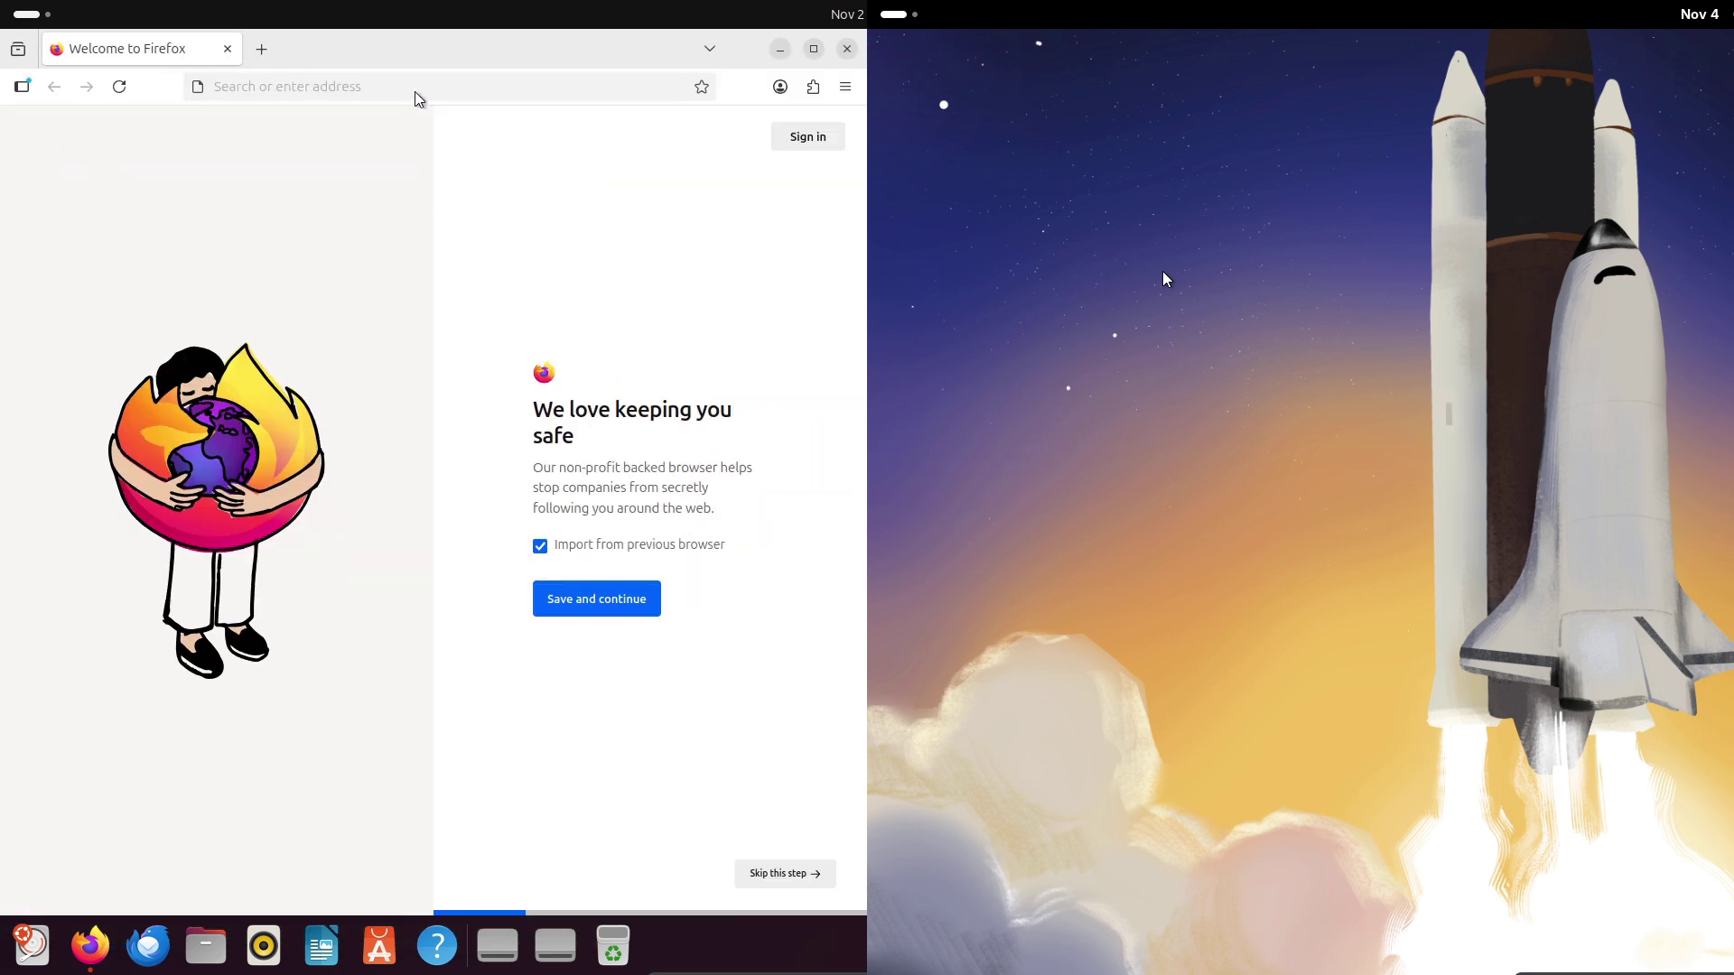
pyautogui.click(420, 90)
pyautogui.write('about:support')
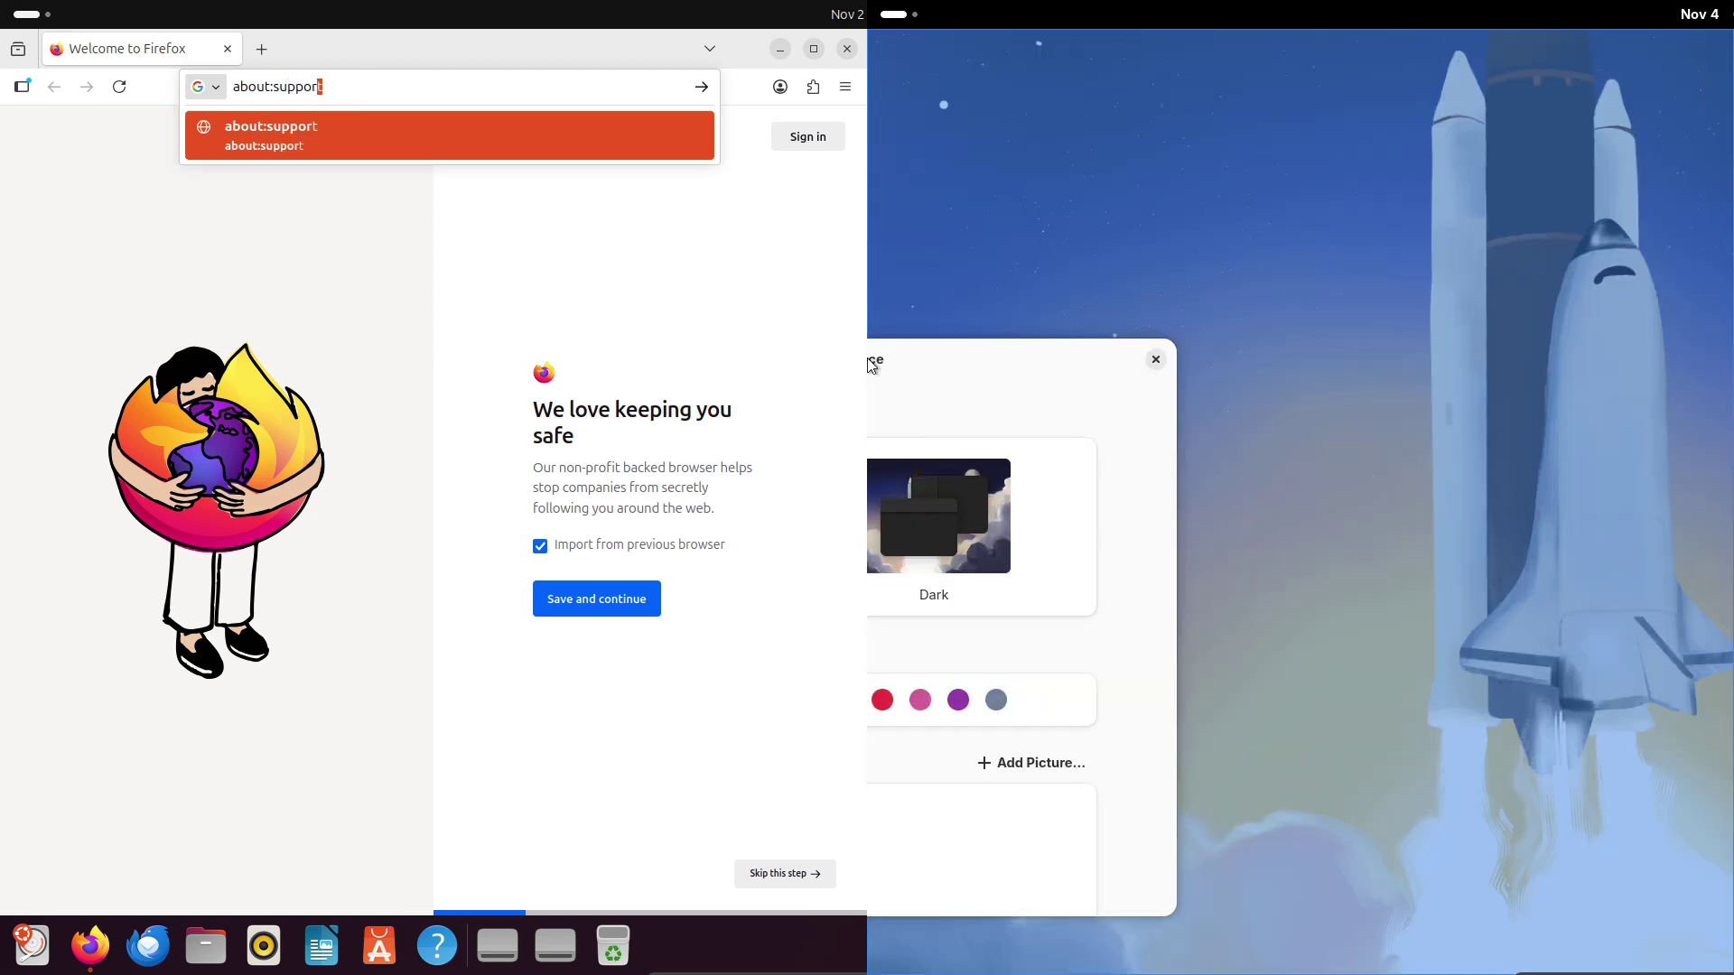
pyautogui.press('Return')
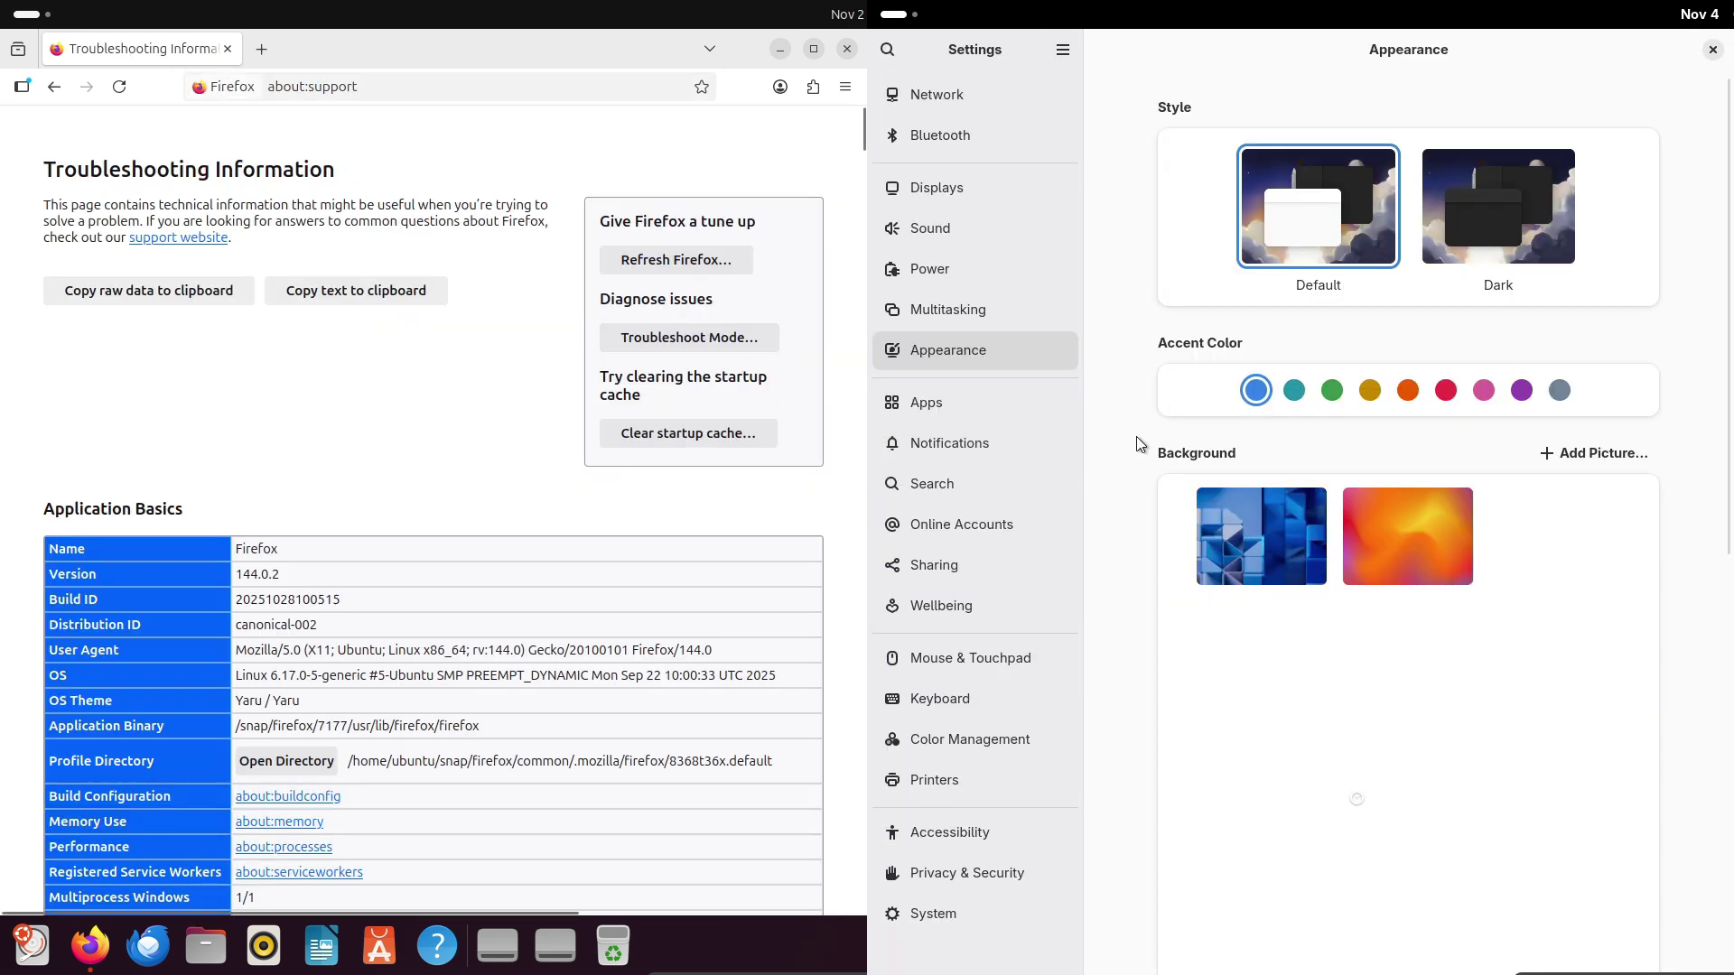
# Highlight the Application Basics from Name to Application Binary in Ubuntu's Firefox, and switch Fedora's style to Dark.
pyautogui.moveTo(864, 133)
pyautogui.mouseDown()
pyautogui.moveTo(863, 158)
pyautogui.moveTo(861, 138)
pyautogui.mouseUp()
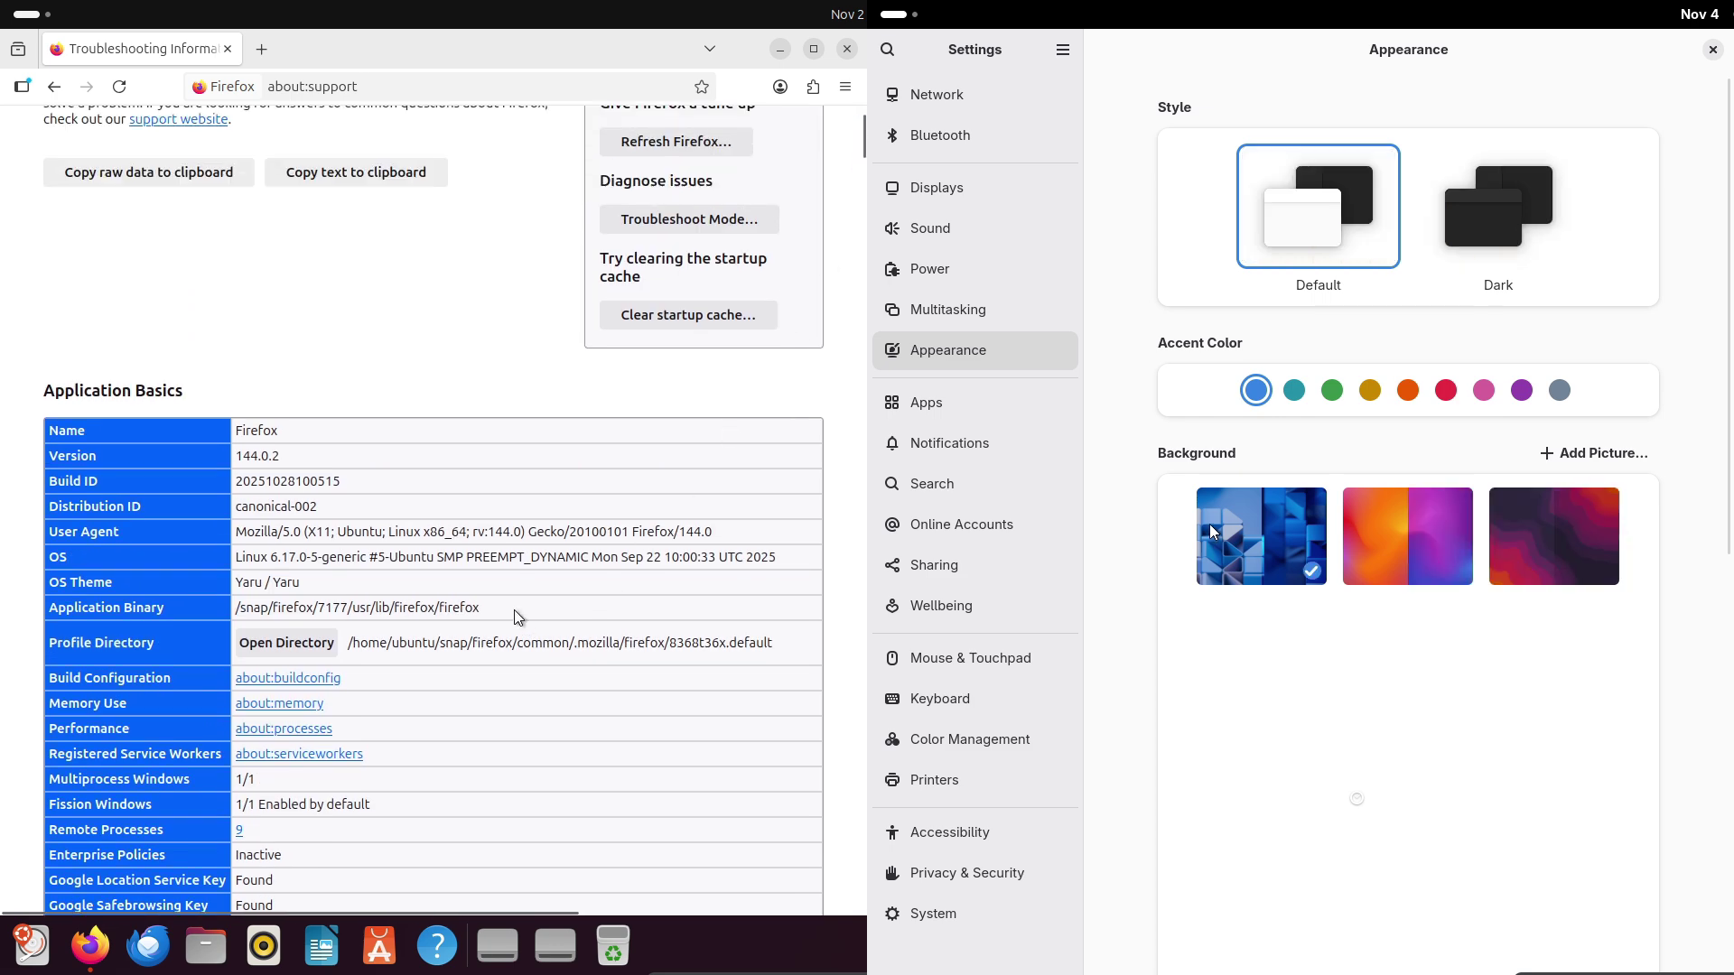
pyautogui.moveTo(553, 628); pyautogui.dragTo(246, 432)
pyautogui.click(1470, 244)
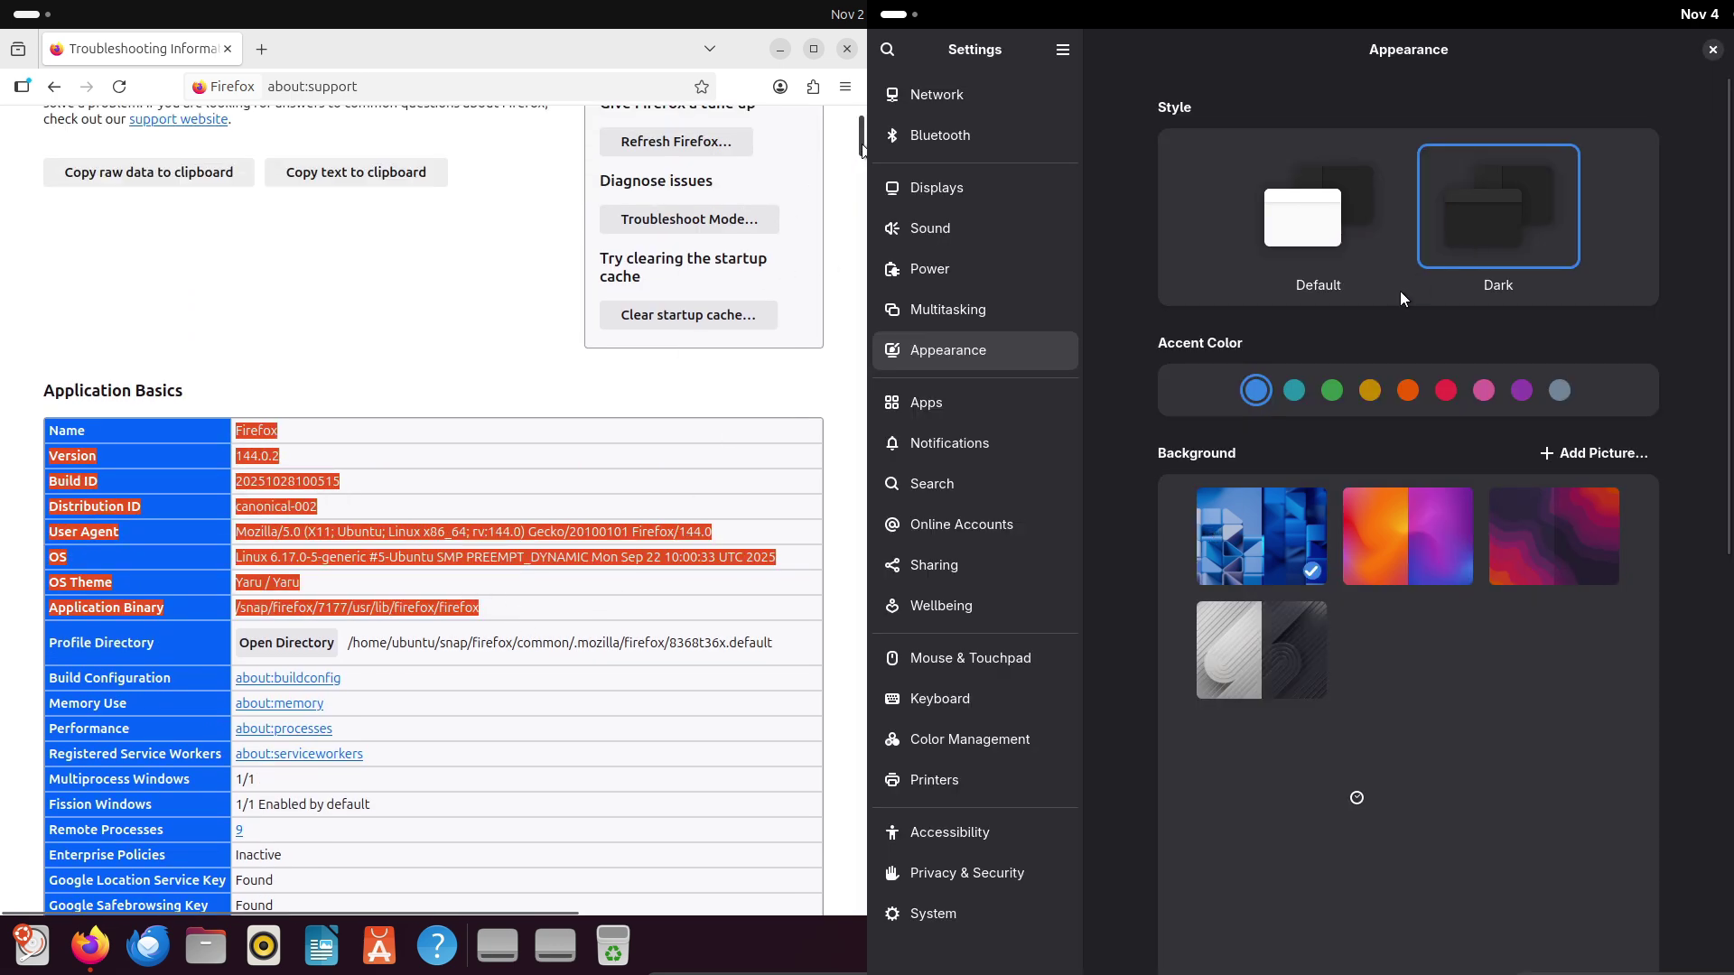
pyautogui.moveTo(863, 152); pyautogui.dragTo(863, 215)
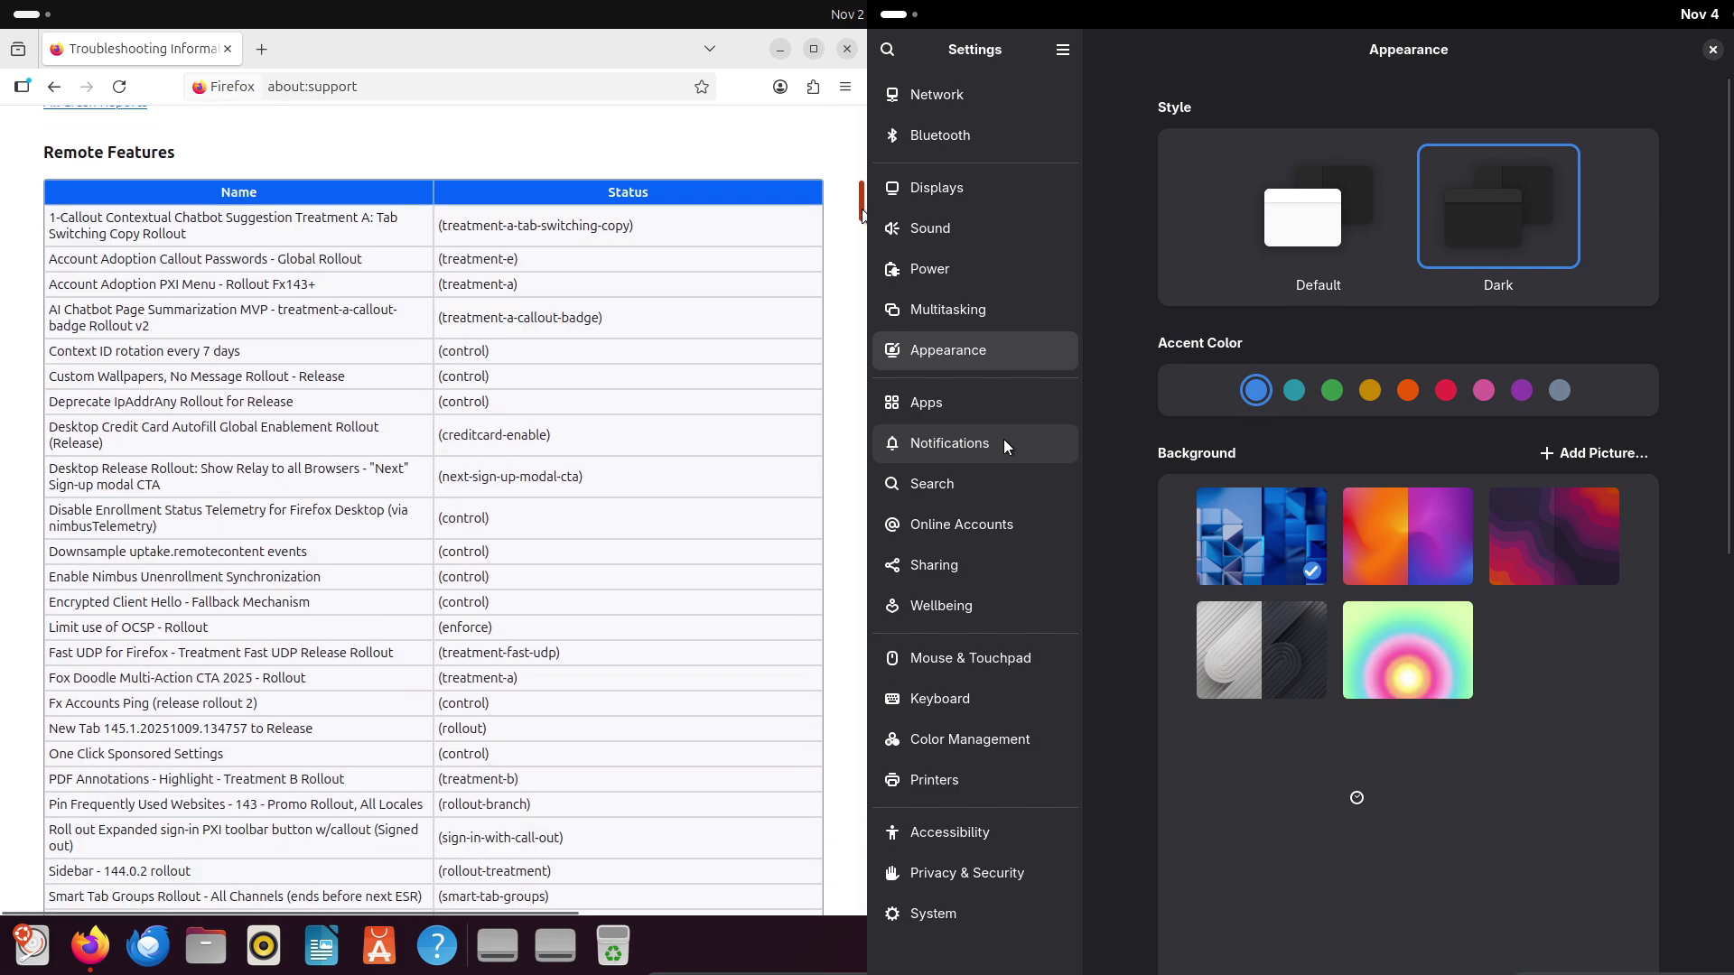
# View Fedora's Sharing and Wellbeing settings, and highlight the desktop environment and GPU #1 details in Ubuntu's Firefox.
pyautogui.click(985, 565)
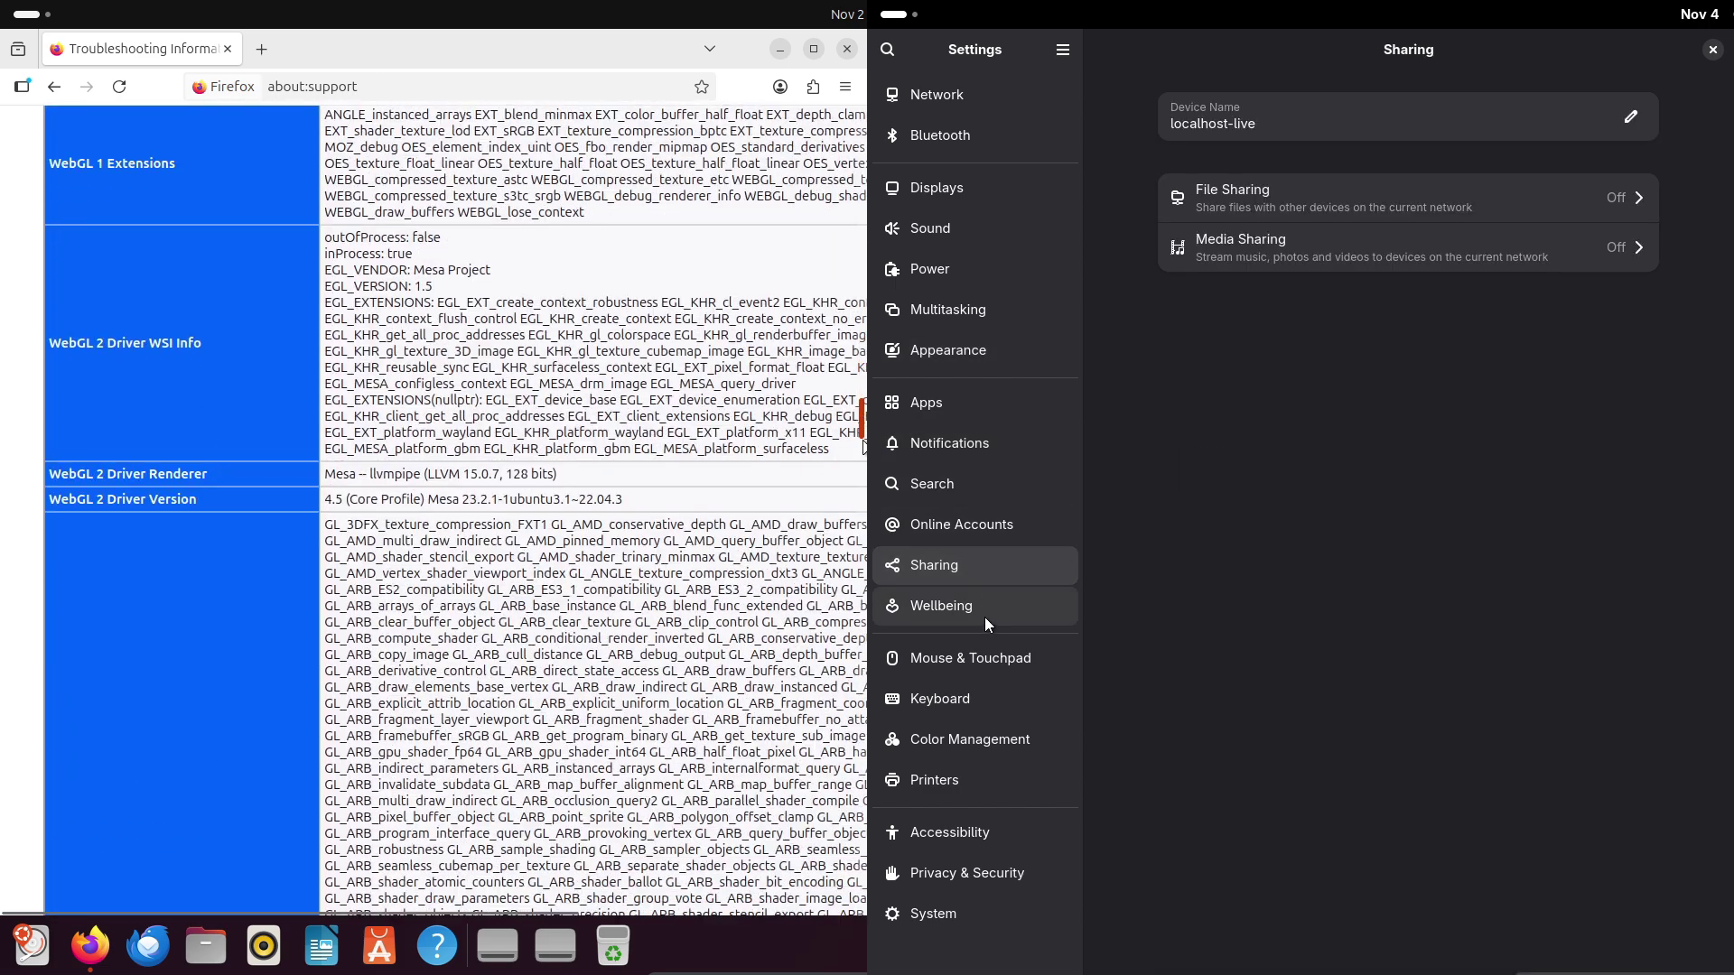
pyautogui.click(984, 614)
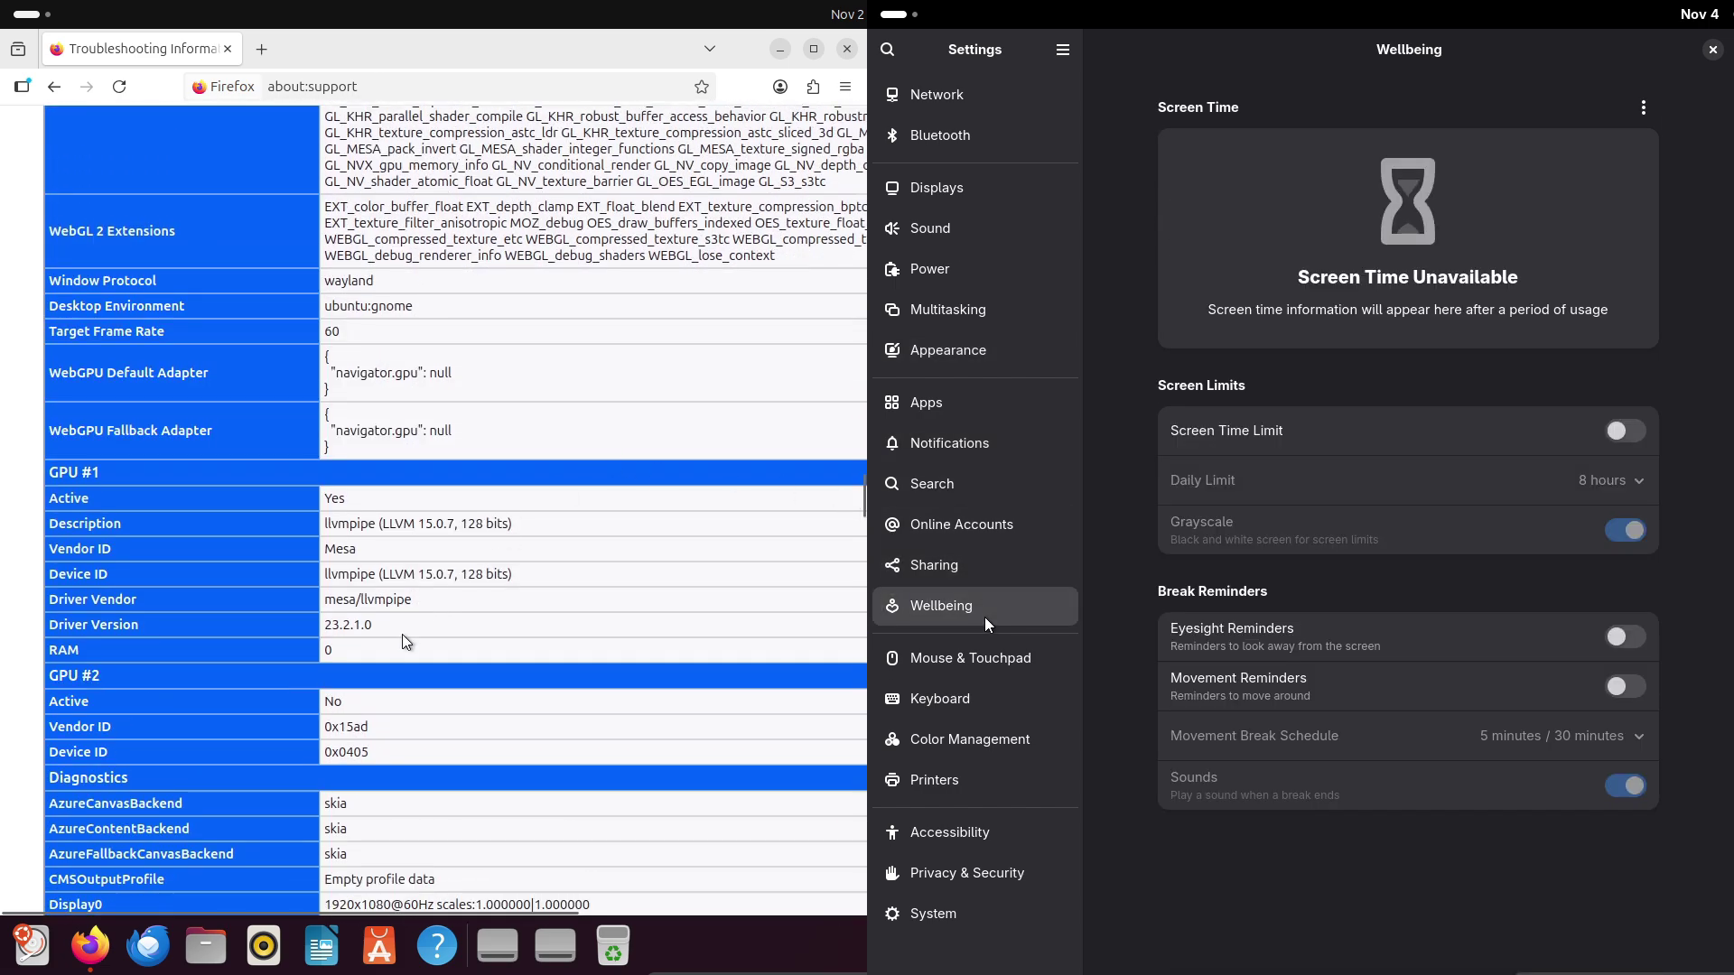
pyautogui.moveTo(392, 655); pyautogui.dragTo(314, 285)
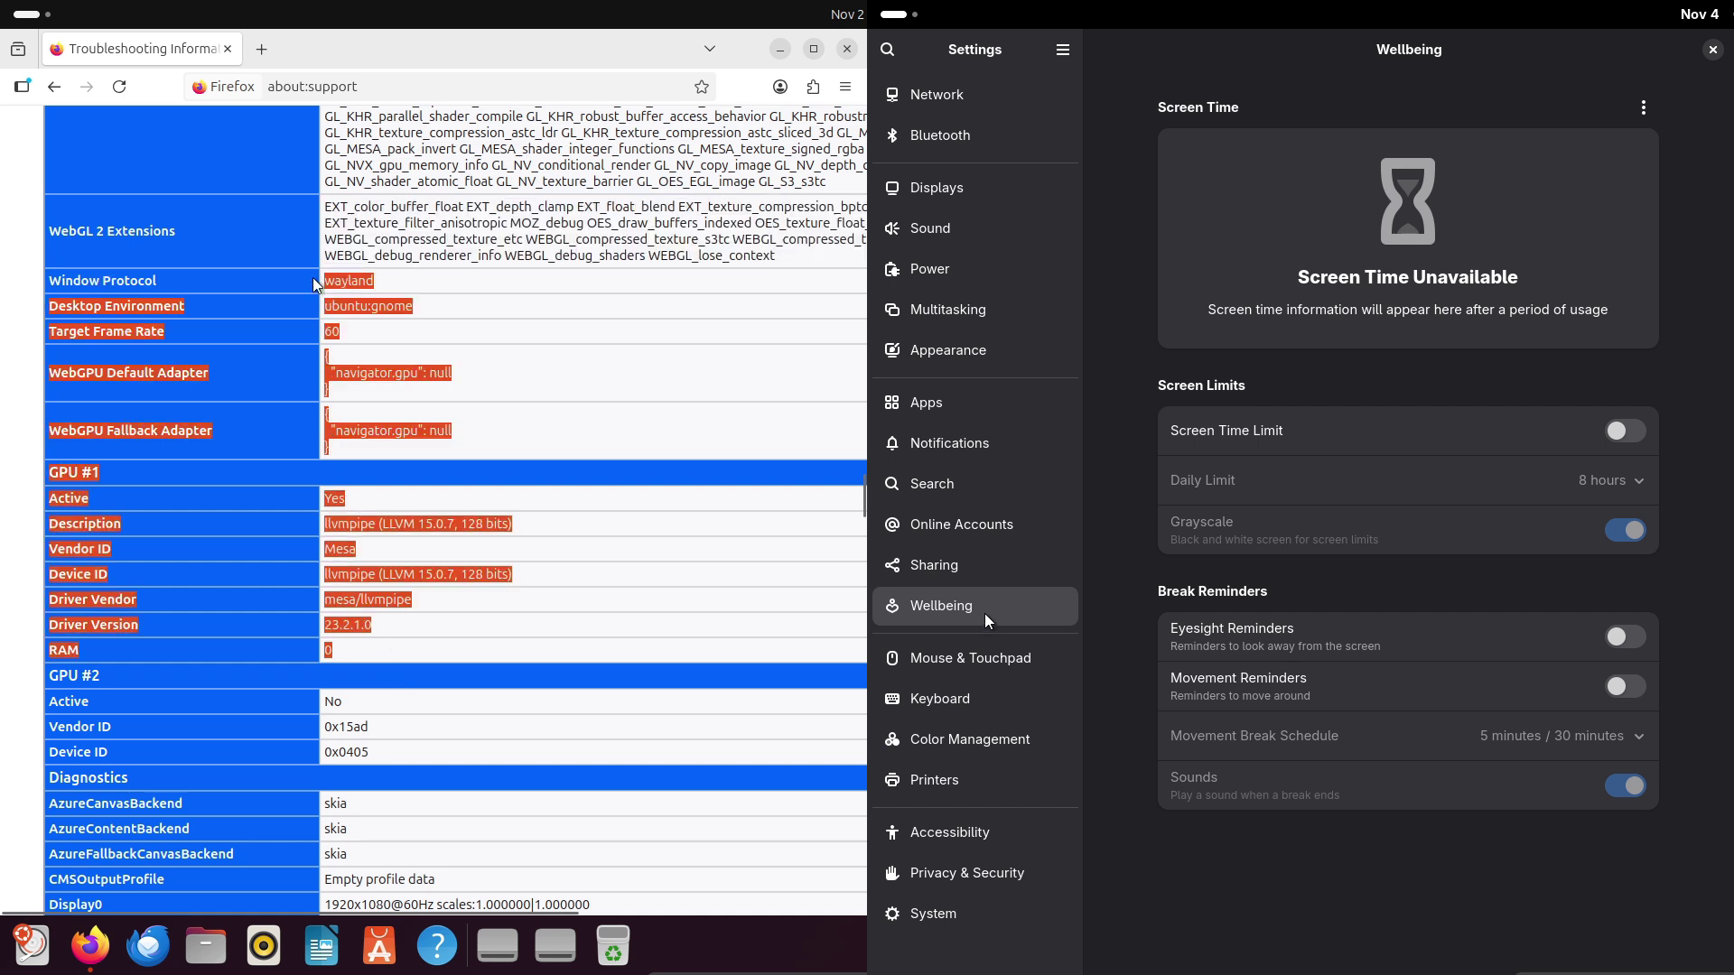
# Look through Fedora's Bluetooth, Sound and Power settings including Power Saving, and browse the rest of Firefox's troubleshooting page in Ubuntu.
pyautogui.click(947, 139)
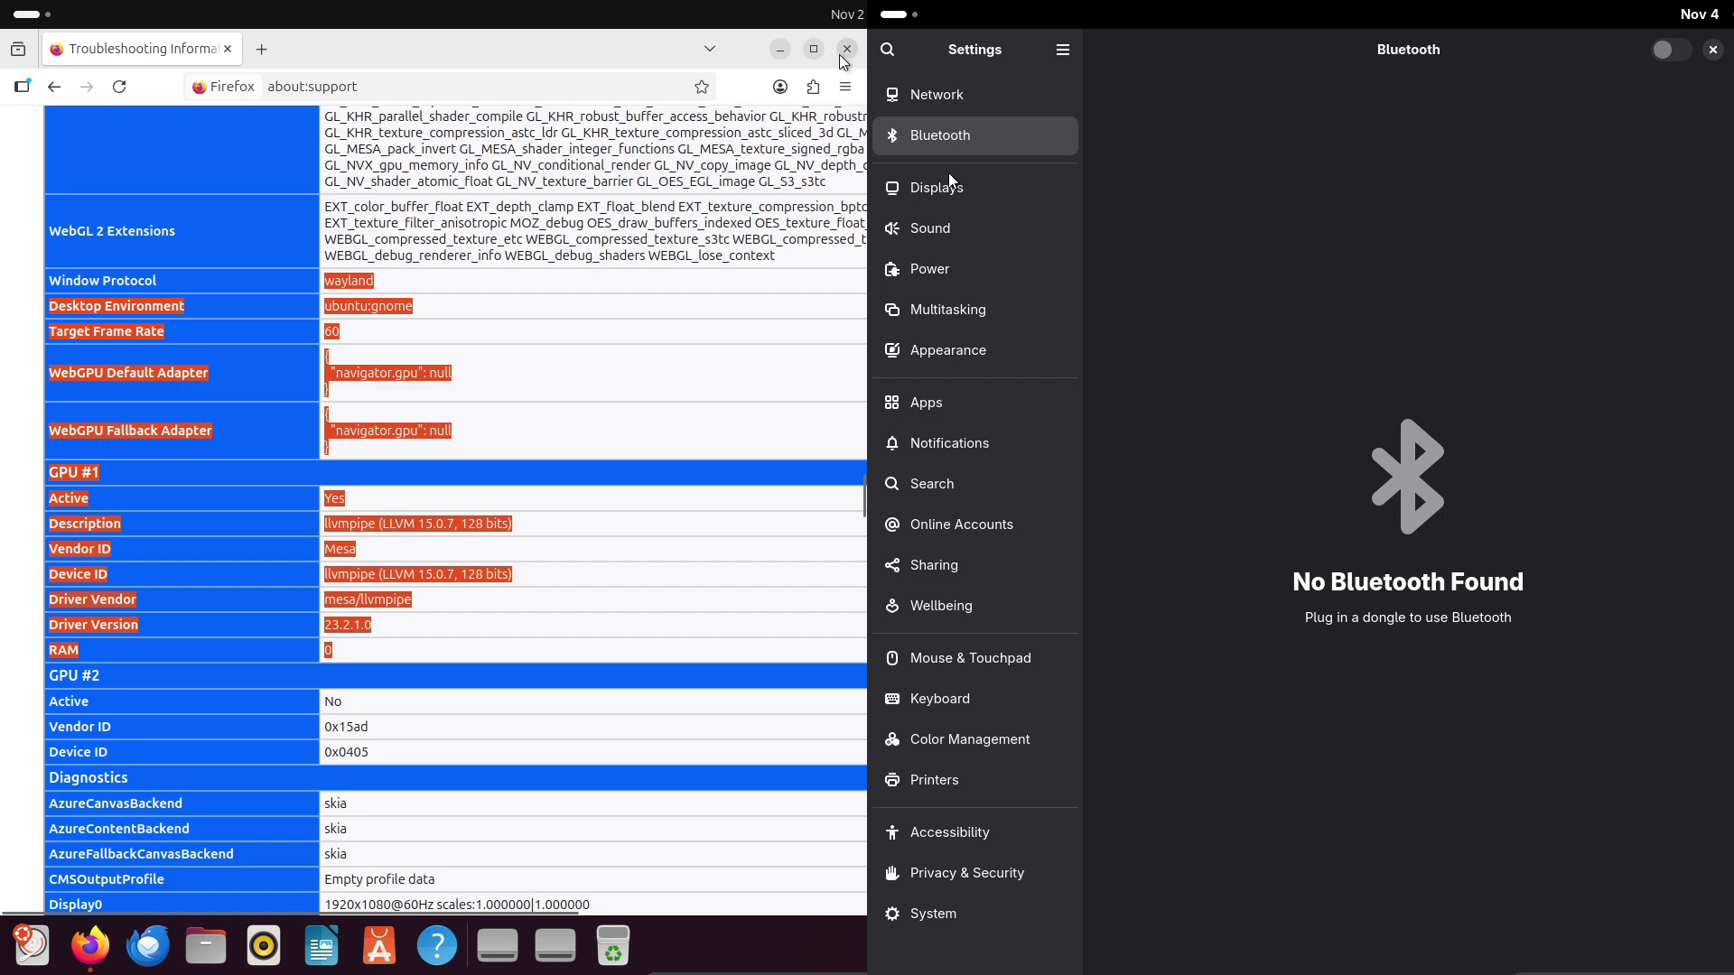
pyautogui.click(950, 217)
pyautogui.moveTo(860, 492); pyautogui.dragTo(858, 623)
pyautogui.click(940, 275)
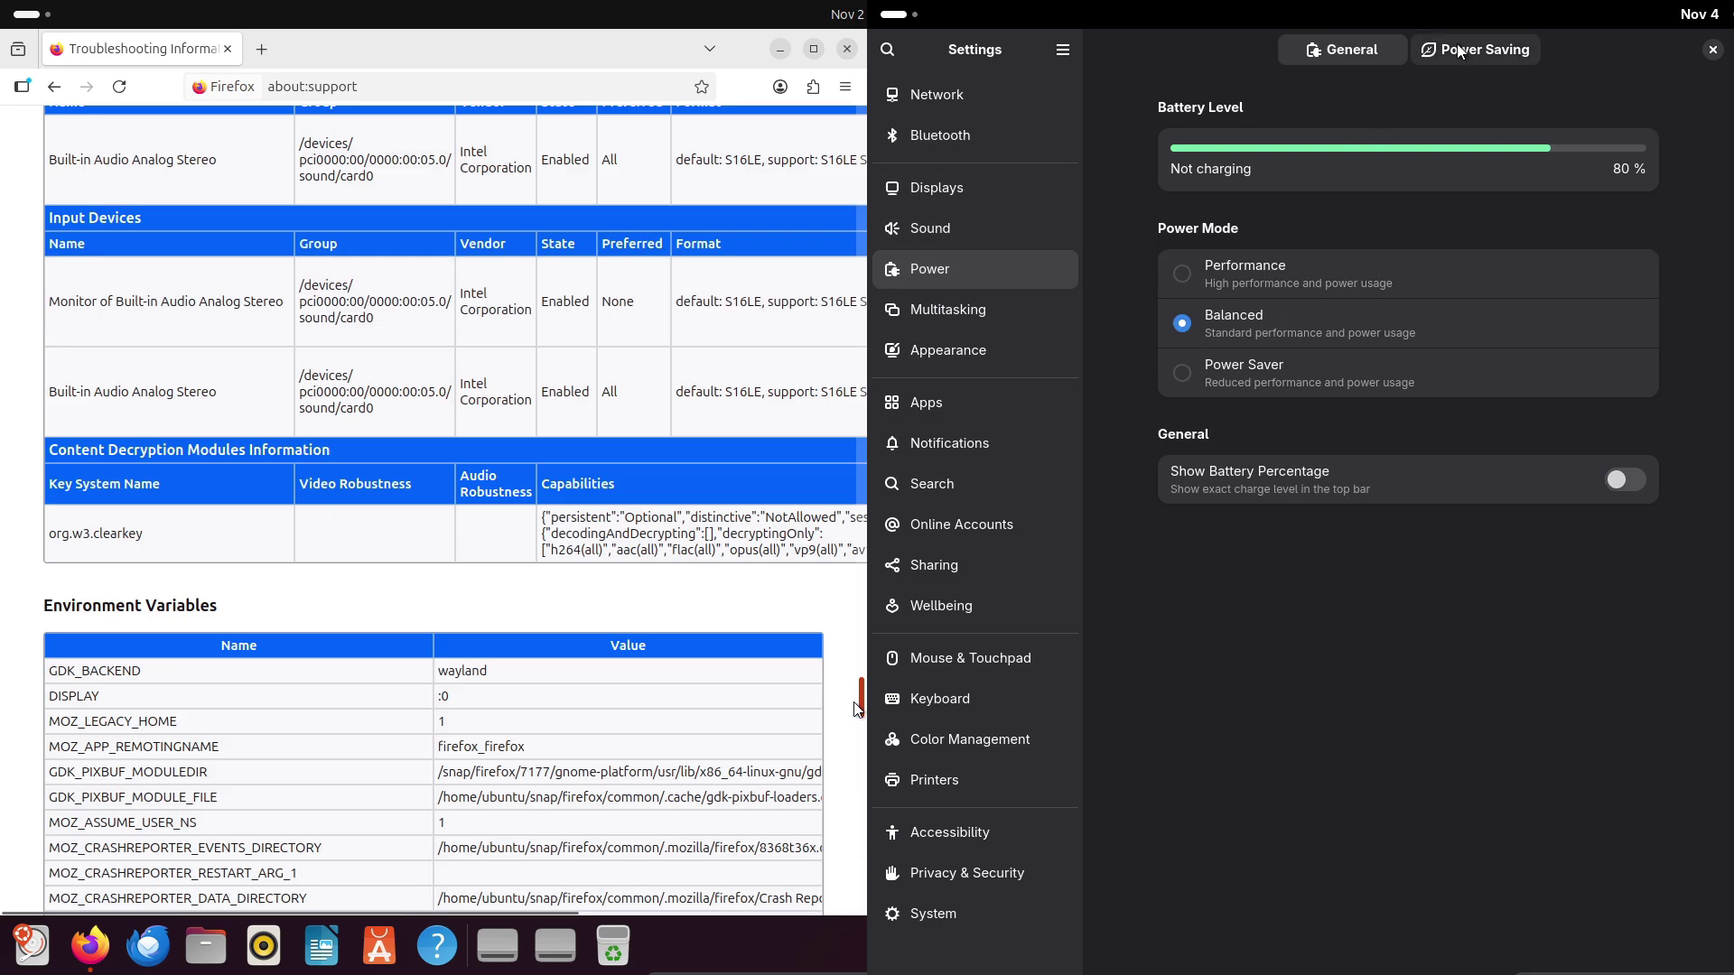
pyautogui.click(1458, 50)
pyautogui.click(1349, 58)
pyautogui.moveTo(838, 634); pyautogui.dragTo(823, 95)
# Set Fedora's power mode to Performance and turn on Show Battery Percentage.
pyautogui.click(1219, 272)
pyautogui.click(515, 102)
pyautogui.click(1626, 480)
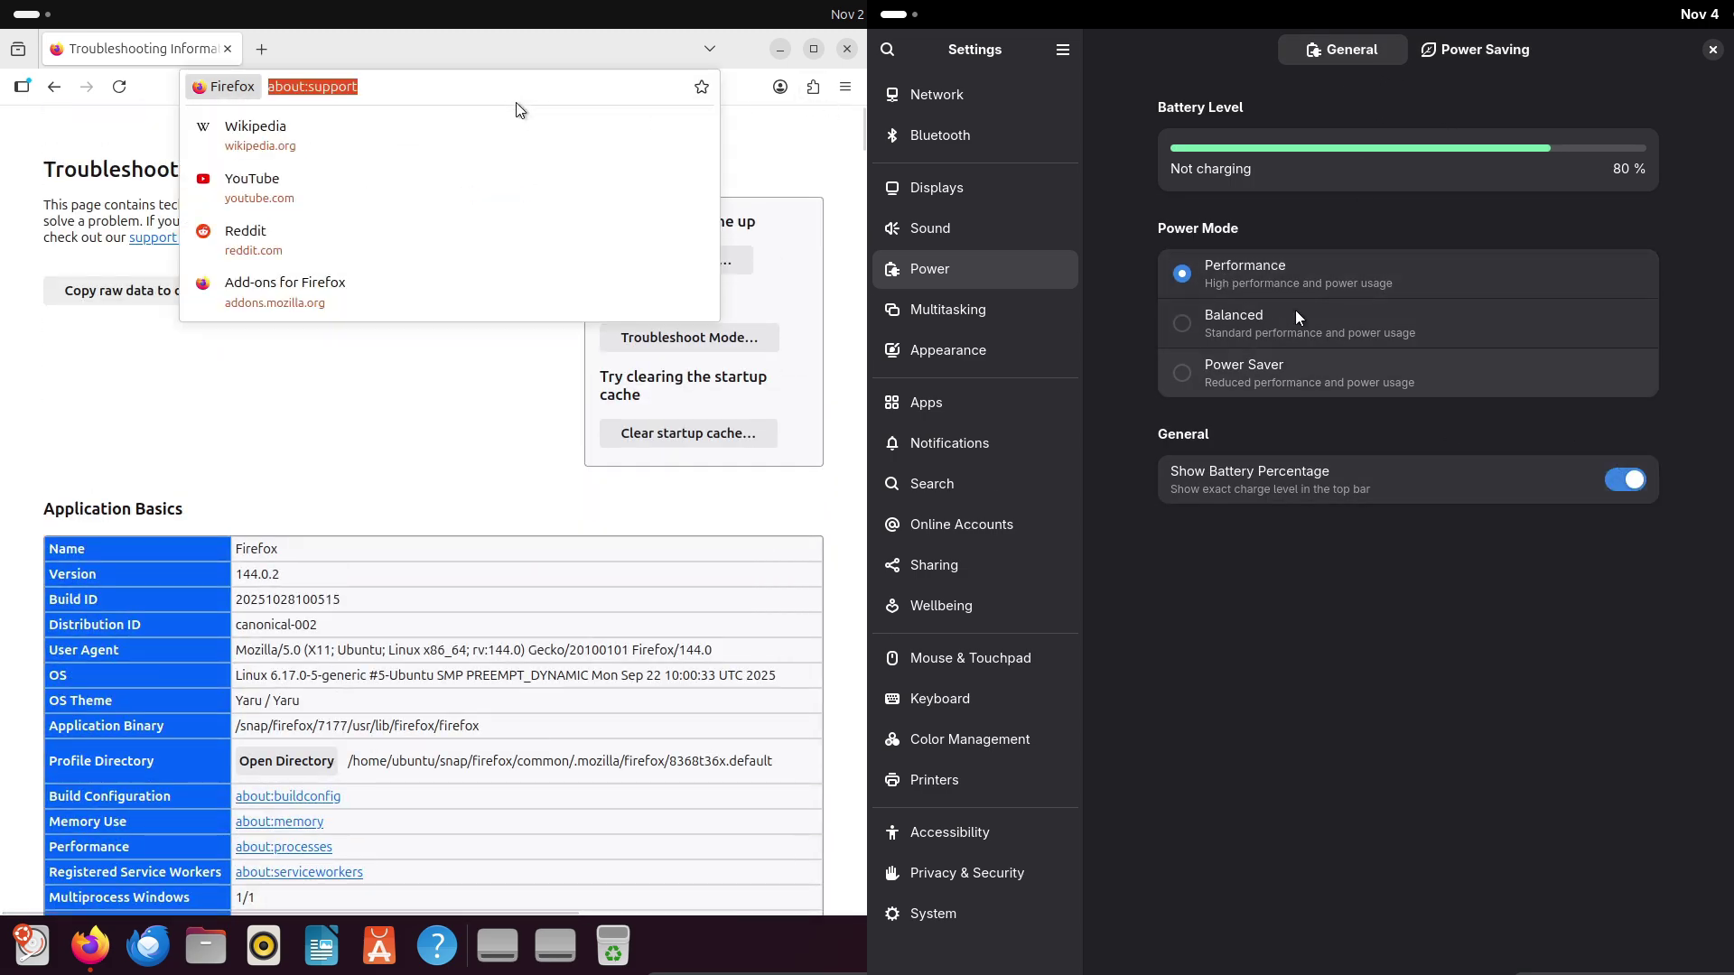
# Load ubuntu.com in Ubuntu's Firefox and show Fedora's System Details from the About section of its System settings.
pyautogui.write('ubuntu')
pyautogui.click(977, 903)
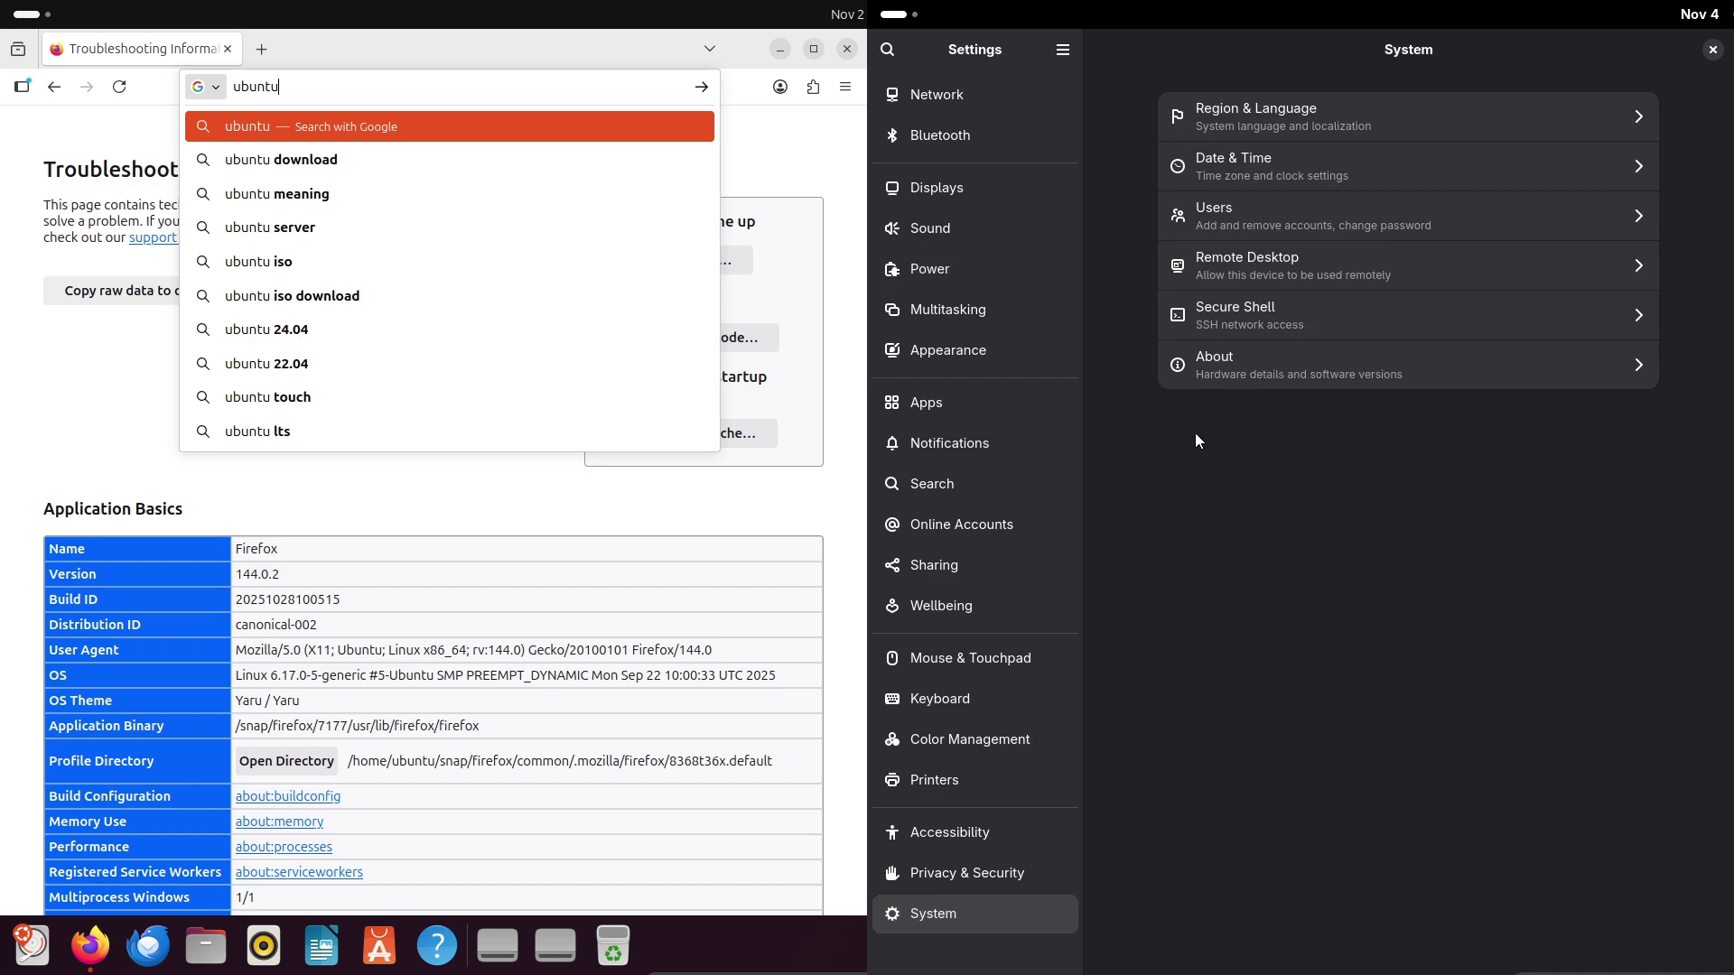
pyautogui.write('.com')
pyautogui.click(1201, 364)
pyautogui.press('Return')
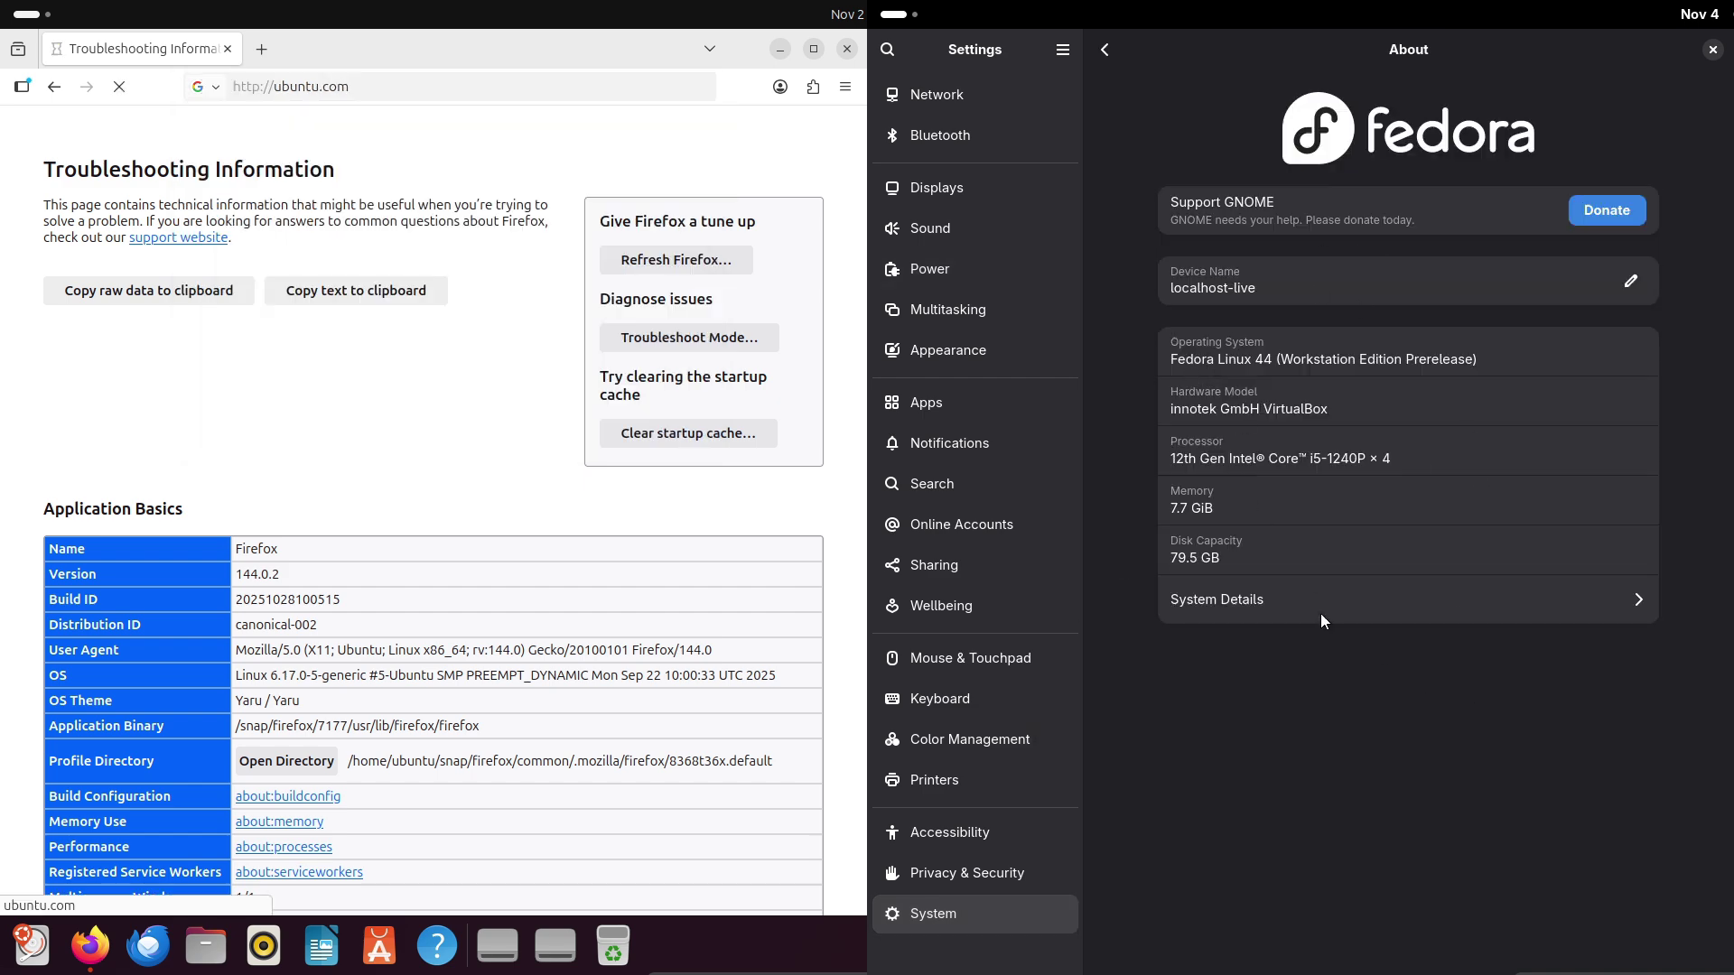
pyautogui.click(1377, 611)
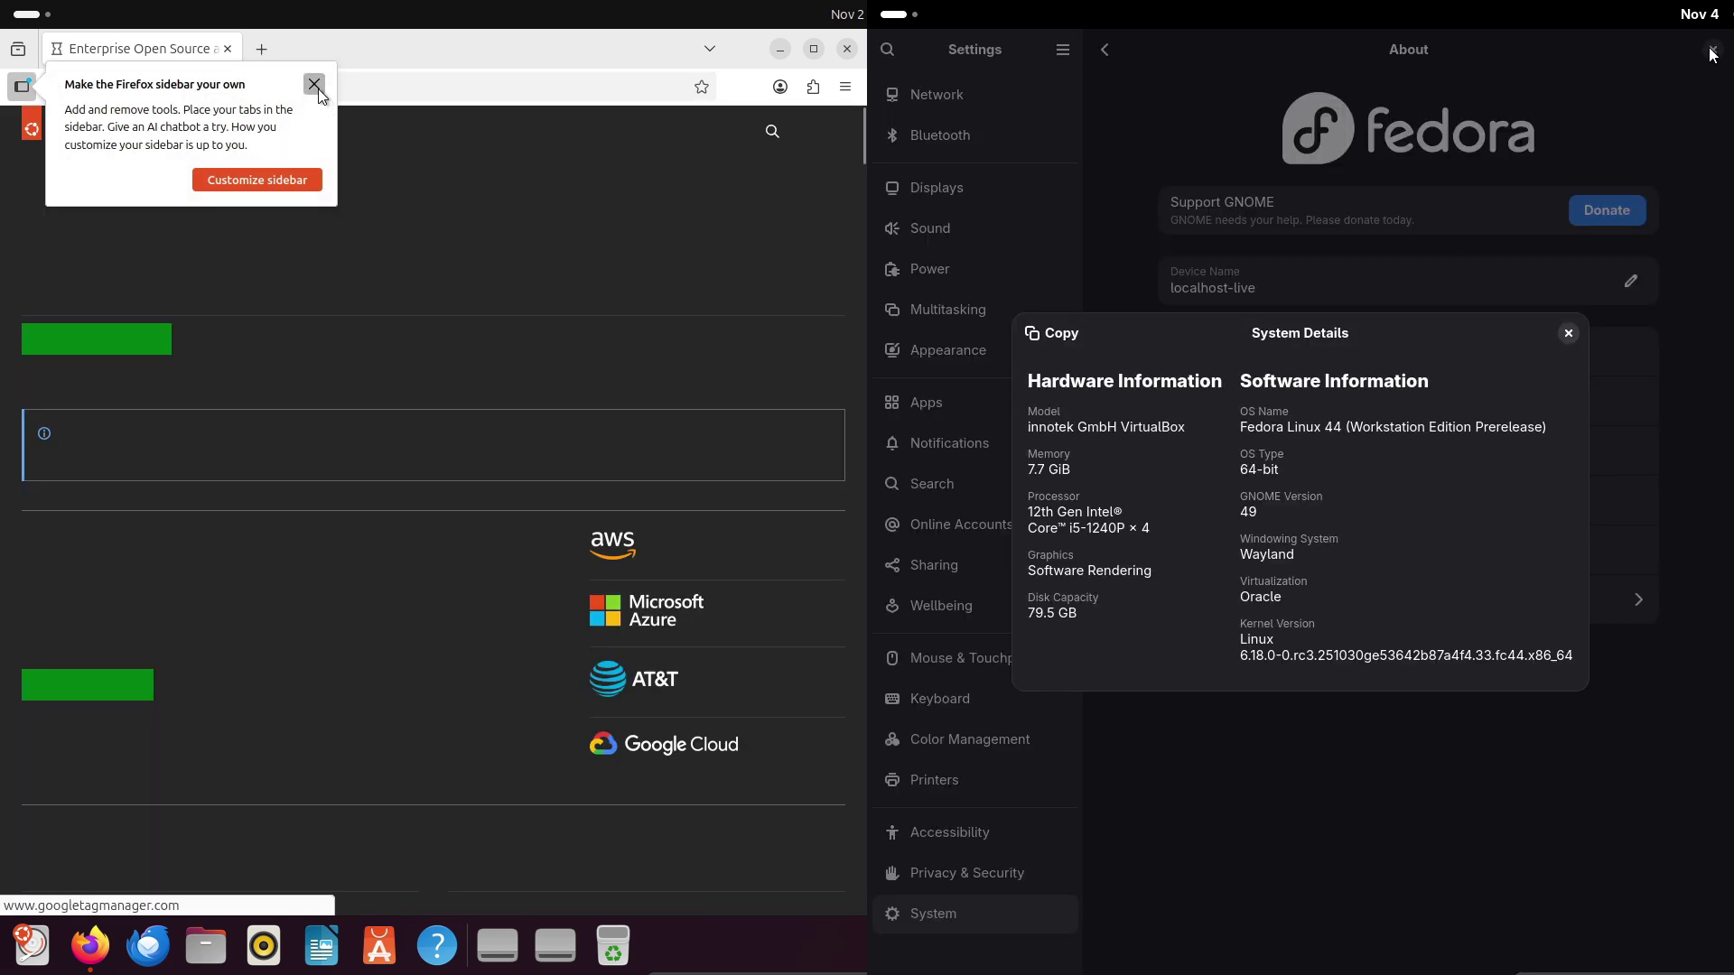
# Dismiss the Firefox sidebar tip in Ubuntu and open the Ubuntu Desktop product page from the website's navigation listing.
pyautogui.click(314, 84)
pyautogui.press('super')
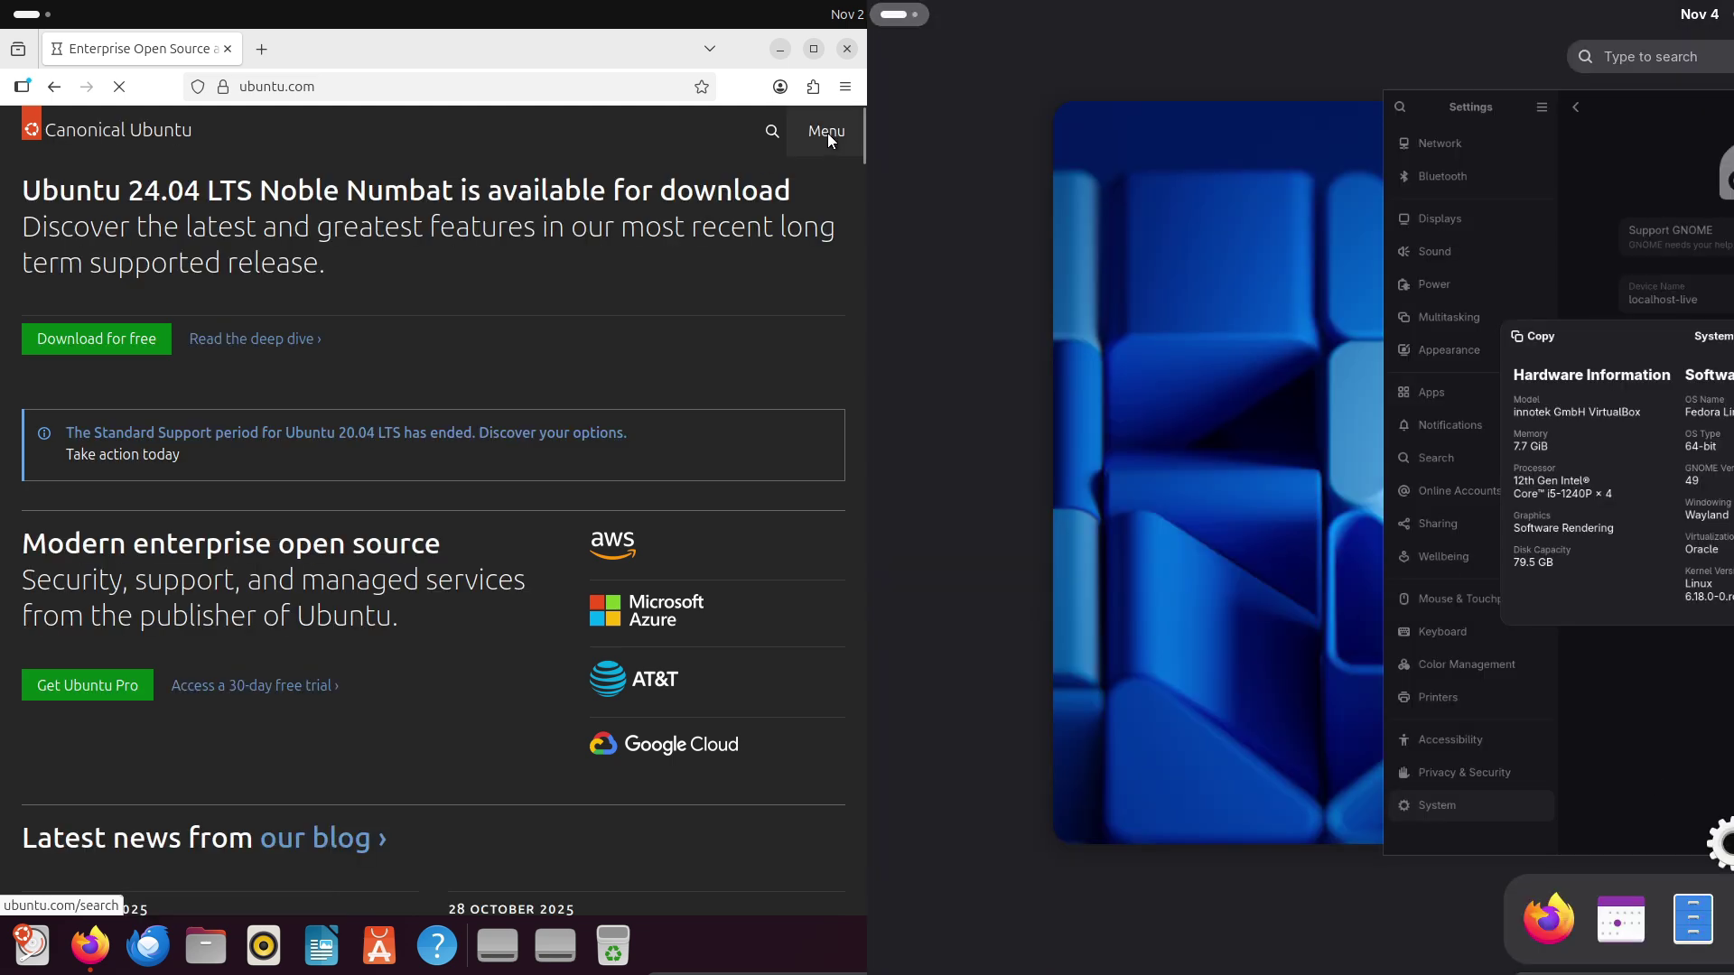
pyautogui.press('super+a')
pyautogui.press('super')
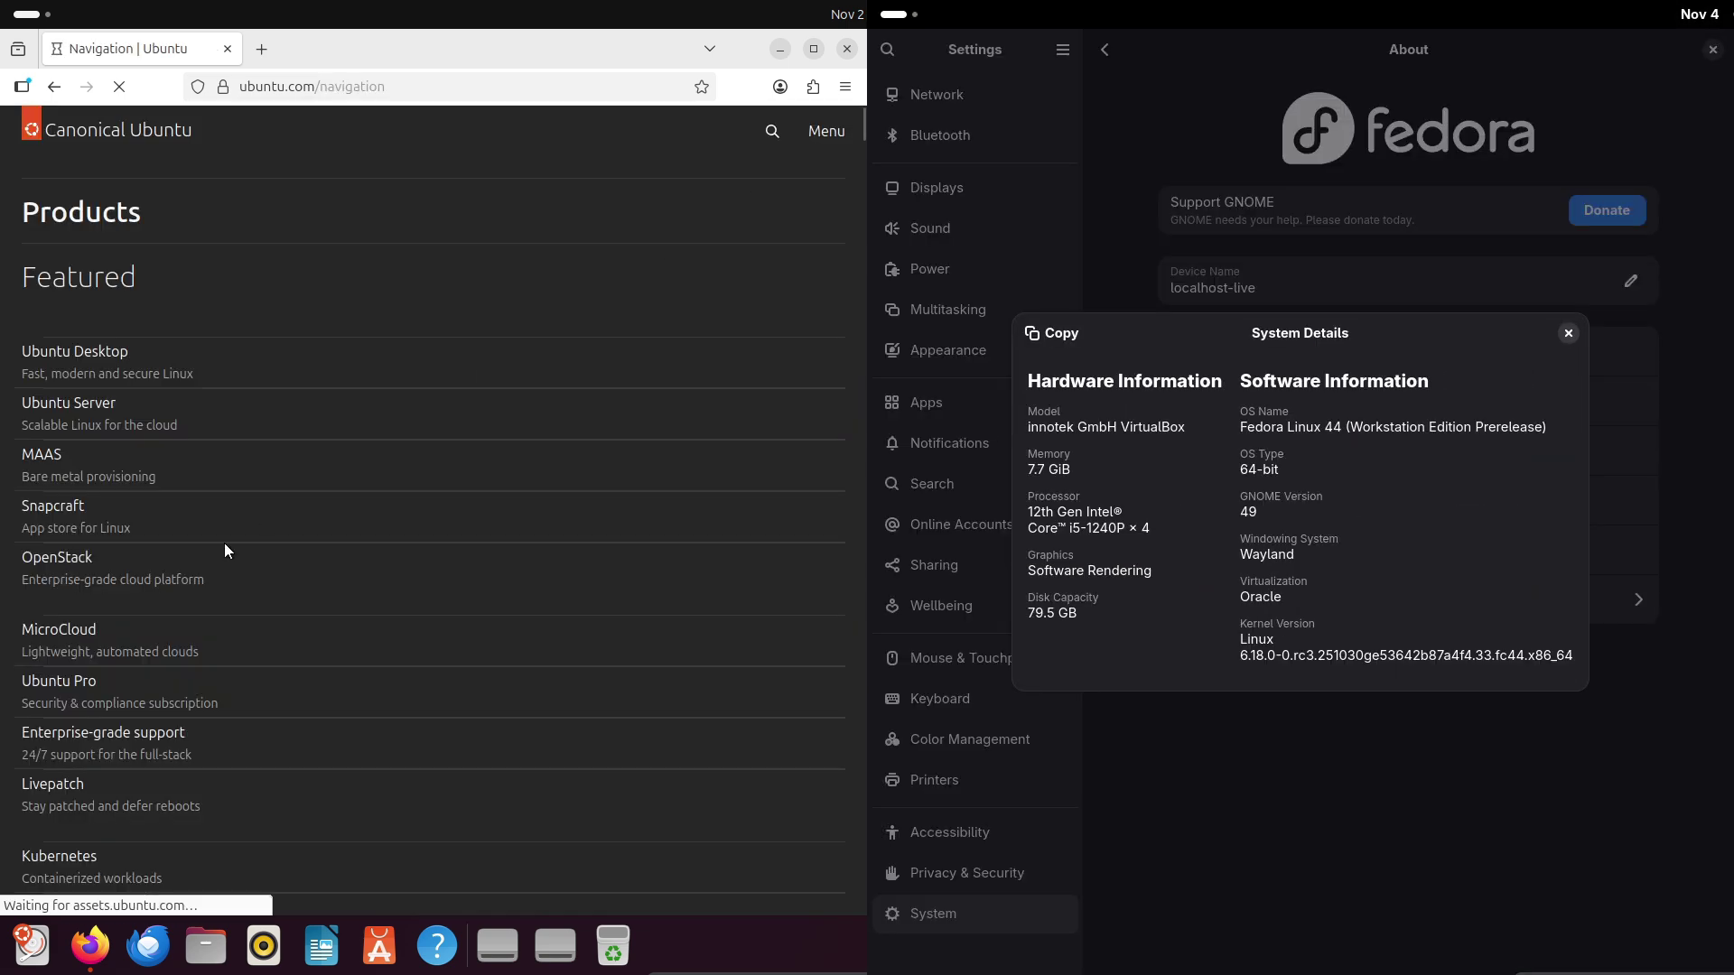
pyautogui.click(170, 616)
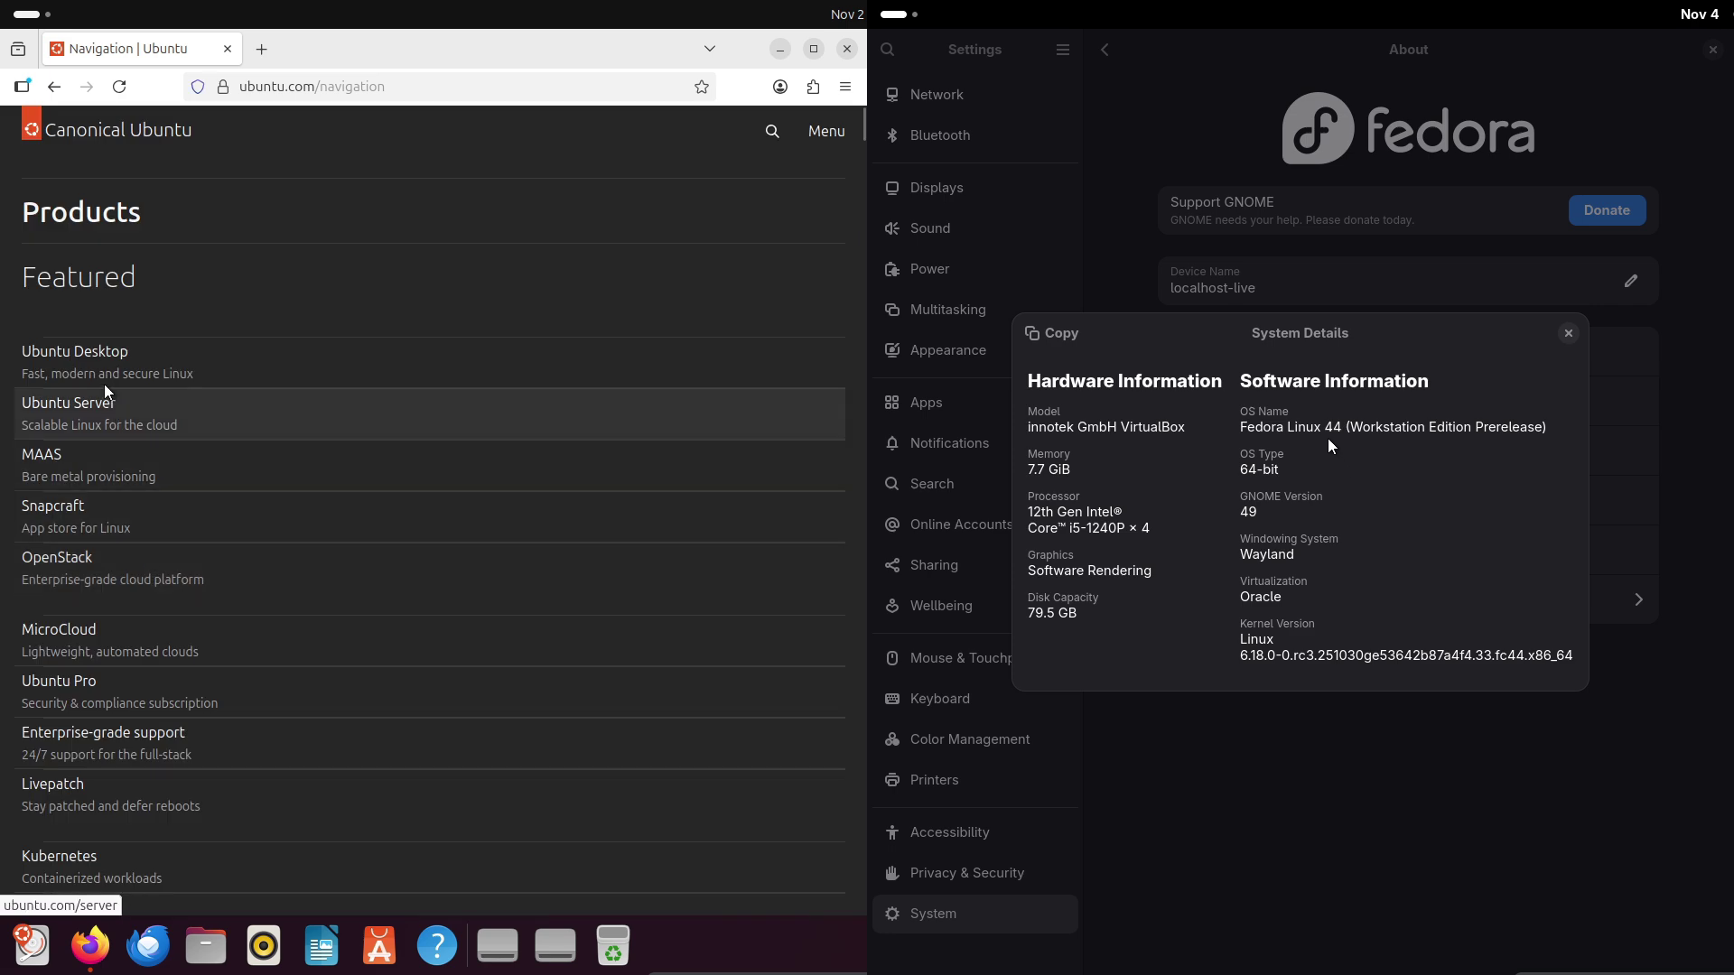
pyautogui.click(81, 352)
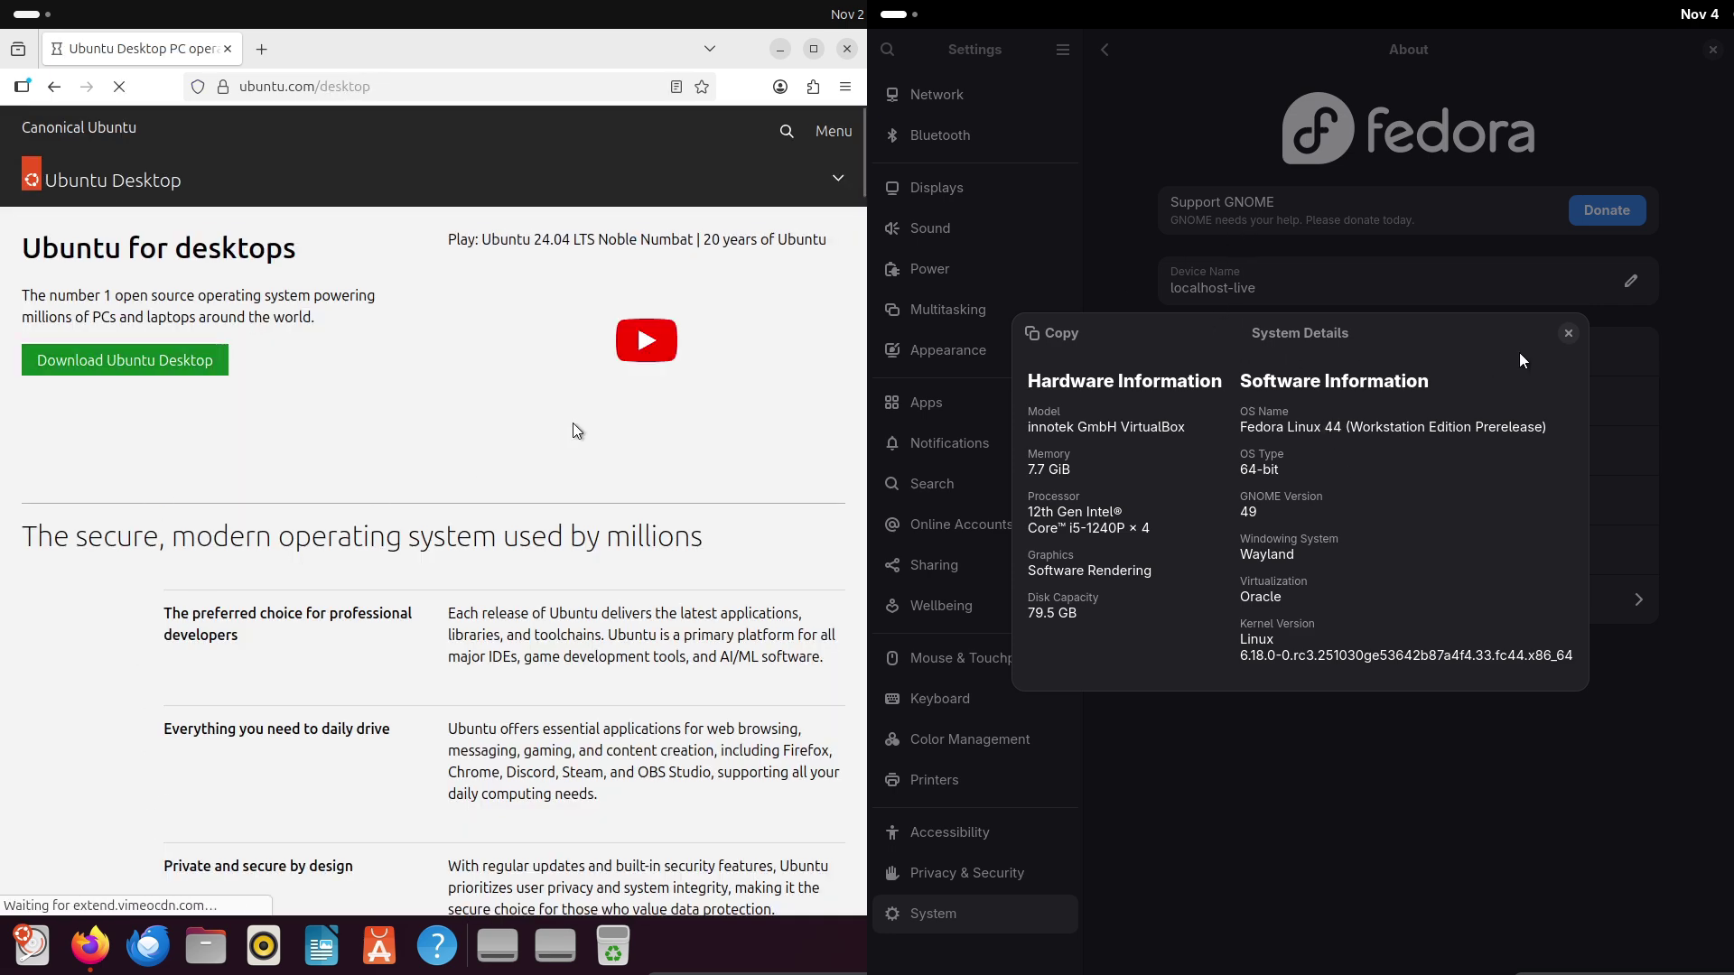
# Look through the Ubuntu Desktop page in Ubuntu's Firefox, and close Fedora's System Details and Settings.
pyautogui.scroll(-5, 578, 430)
pyautogui.click(1568, 332)
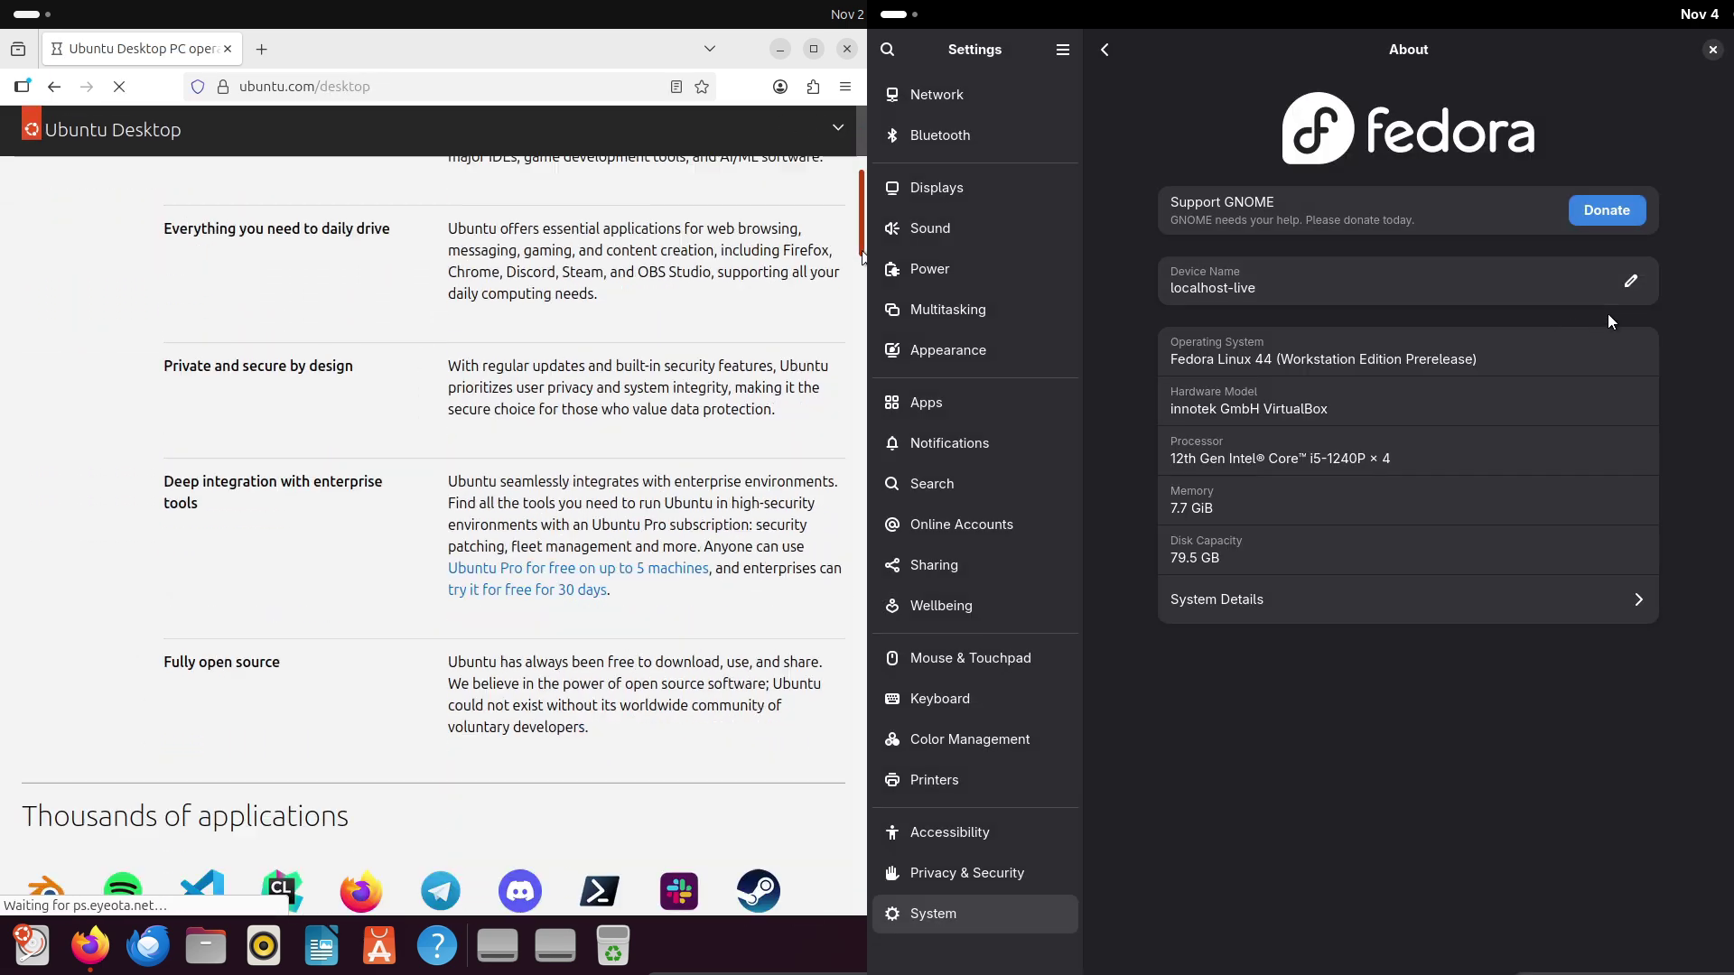
pyautogui.moveTo(863, 251); pyautogui.dragTo(860, 466)
pyautogui.click(1713, 49)
pyautogui.moveTo(1729, 286); pyautogui.dragTo(868, 339)
pyautogui.moveTo(860, 466); pyautogui.dragTo(843, 172)
# Switch Fedora's terminal to the light style, and open the Download Ubuntu Desktop page in Ubuntu's Firefox.
pyautogui.click(1676, 52)
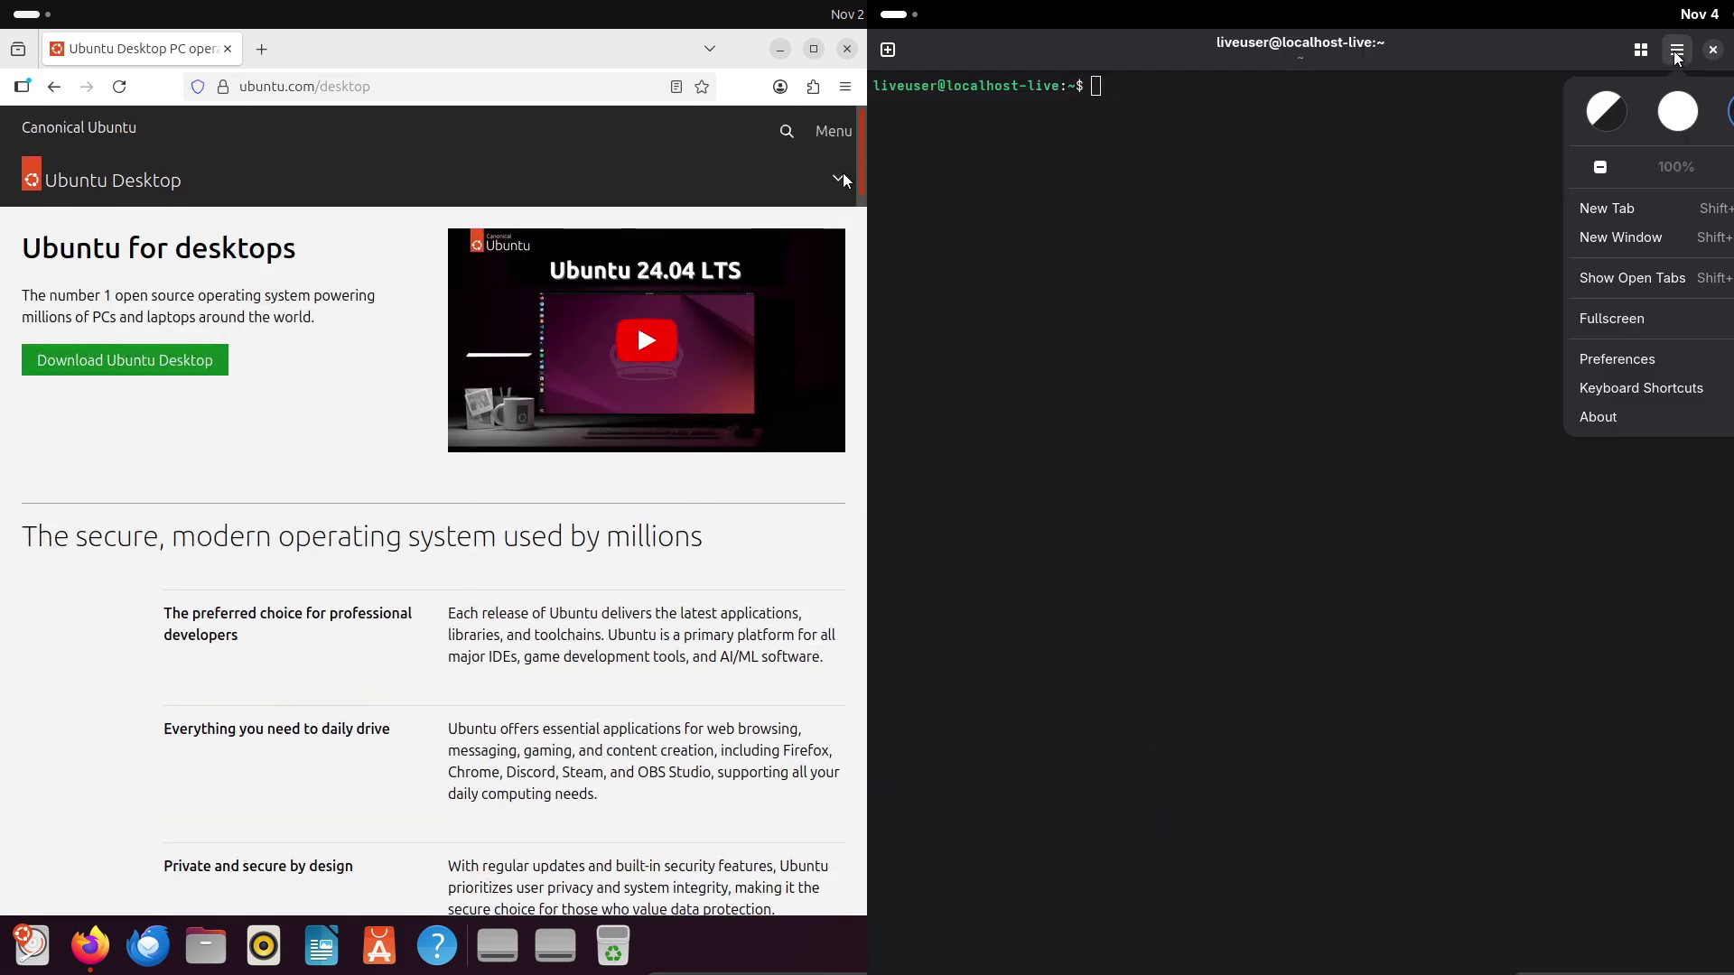
pyautogui.click(1678, 126)
pyautogui.click(172, 376)
# Apply the XTerm color palette in Fedora's terminal preferences, and look through the Ubuntu 24.04.3 LTS and 25.10 downloads in Firefox.
pyautogui.click(1500, 312)
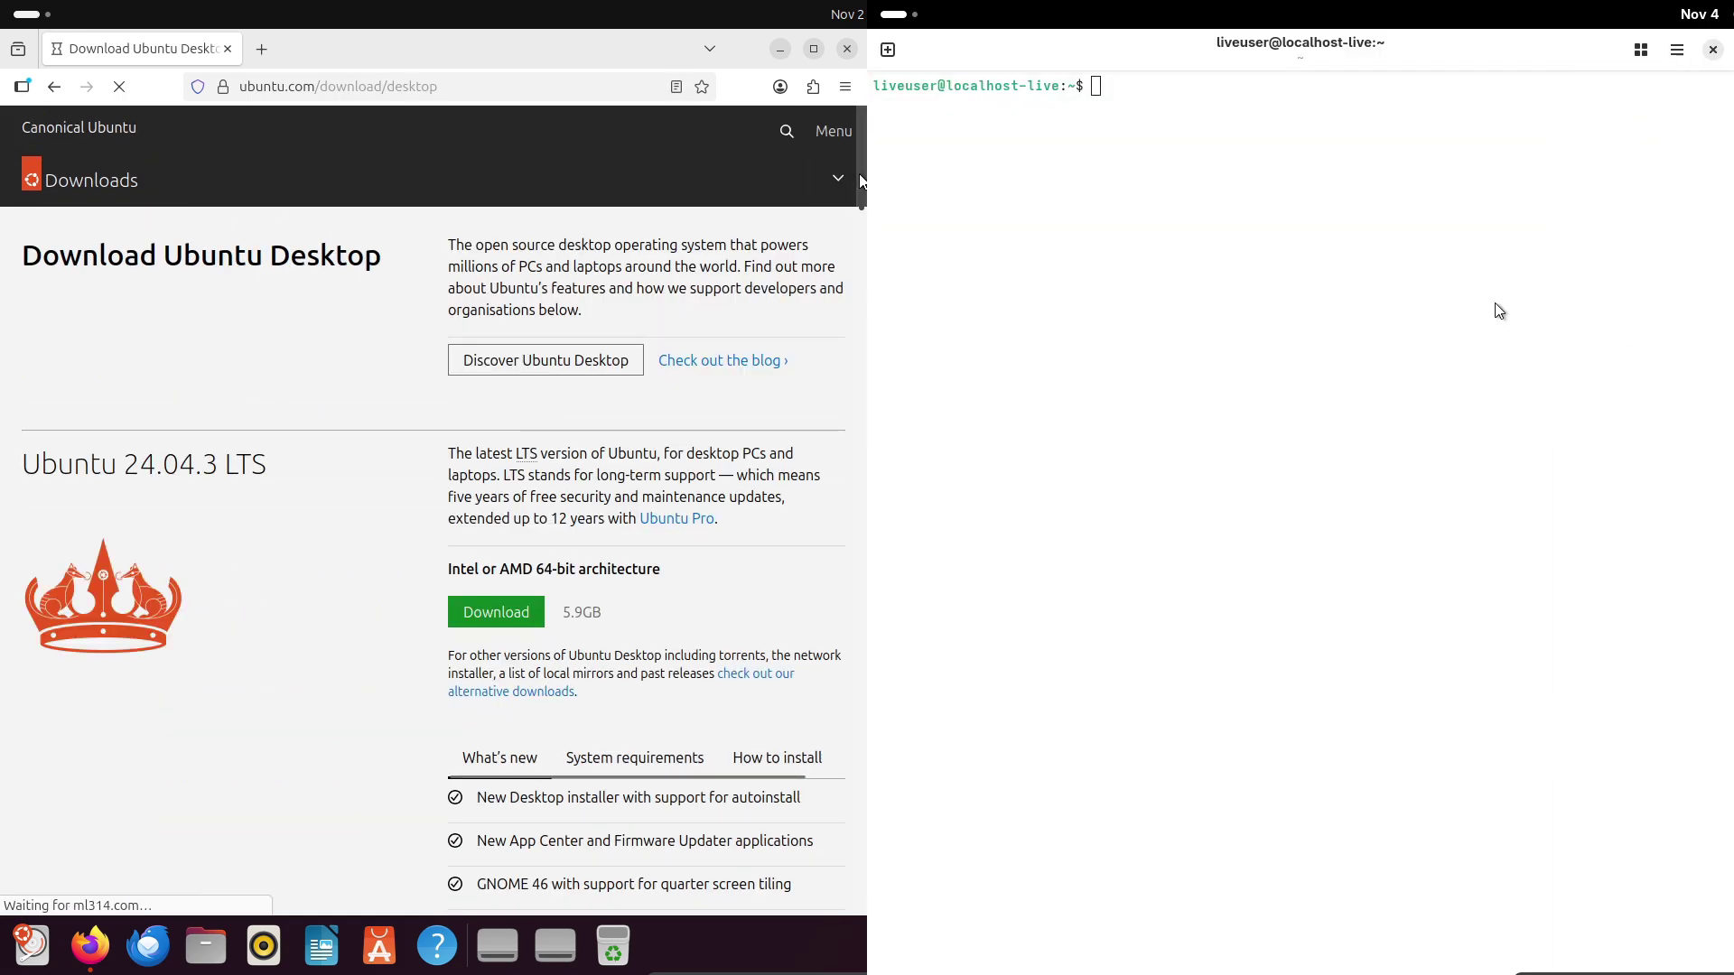
pyautogui.moveTo(860, 181); pyautogui.dragTo(861, 232)
pyautogui.moveTo(1585, 381); pyautogui.dragTo(1585, 474)
pyautogui.moveTo(862, 232); pyautogui.dragTo(862, 252)
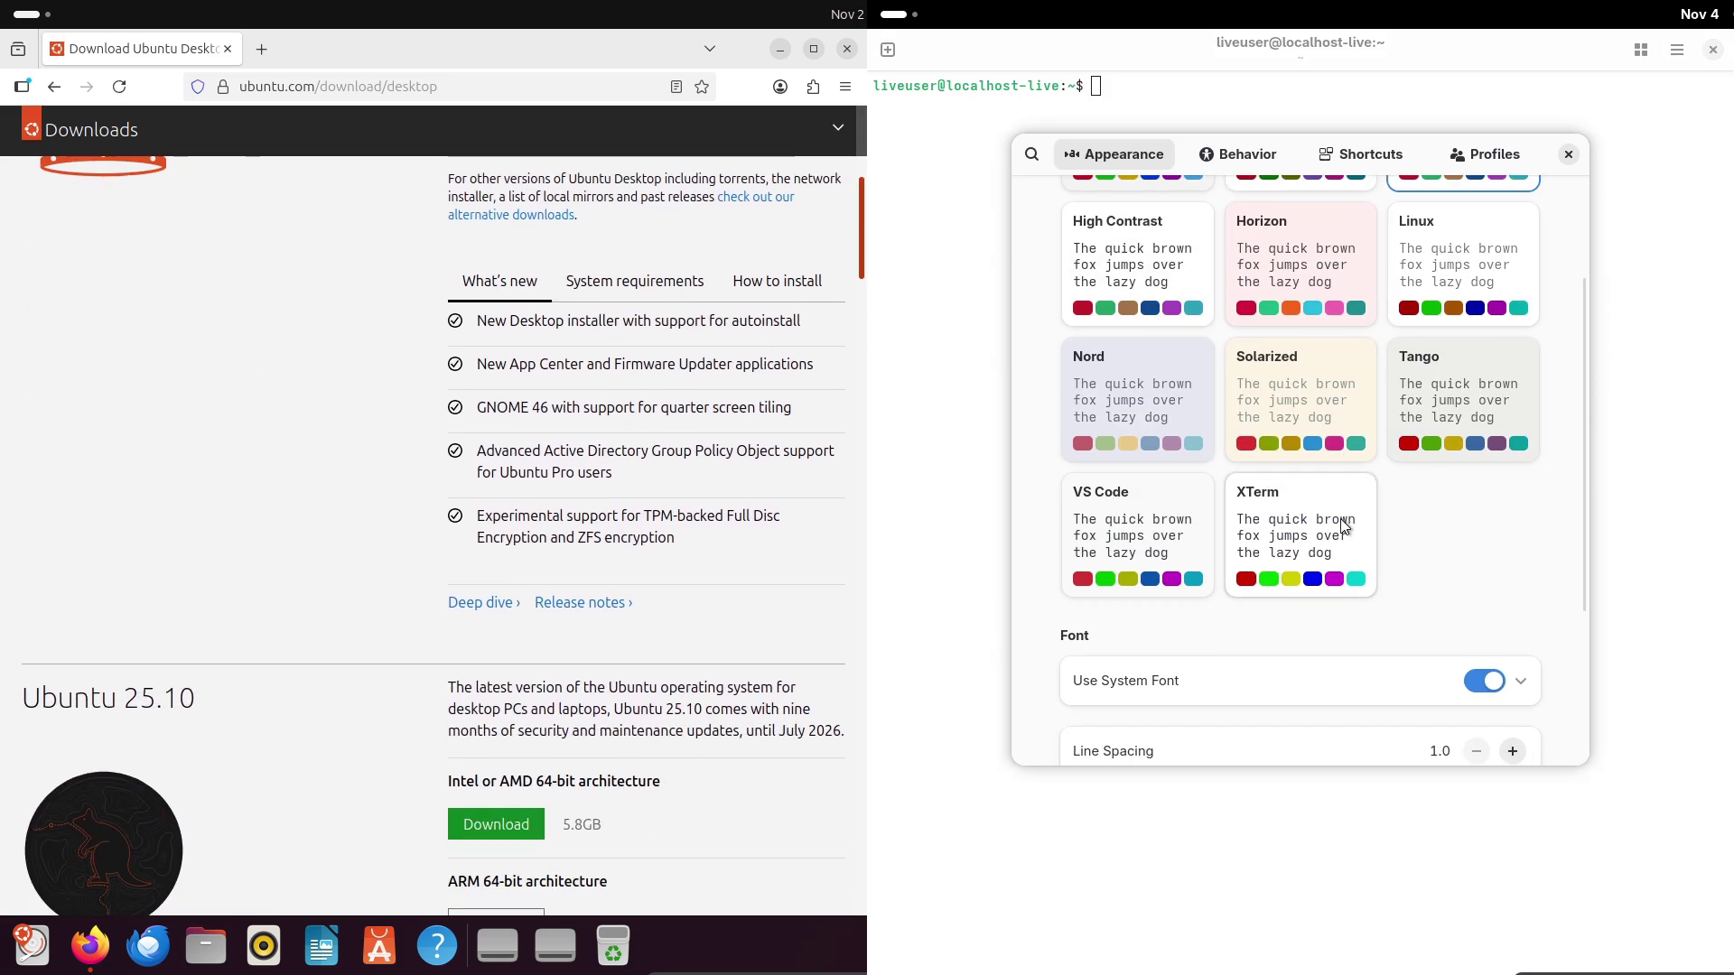
pyautogui.click(1343, 526)
# Replace the system font with a larger custom font in Fedora's terminal preferences, and finish browsing the download page before closing Ubuntu's Firefox.
pyautogui.scroll(-15, 434, 533)
pyautogui.moveTo(1578, 516); pyautogui.dragTo(1579, 571)
pyautogui.click(1521, 569)
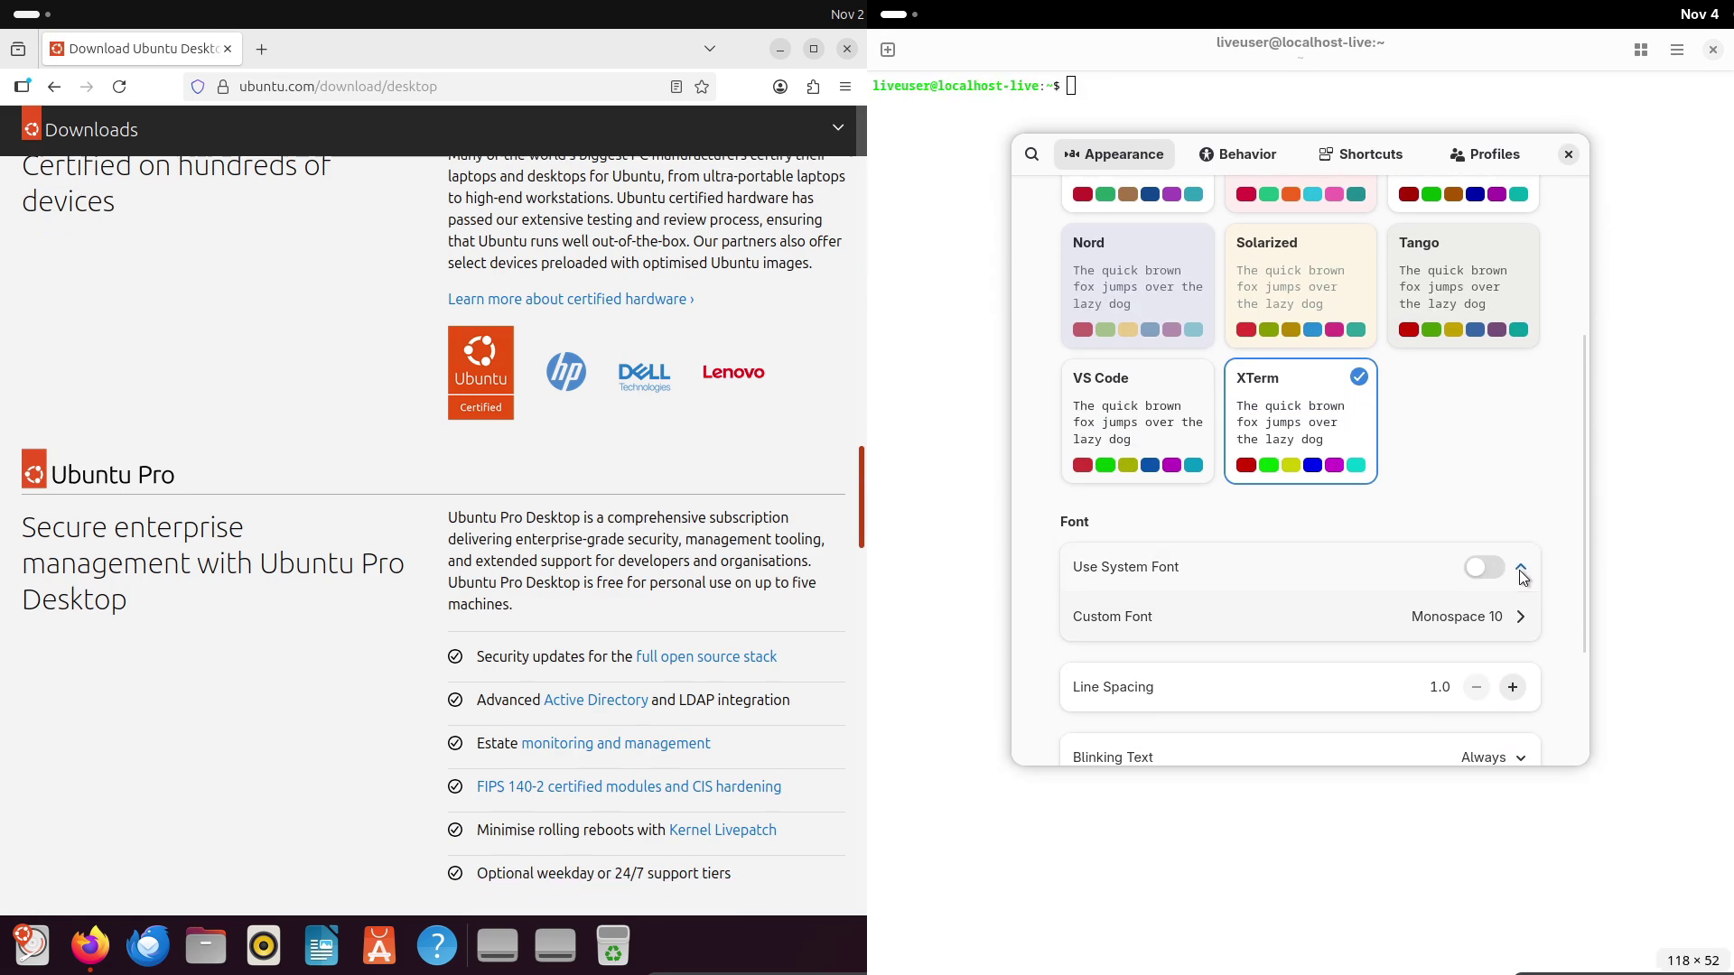
pyautogui.click(1519, 610)
pyautogui.moveTo(861, 517); pyautogui.dragTo(855, 895)
pyautogui.click(1459, 656)
pyautogui.click(1460, 655)
pyautogui.click(1460, 655)
pyautogui.click(1460, 656)
pyautogui.scroll(-4, 1409, 506)
pyautogui.click(1409, 583)
pyautogui.click(1435, 251)
pyautogui.click(1569, 155)
pyautogui.click(849, 54)
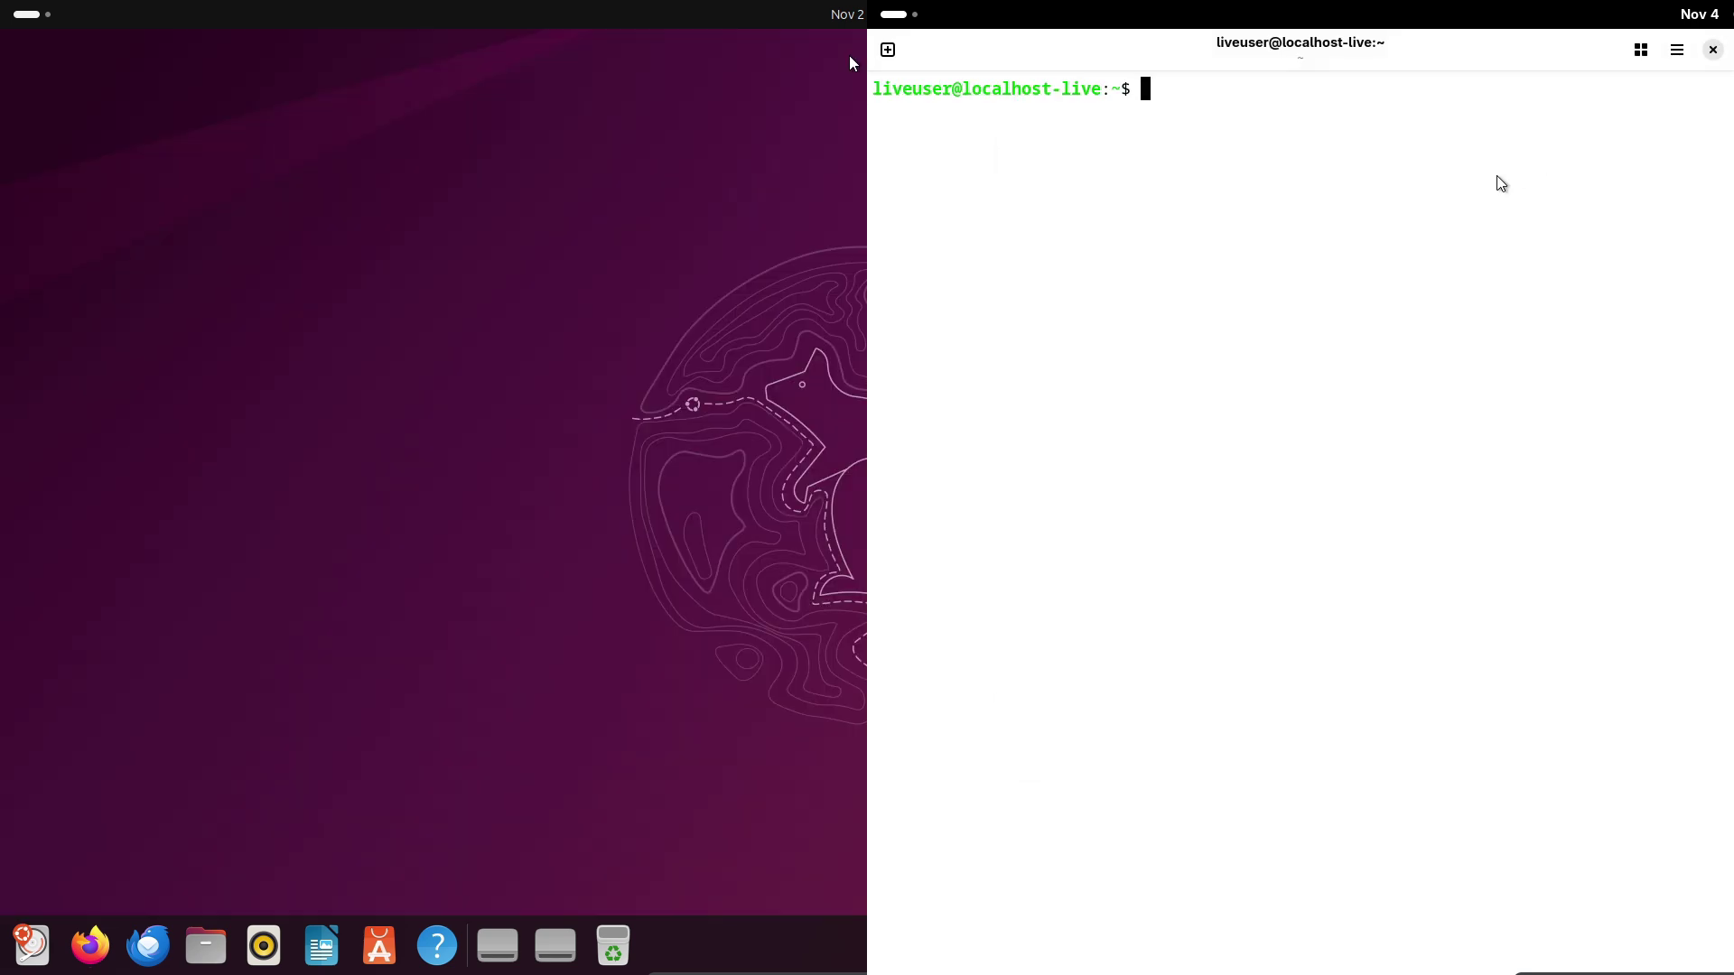
# Open Ubuntu's application grid, and check the SELinux status by running sestatus in Fedora's terminal.
pyautogui.press('super+a')
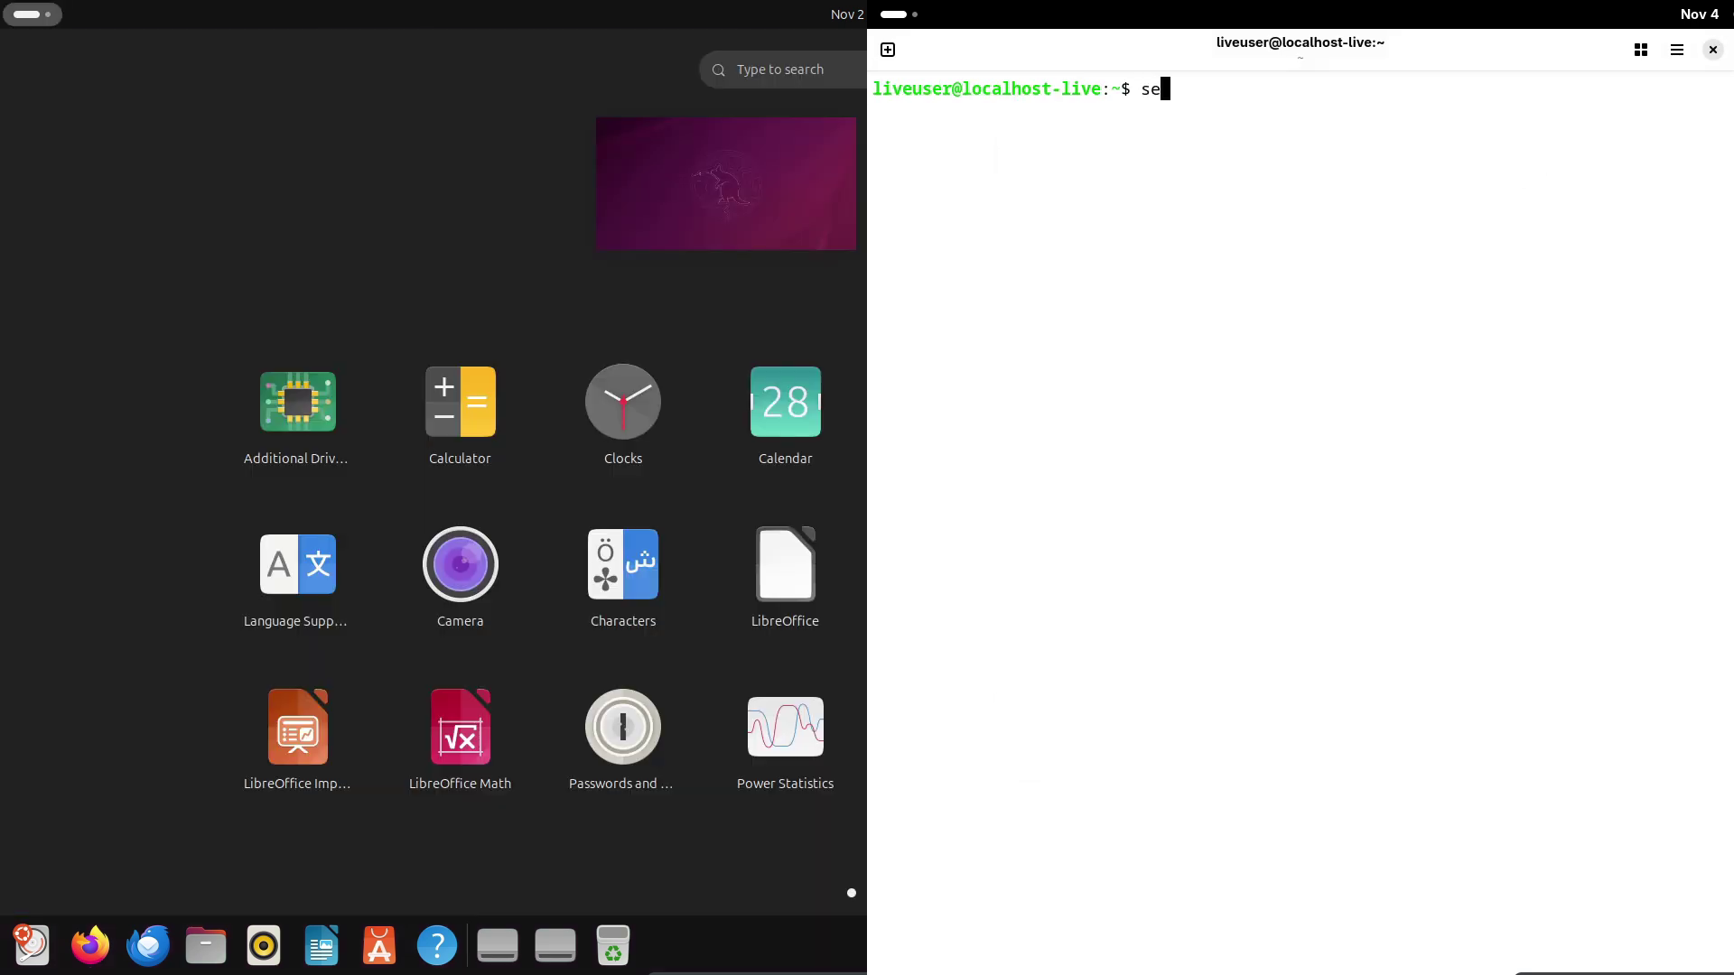
pyautogui.write('us')
pyautogui.press('Return')
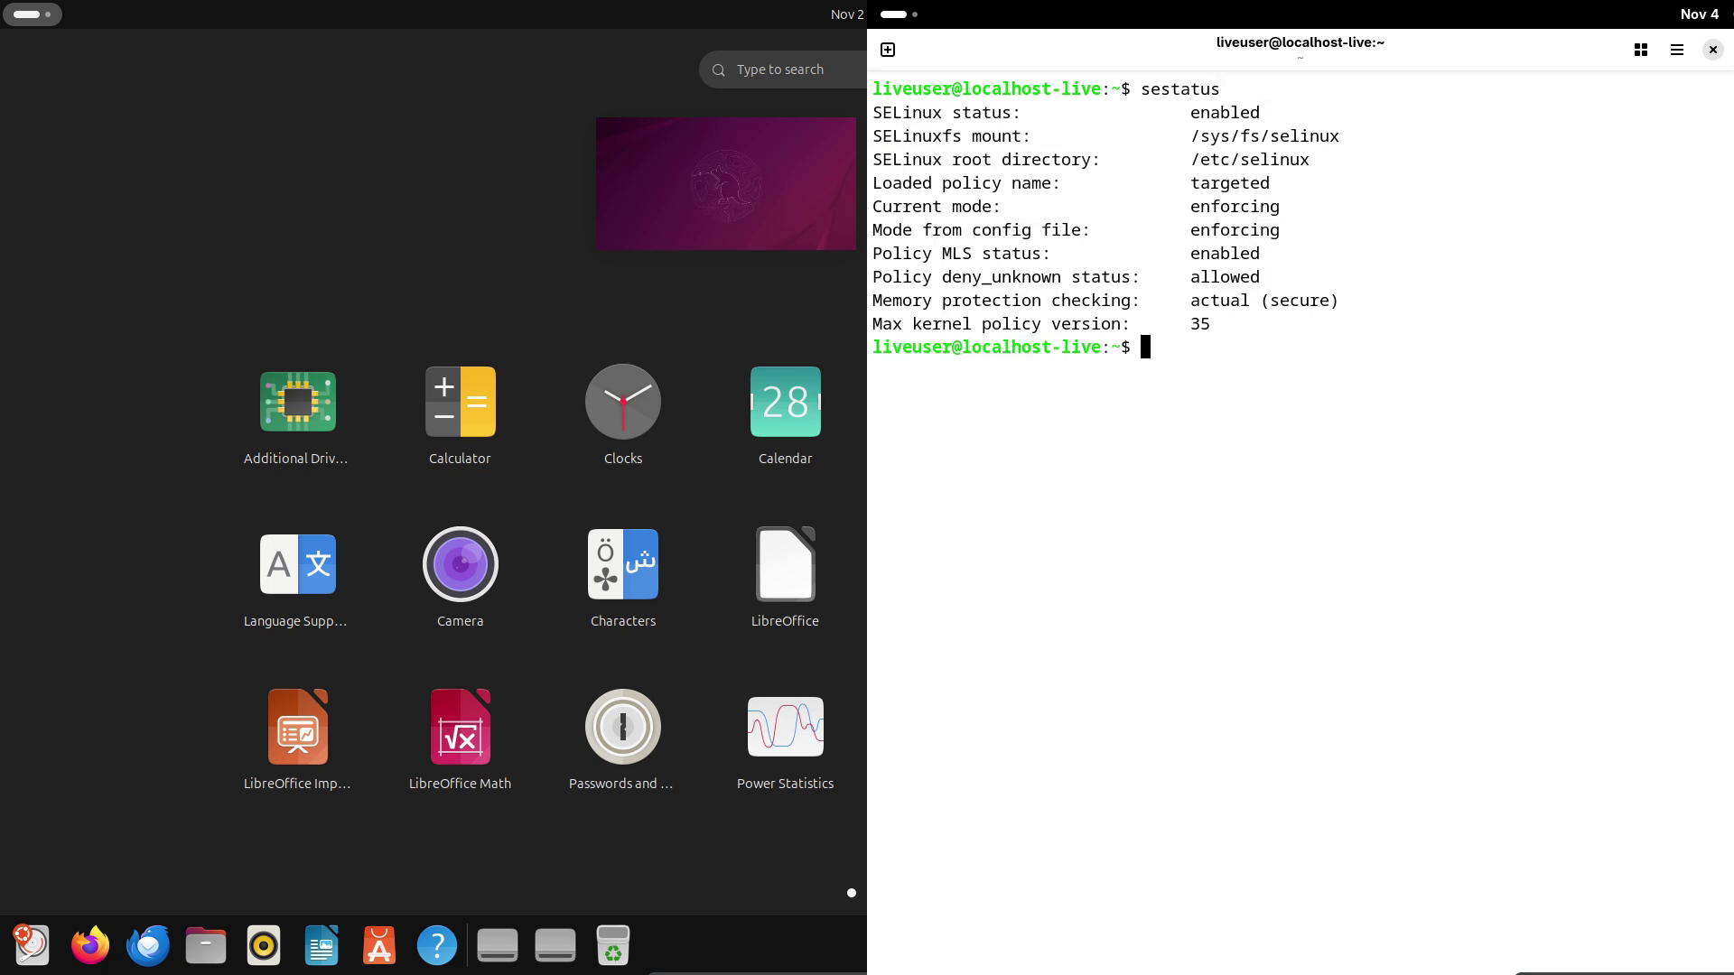